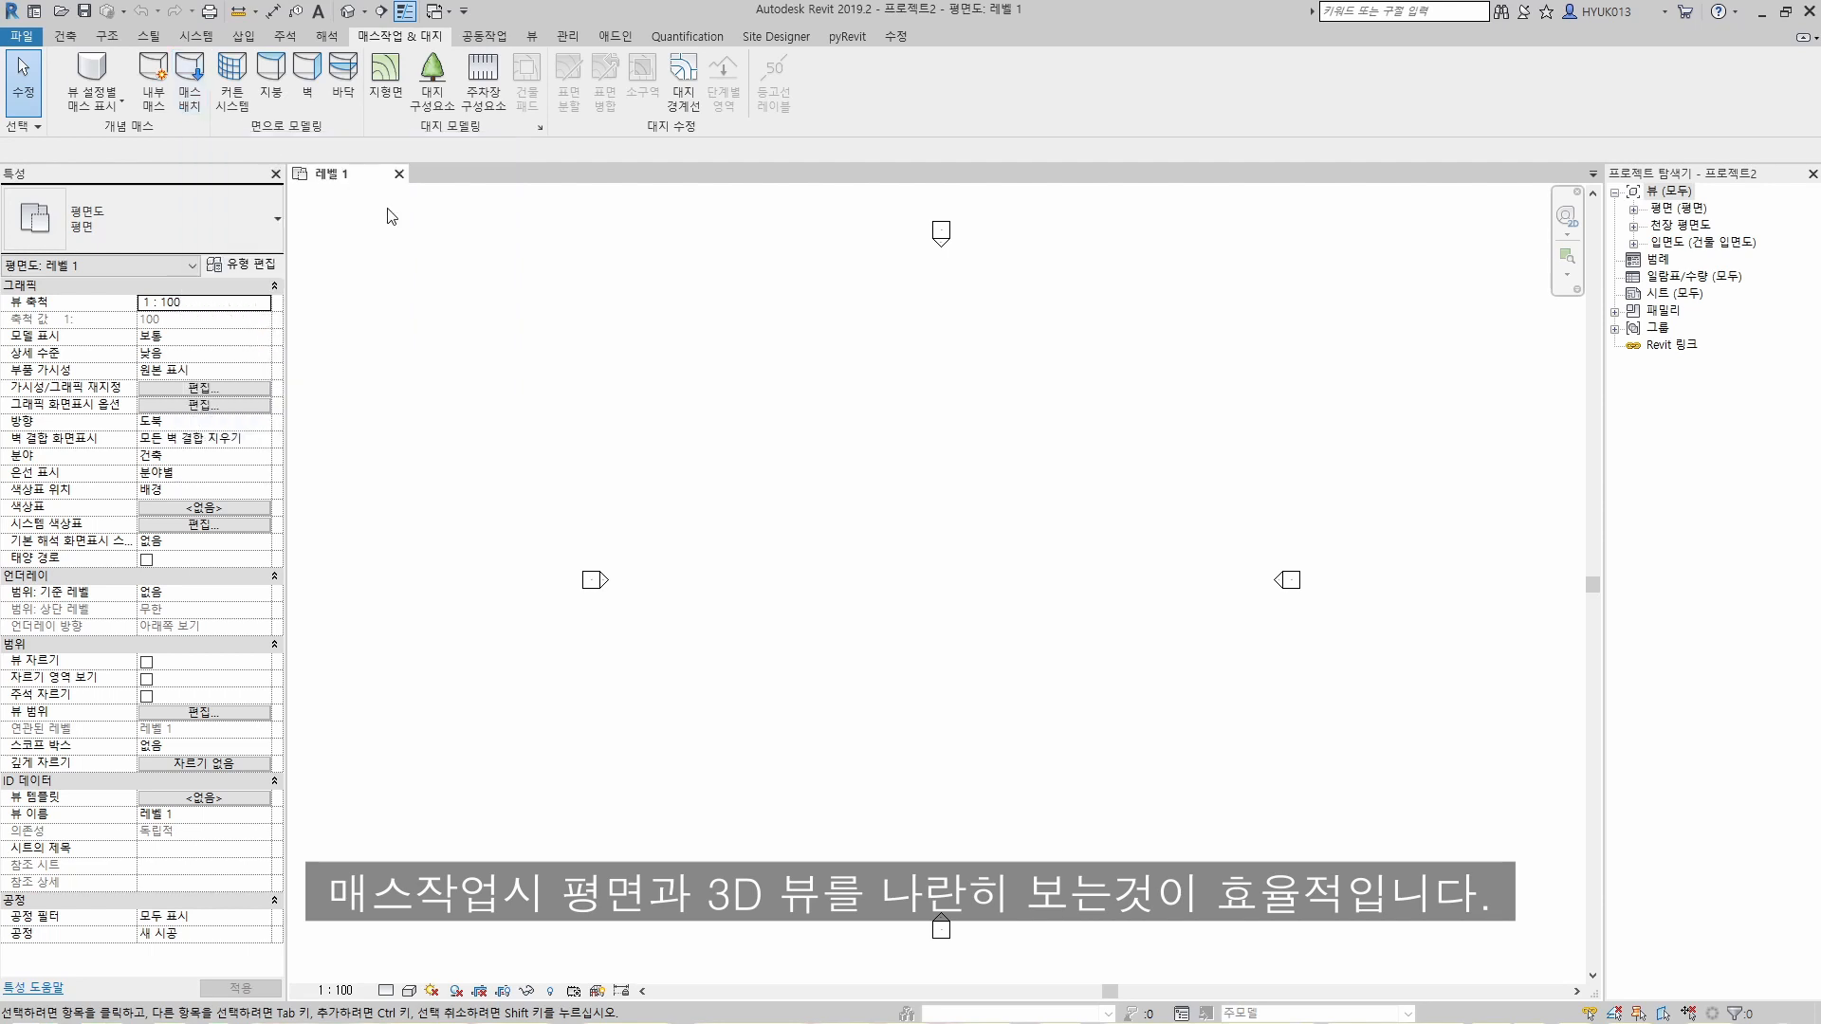
Step: Open the default 3D view, tile it beside the Level 1 plan and zoom the 3D view out to half scale
left_click(348, 11)
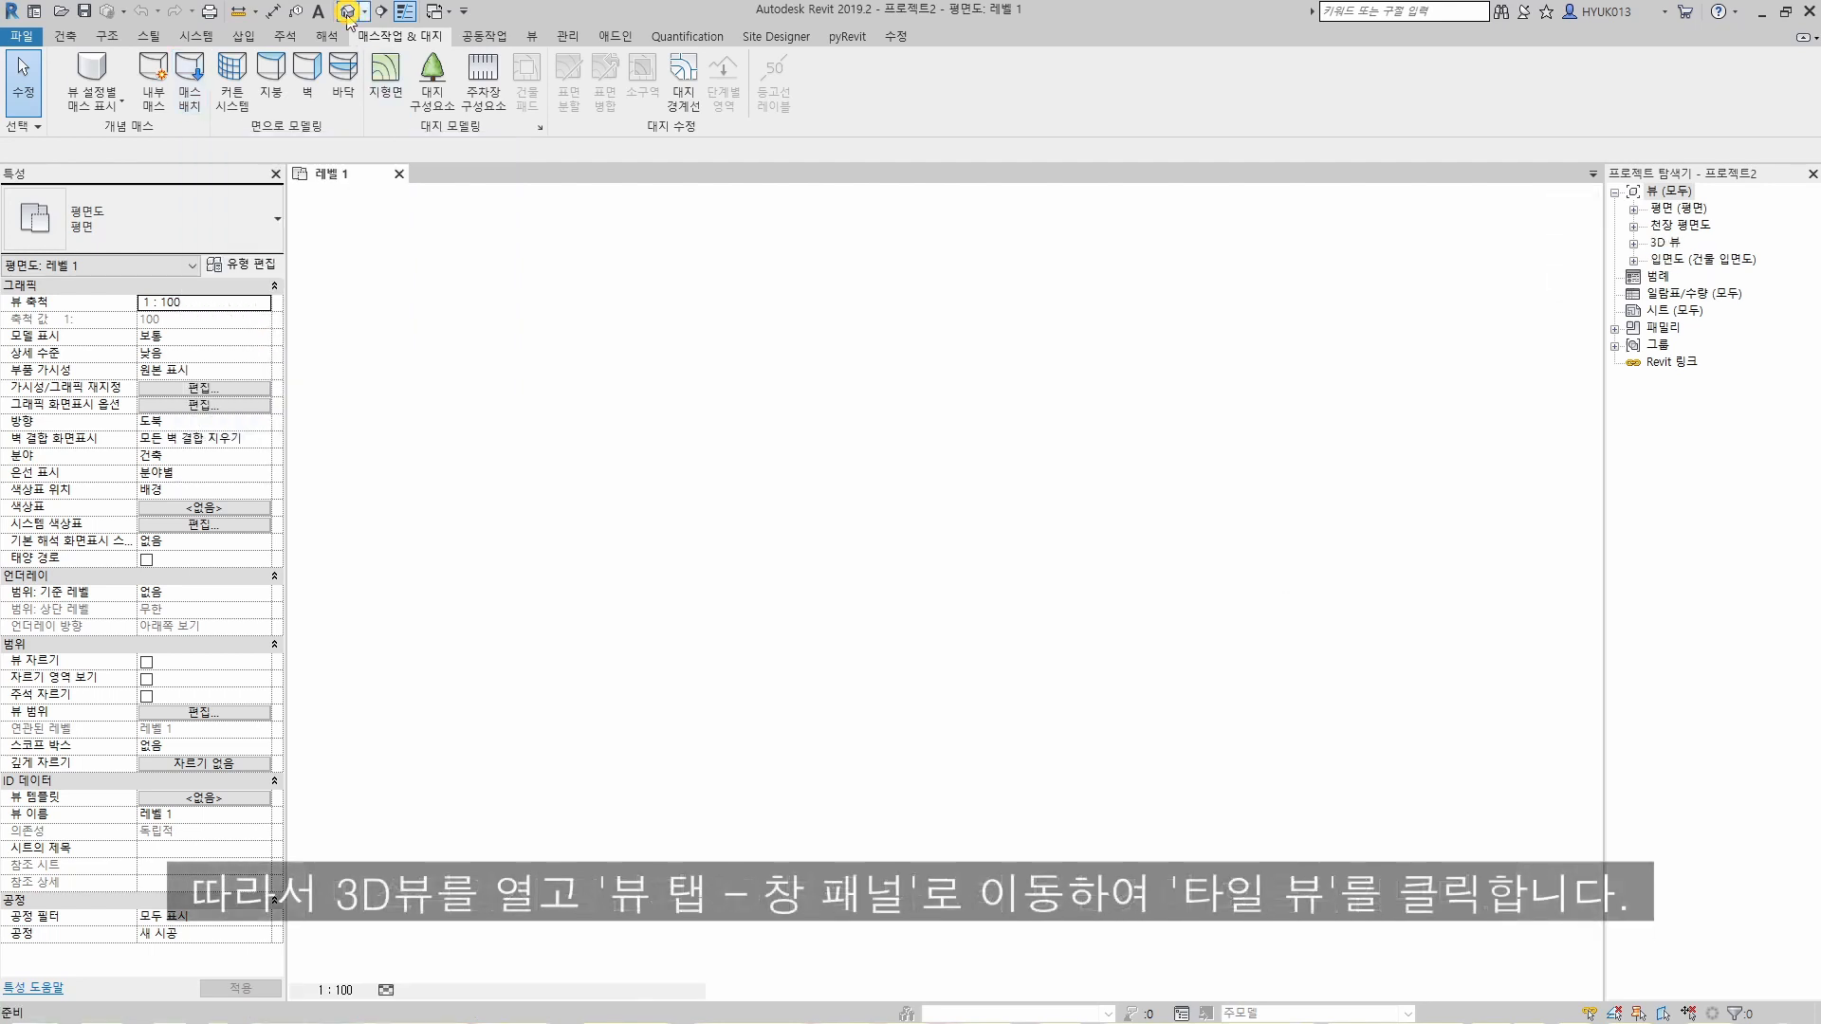
left_click(529, 38)
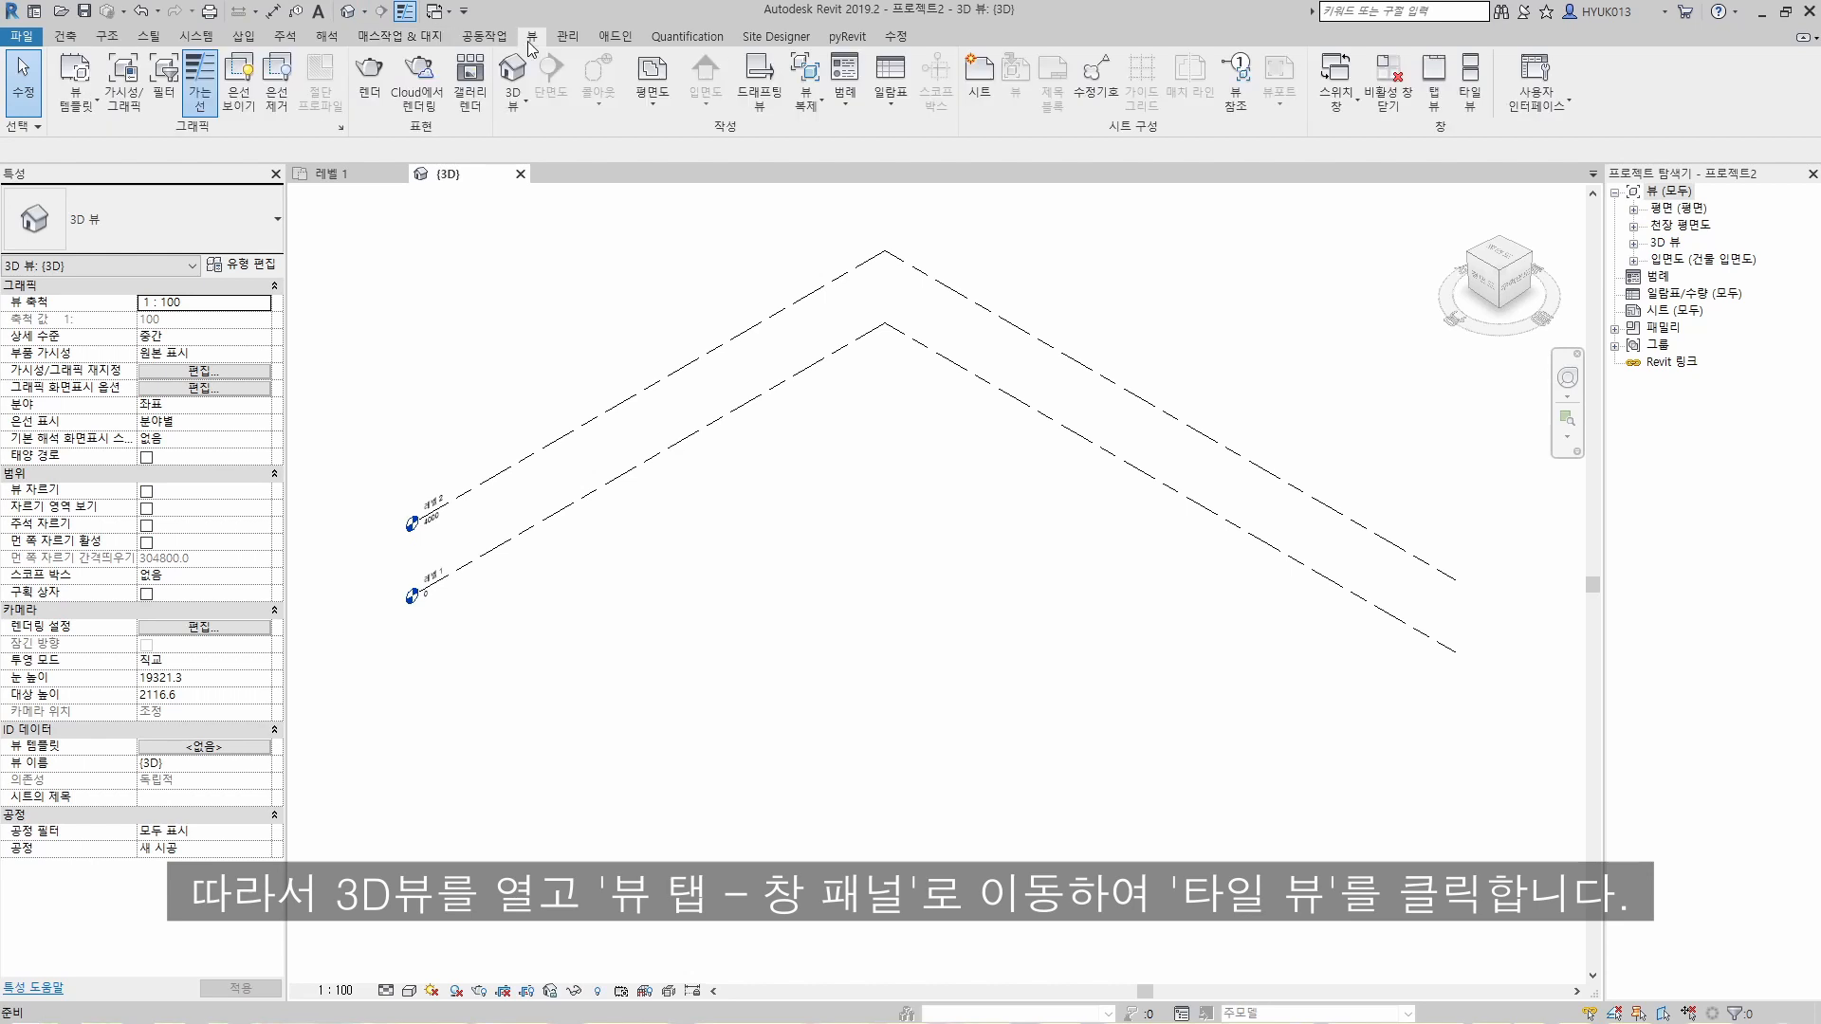
left_click(1469, 81)
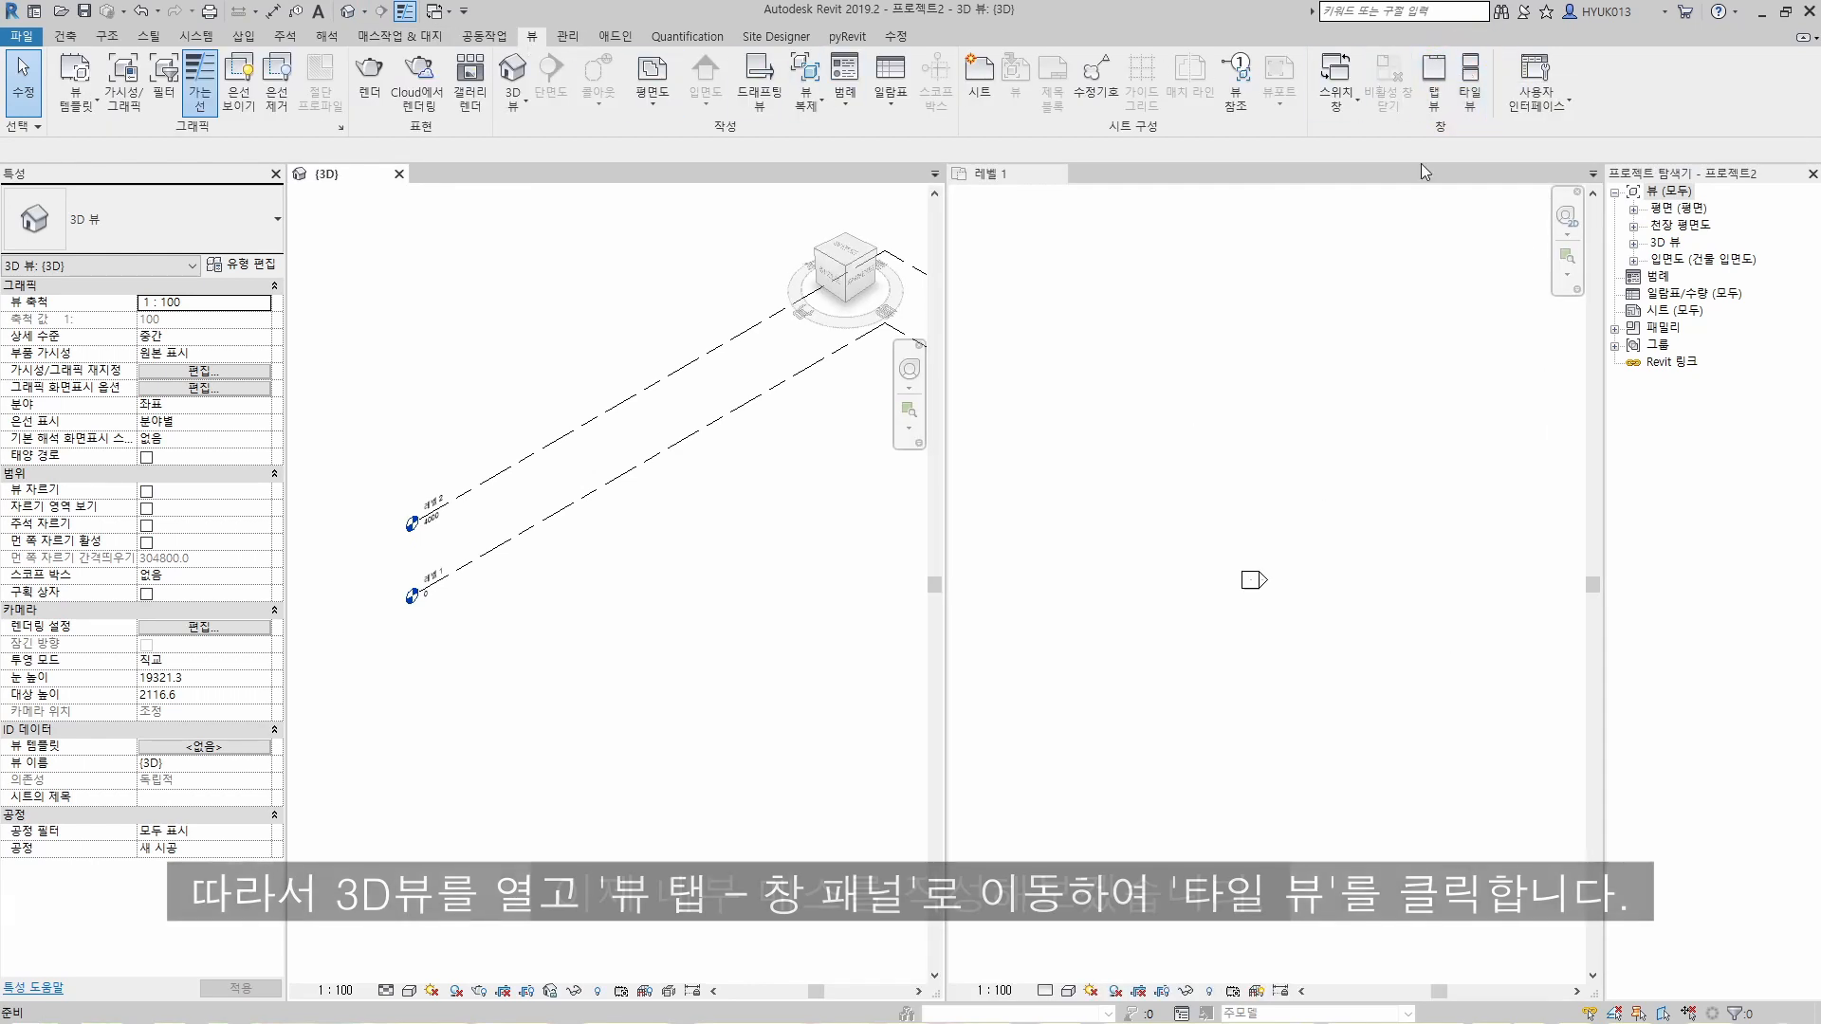
left_click(1226, 324)
right_click(629, 651)
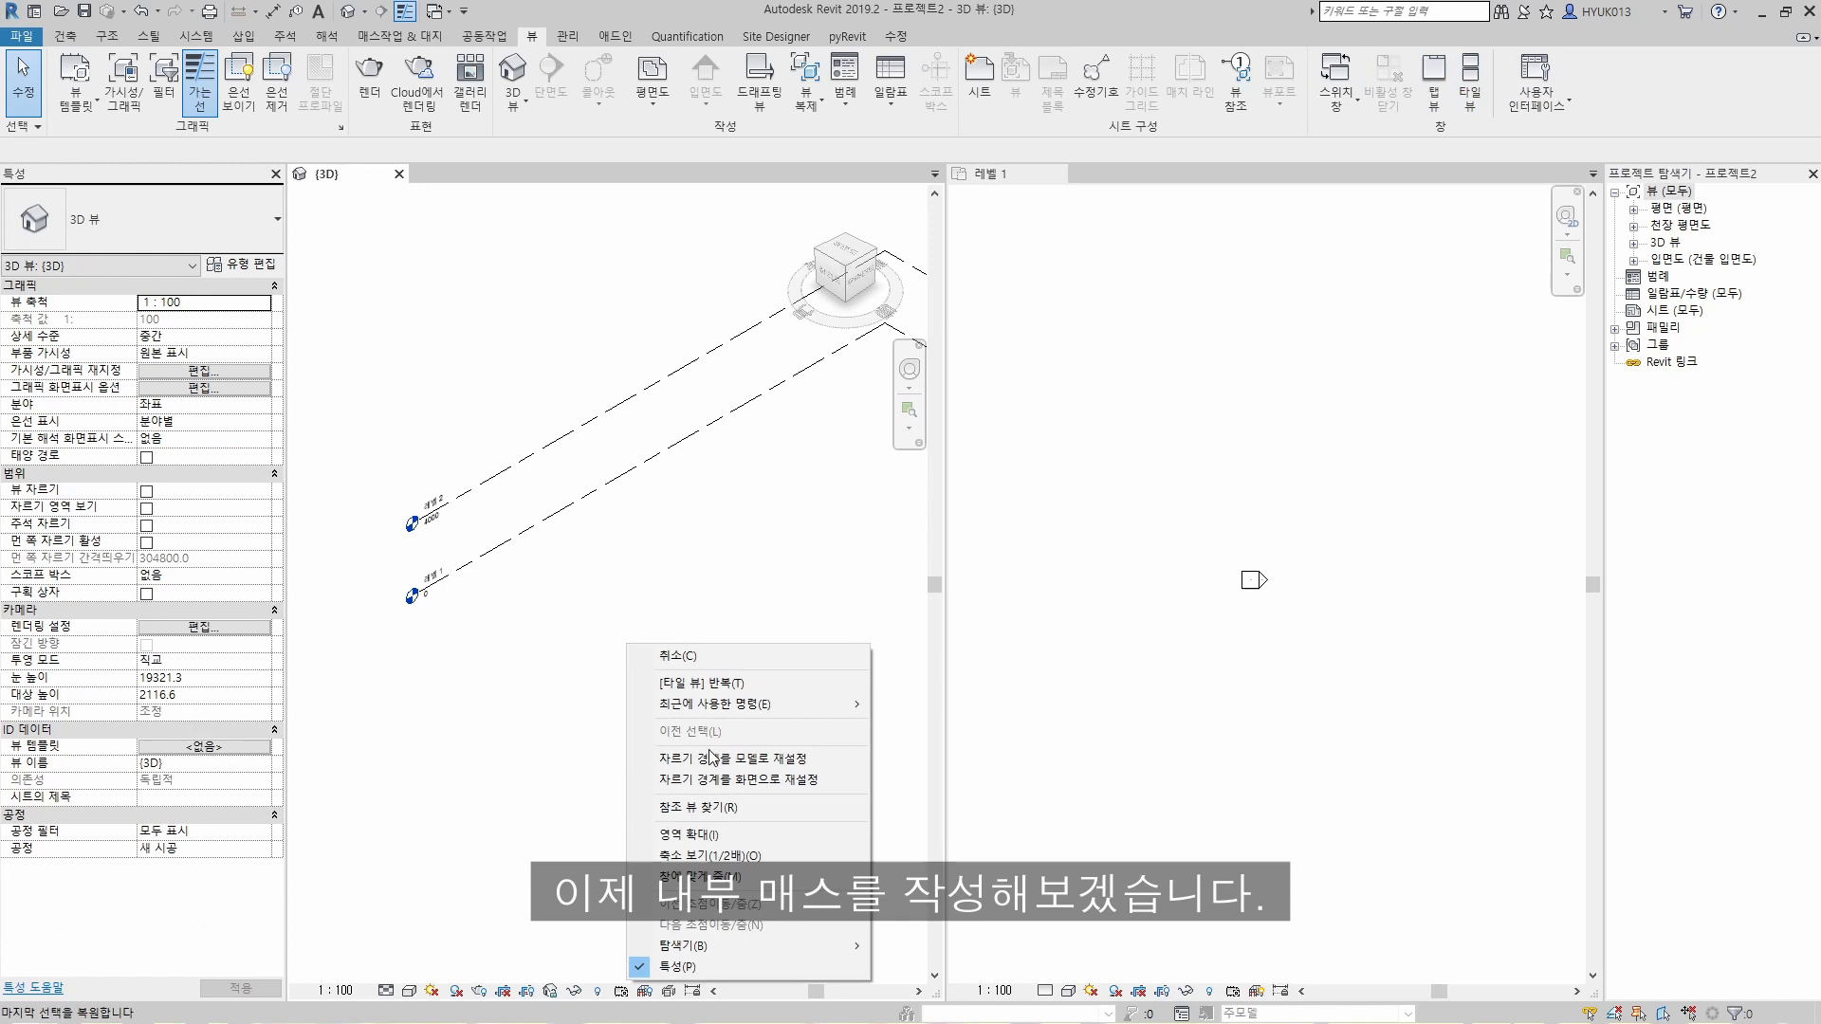
left_click(745, 874)
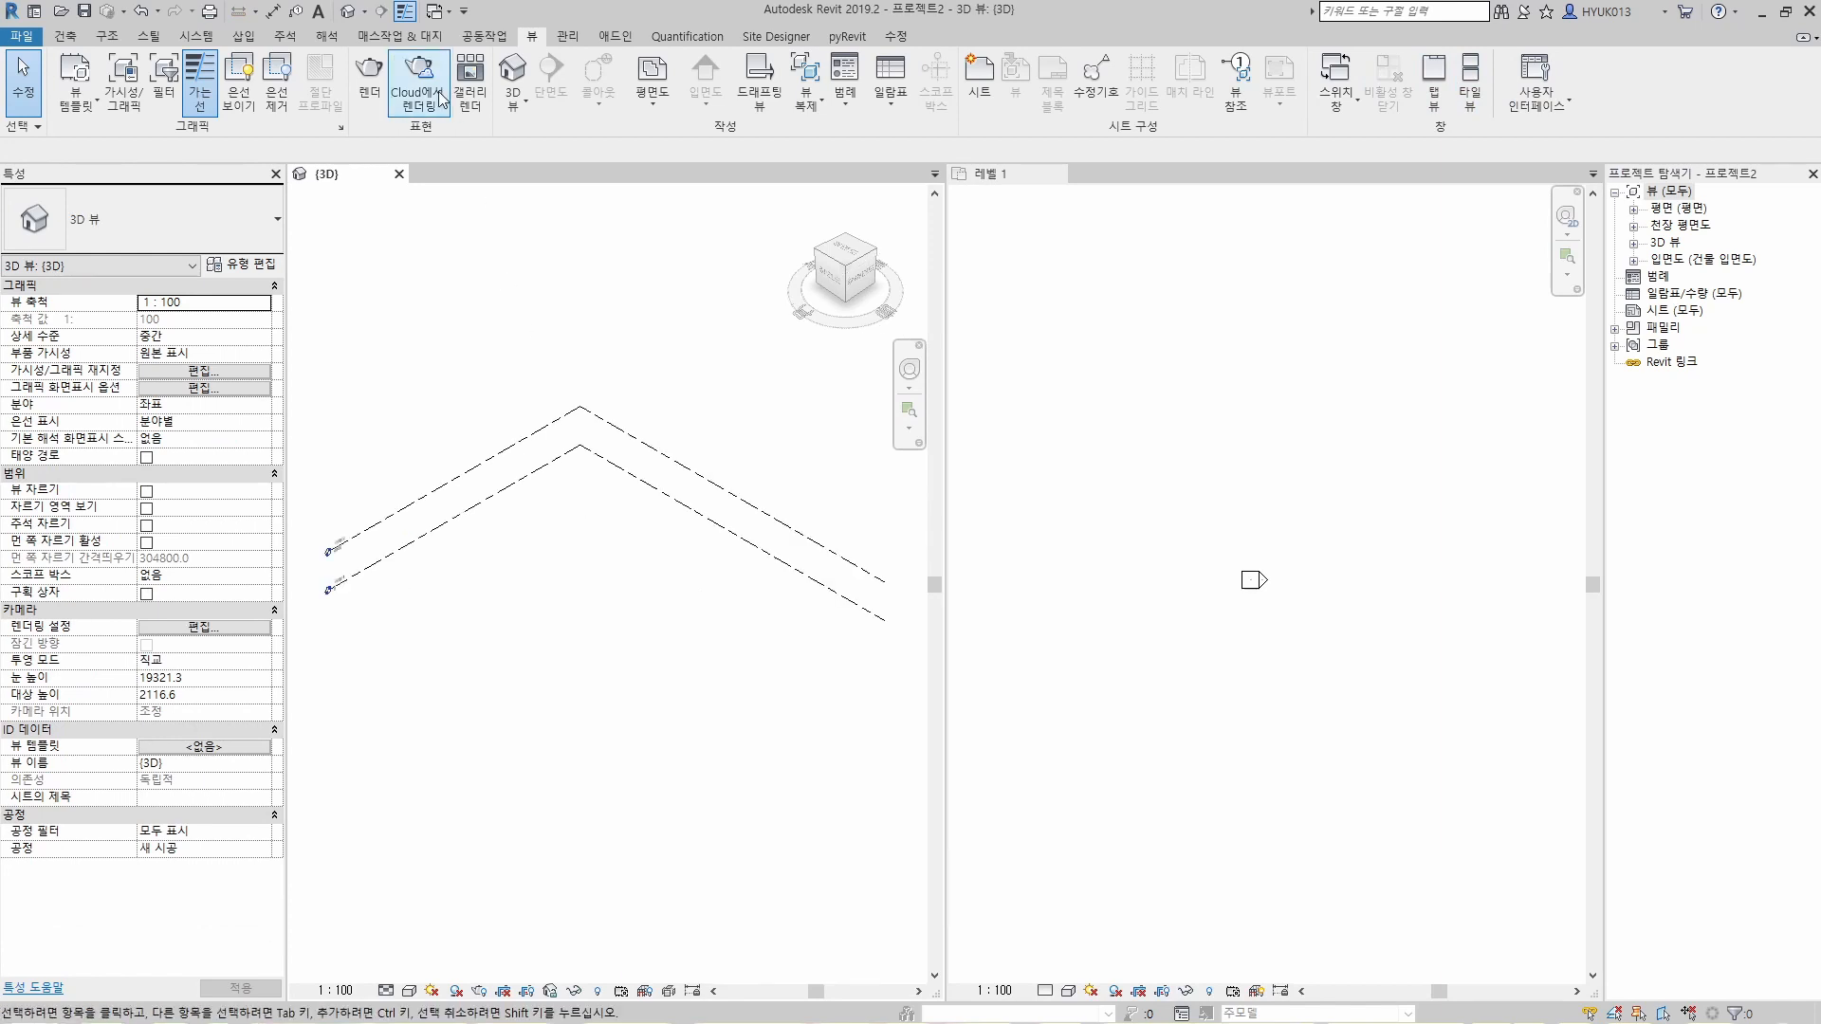
Step: Start a new in-place mass and accept the default name 매스 1
left_click(400, 38)
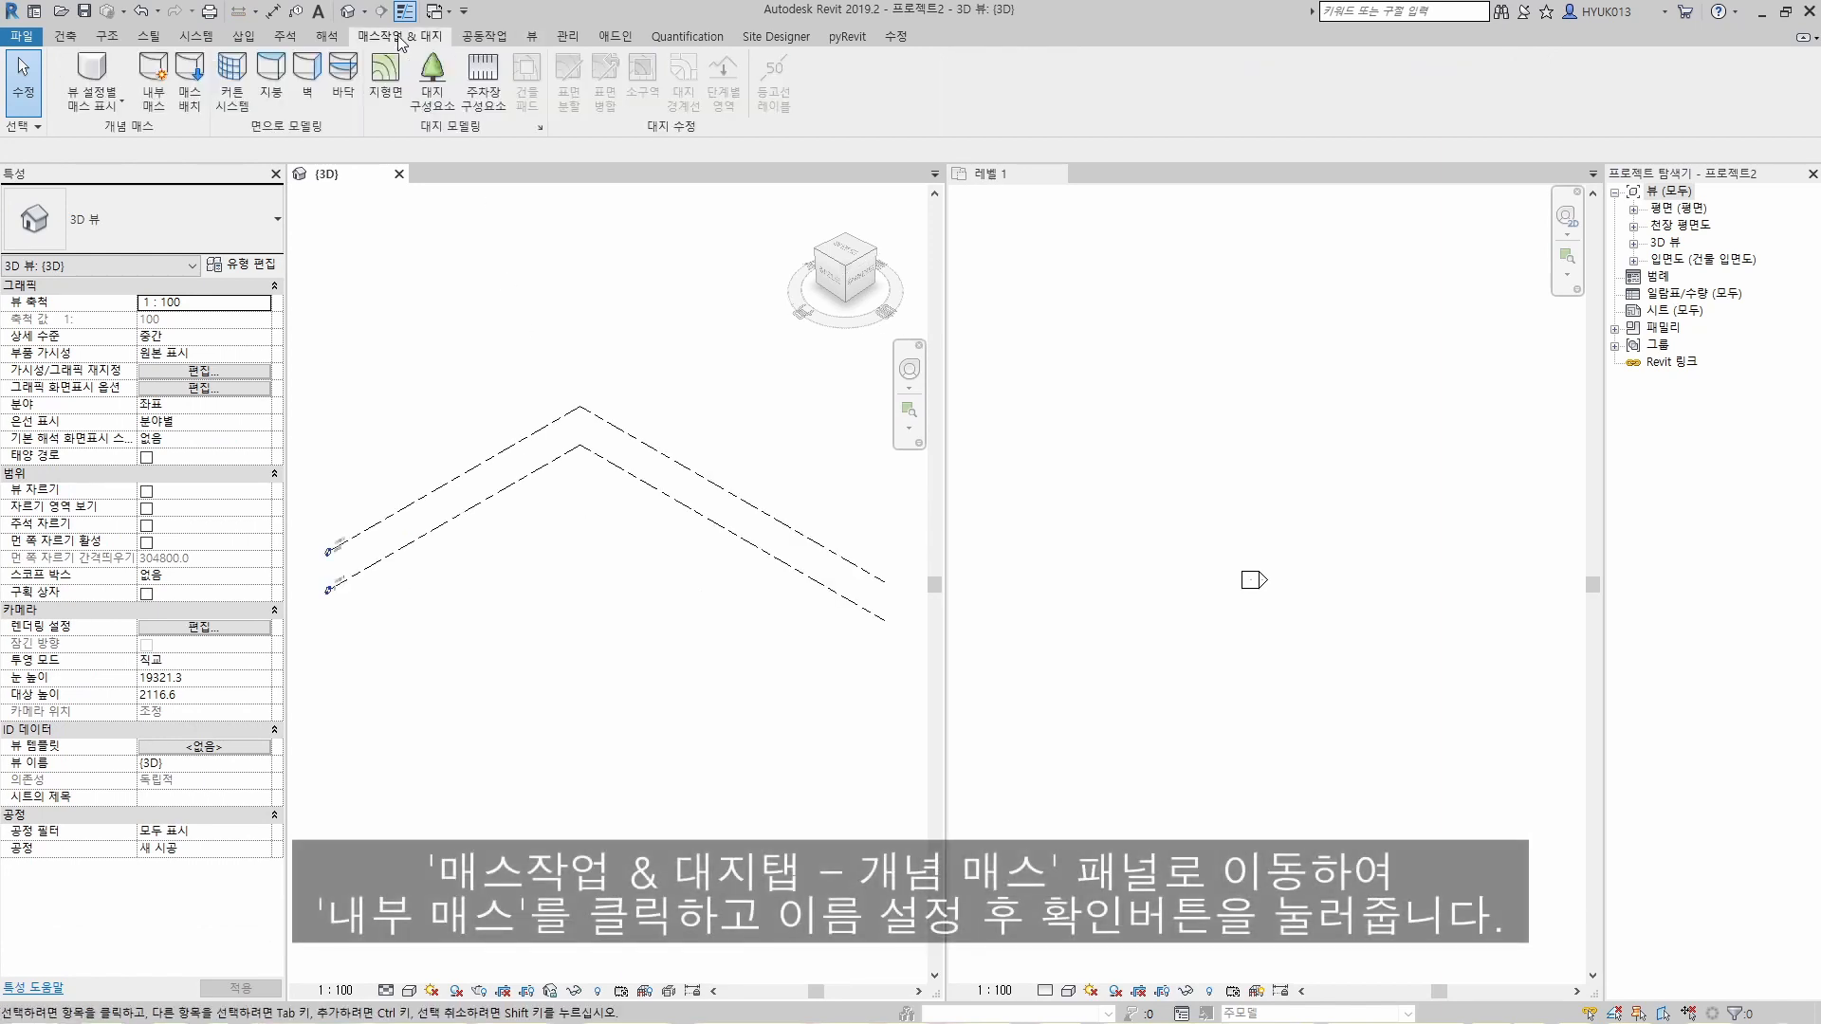
left_click(163, 99)
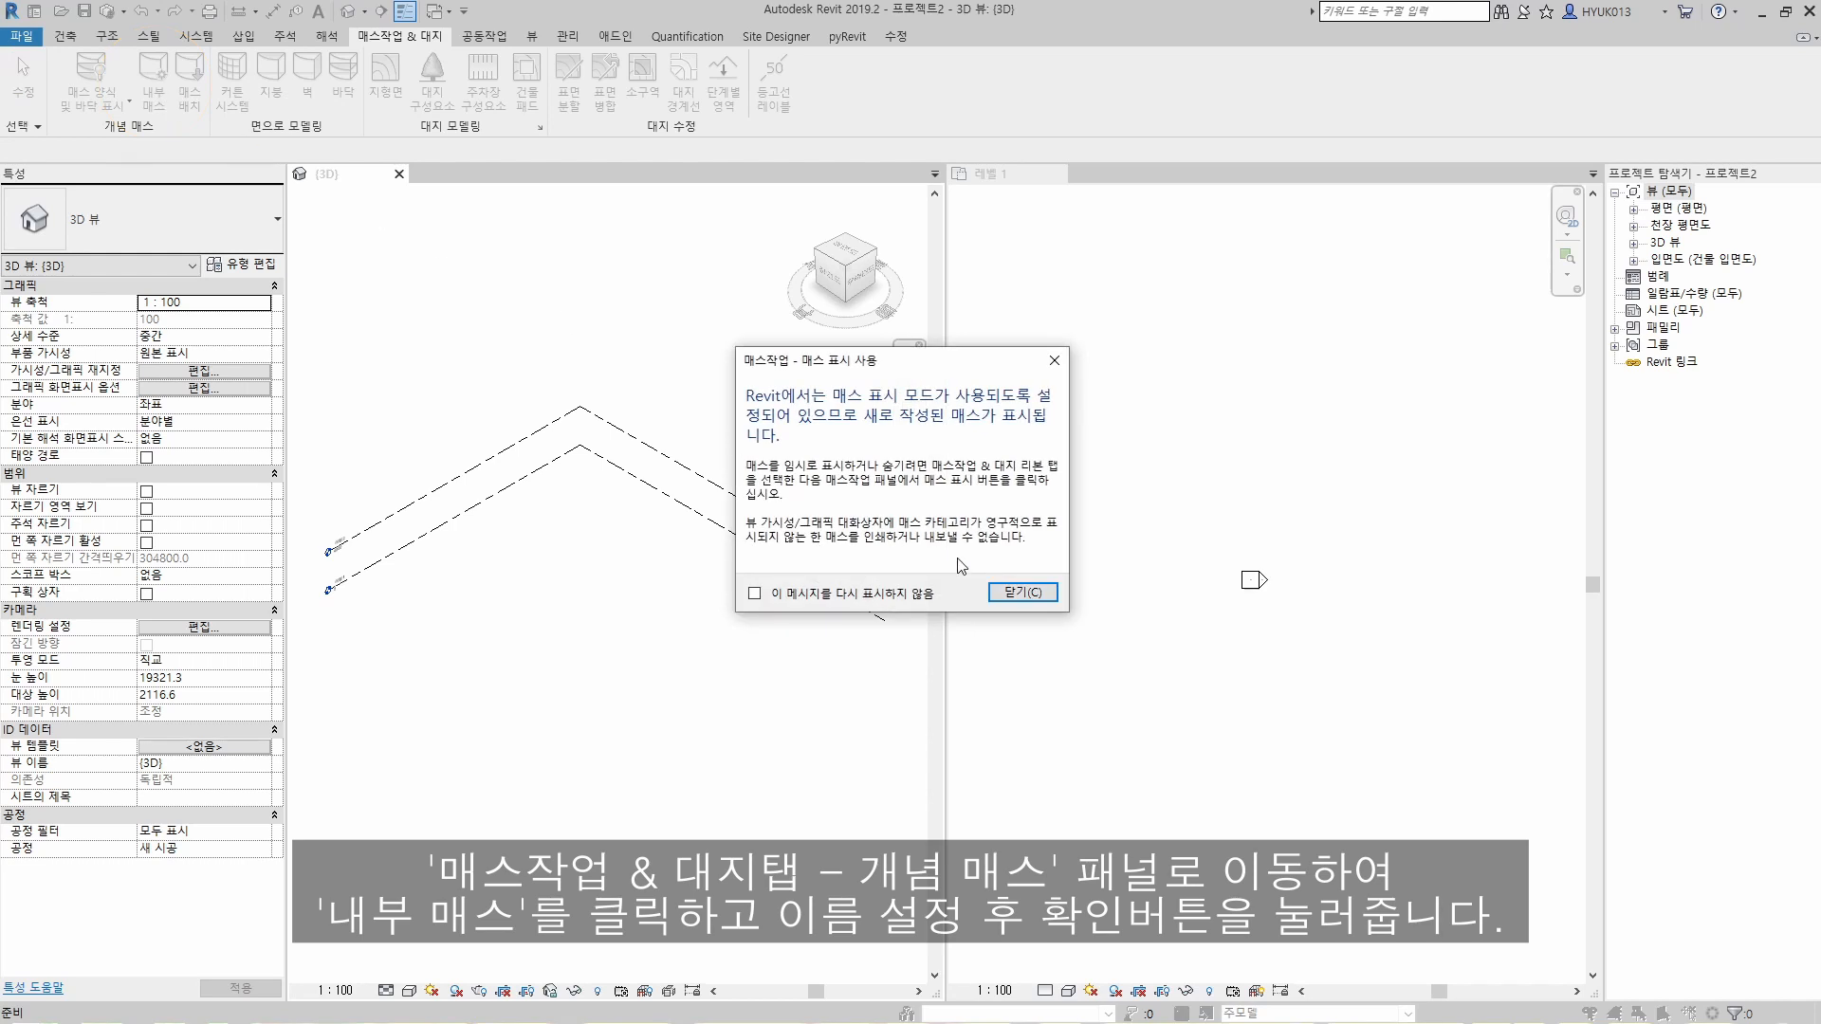
left_click(1024, 593)
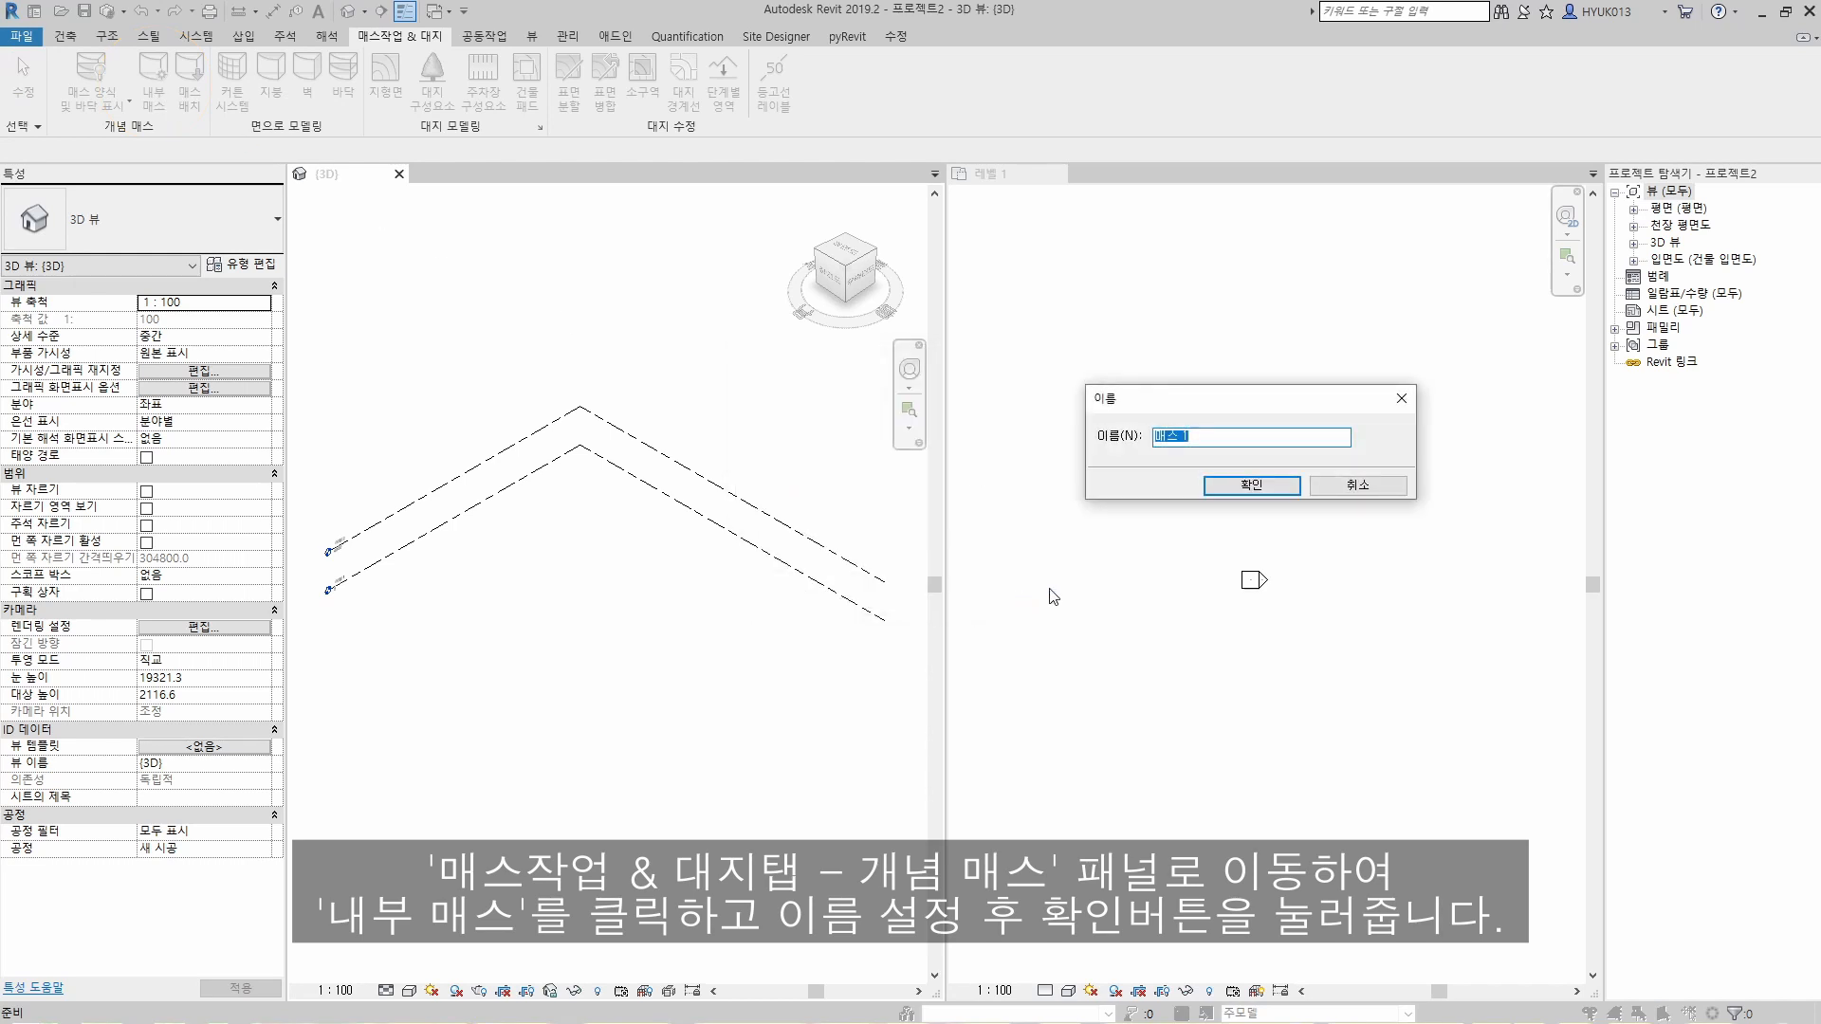
left_click(1237, 485)
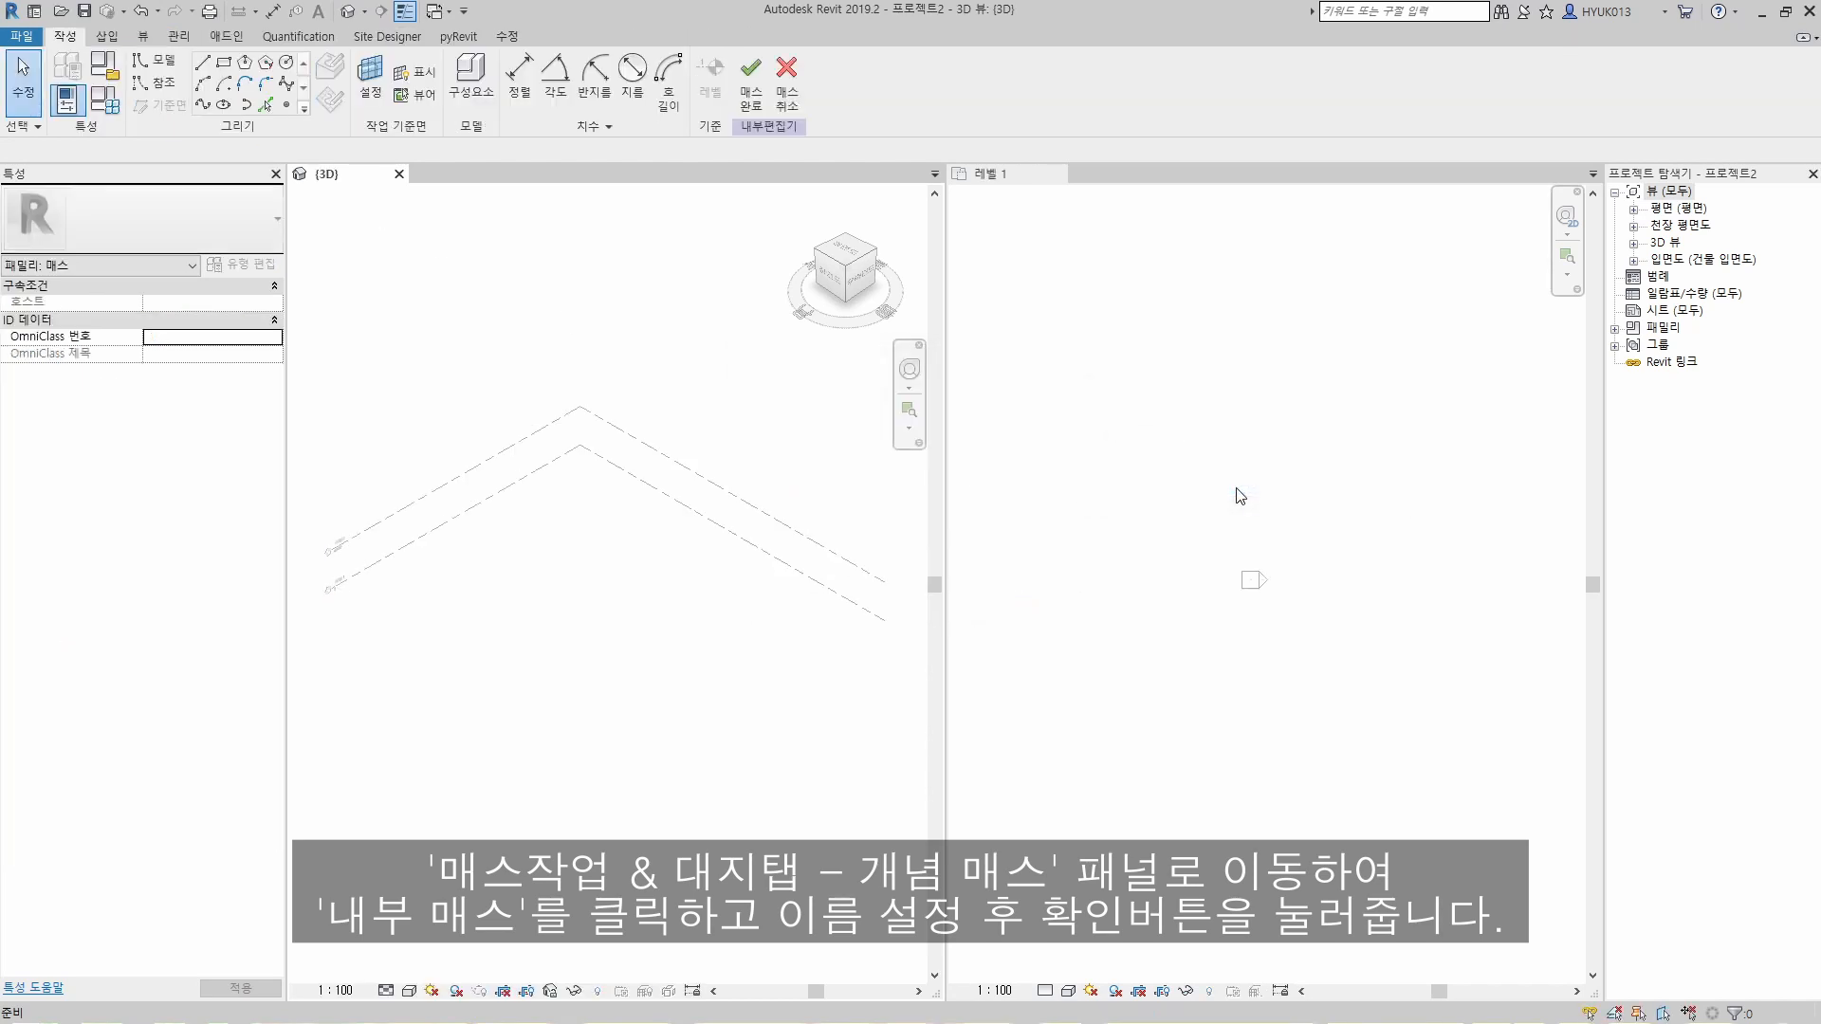
Step: Sketch a model-line rectangle about 9000 mm deep on Level 1, between the elevation markers of the plan
left_click(224, 86)
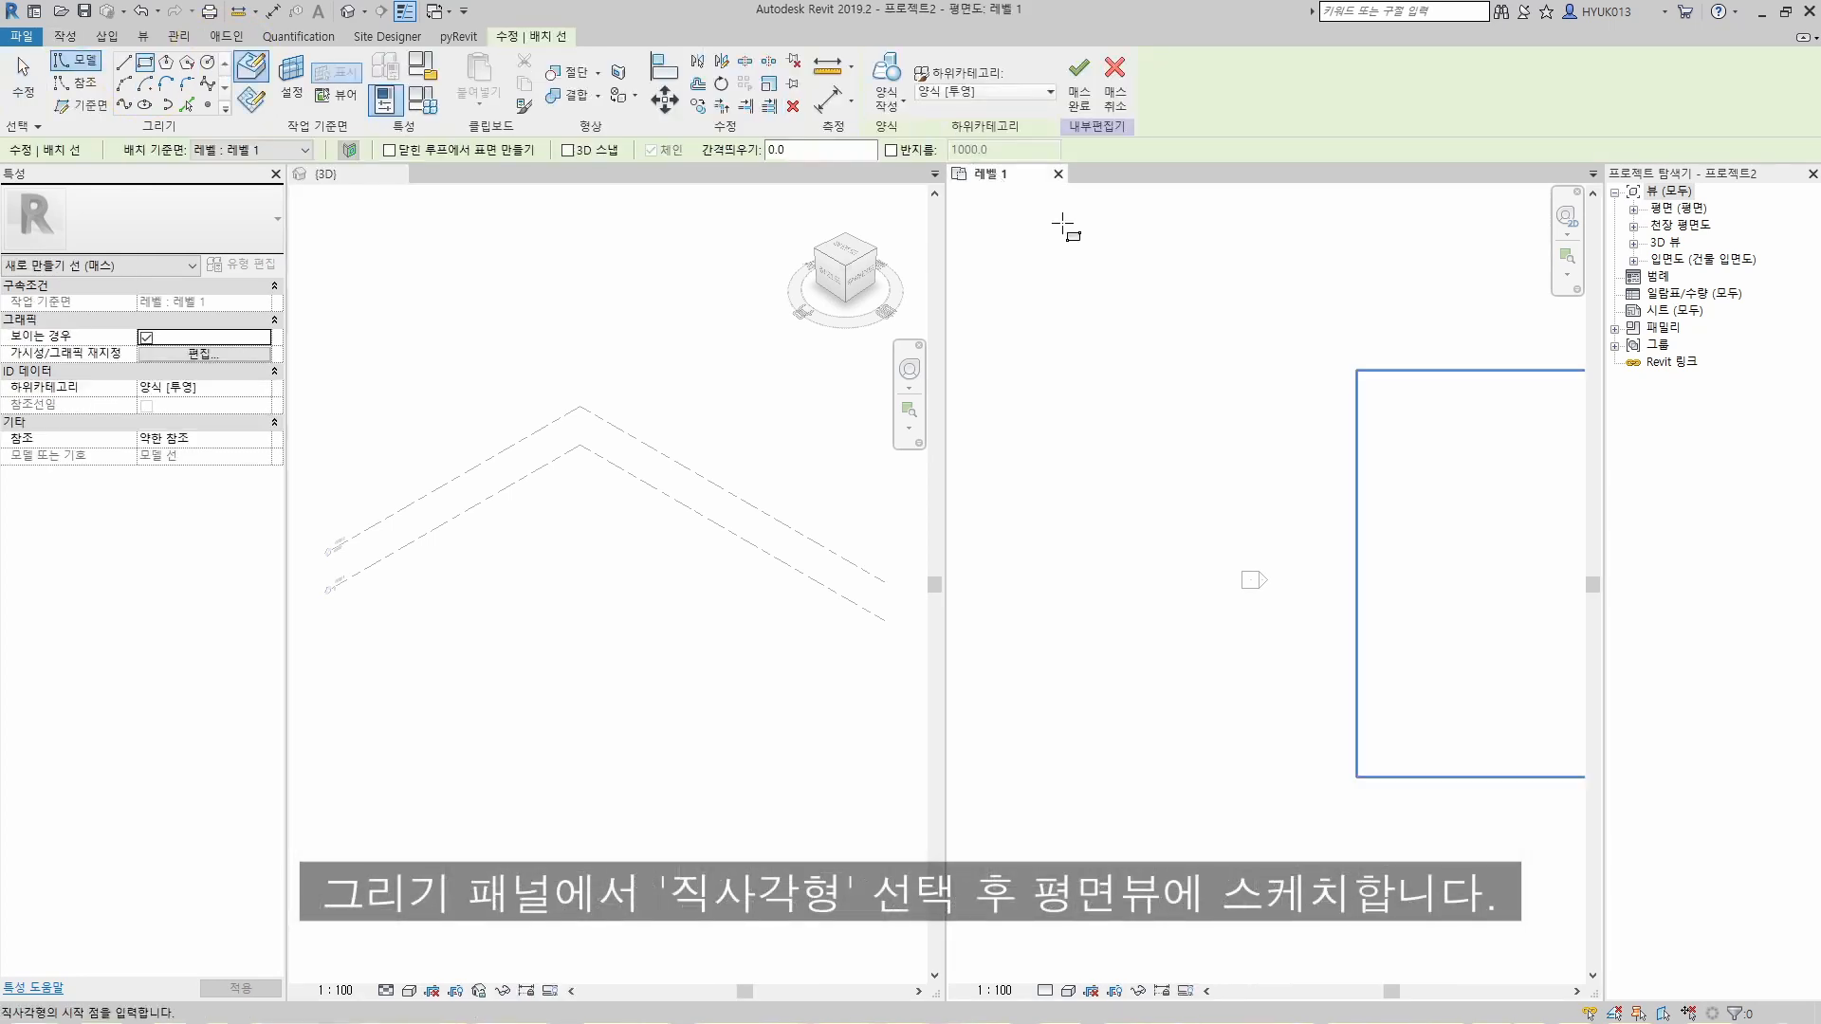
right_click(1286, 494)
left_click(1387, 679)
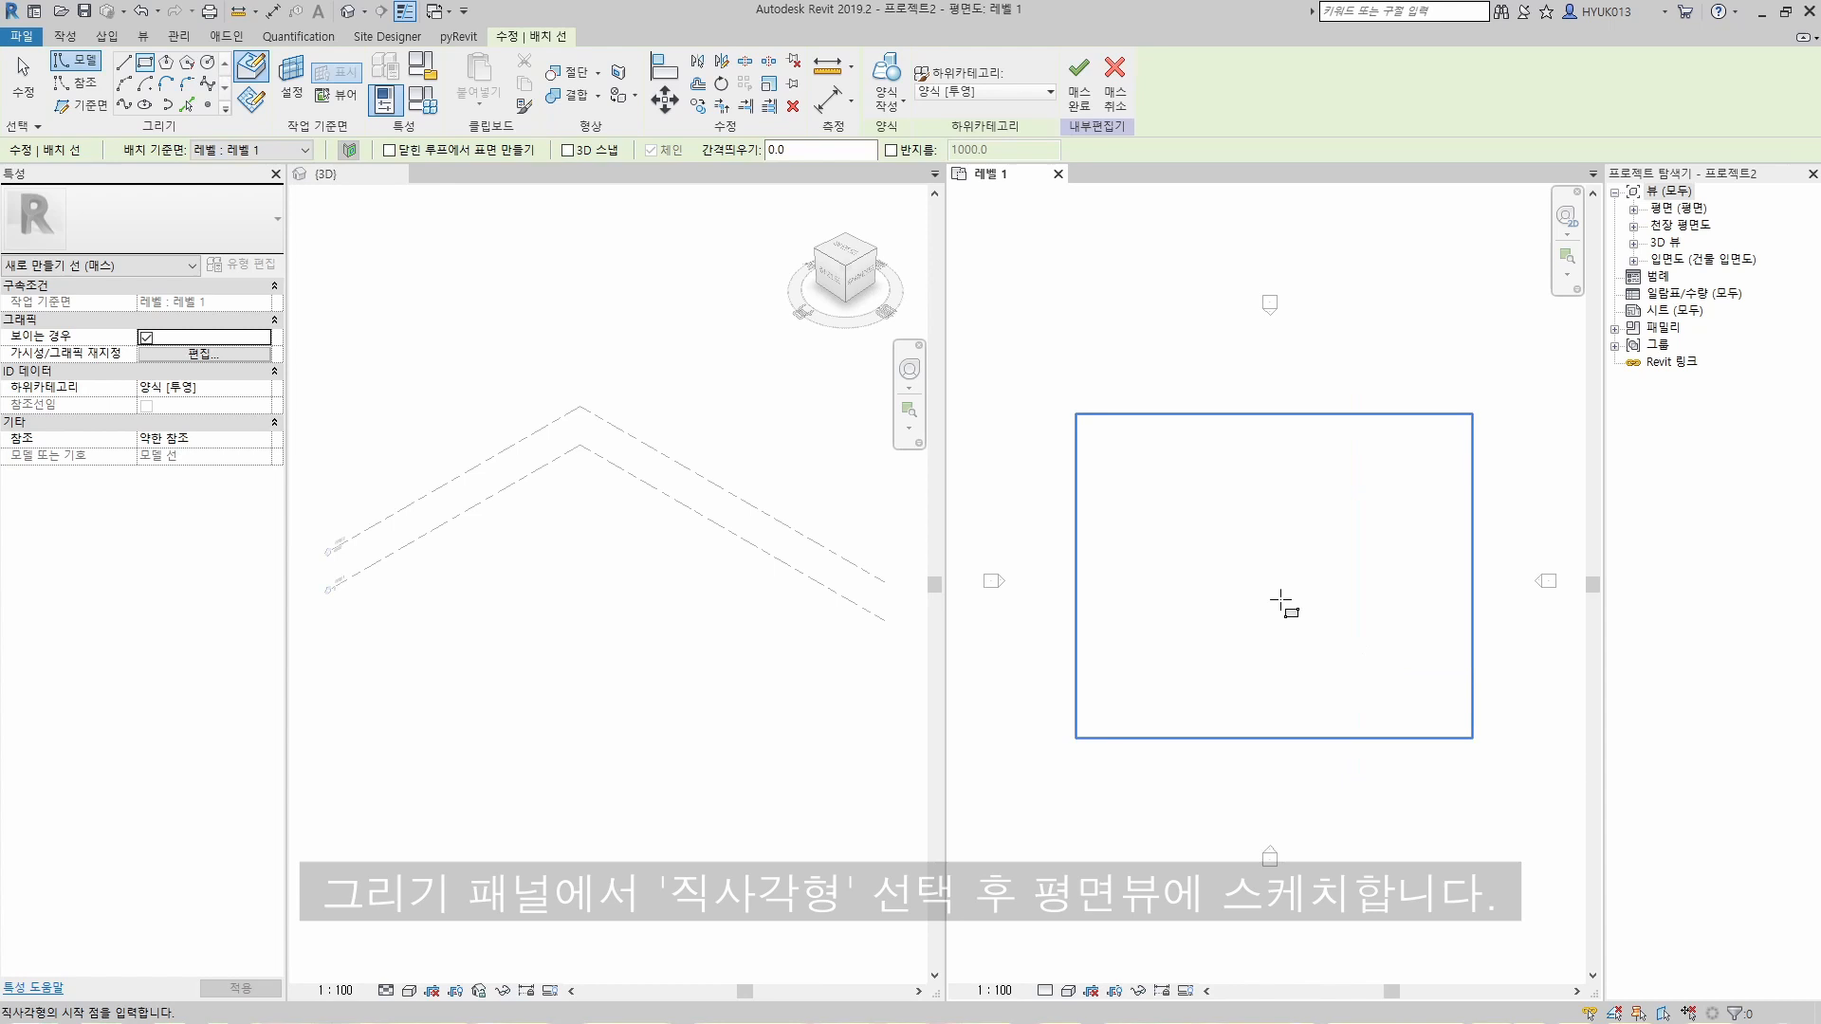
left_click(1224, 523)
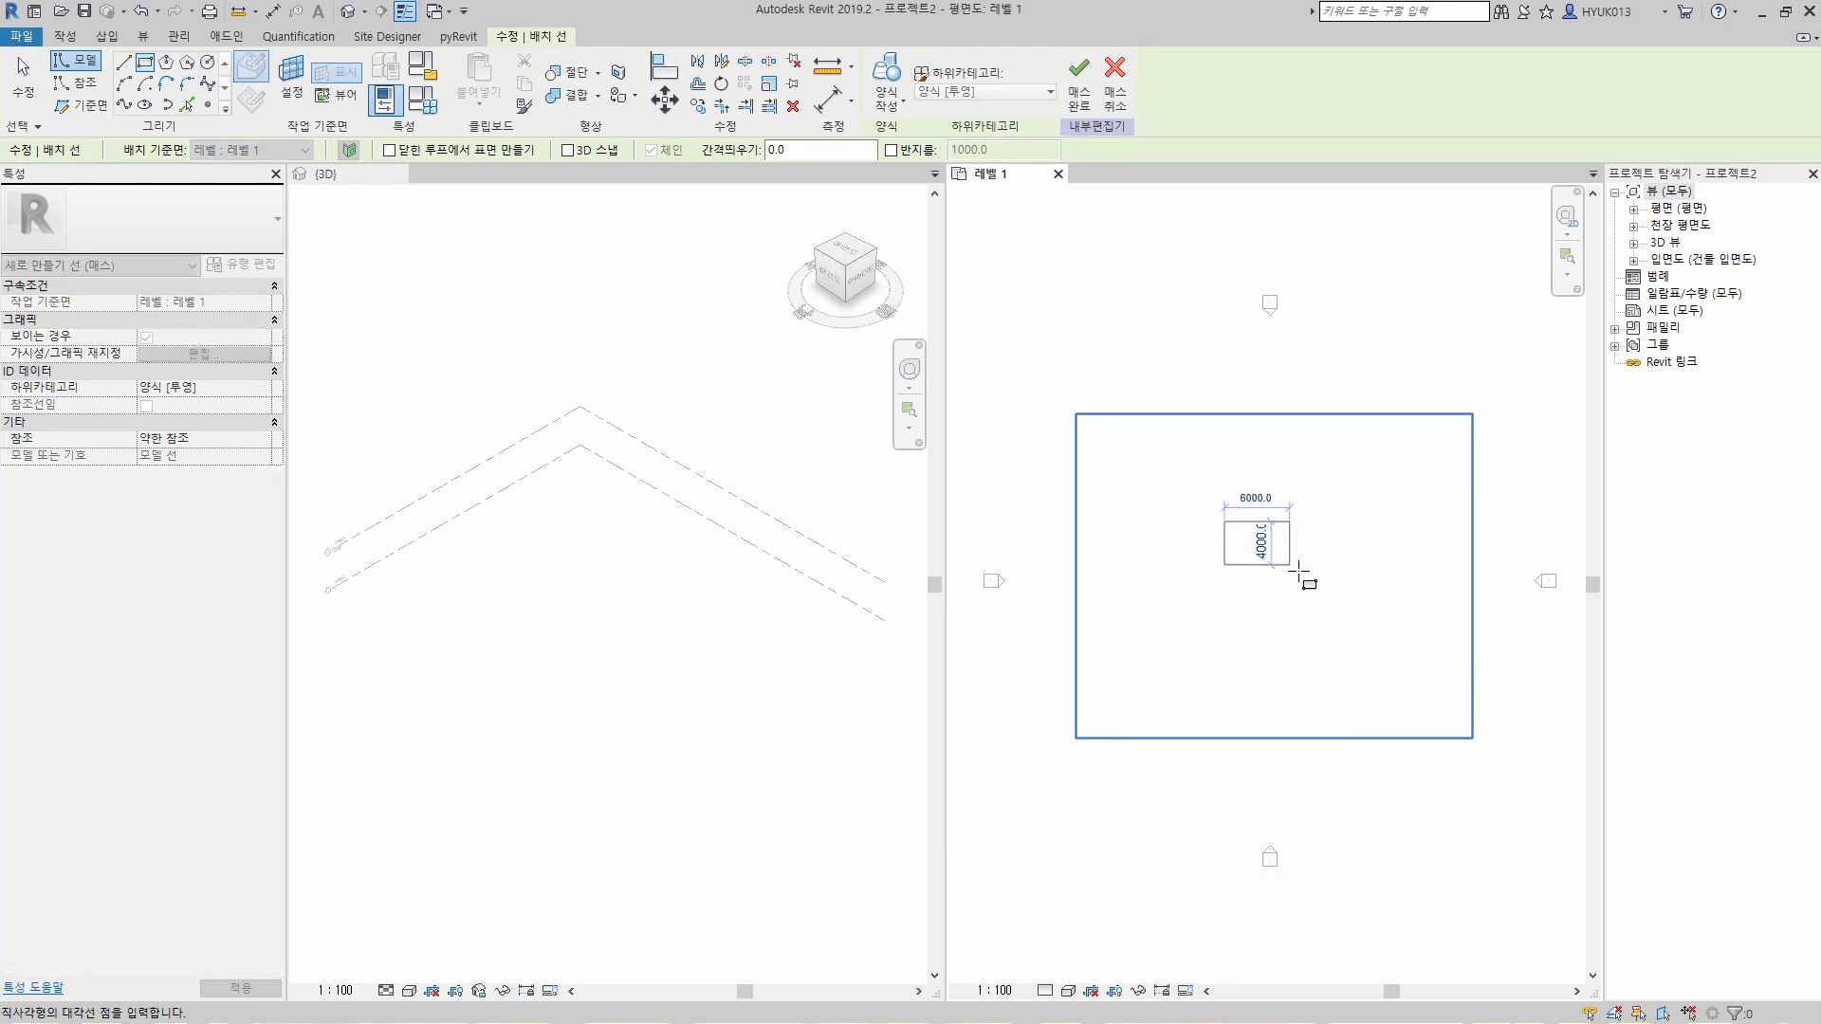
left_click(1355, 617)
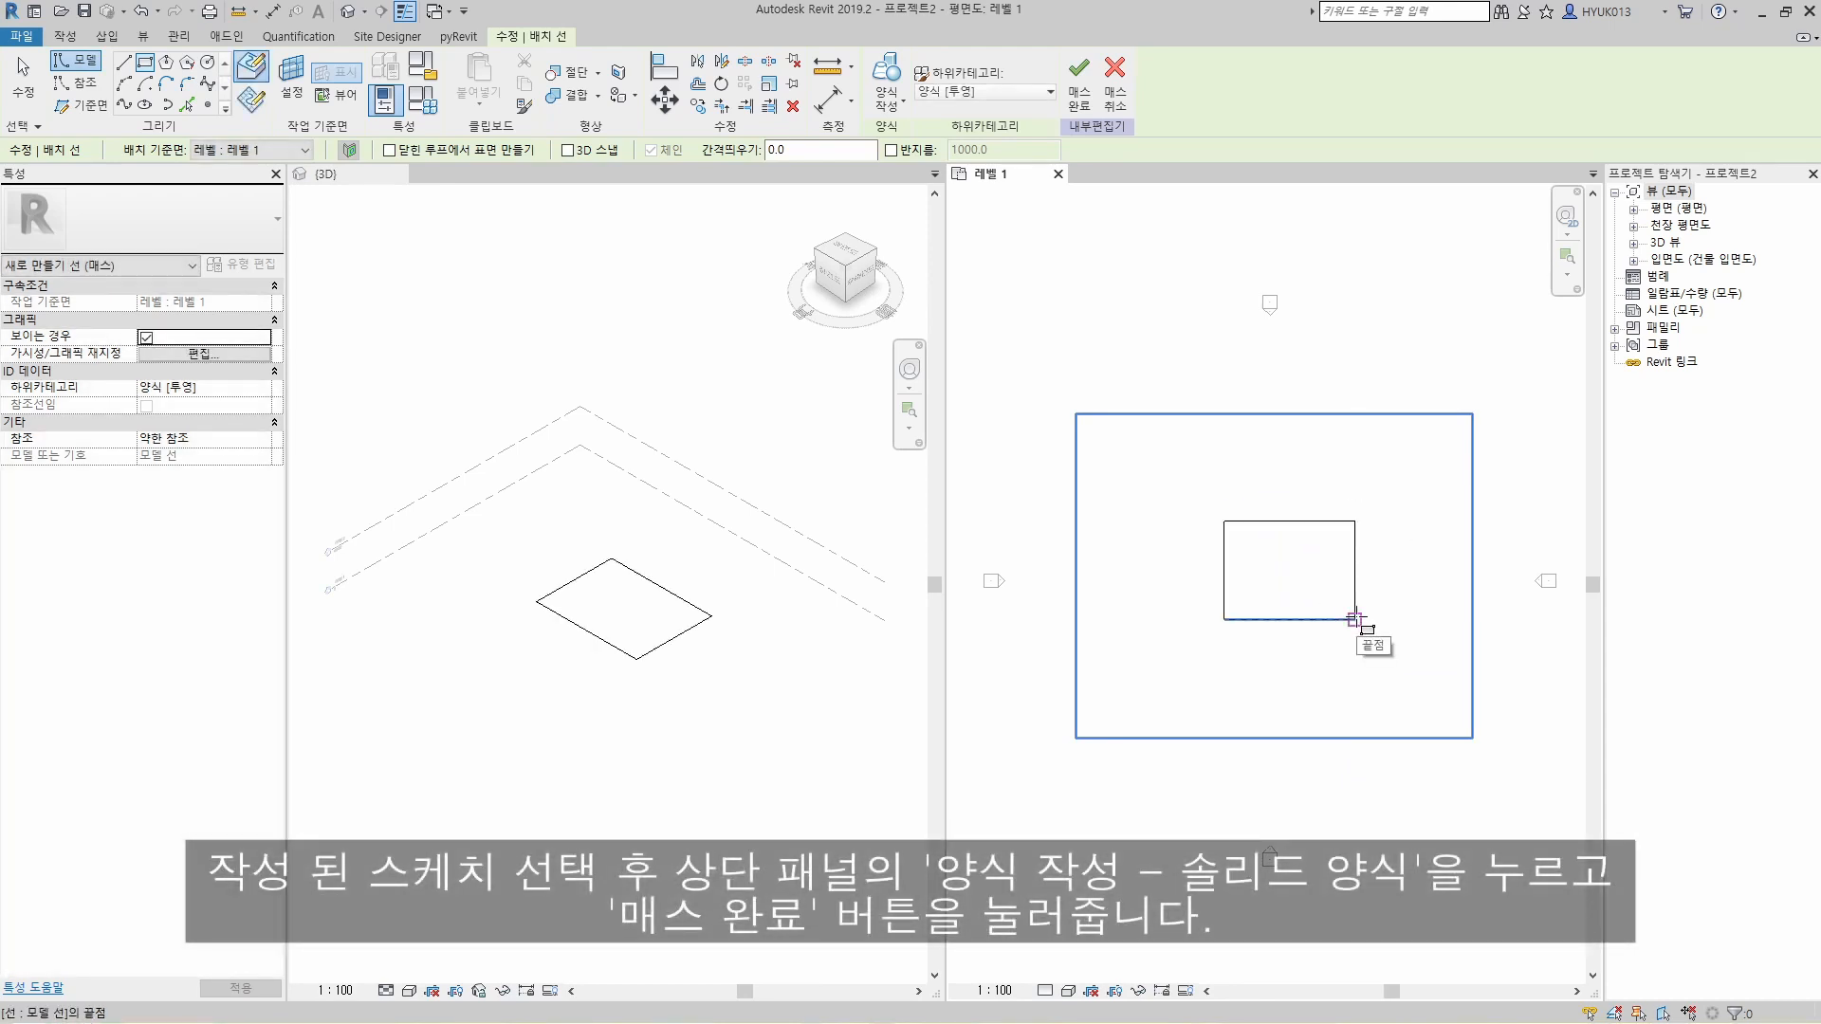
key("Escape")
key("Escape")
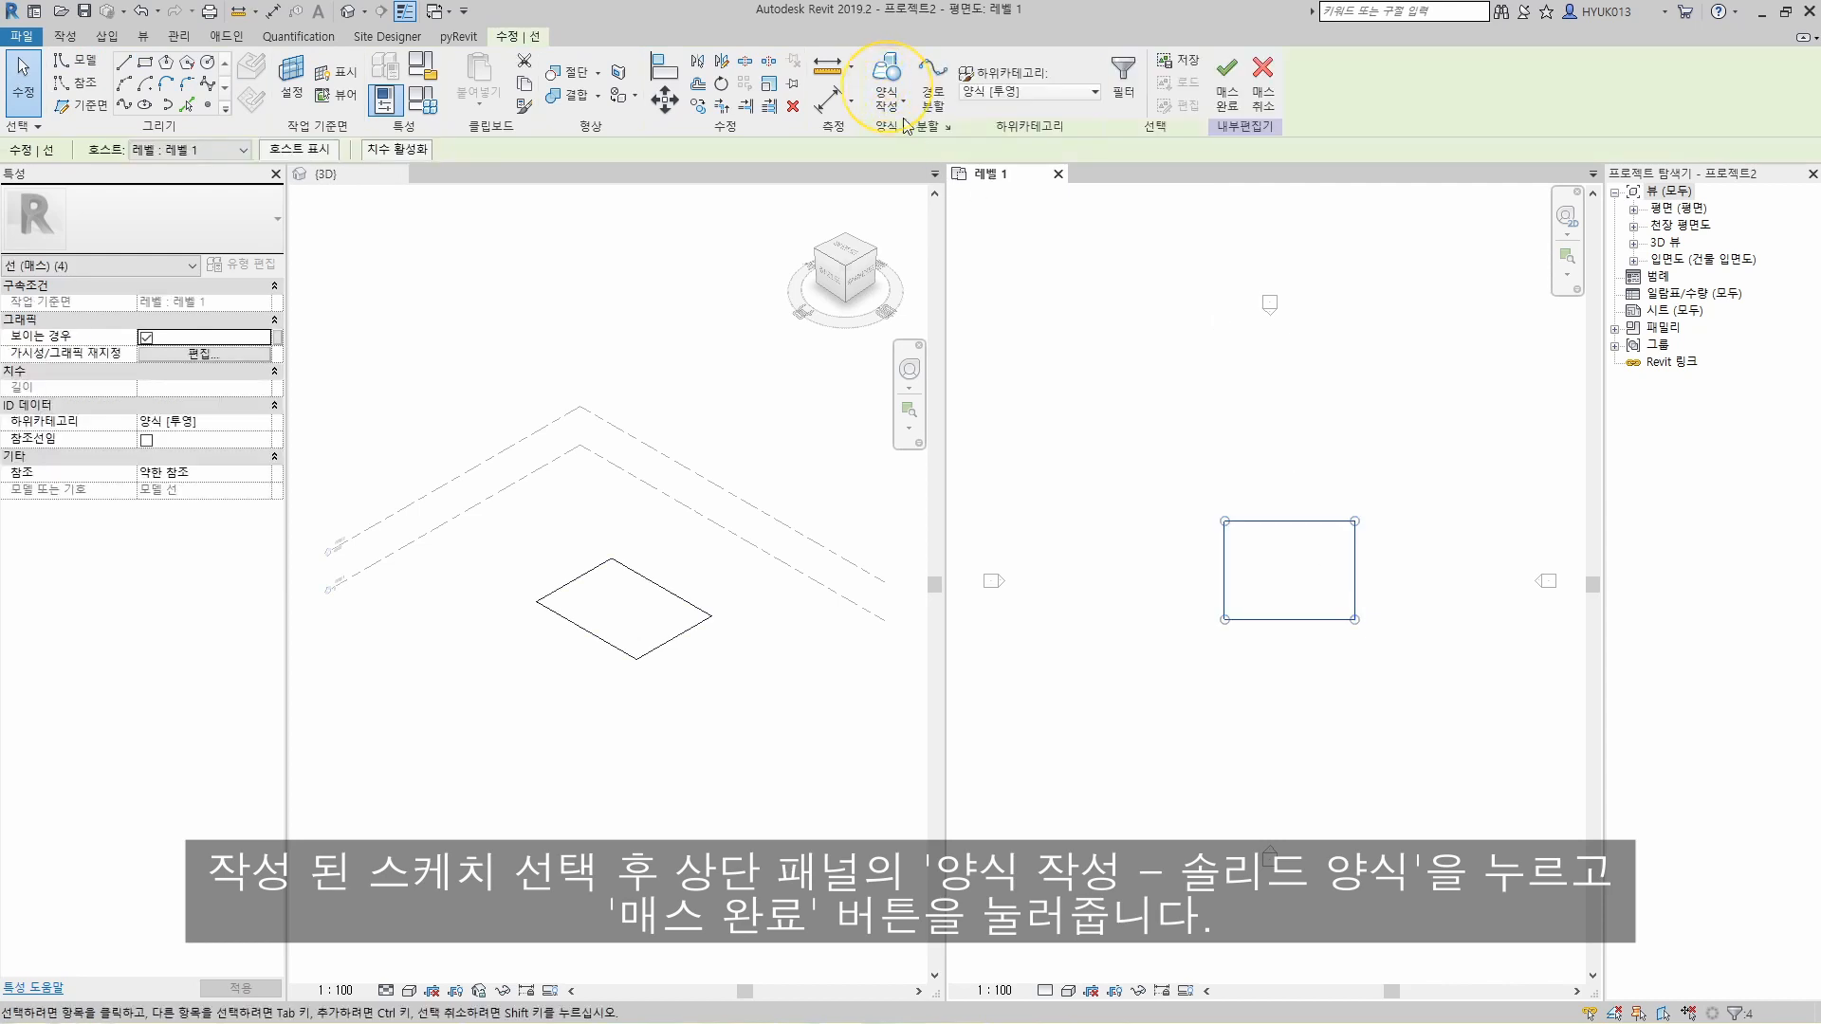
Step: Create a solid form from the sketched rectangle and finish the in-place mass
left_click(904, 120)
left_click(912, 152)
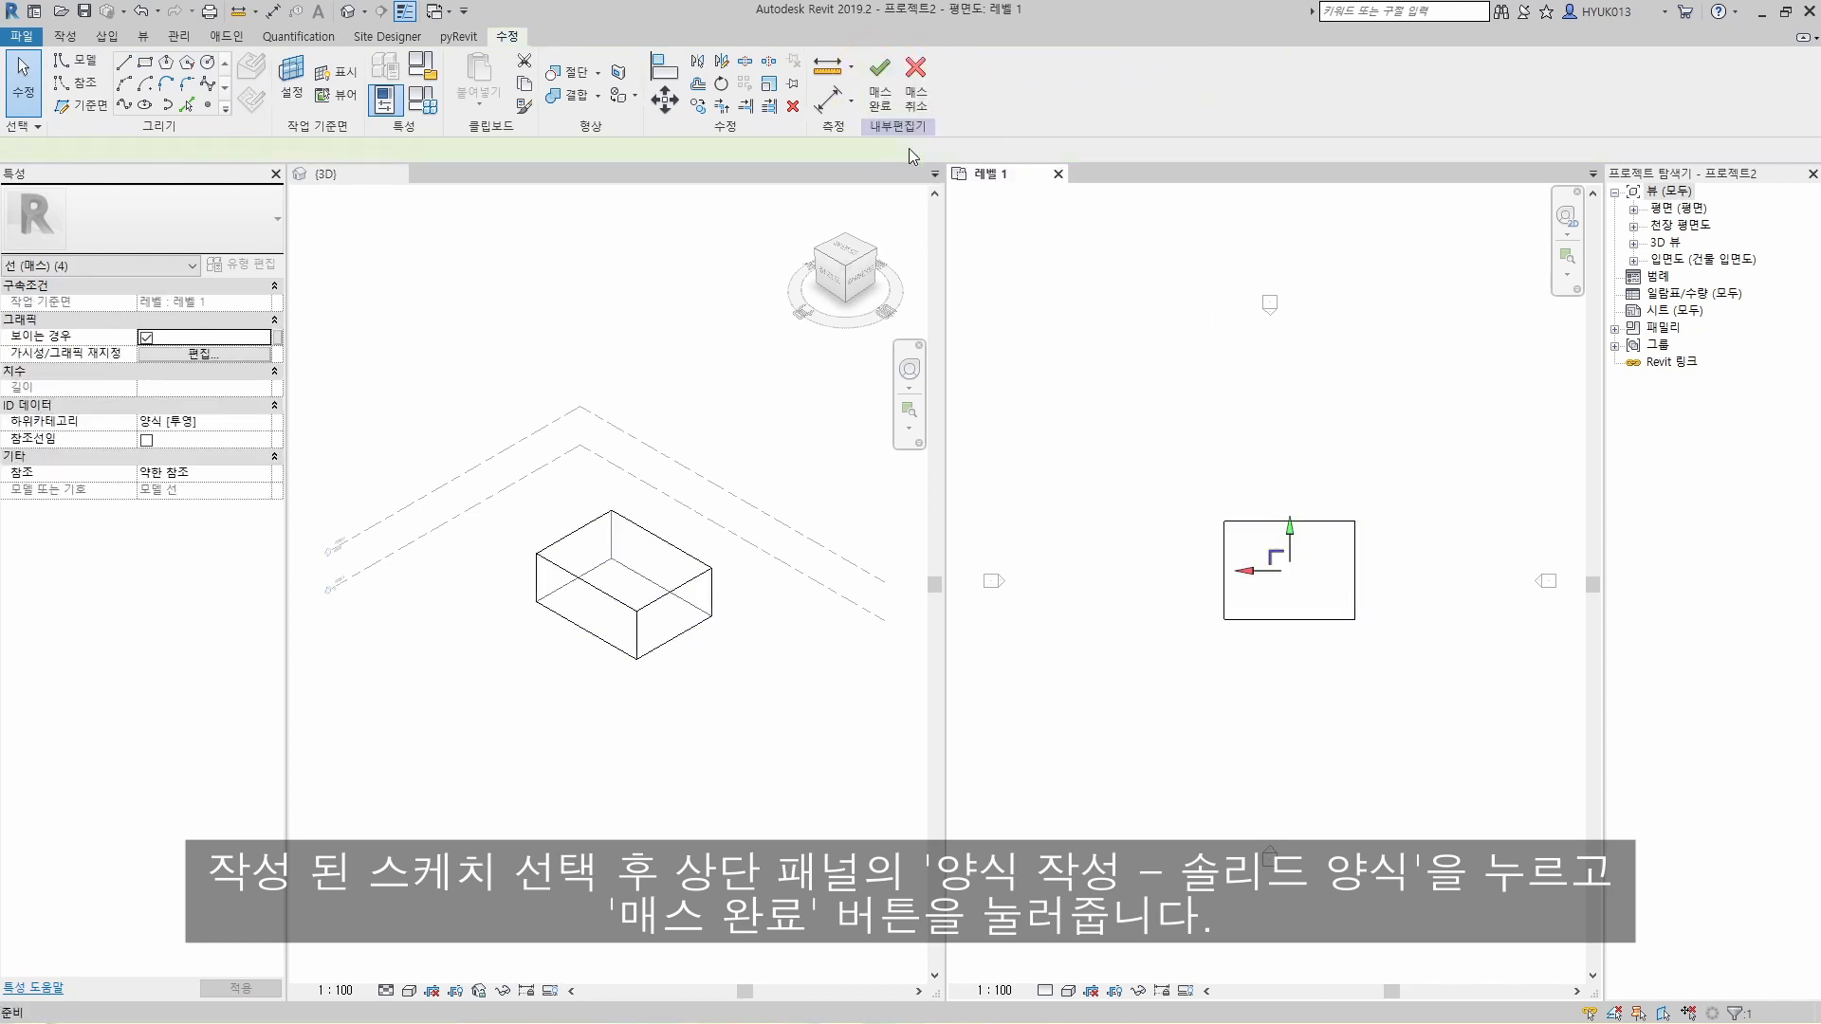
left_click(1318, 99)
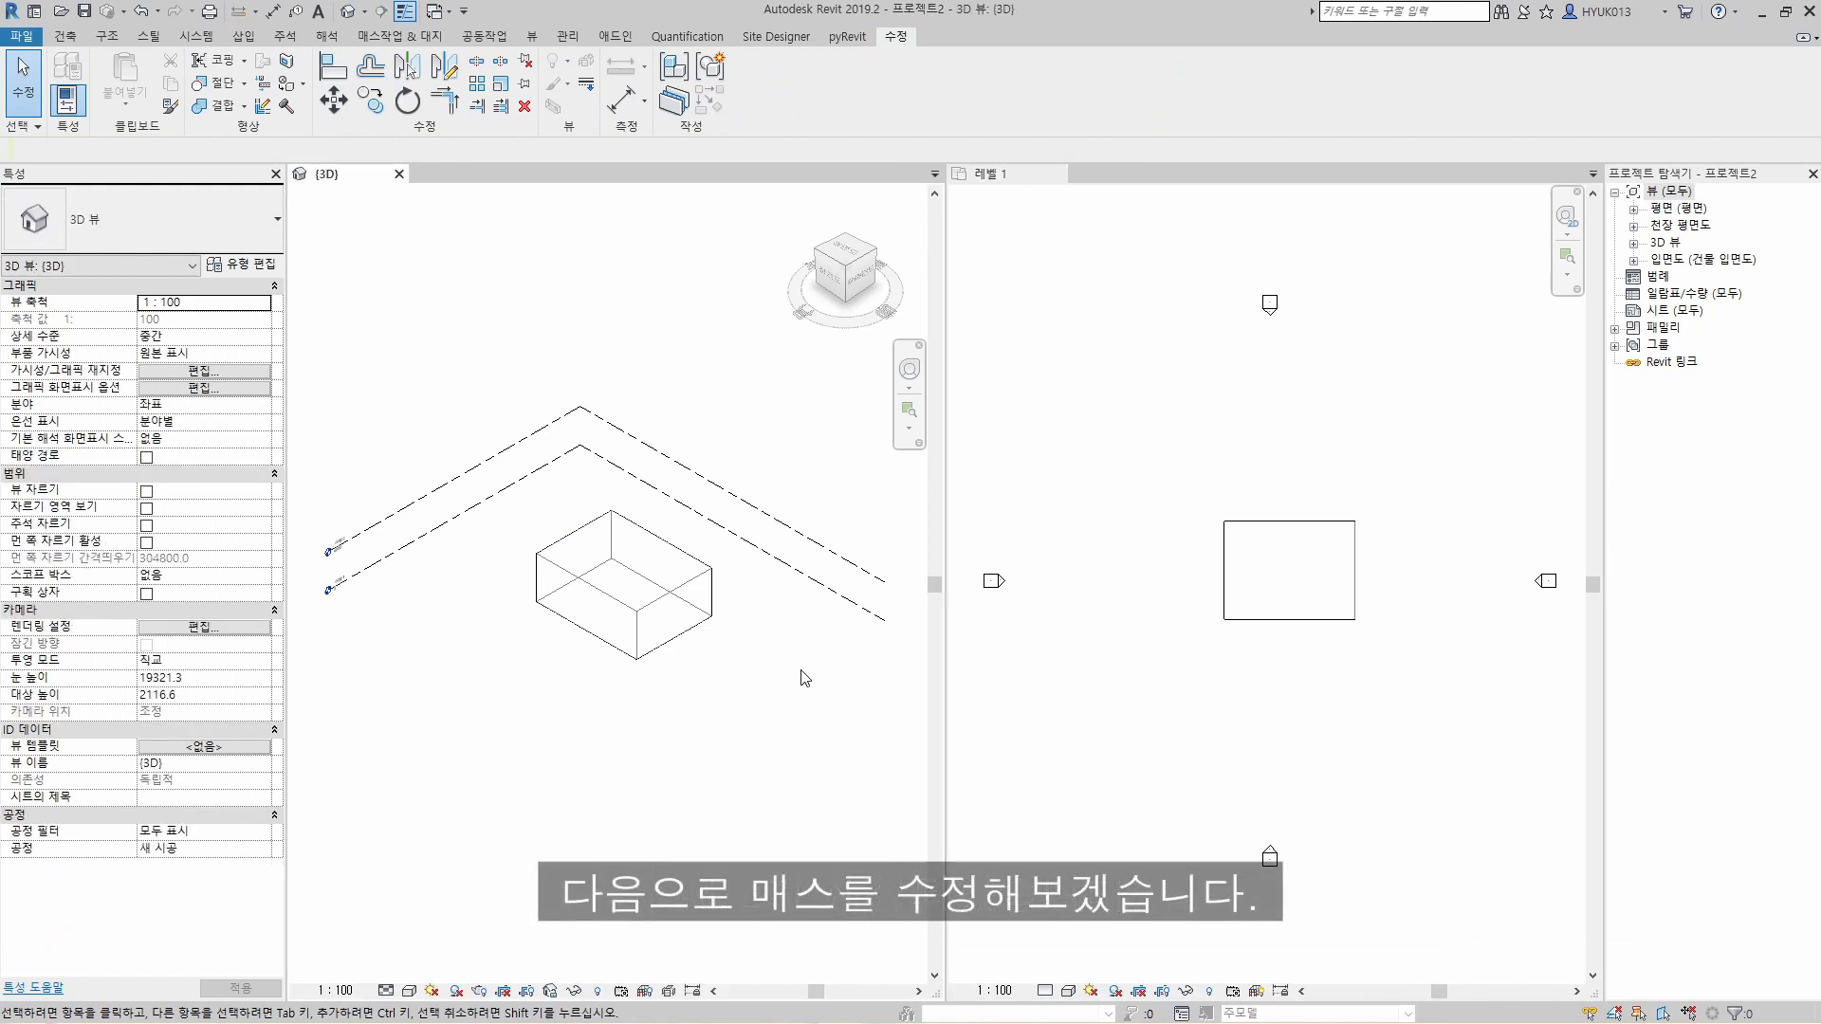
Step: Edit the box mass in place and set the height of its top face to 7000 mm
left_click(681, 637)
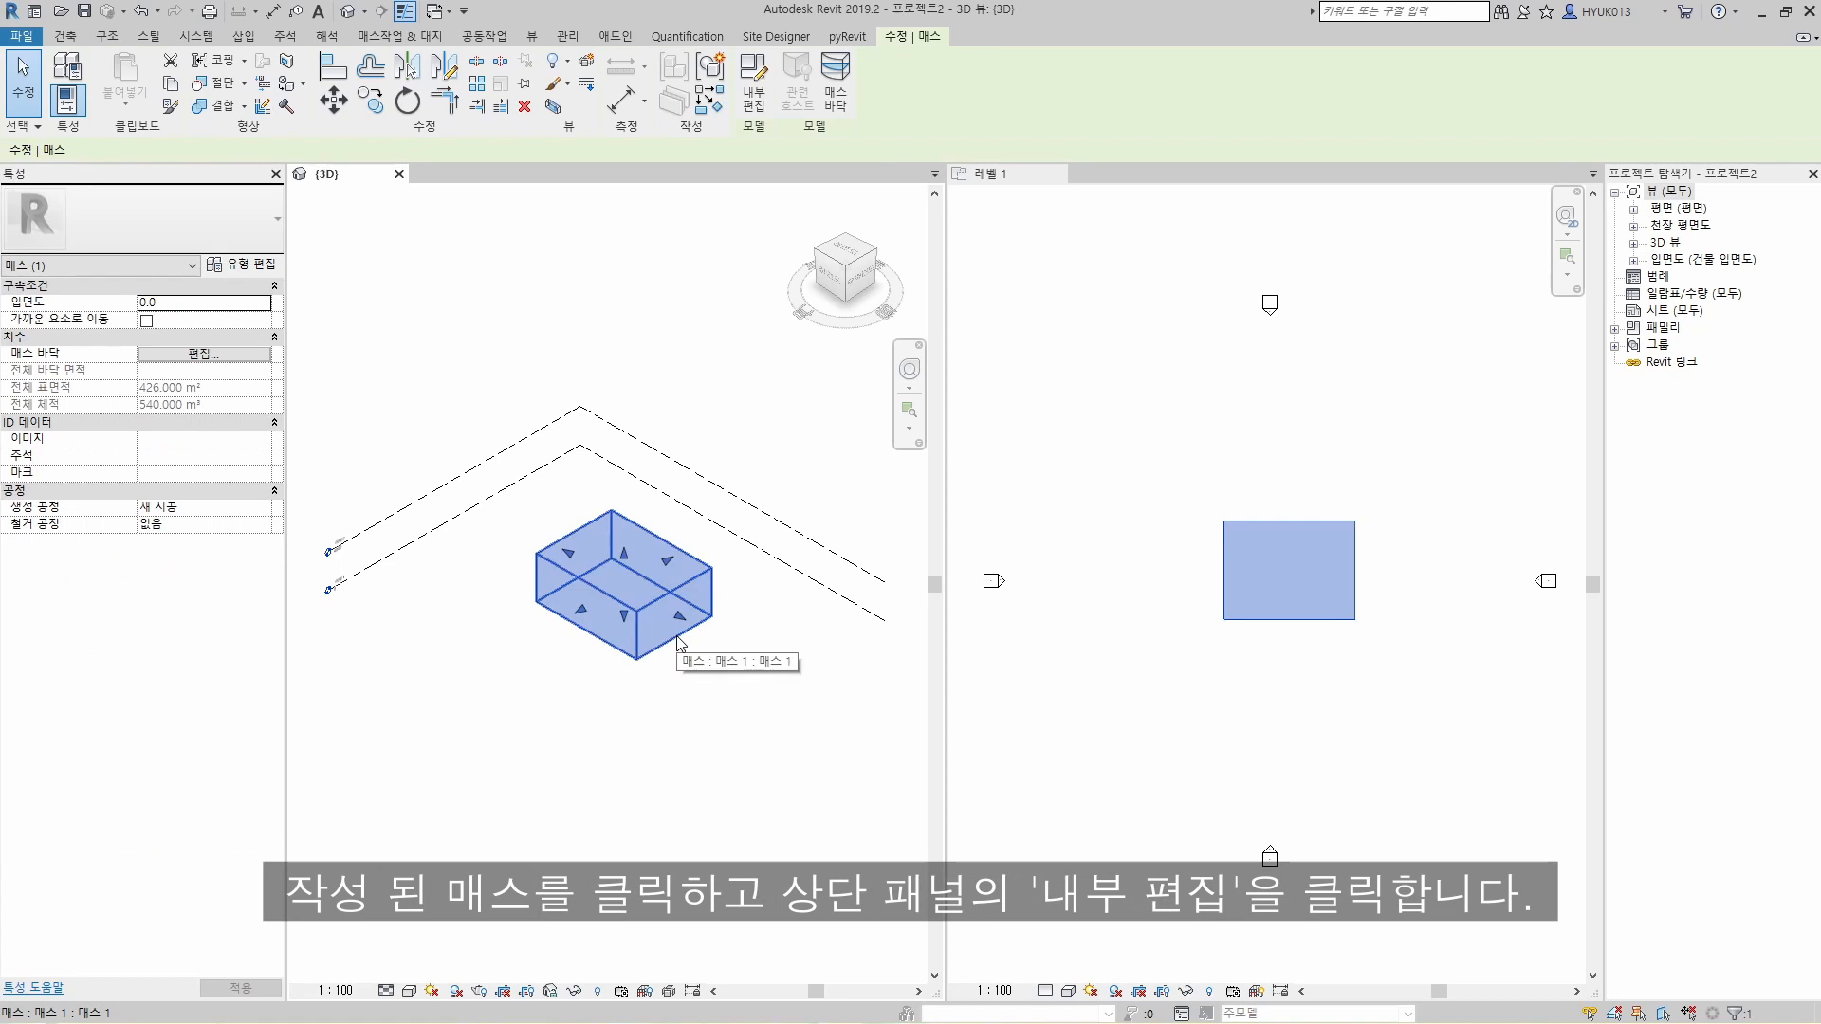
left_click(754, 90)
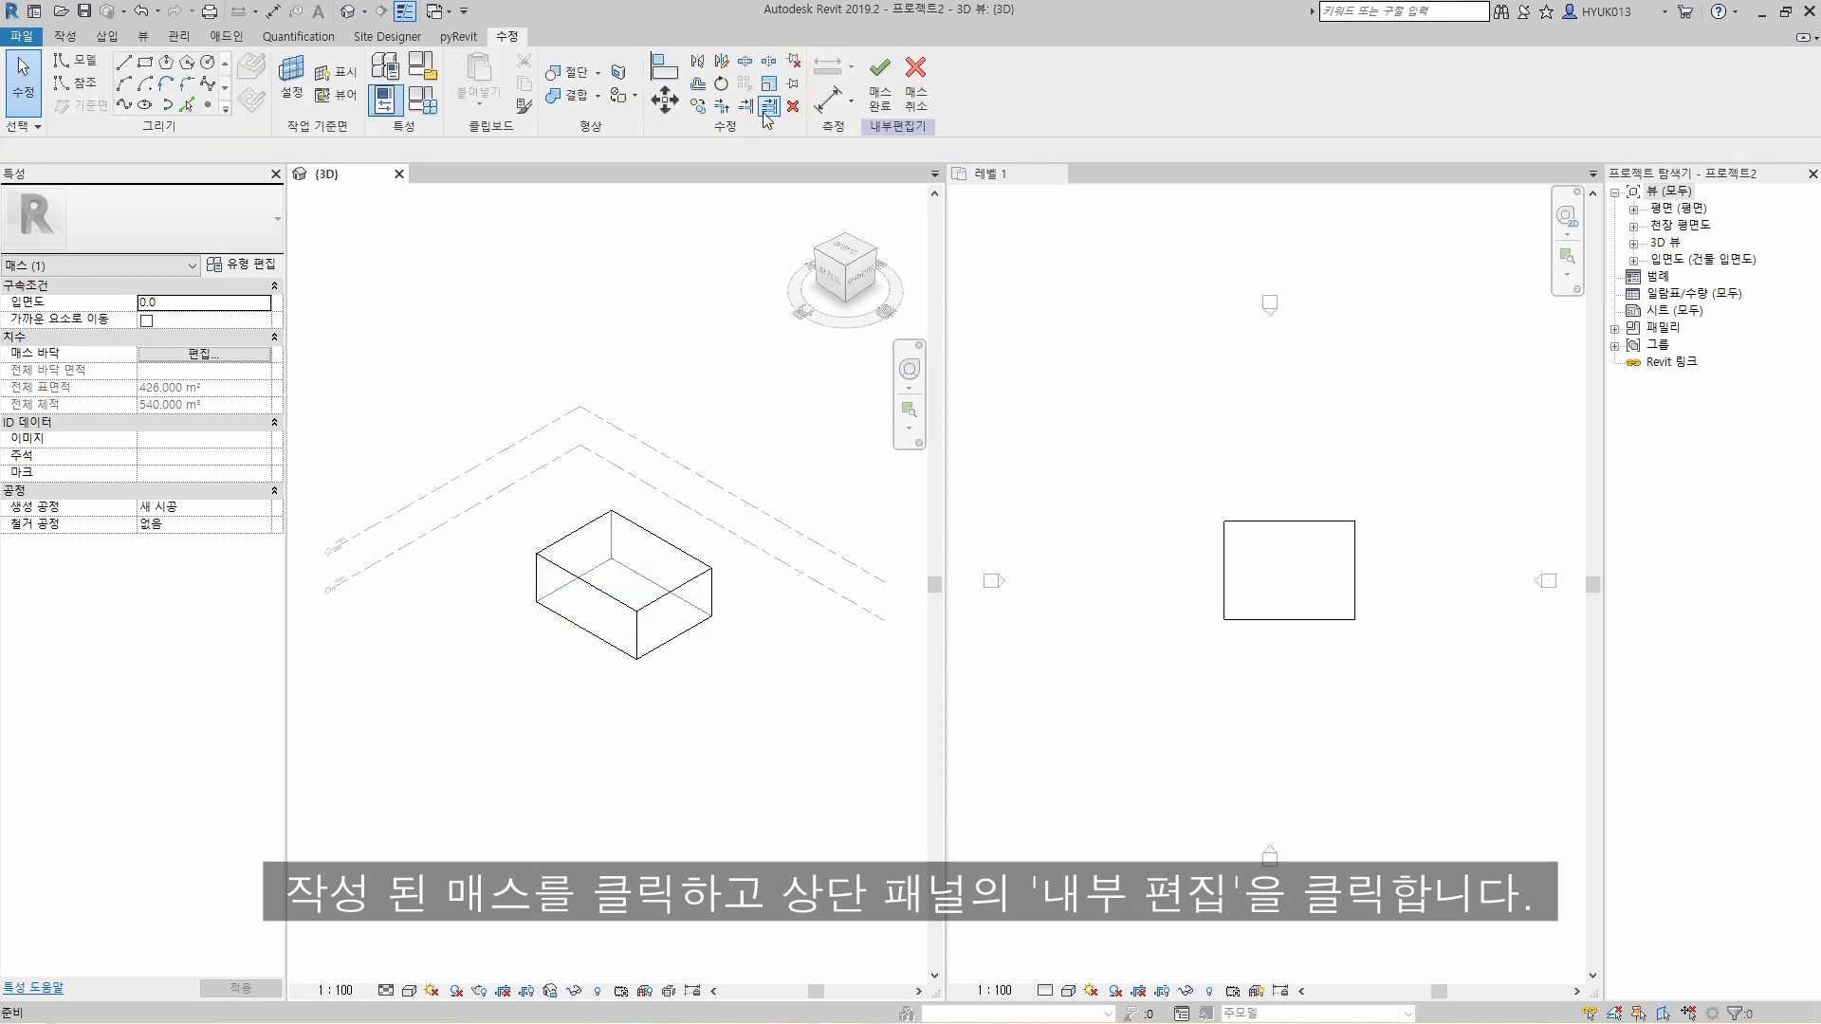
left_click(635, 594)
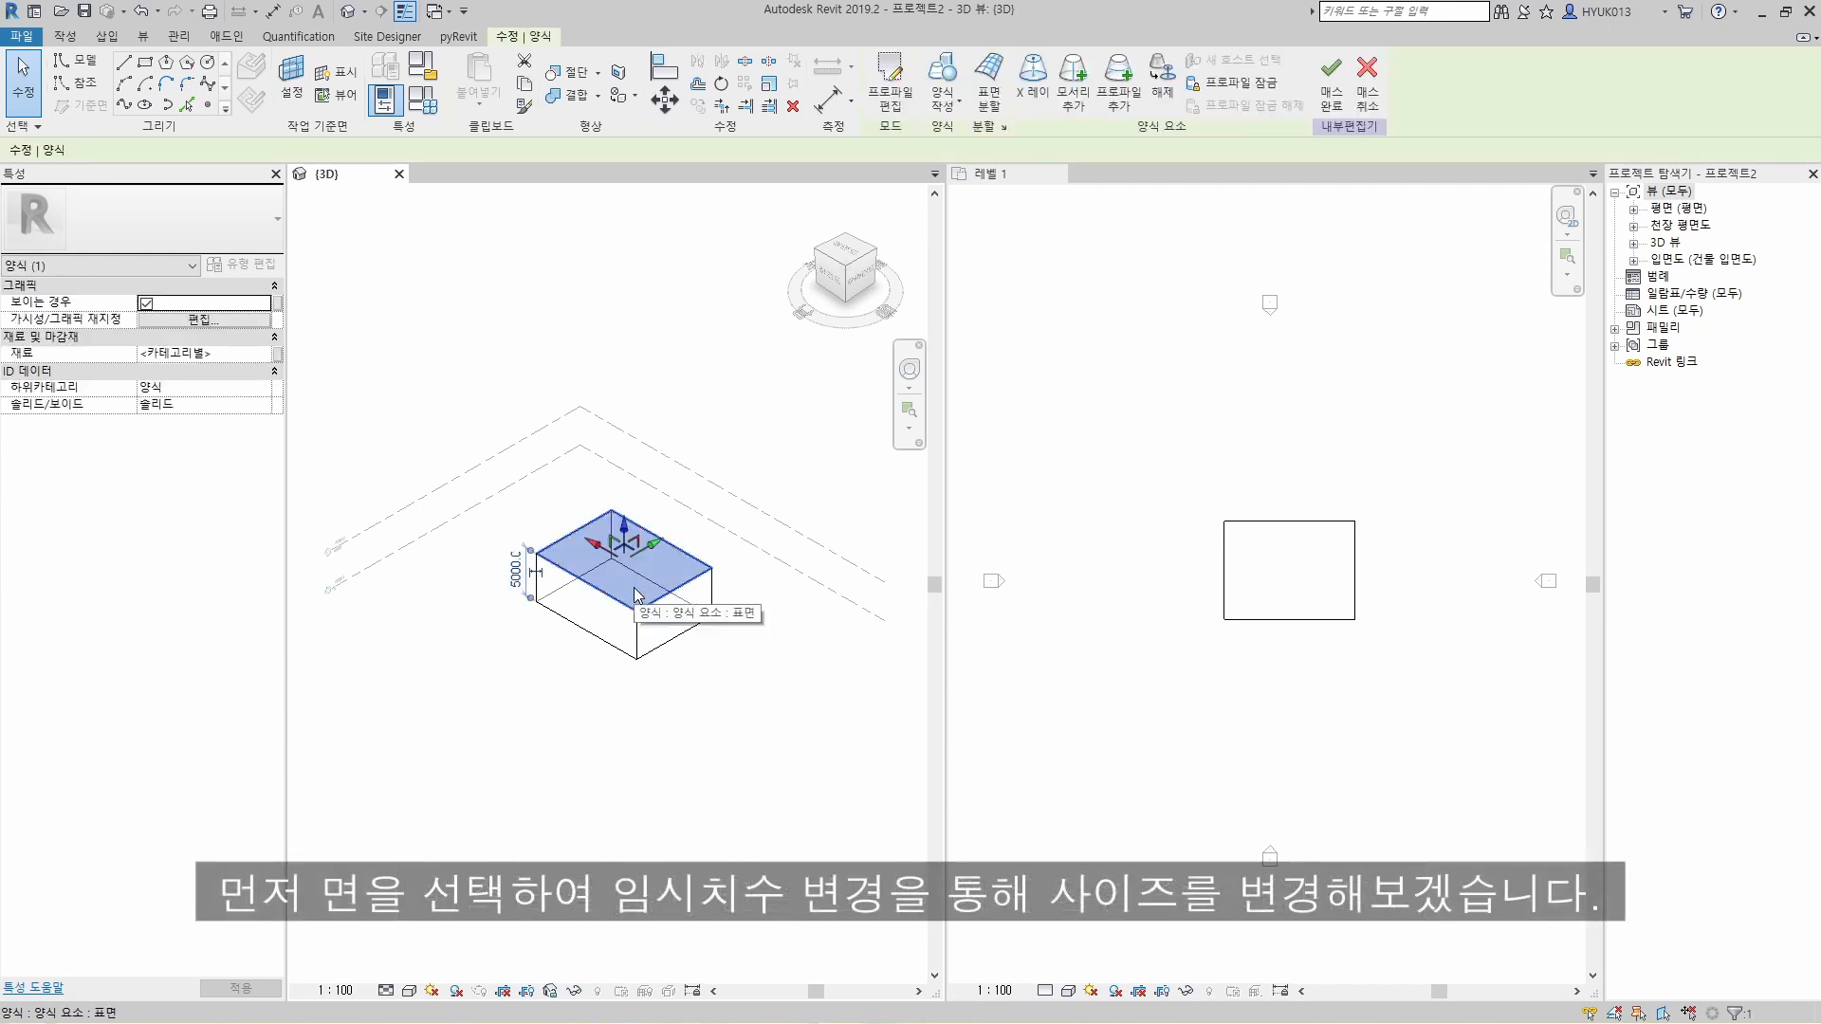
left_click(518, 584)
type("7000")
key("Return")
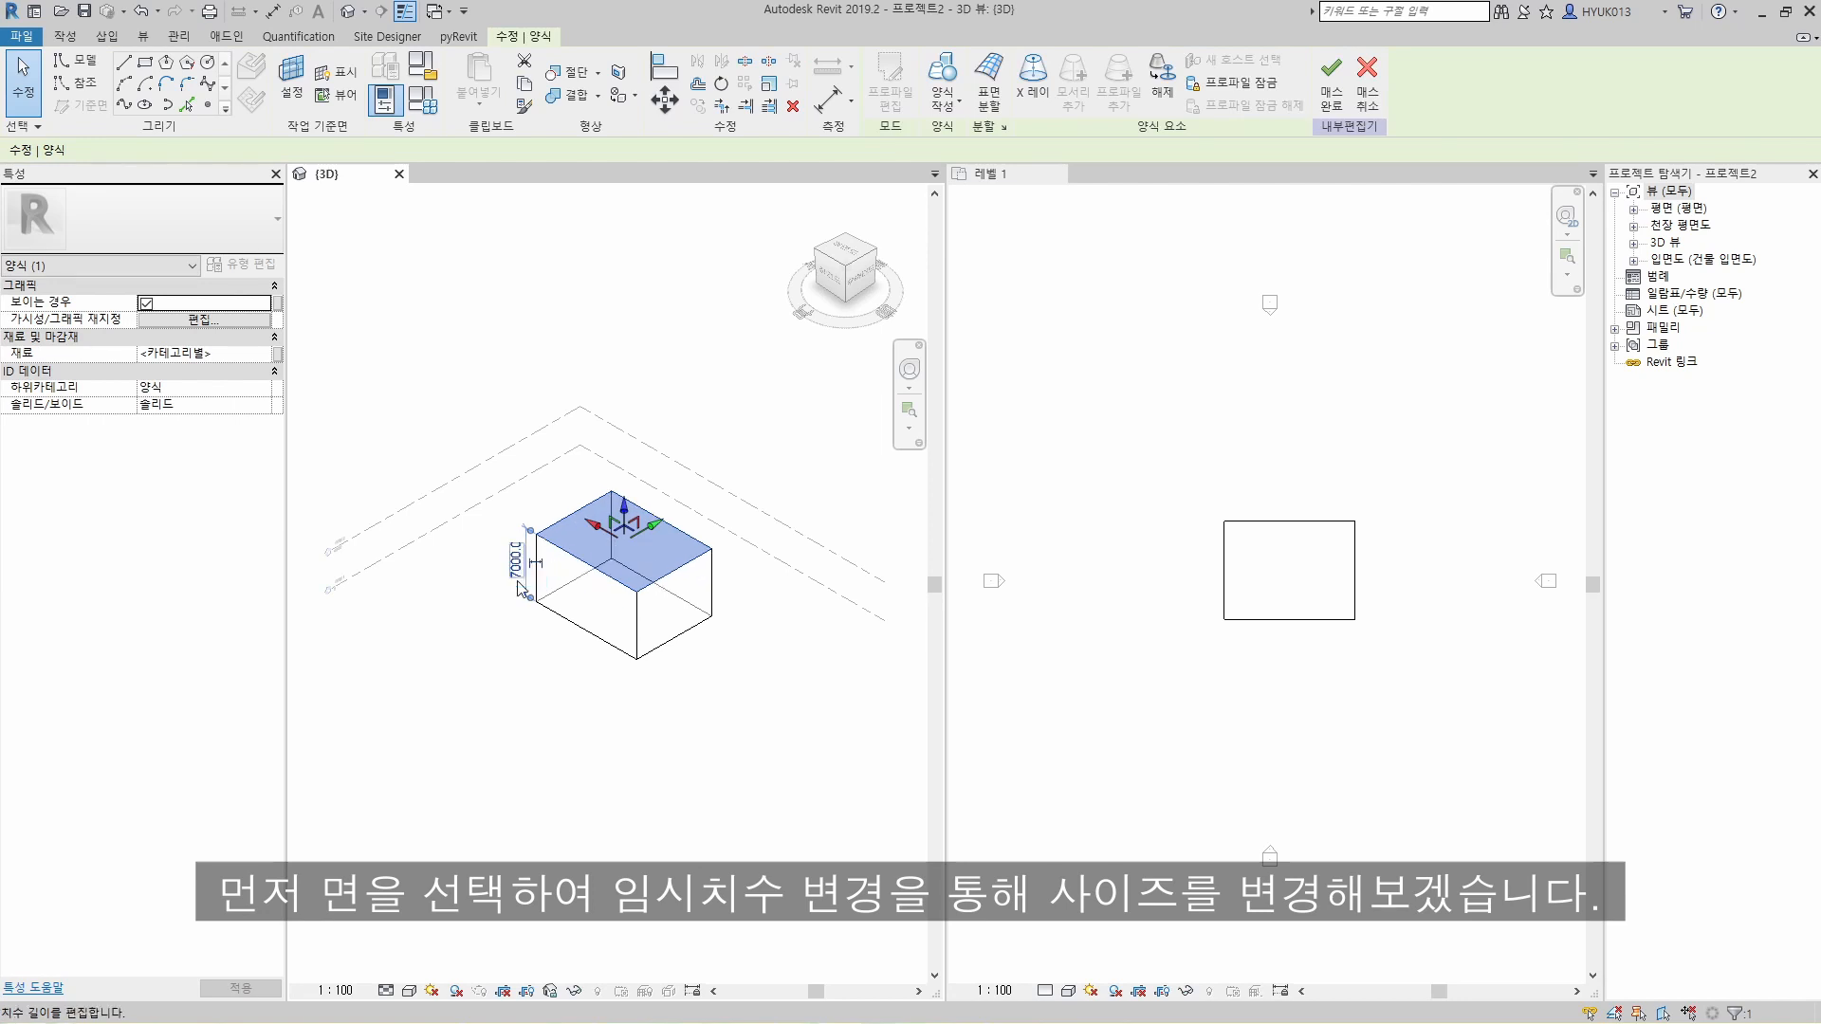
left_click(518, 658)
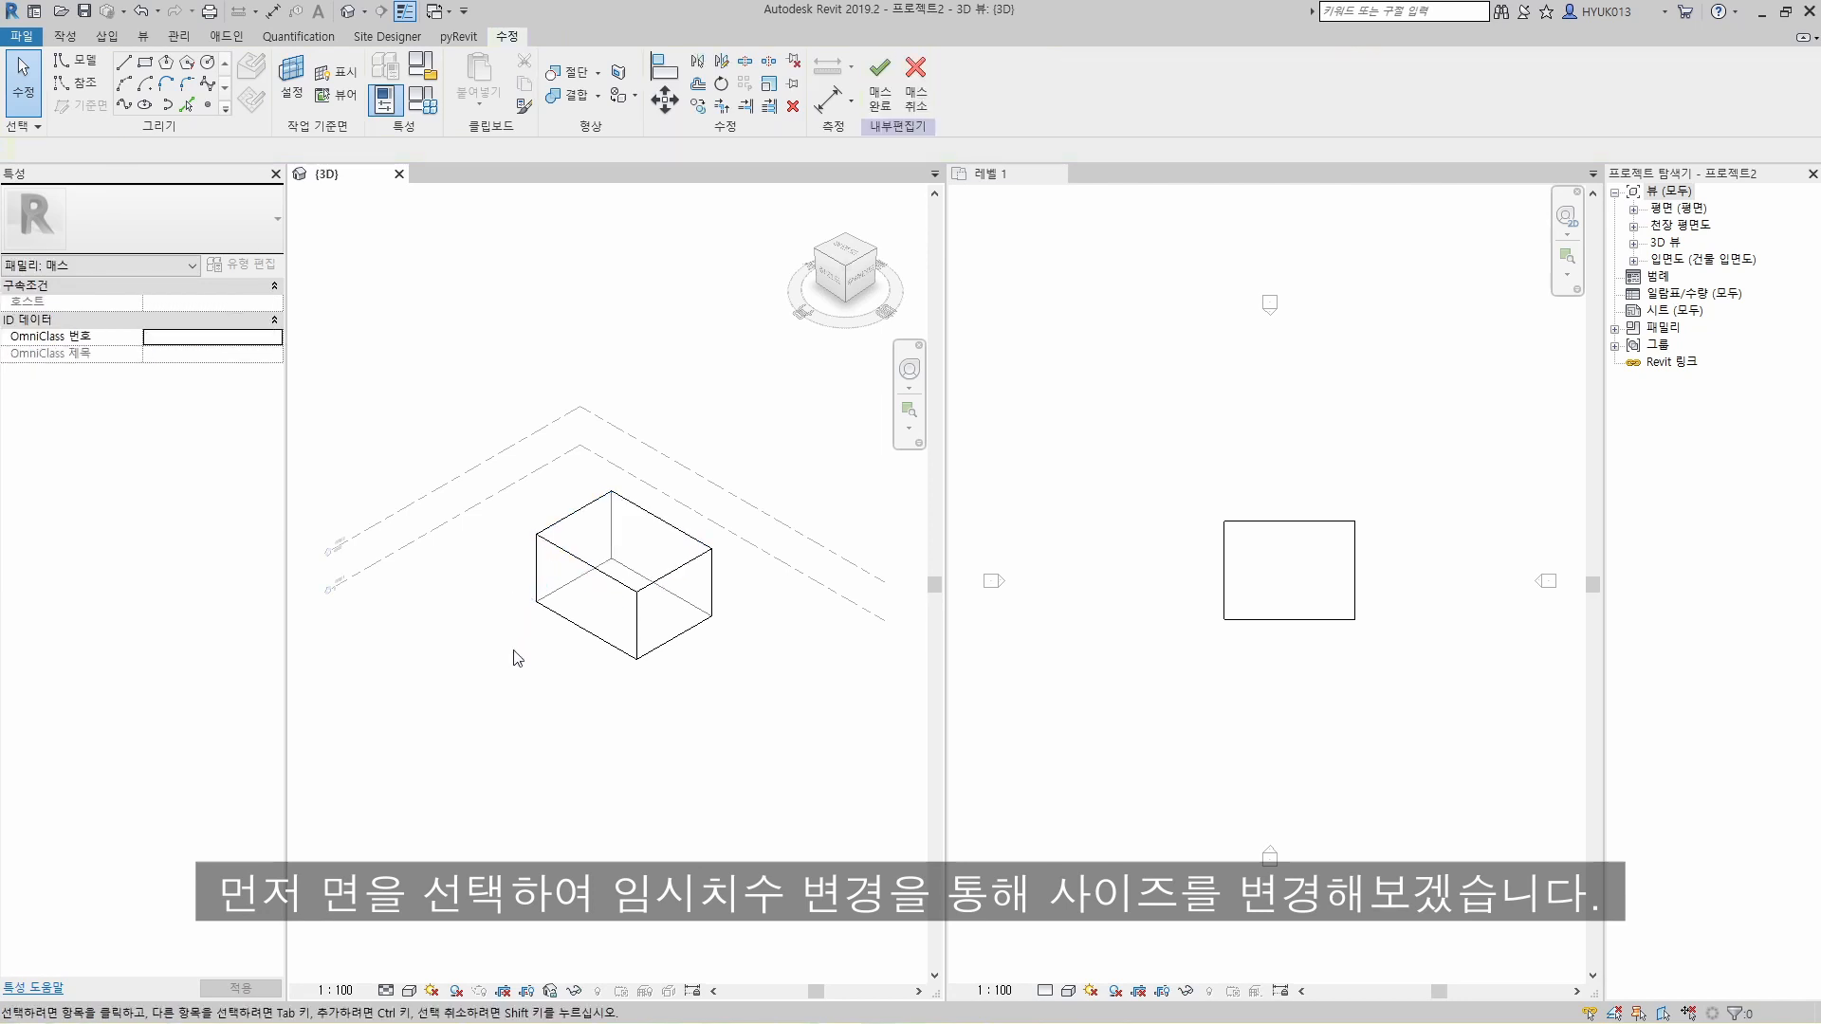
Step: Move the mass's front bottom edge outward to a depth of about 13312 mm, and shift its front bottom corner sideways
left_click(584, 628)
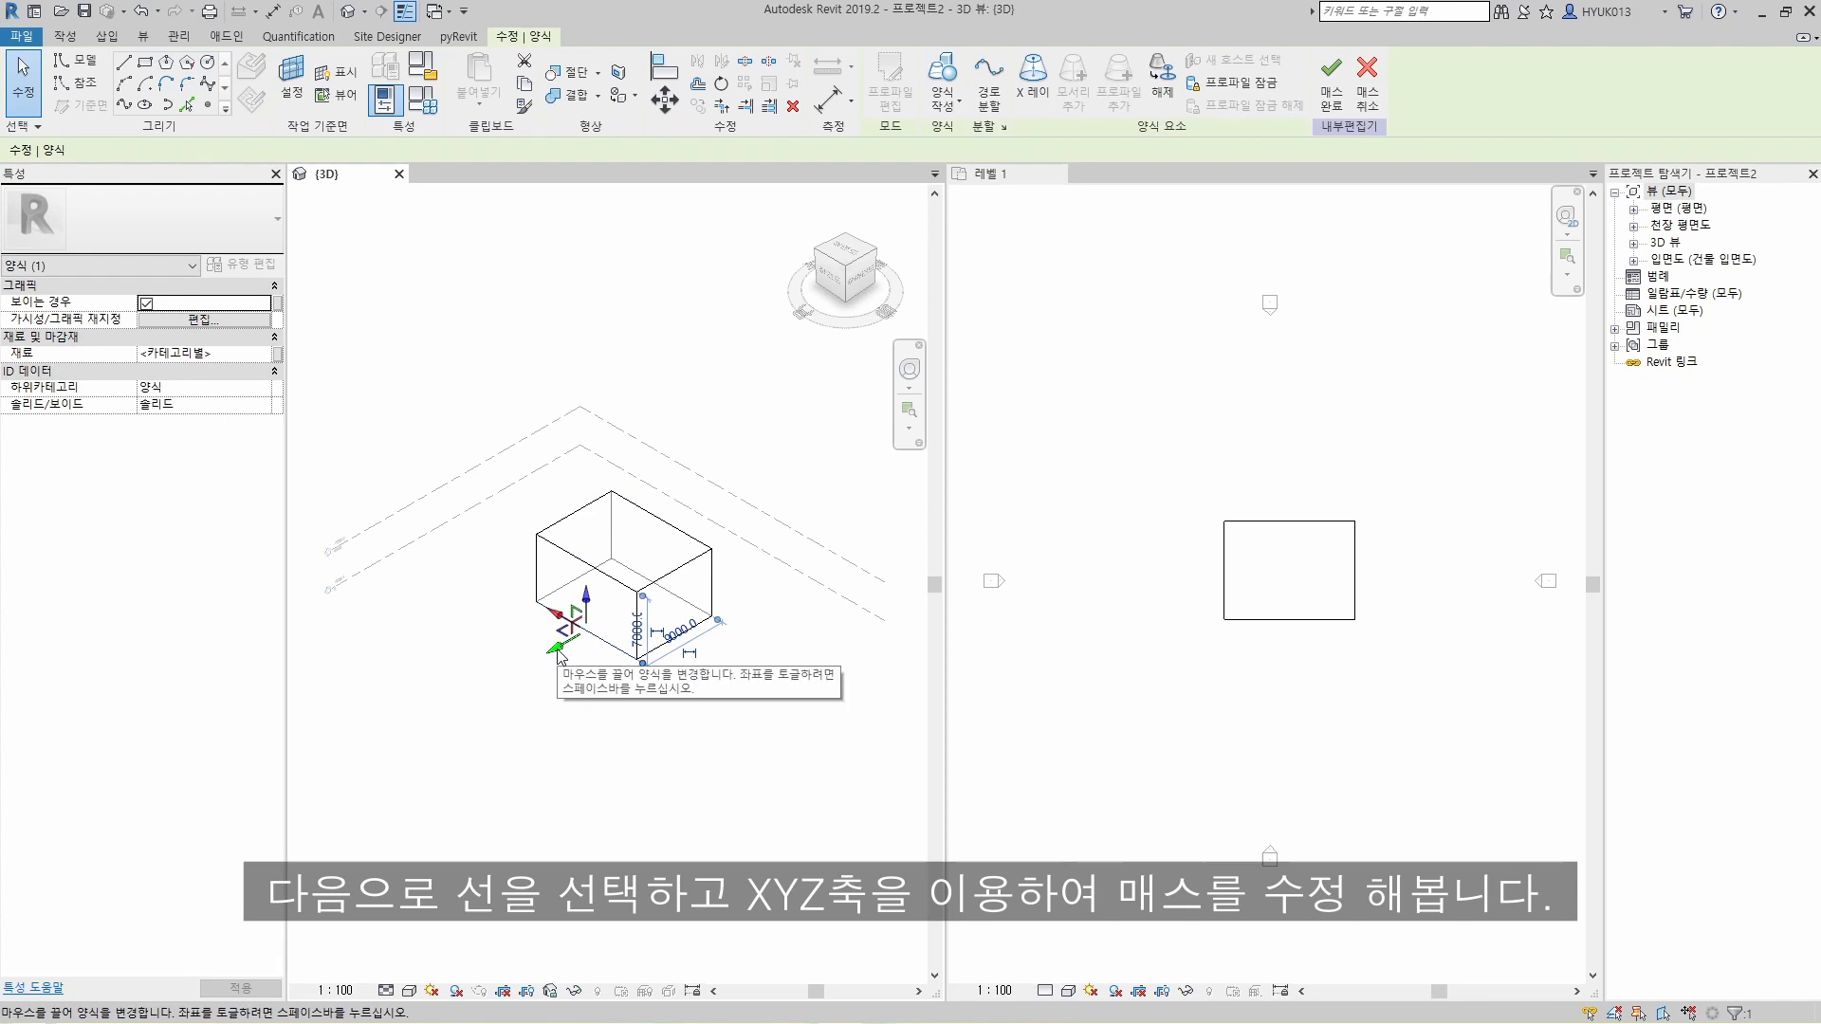
left_click_drag(563, 652, 528, 704)
left_click(540, 720)
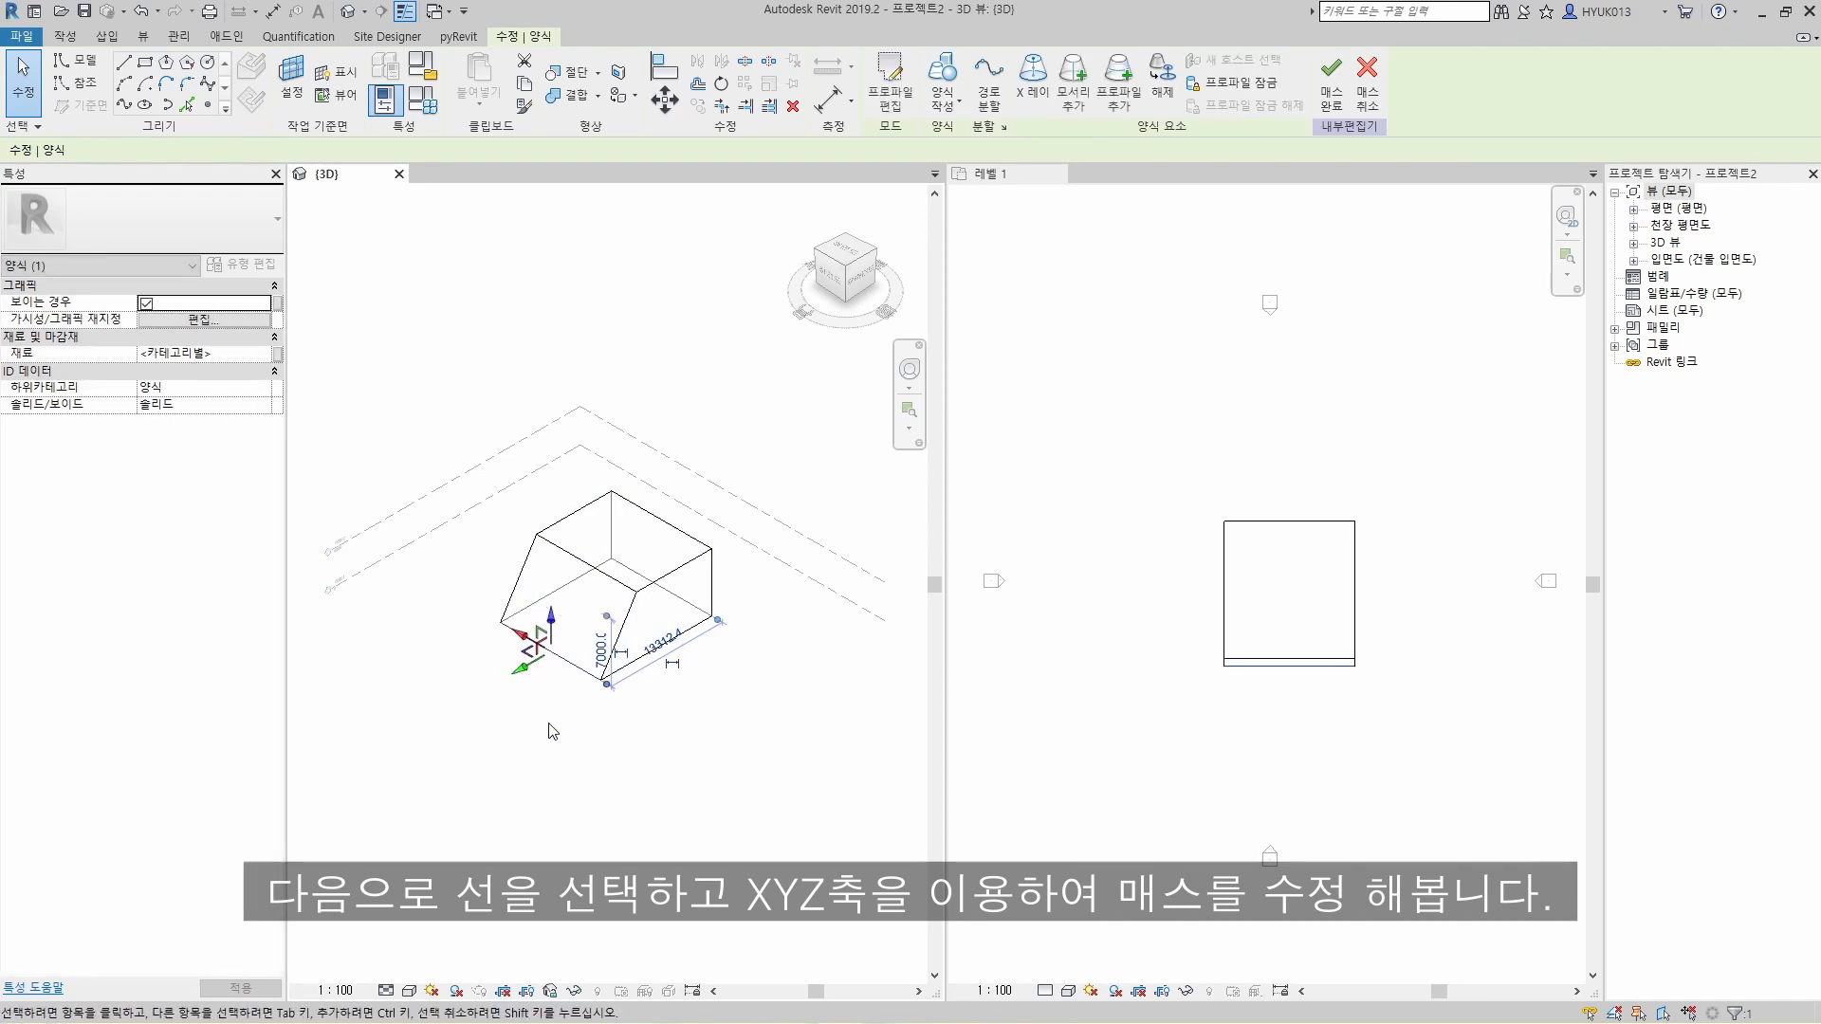
left_click(600, 680)
left_click_drag(633, 702, 674, 725)
left_click(755, 730)
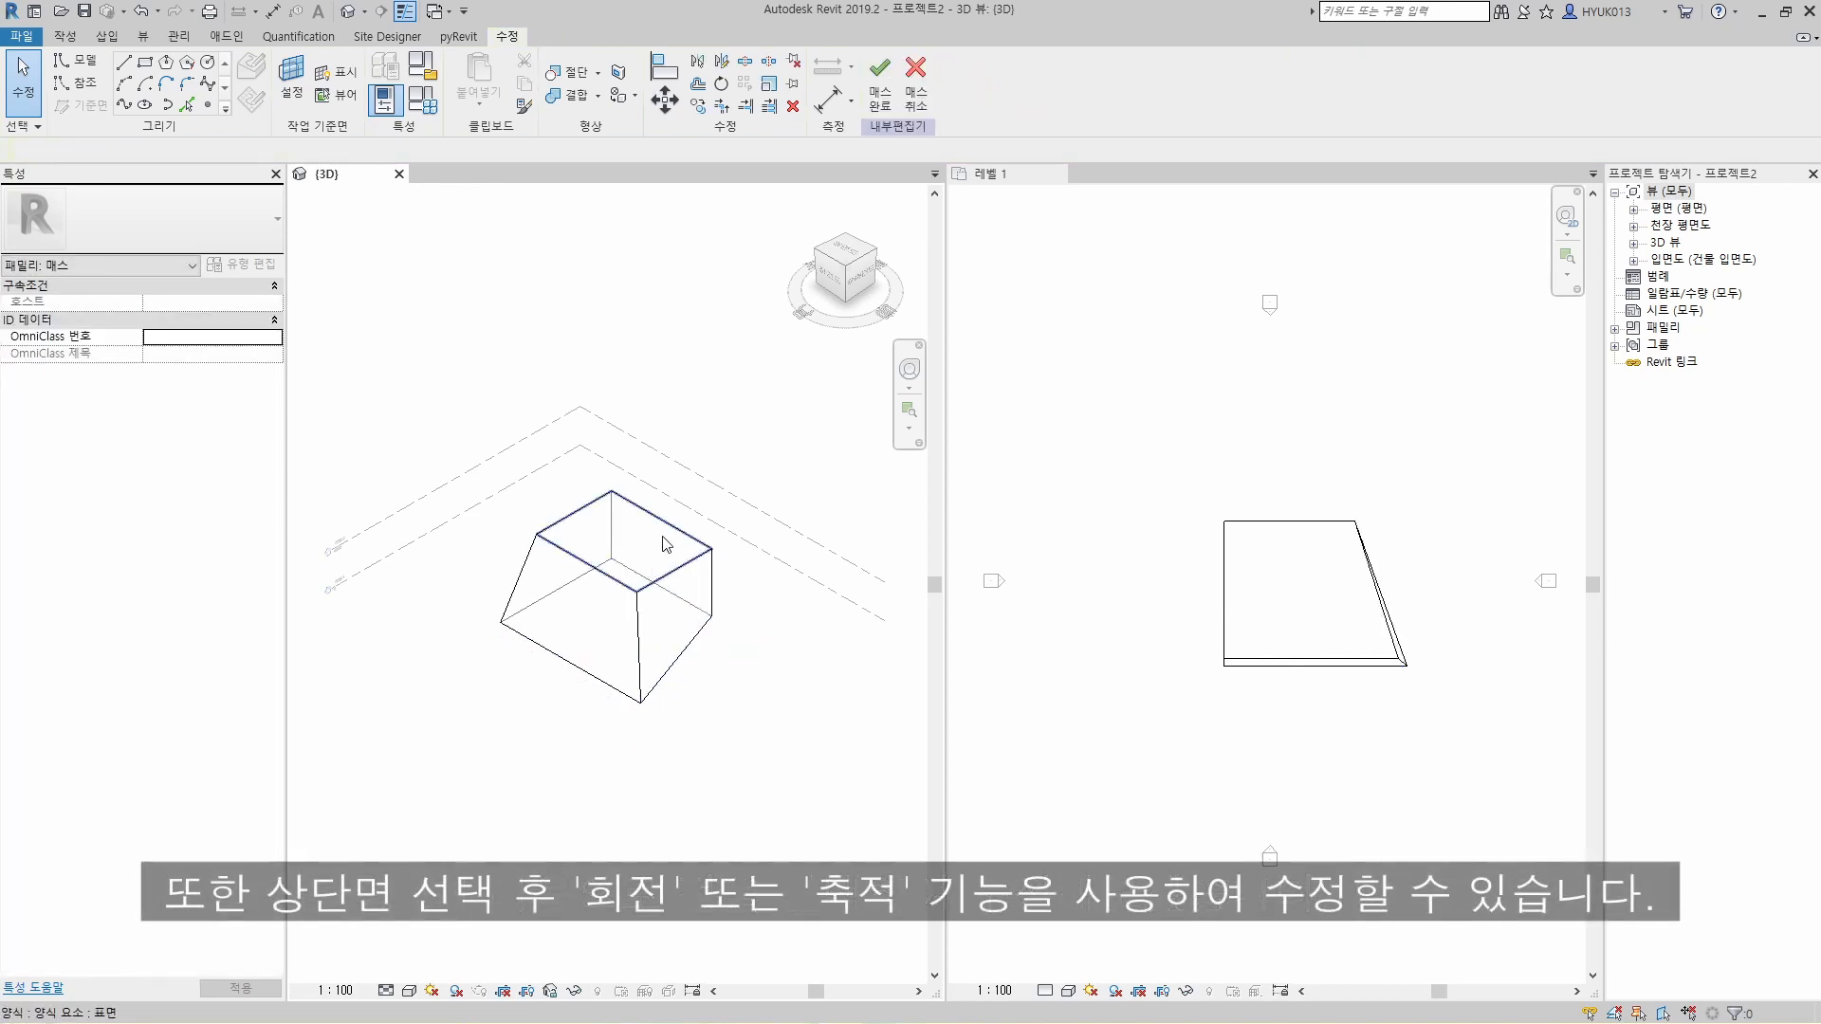
Step: Rotate the top face of the mass clockwise by about 34° around its centre
left_click(666, 537)
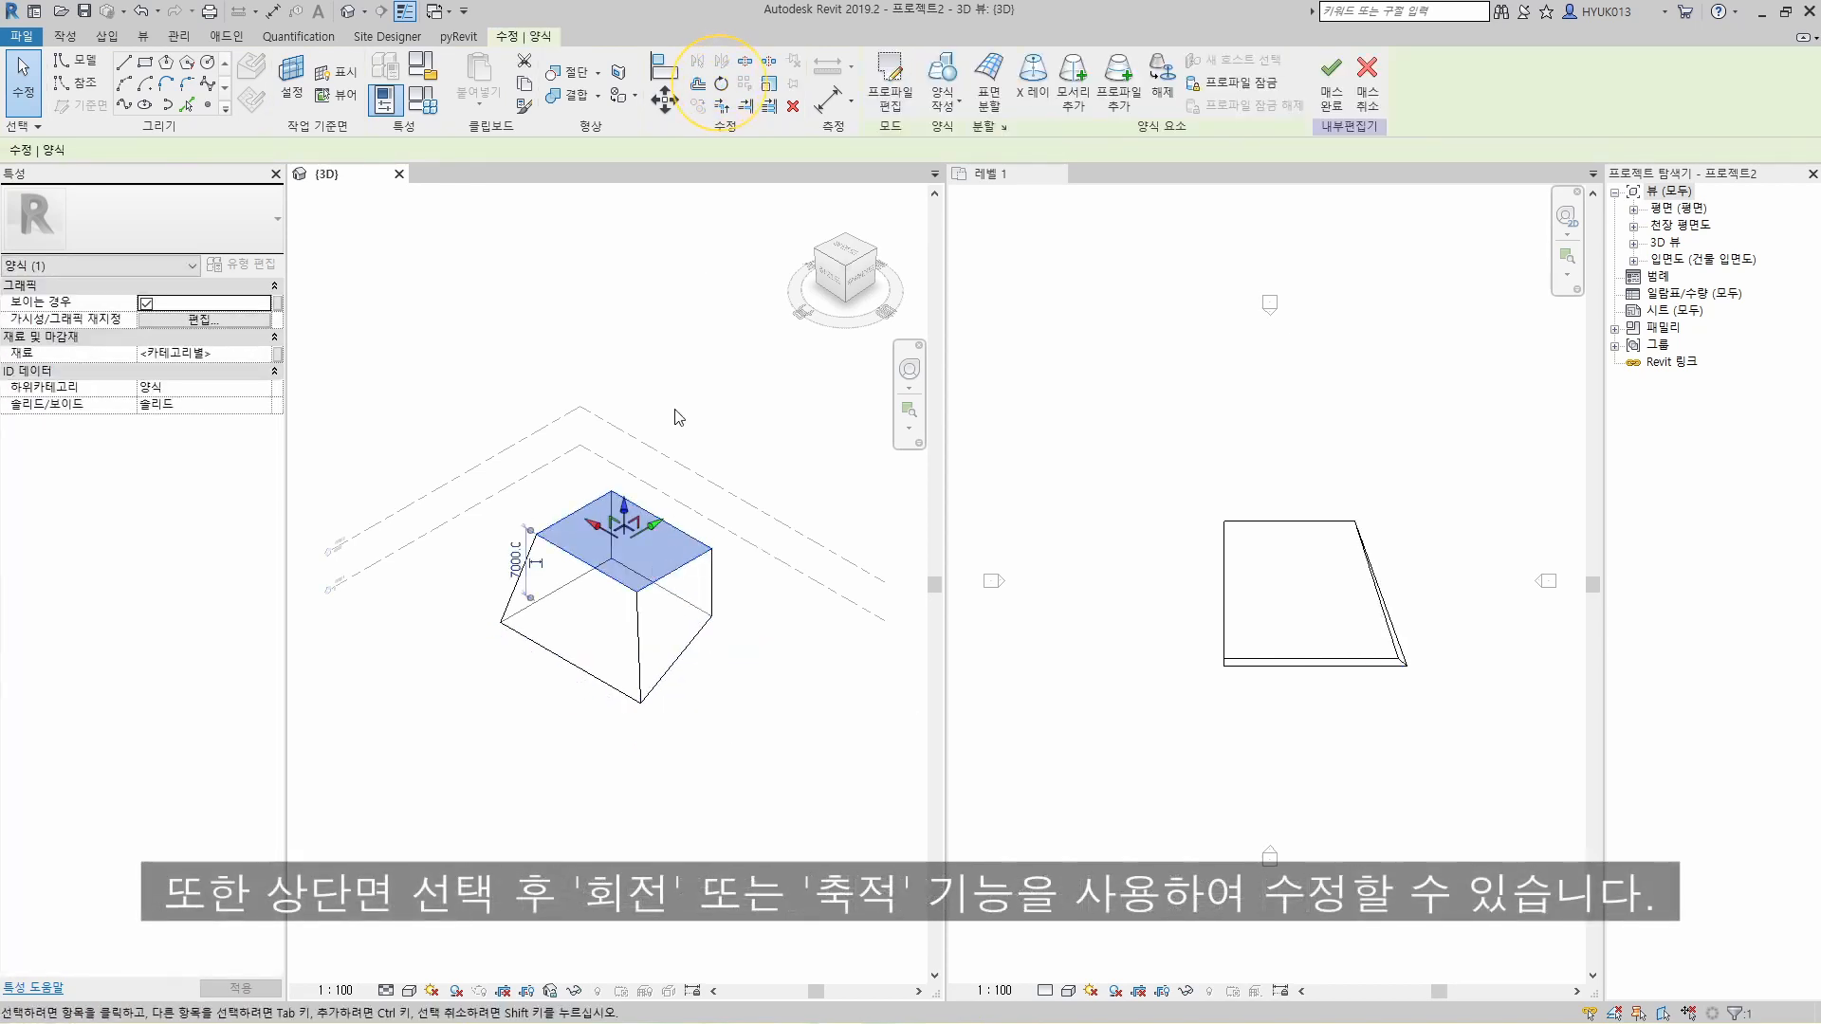
left_click(721, 84)
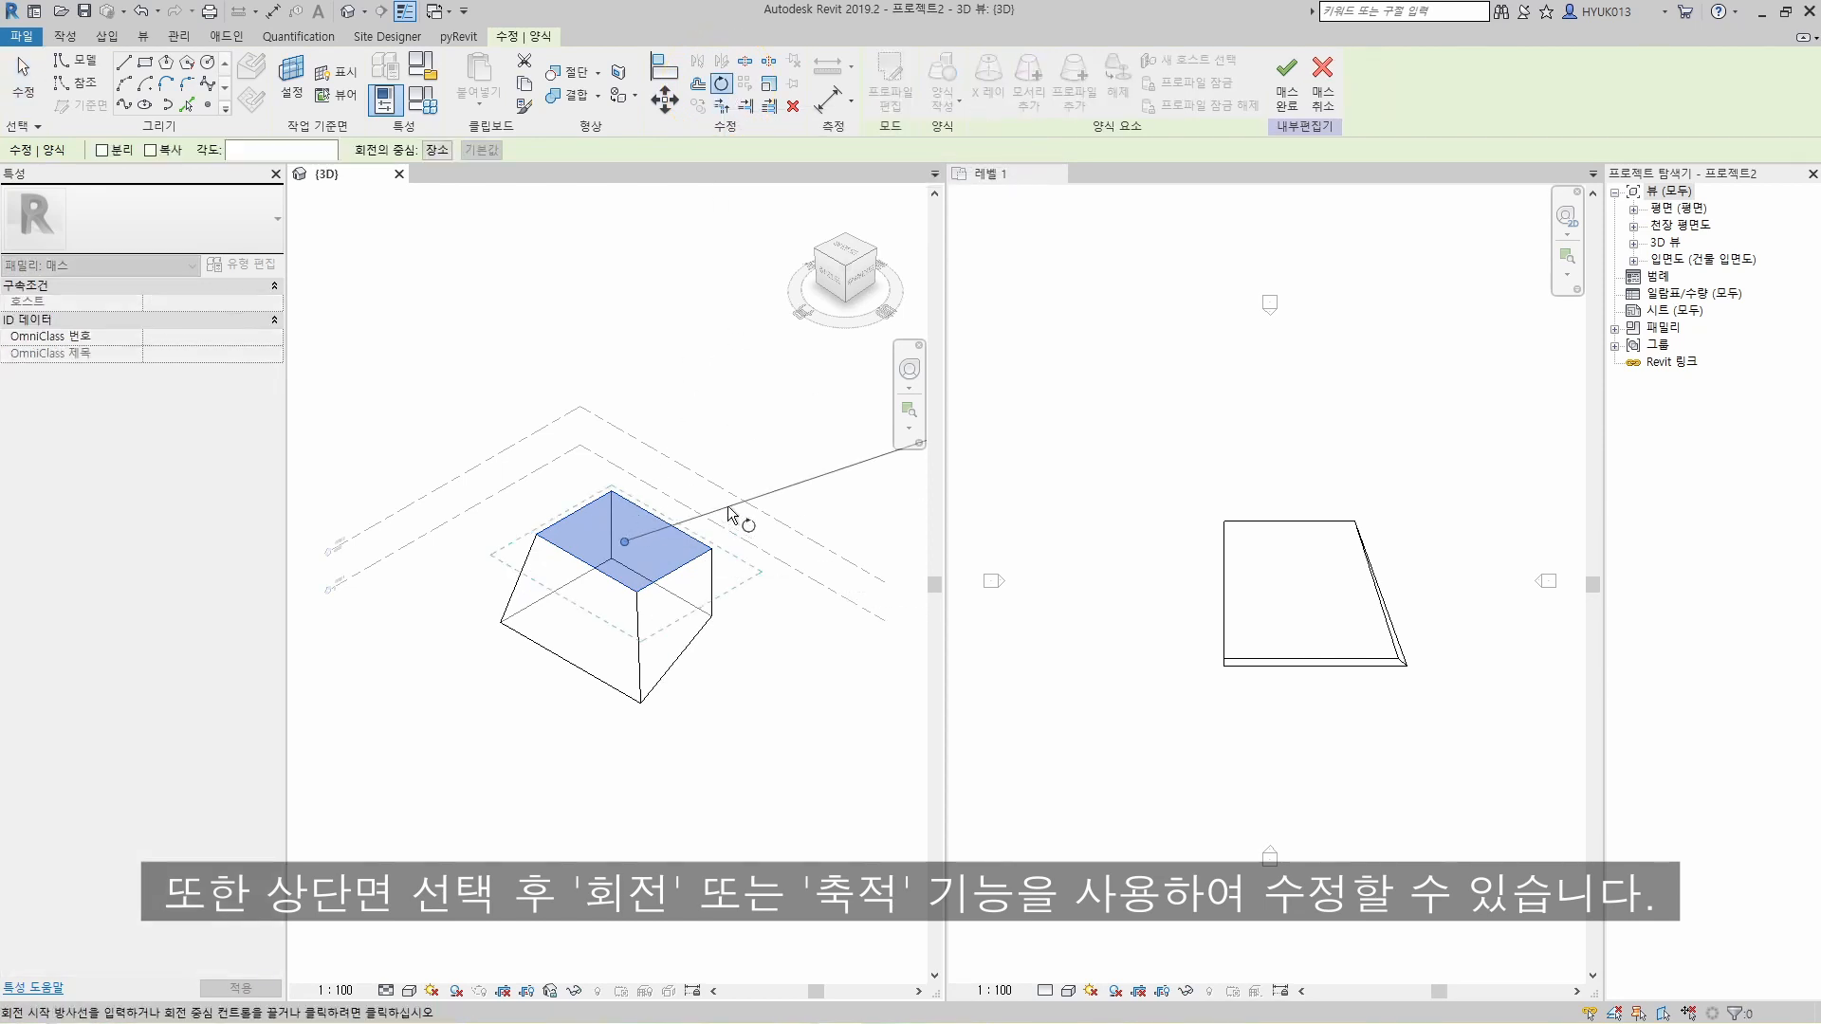
left_click(744, 463)
left_click(692, 514)
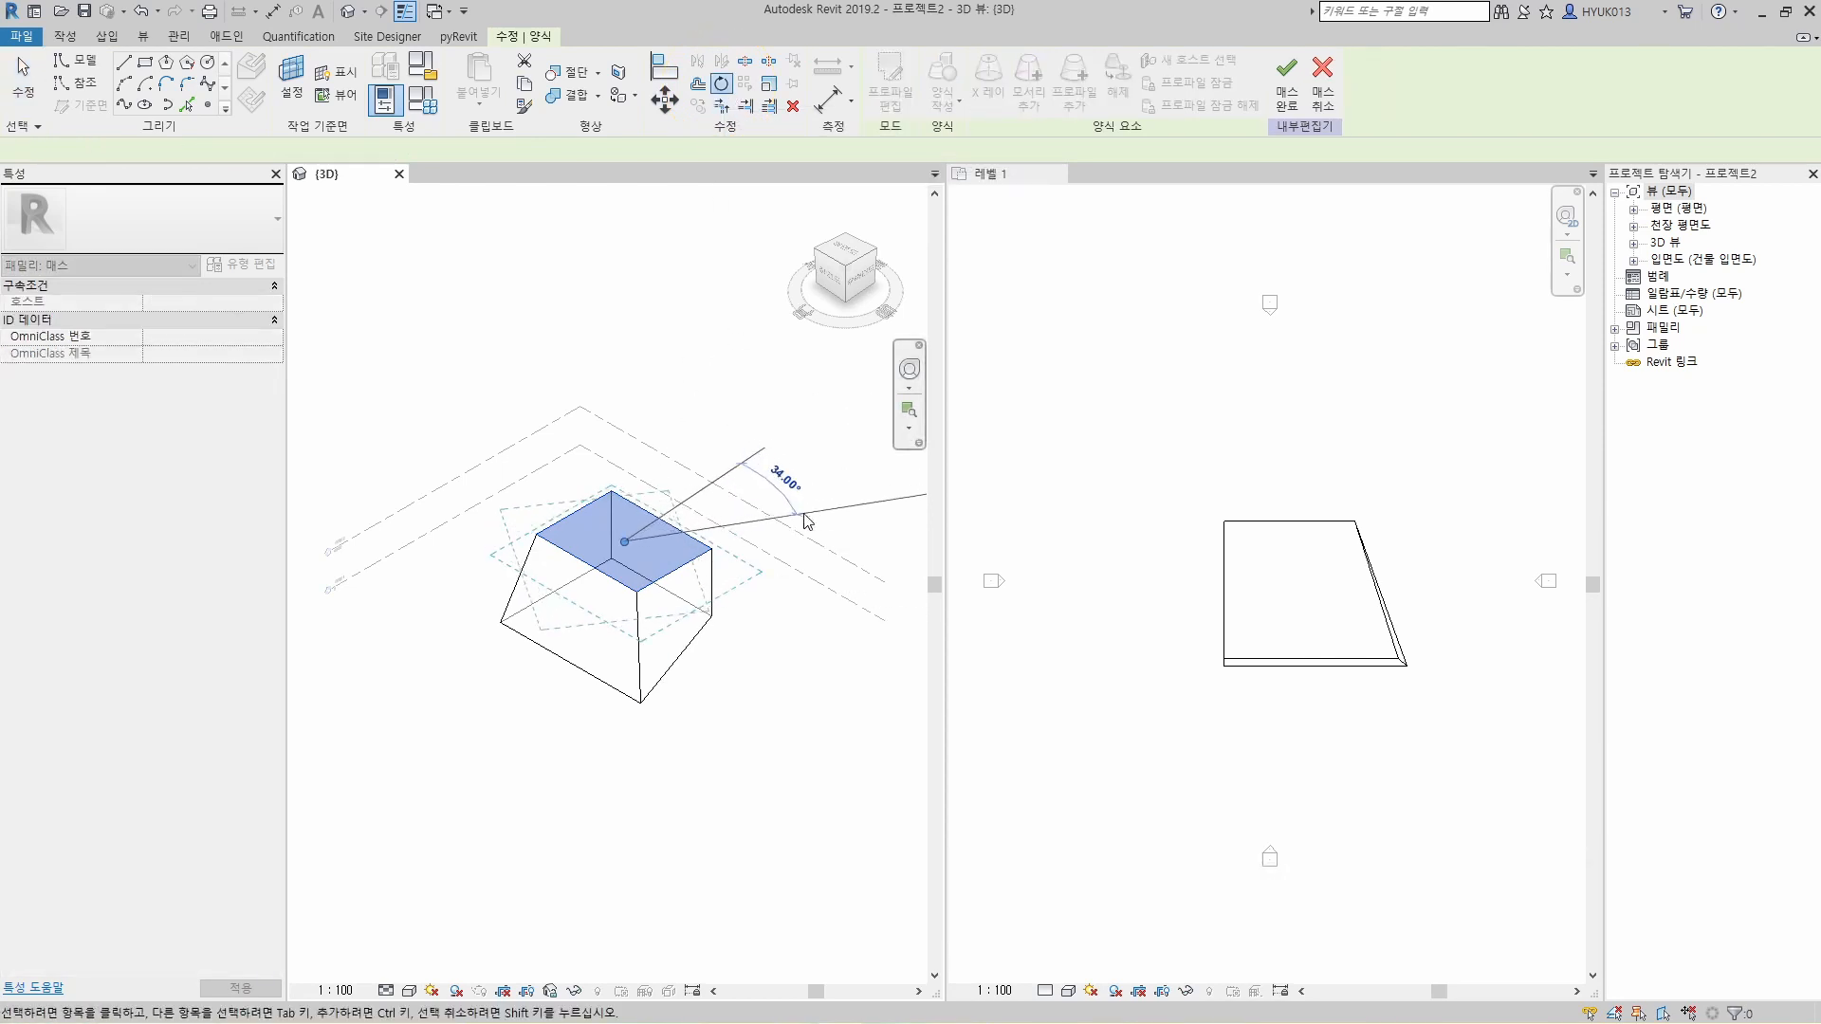
left_click(804, 522)
Step: Scale the top face of the mass down graphically so that the form tapers more toward the top
left_click(664, 537)
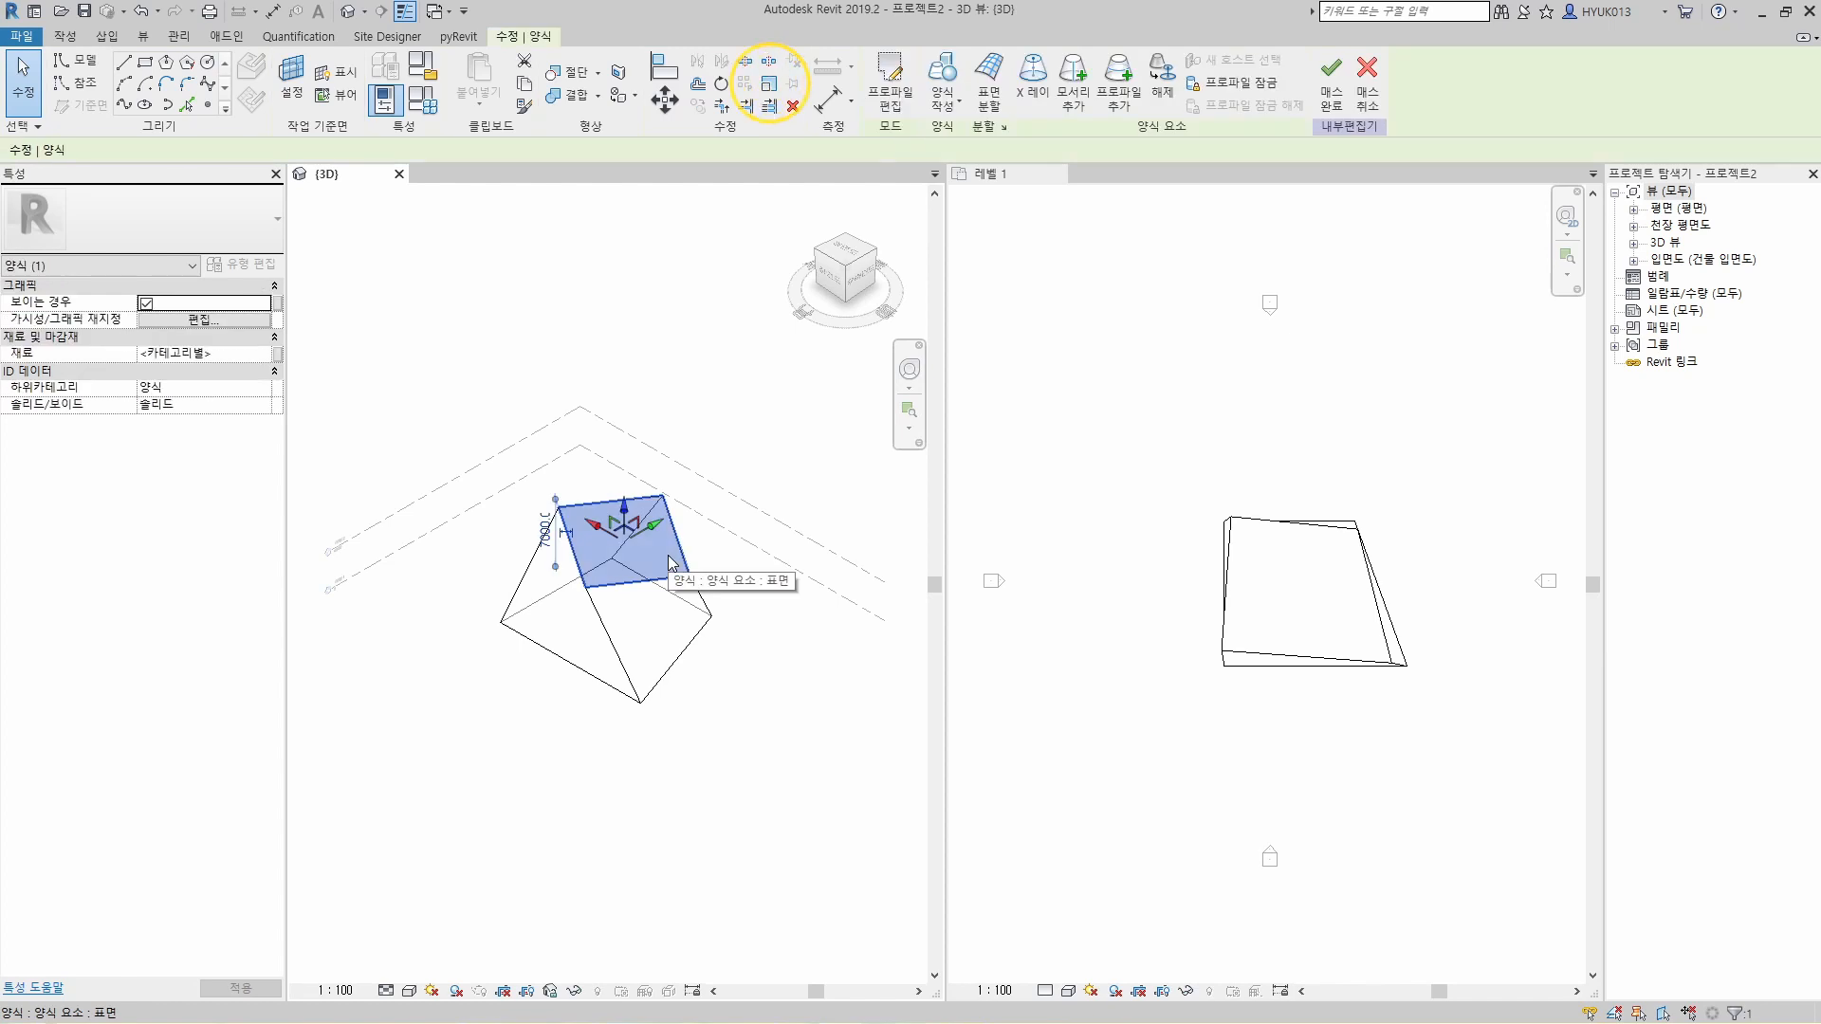
left_click(769, 109)
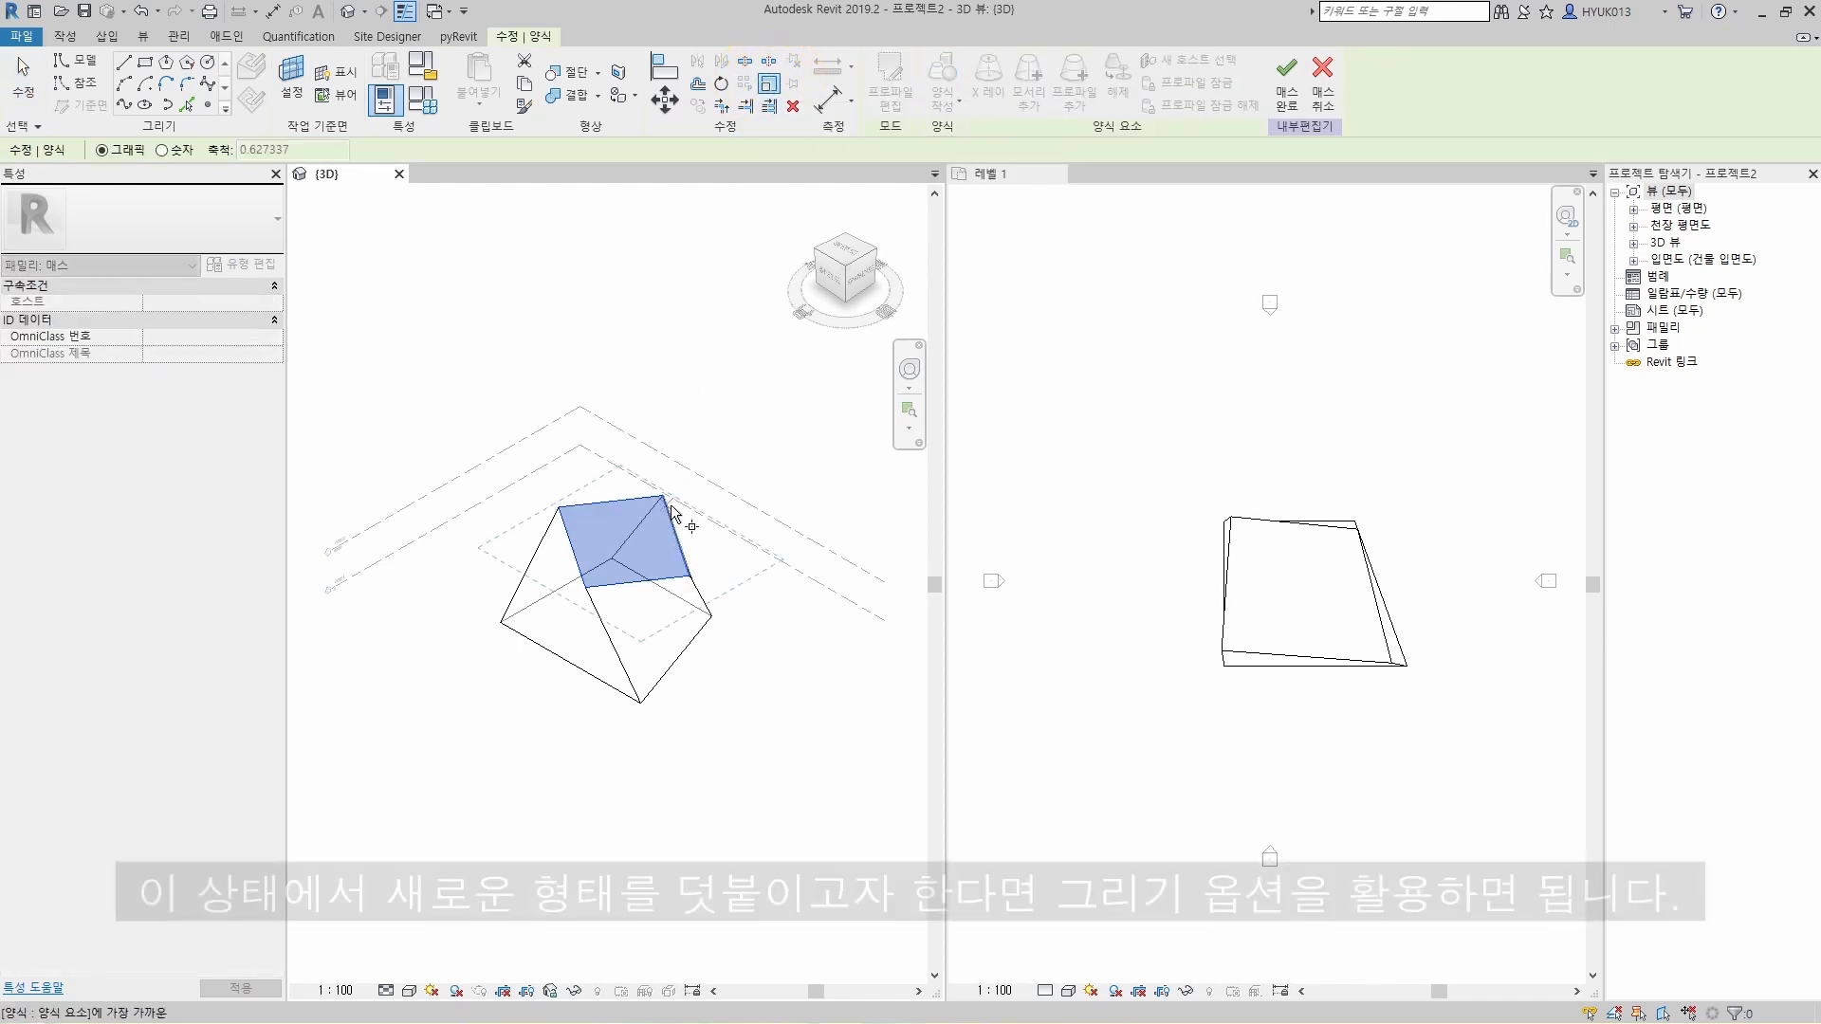
left_click(644, 554)
left_click(812, 468)
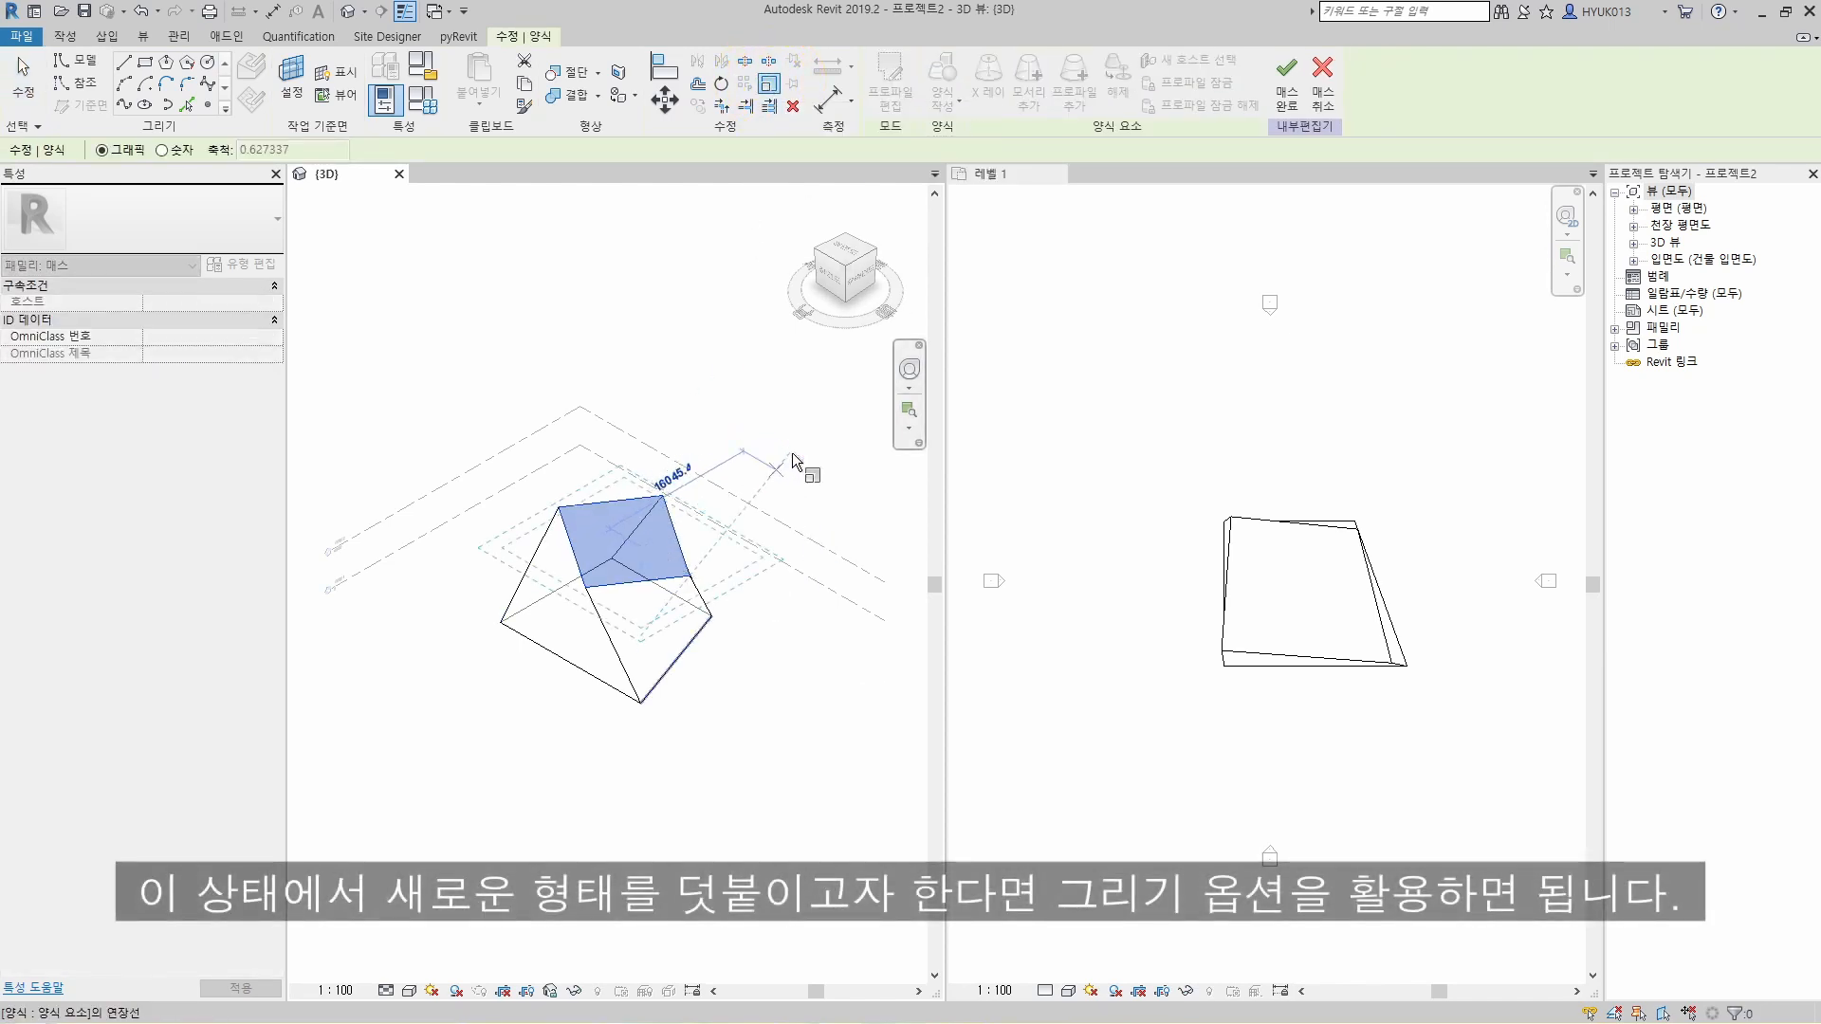
left_click(753, 491)
key("Escape")
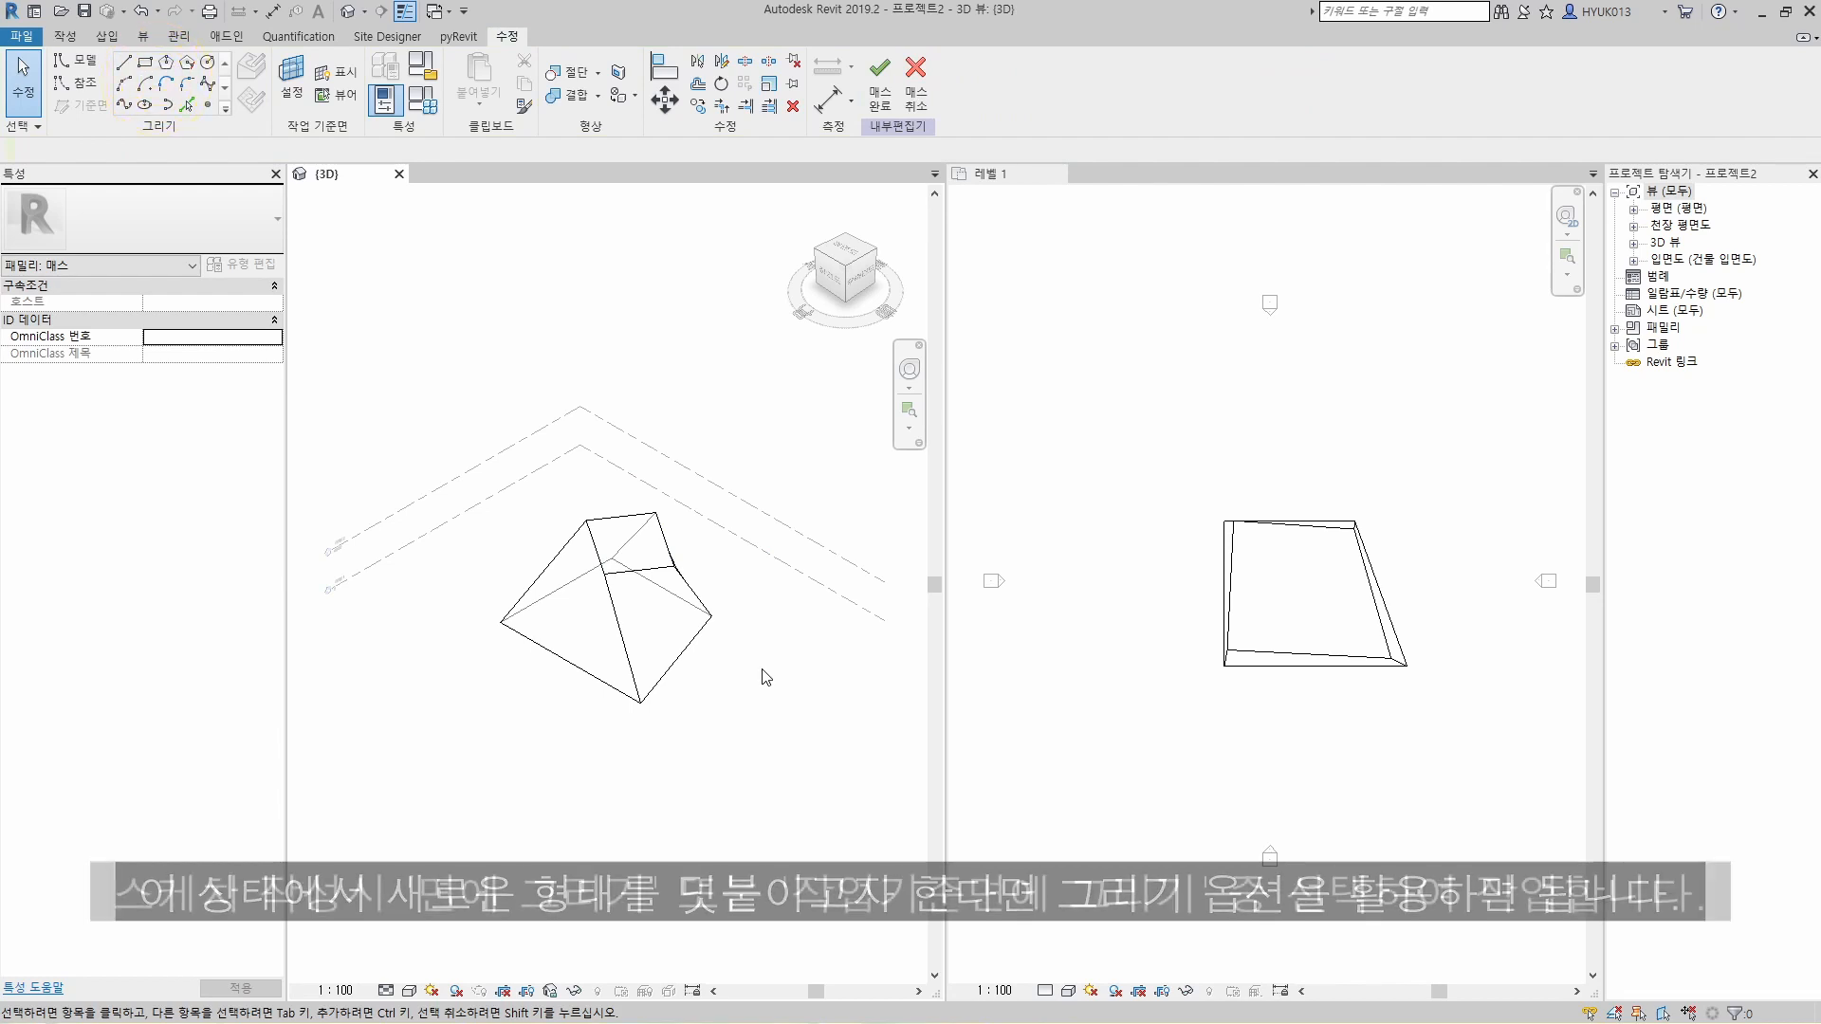
Step: Sketch a small rectangle directly on the mass's top face in the 3D view, using Draw on Face
left_click(144, 72)
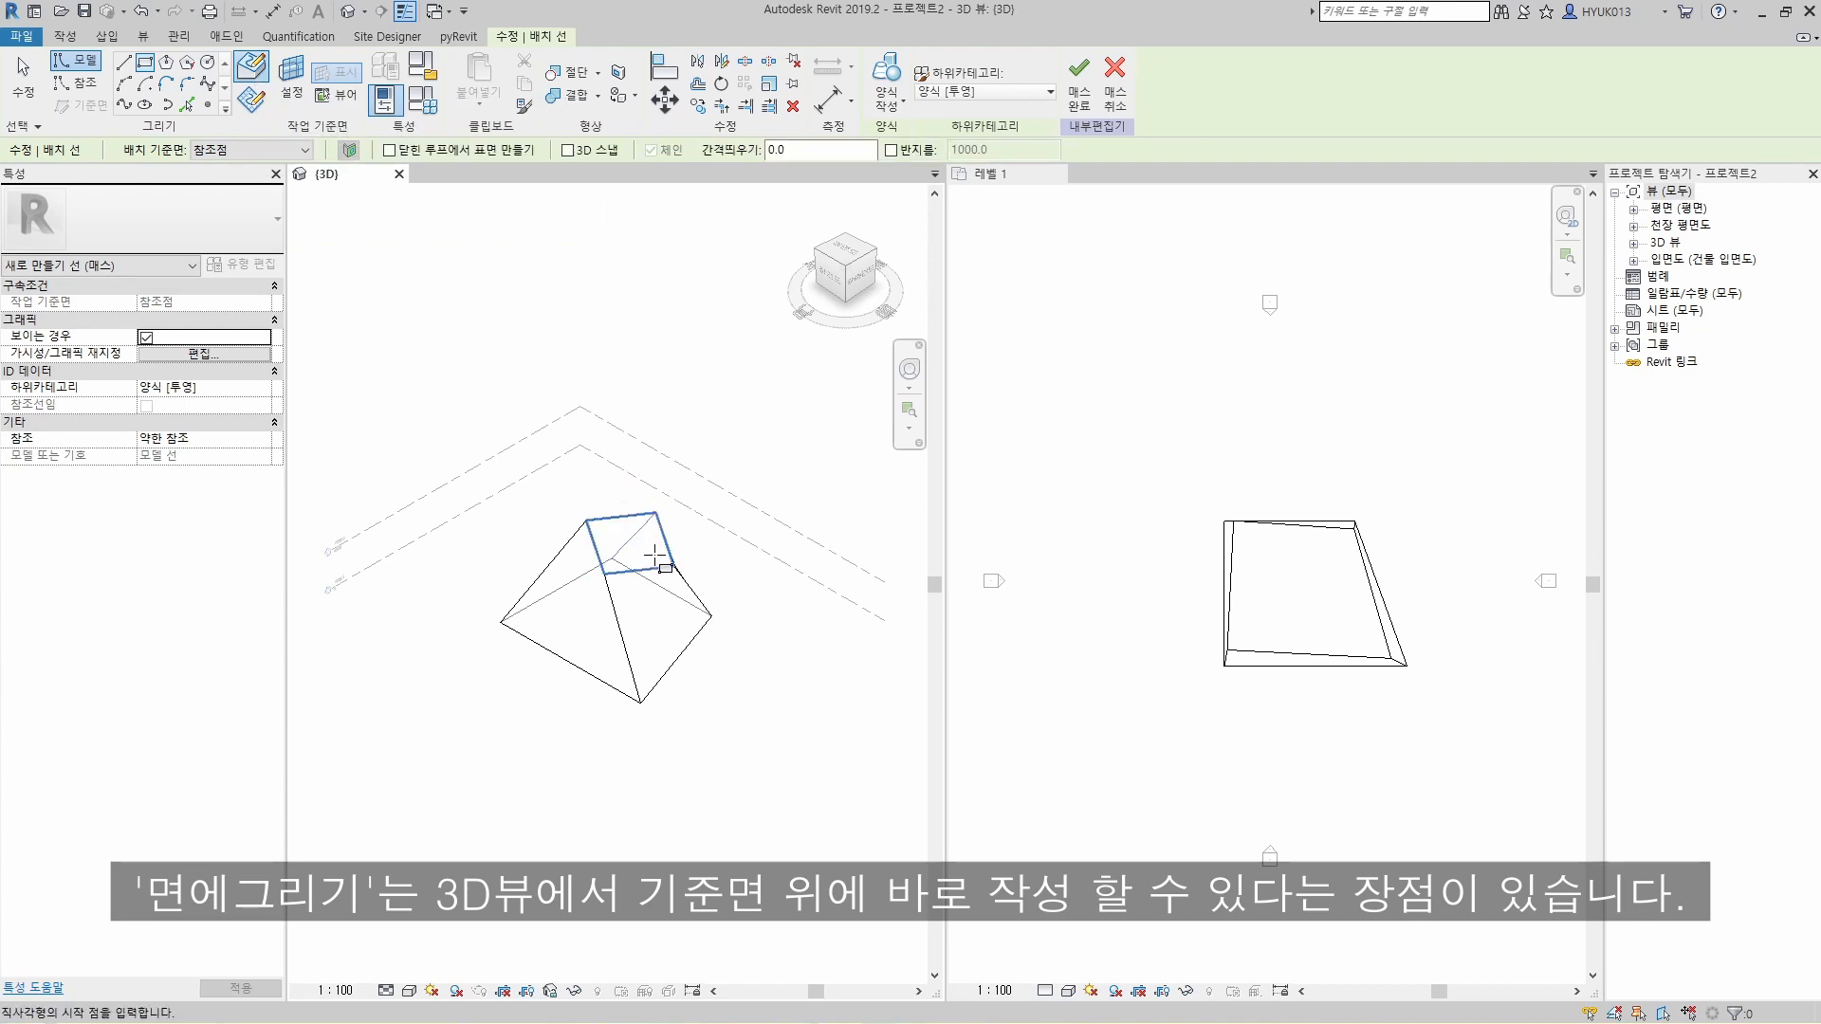
left_click(254, 100)
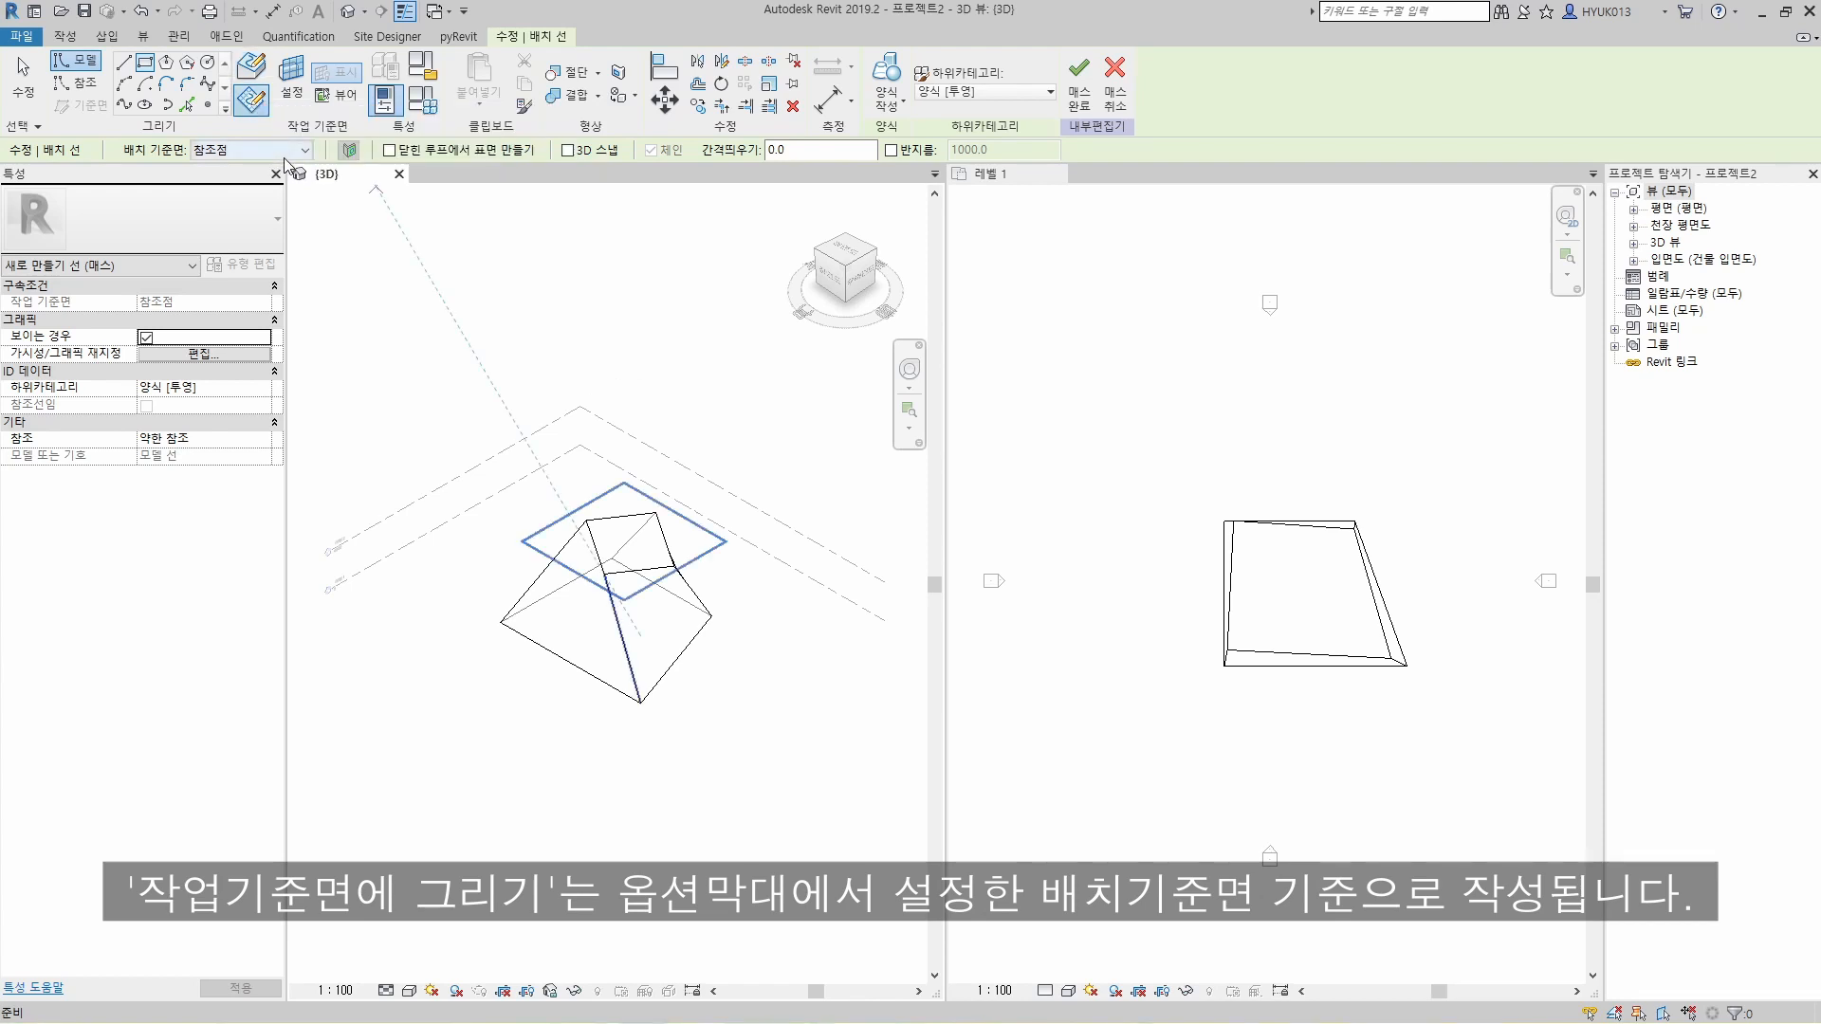
left_click(285, 150)
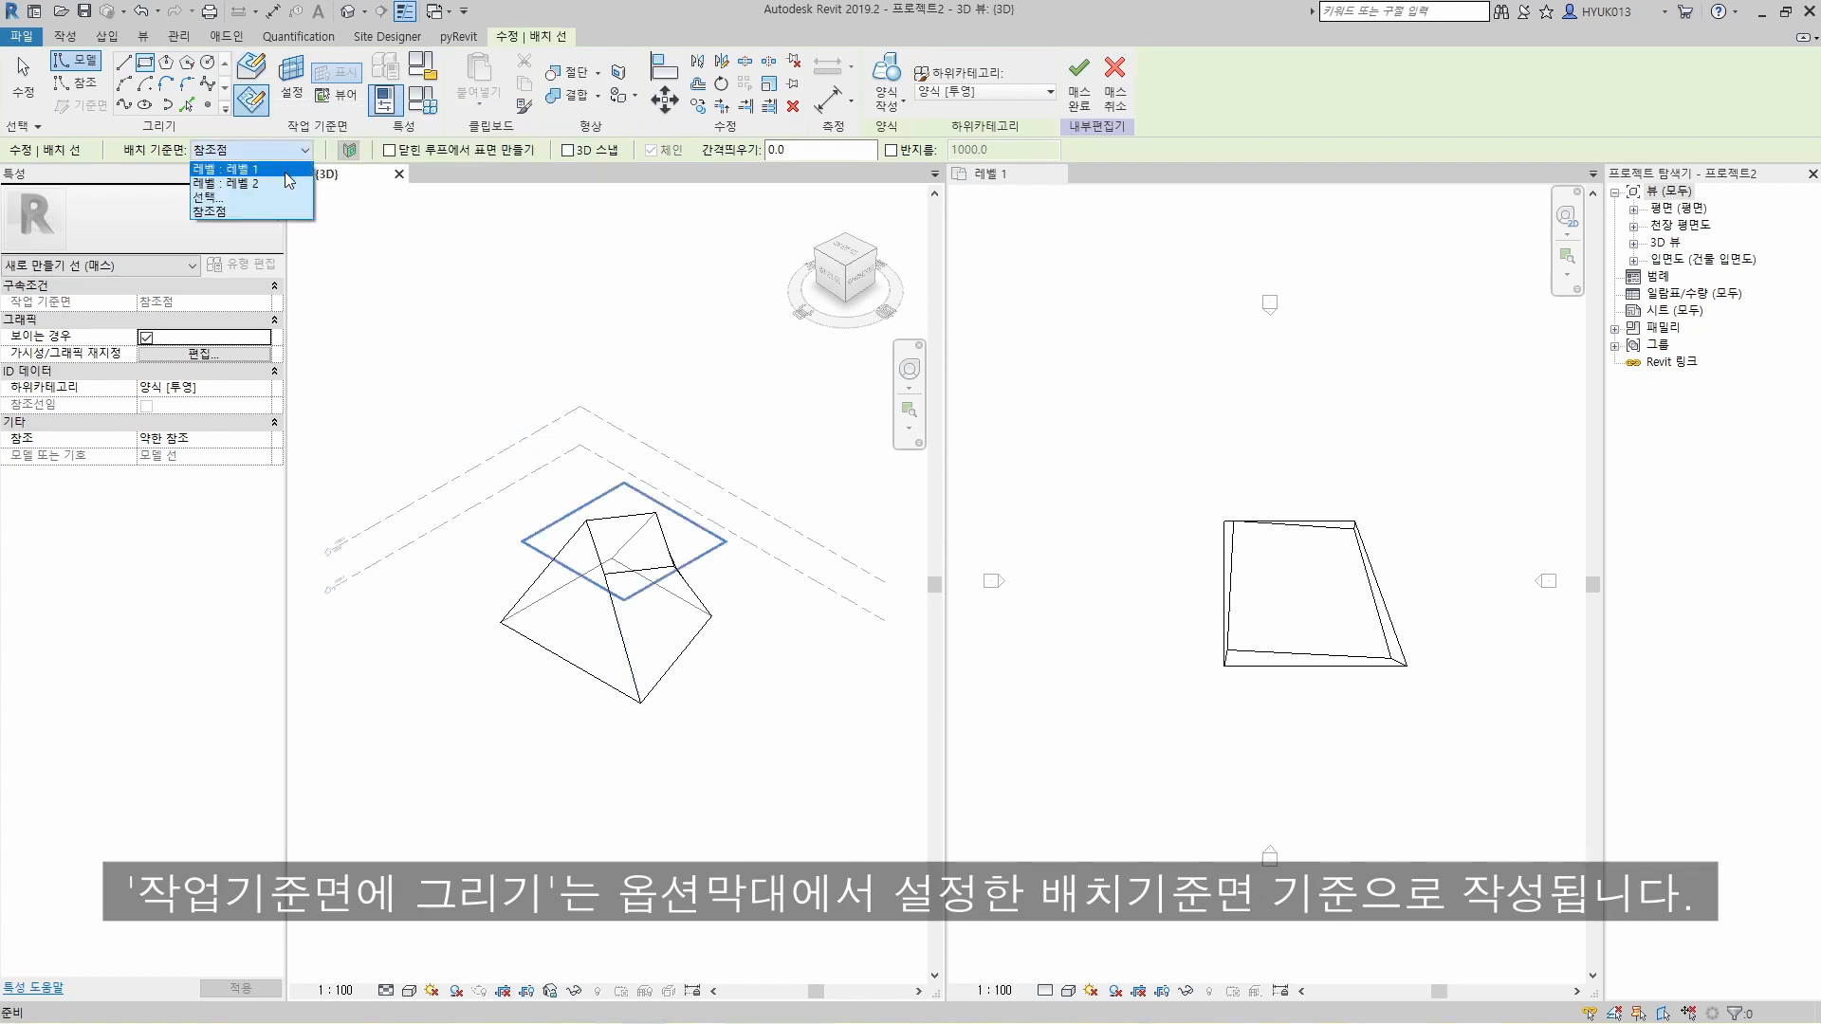
left_click(250, 68)
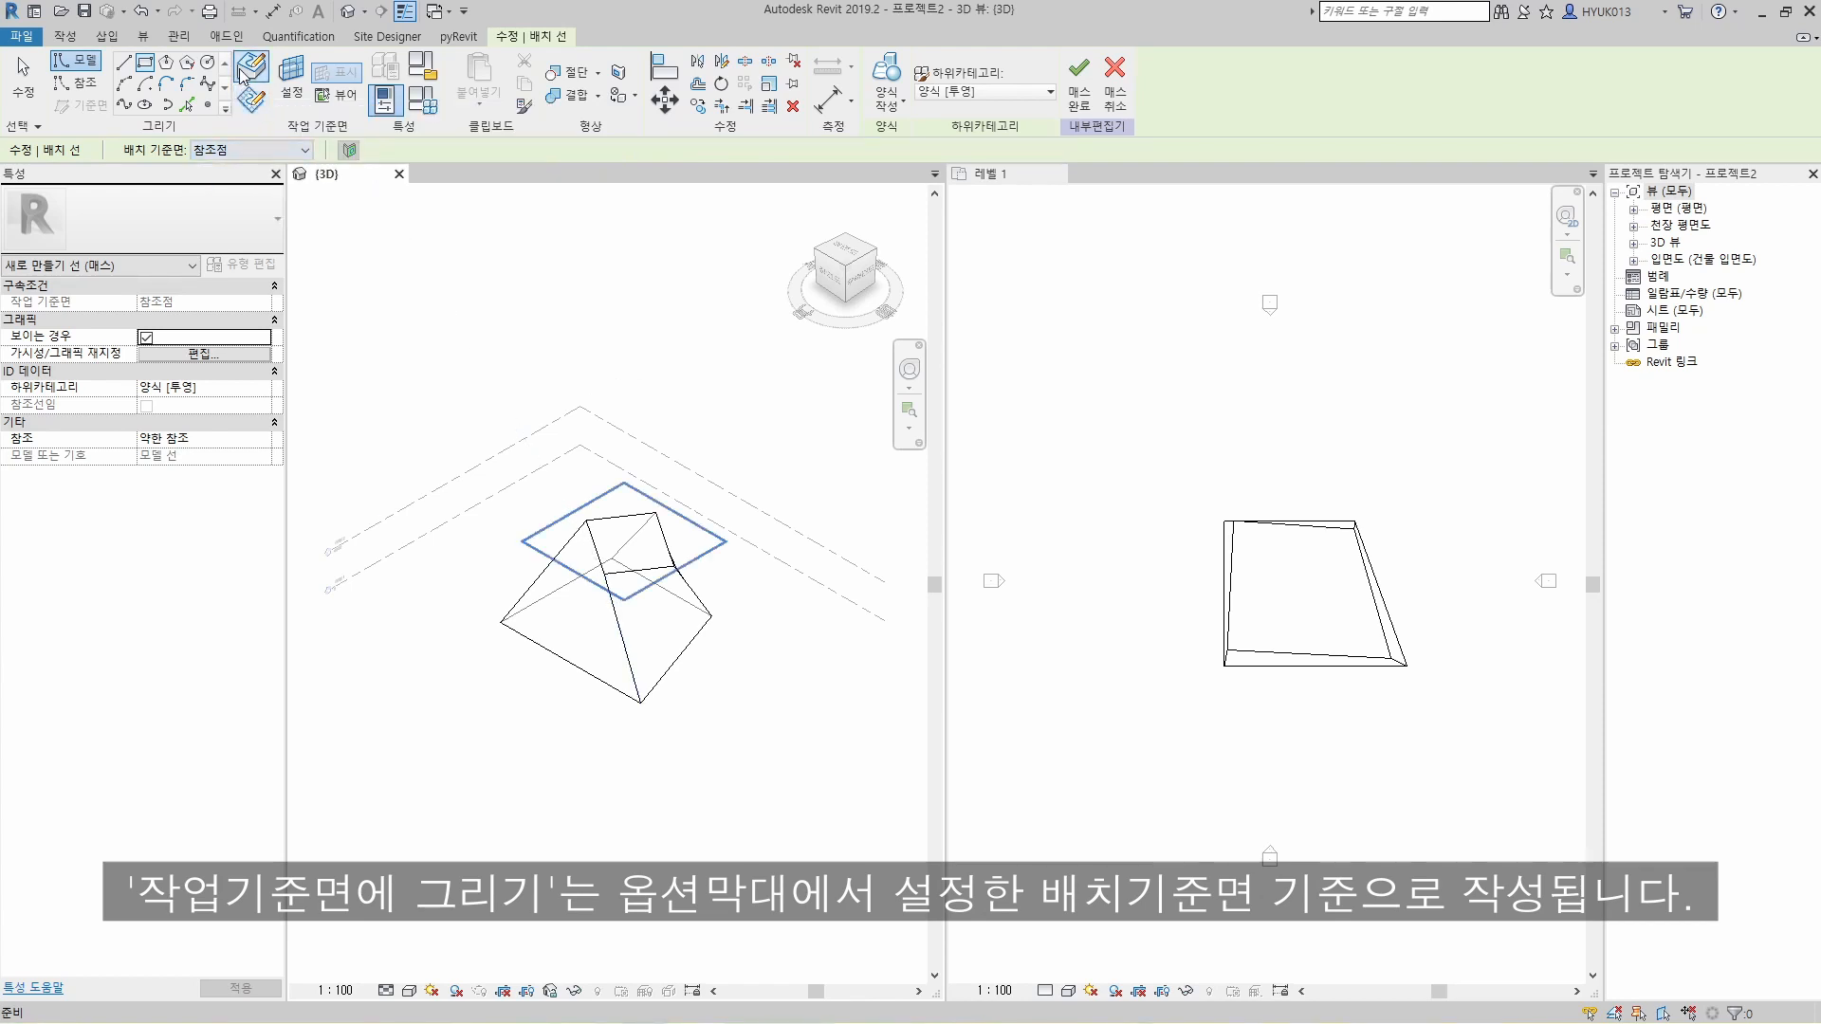
scroll(607, 521, "up", 2)
left_click(619, 538)
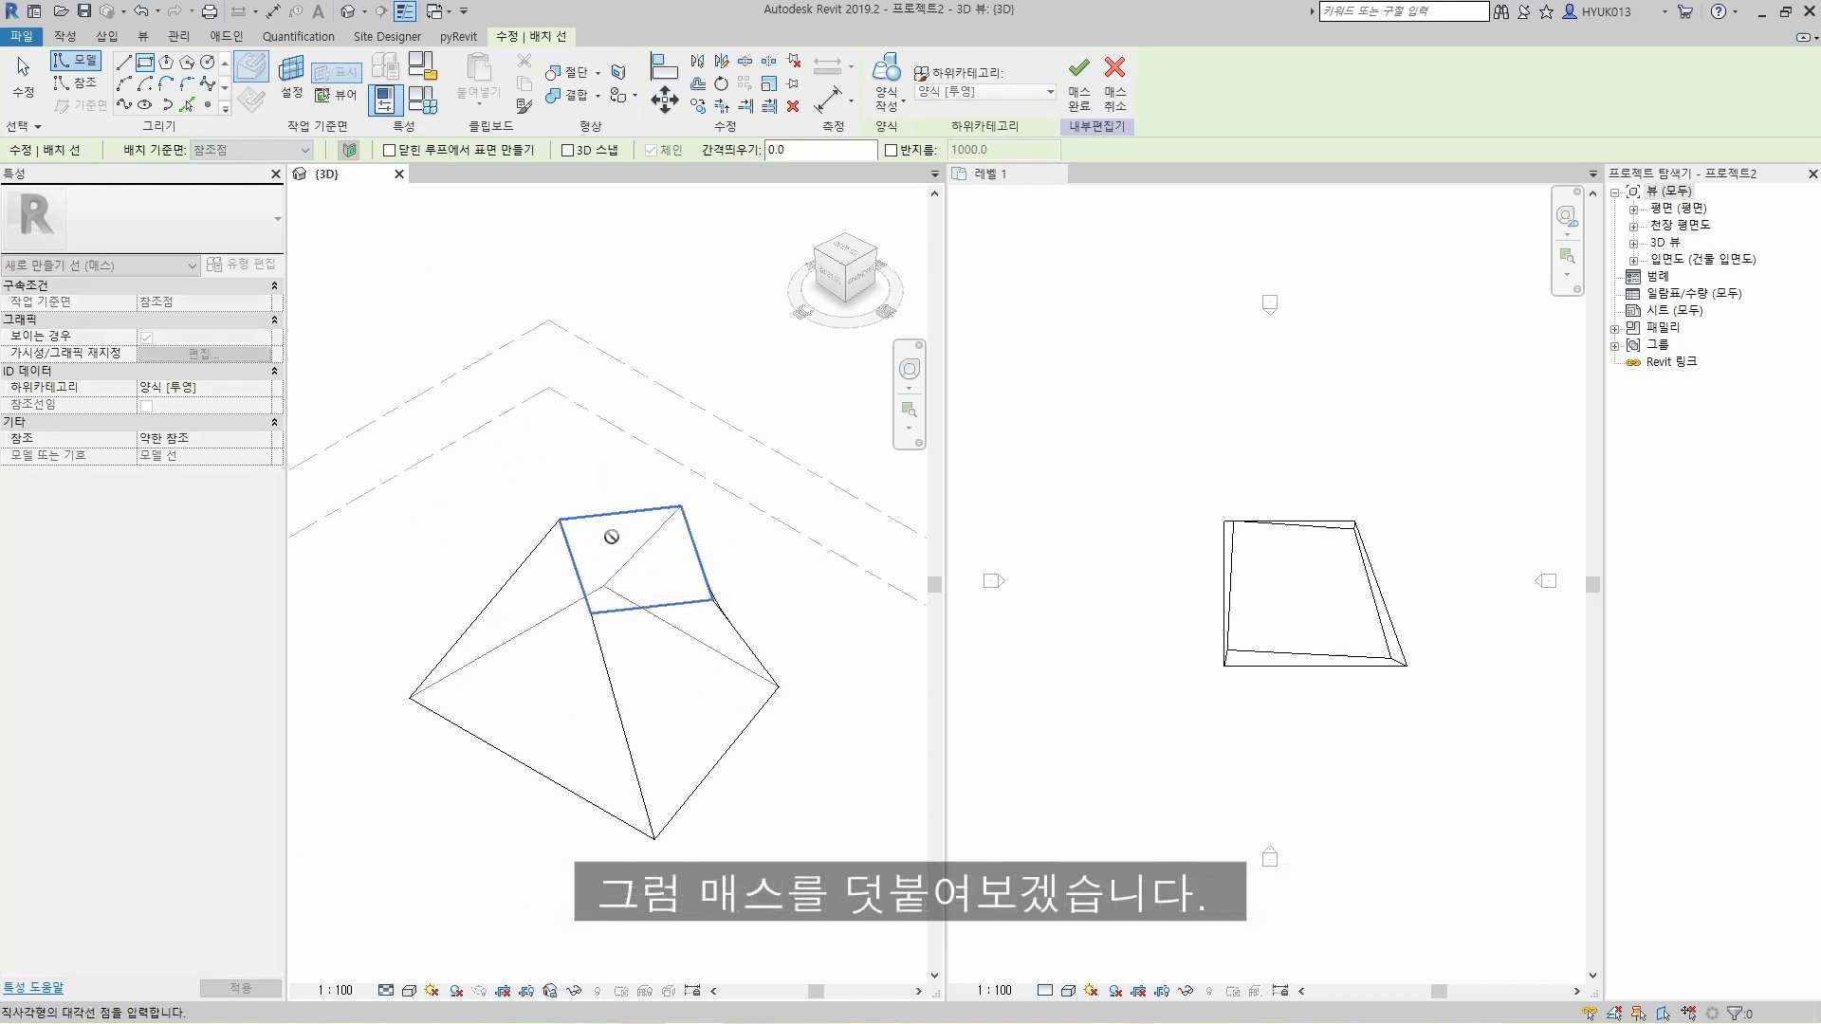
left_click(690, 584)
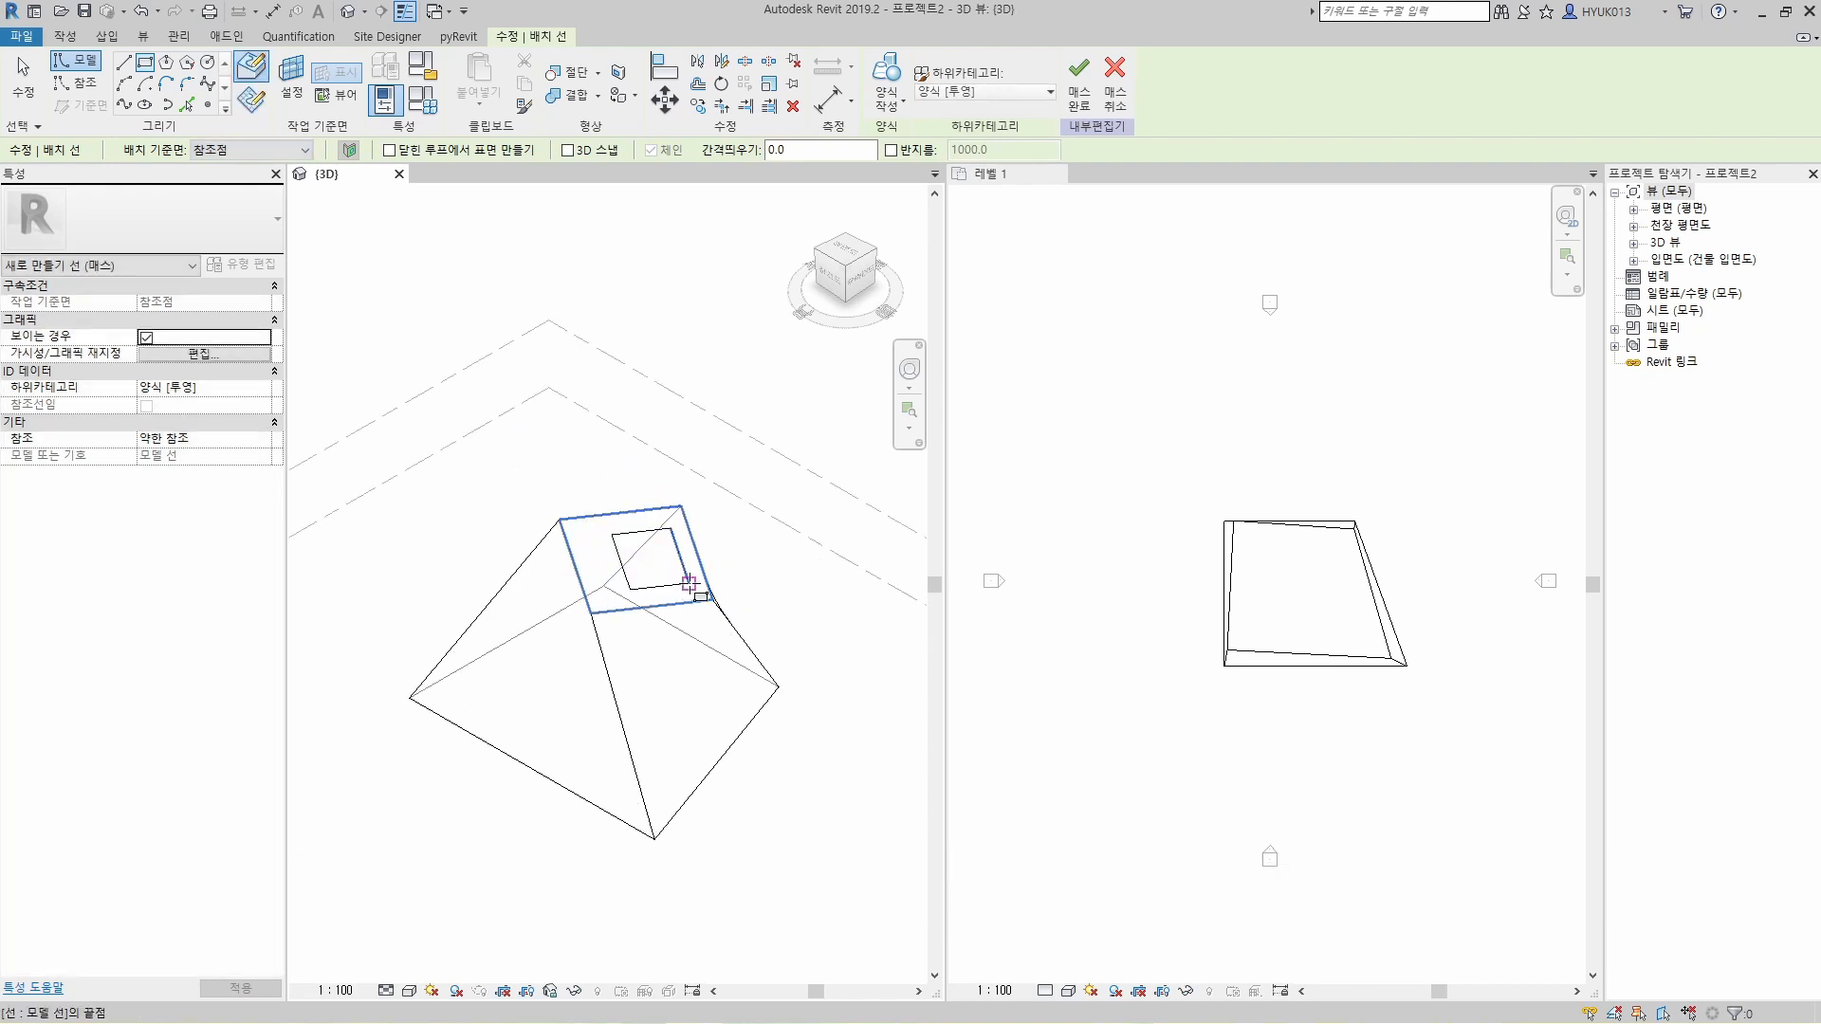
key("Escape")
Step: Create a solid form from the rectangle and stretch its top face upward into a tower about 14530 mm high
left_click(690, 581)
left_click(889, 96)
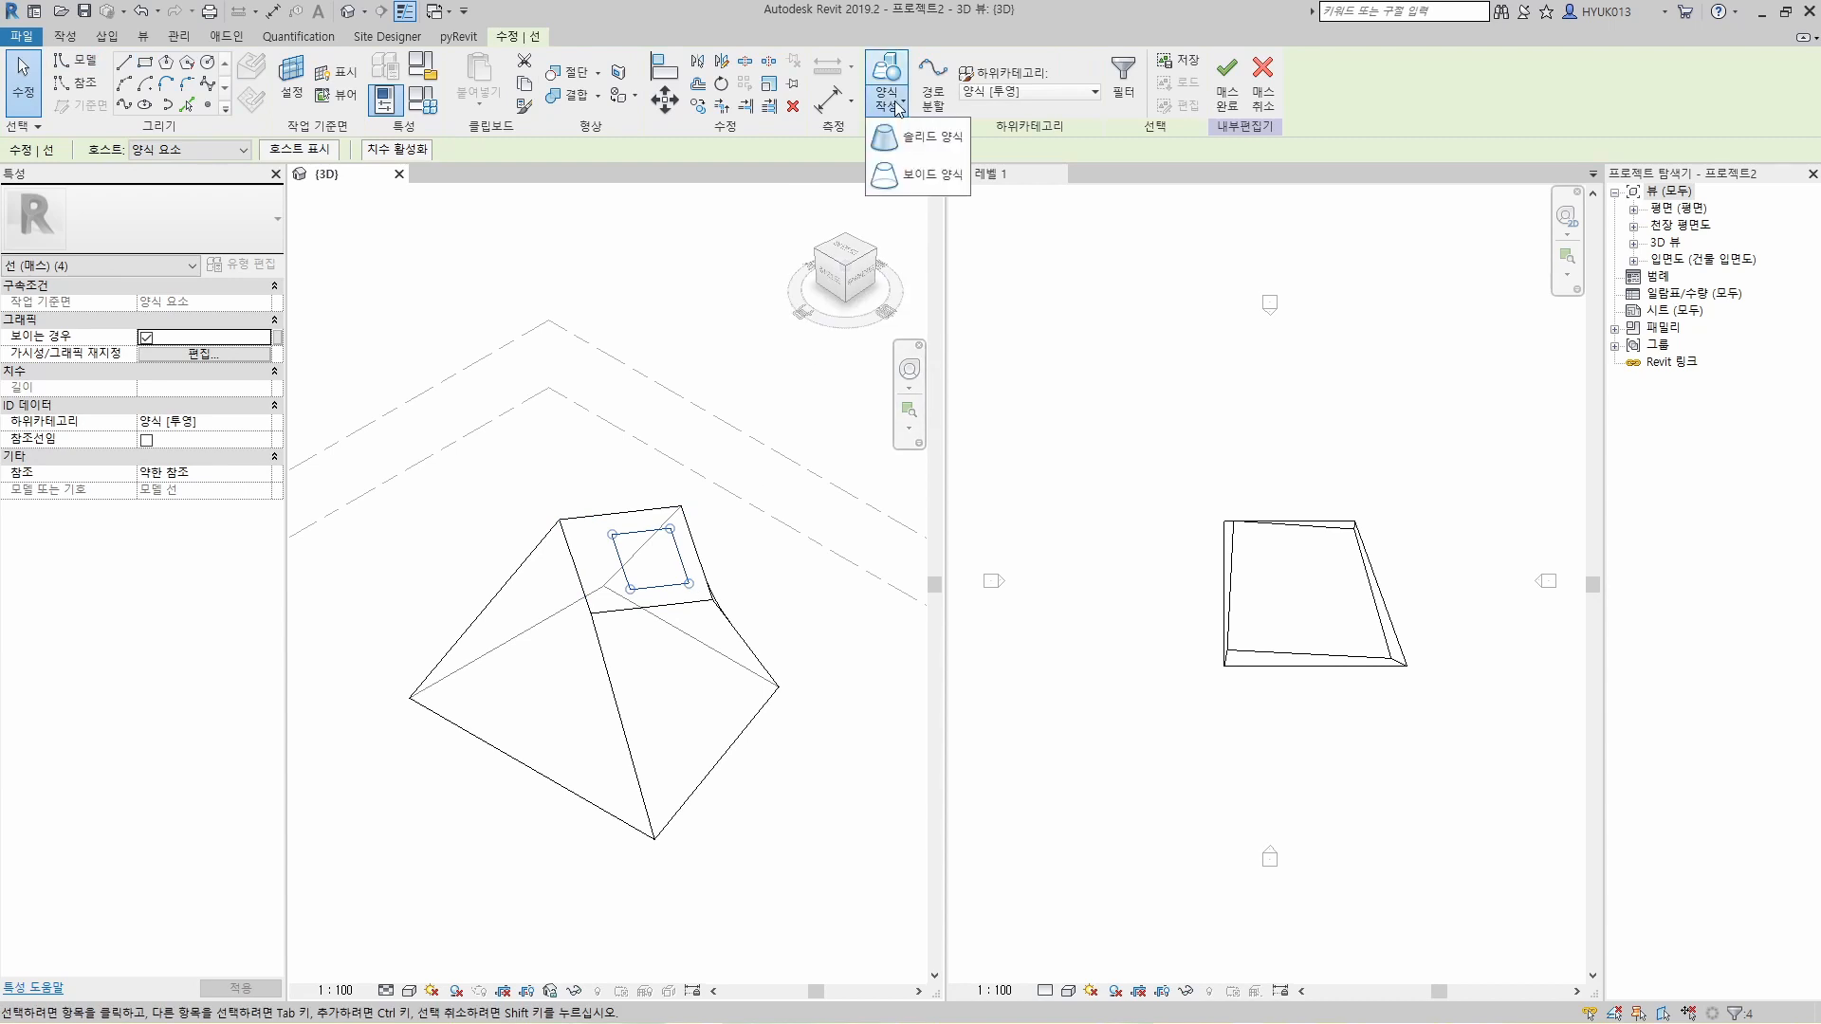
left_click(912, 133)
left_click_drag(651, 489, 653, 277)
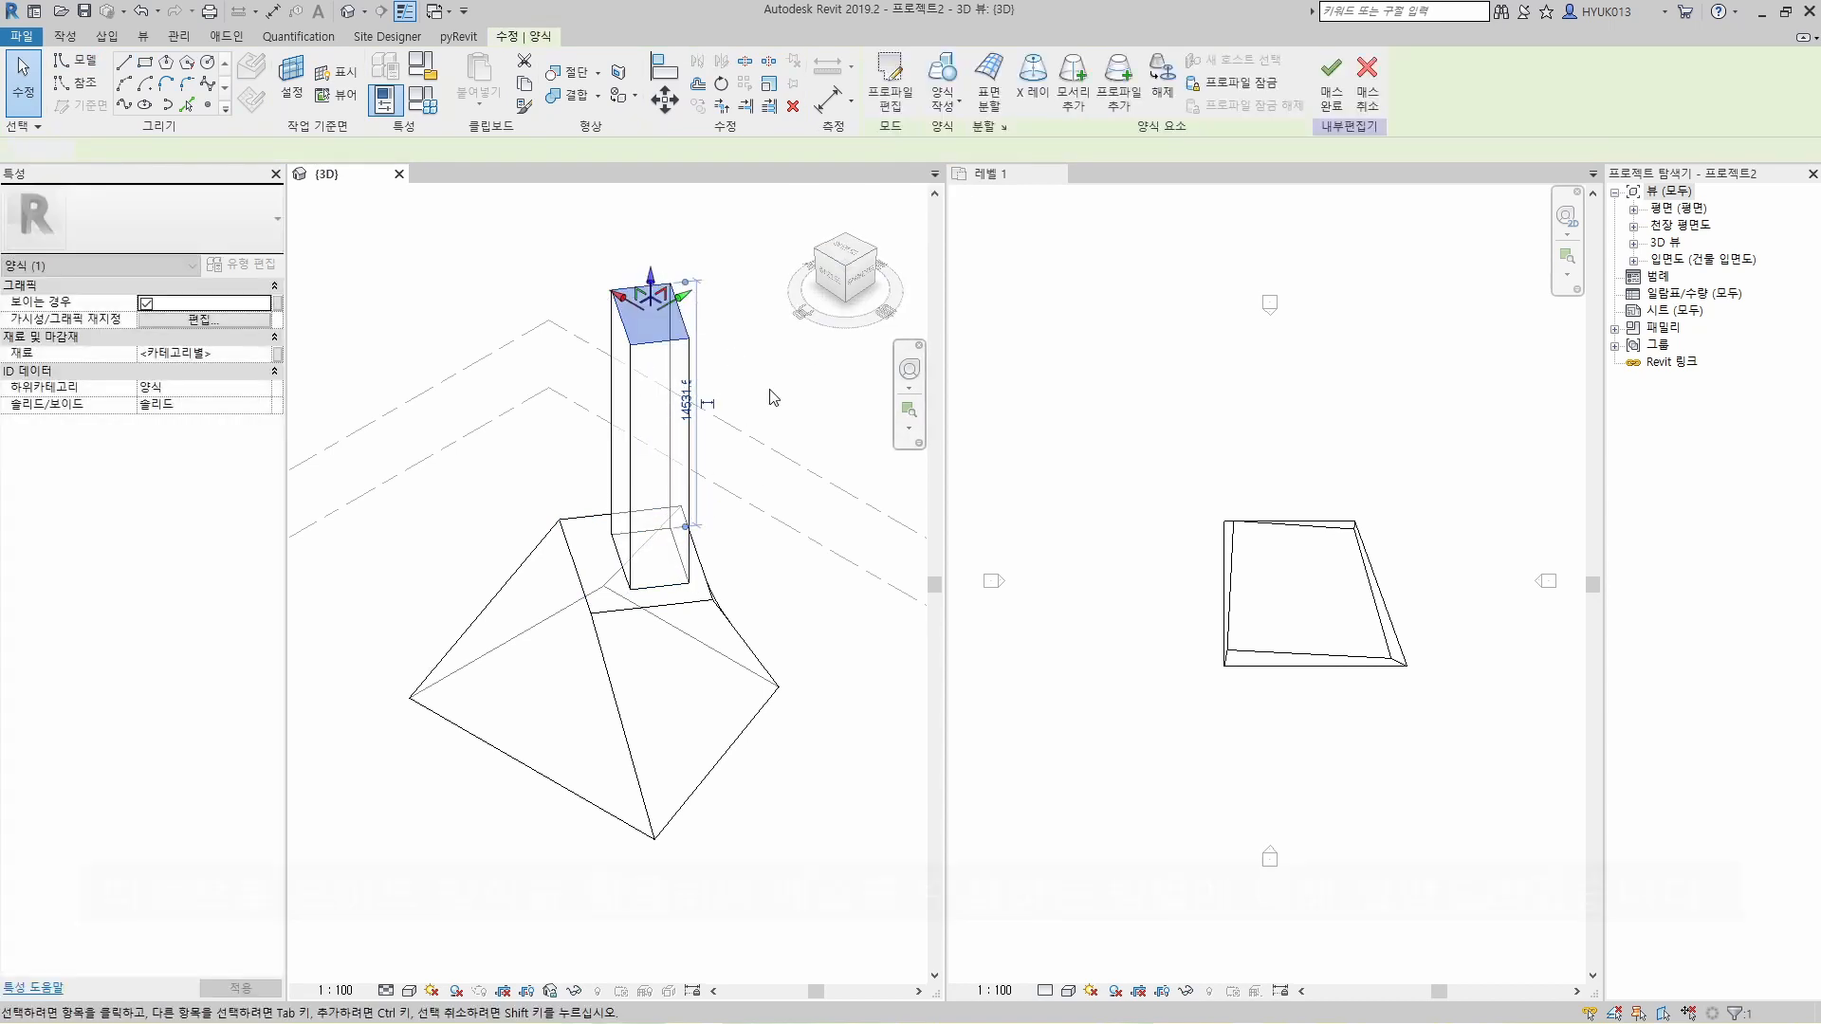
left_click(769, 402)
Step: Sketch a circle with a radius of about 1600 mm on the tower's side face
middle_click_drag(686, 552, 723, 770, "shift")
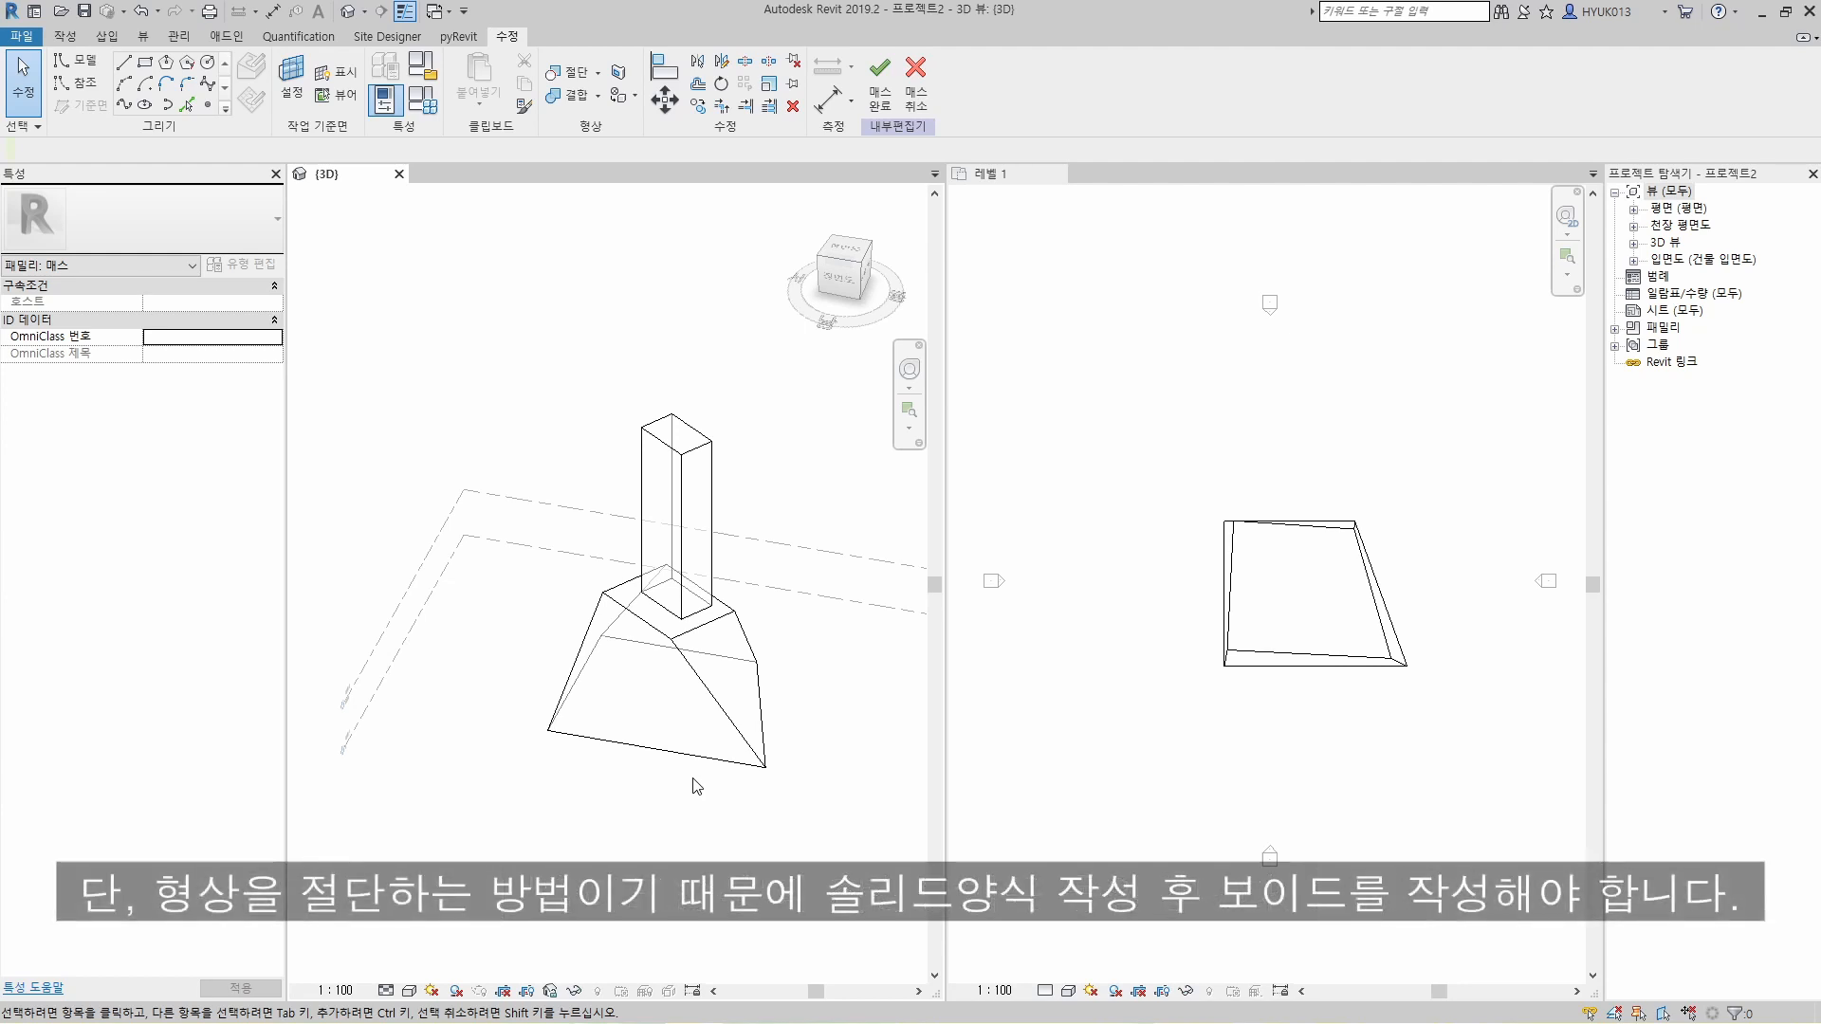
left_click(207, 66)
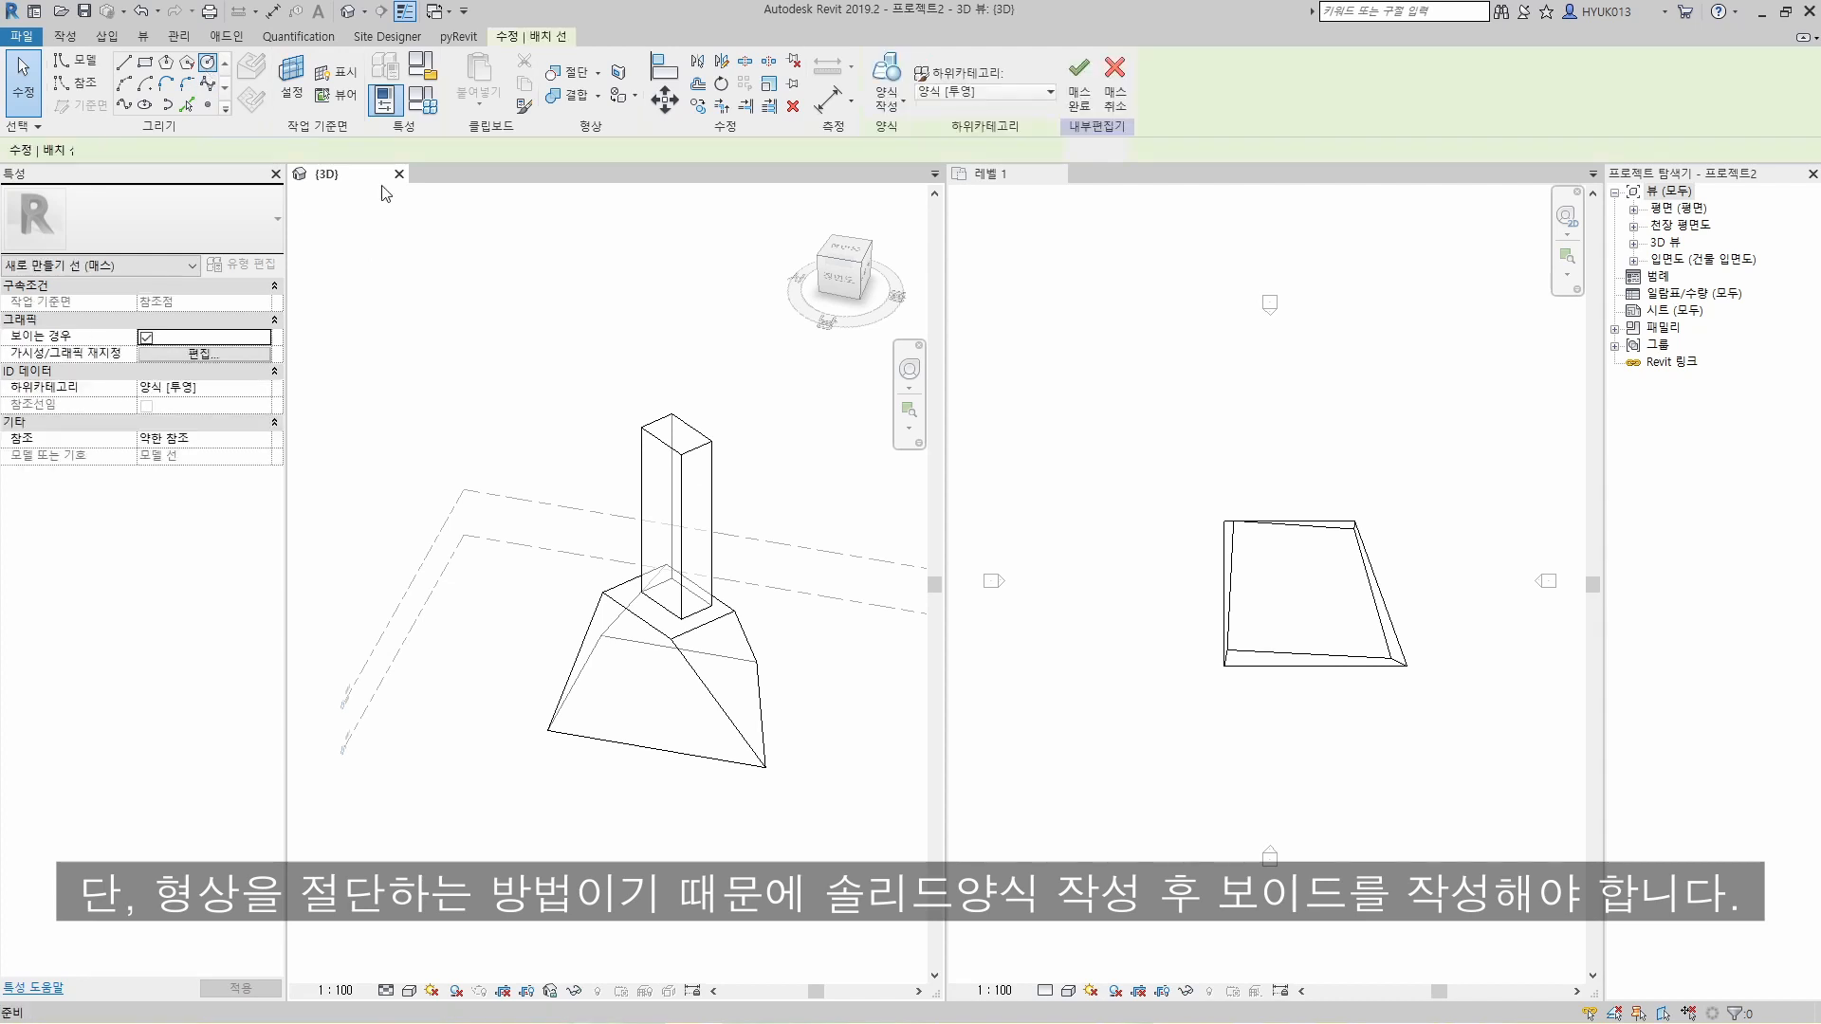
scroll(659, 499, "up", 2)
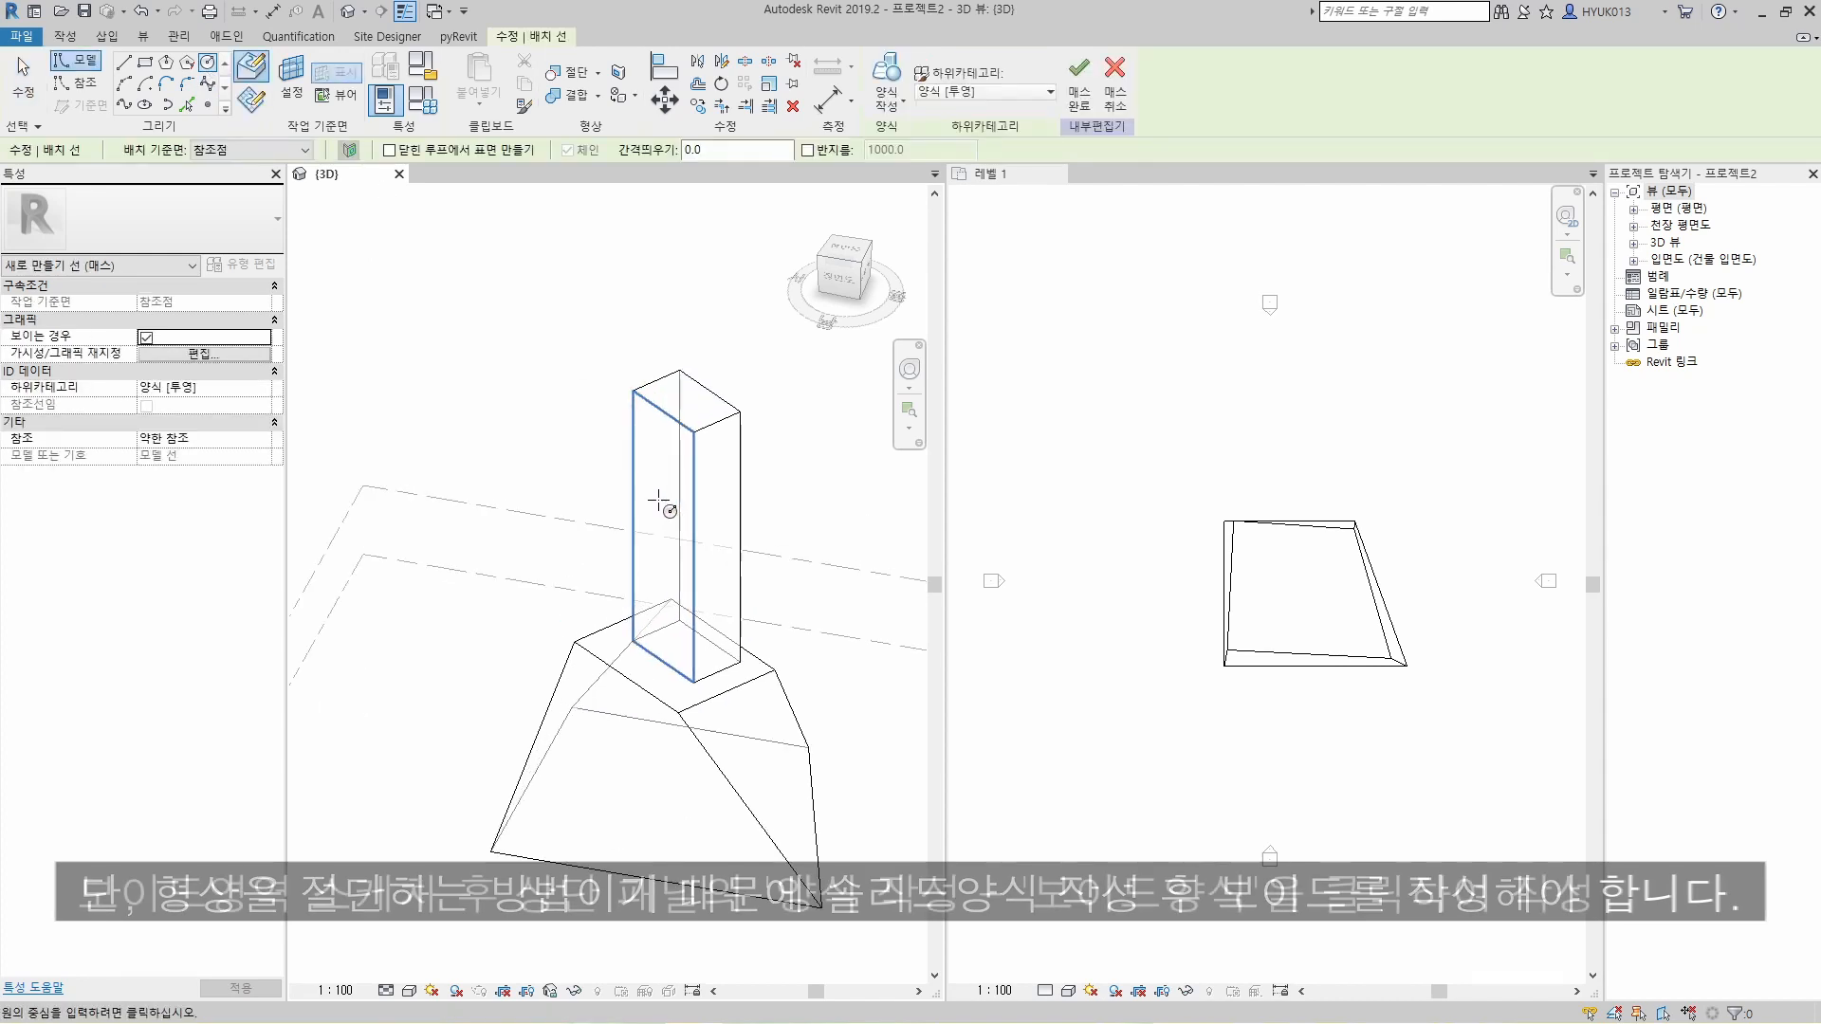
left_click(662, 507)
left_click(680, 544)
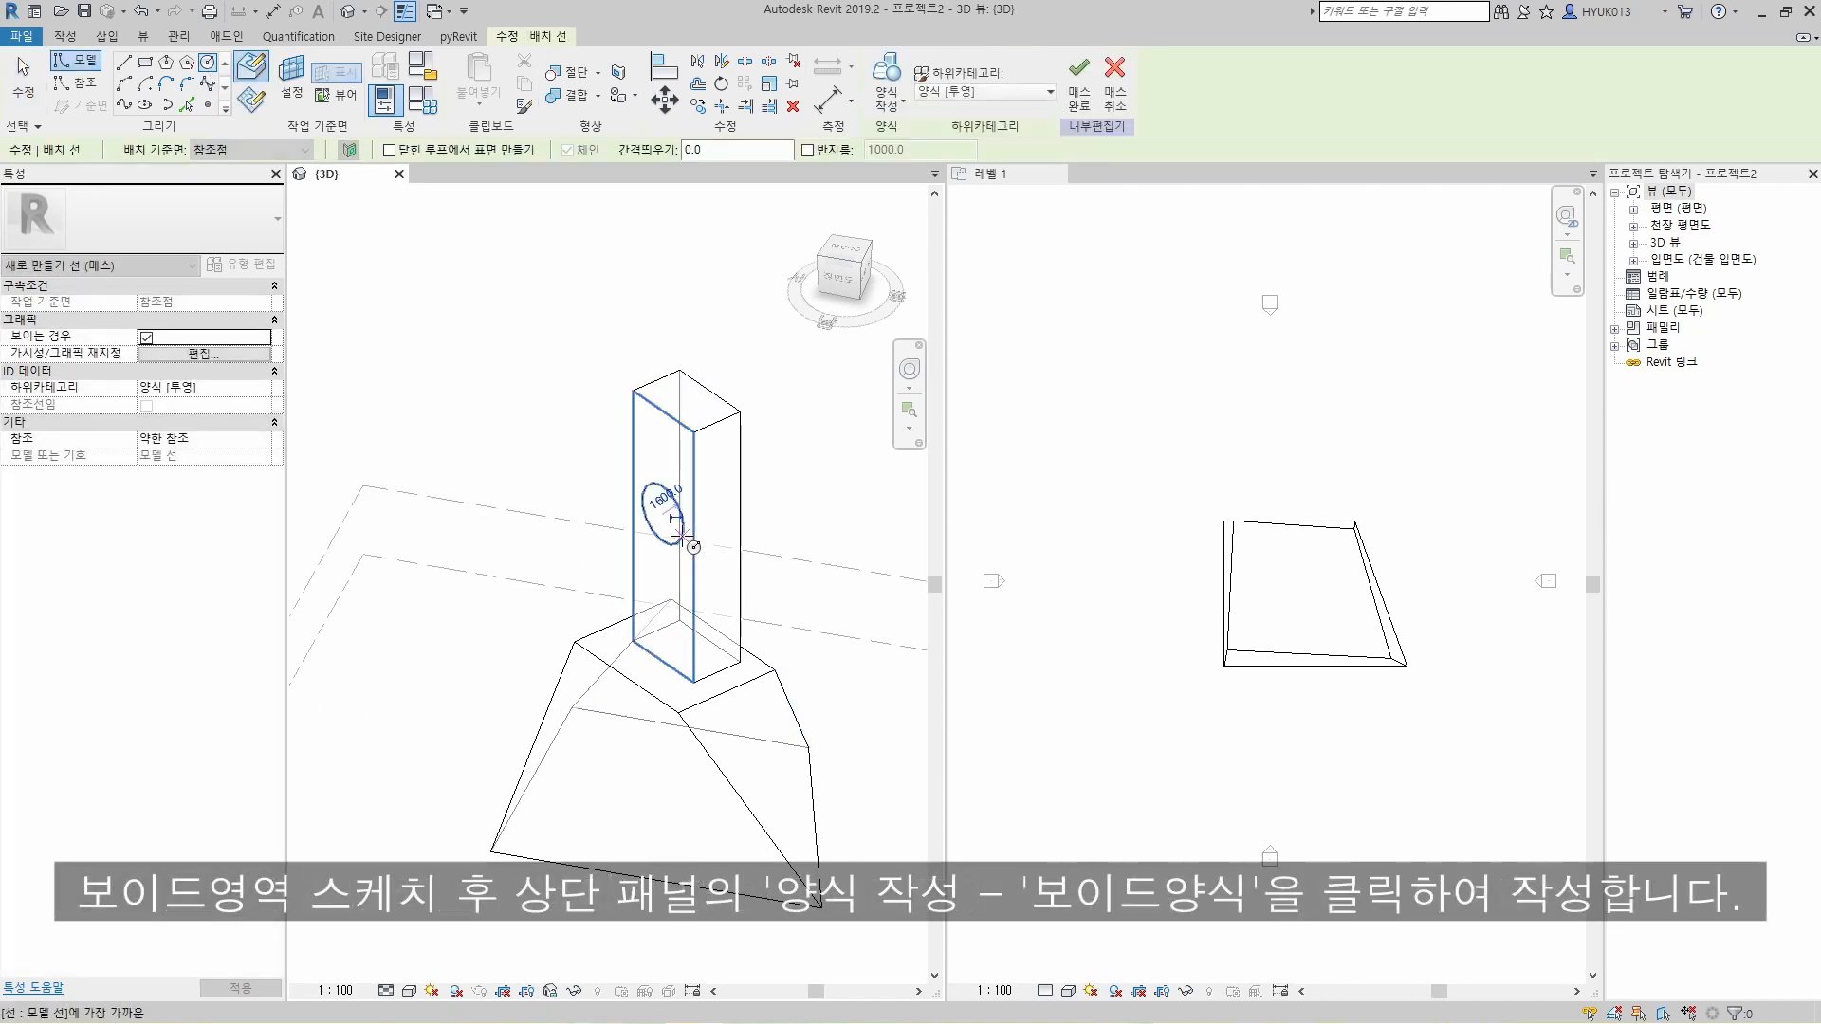
key("Escape")
key("Escape")
Step: Create a cylindrical void form from the circle and extend it through both sides of the tower
left_click(679, 544)
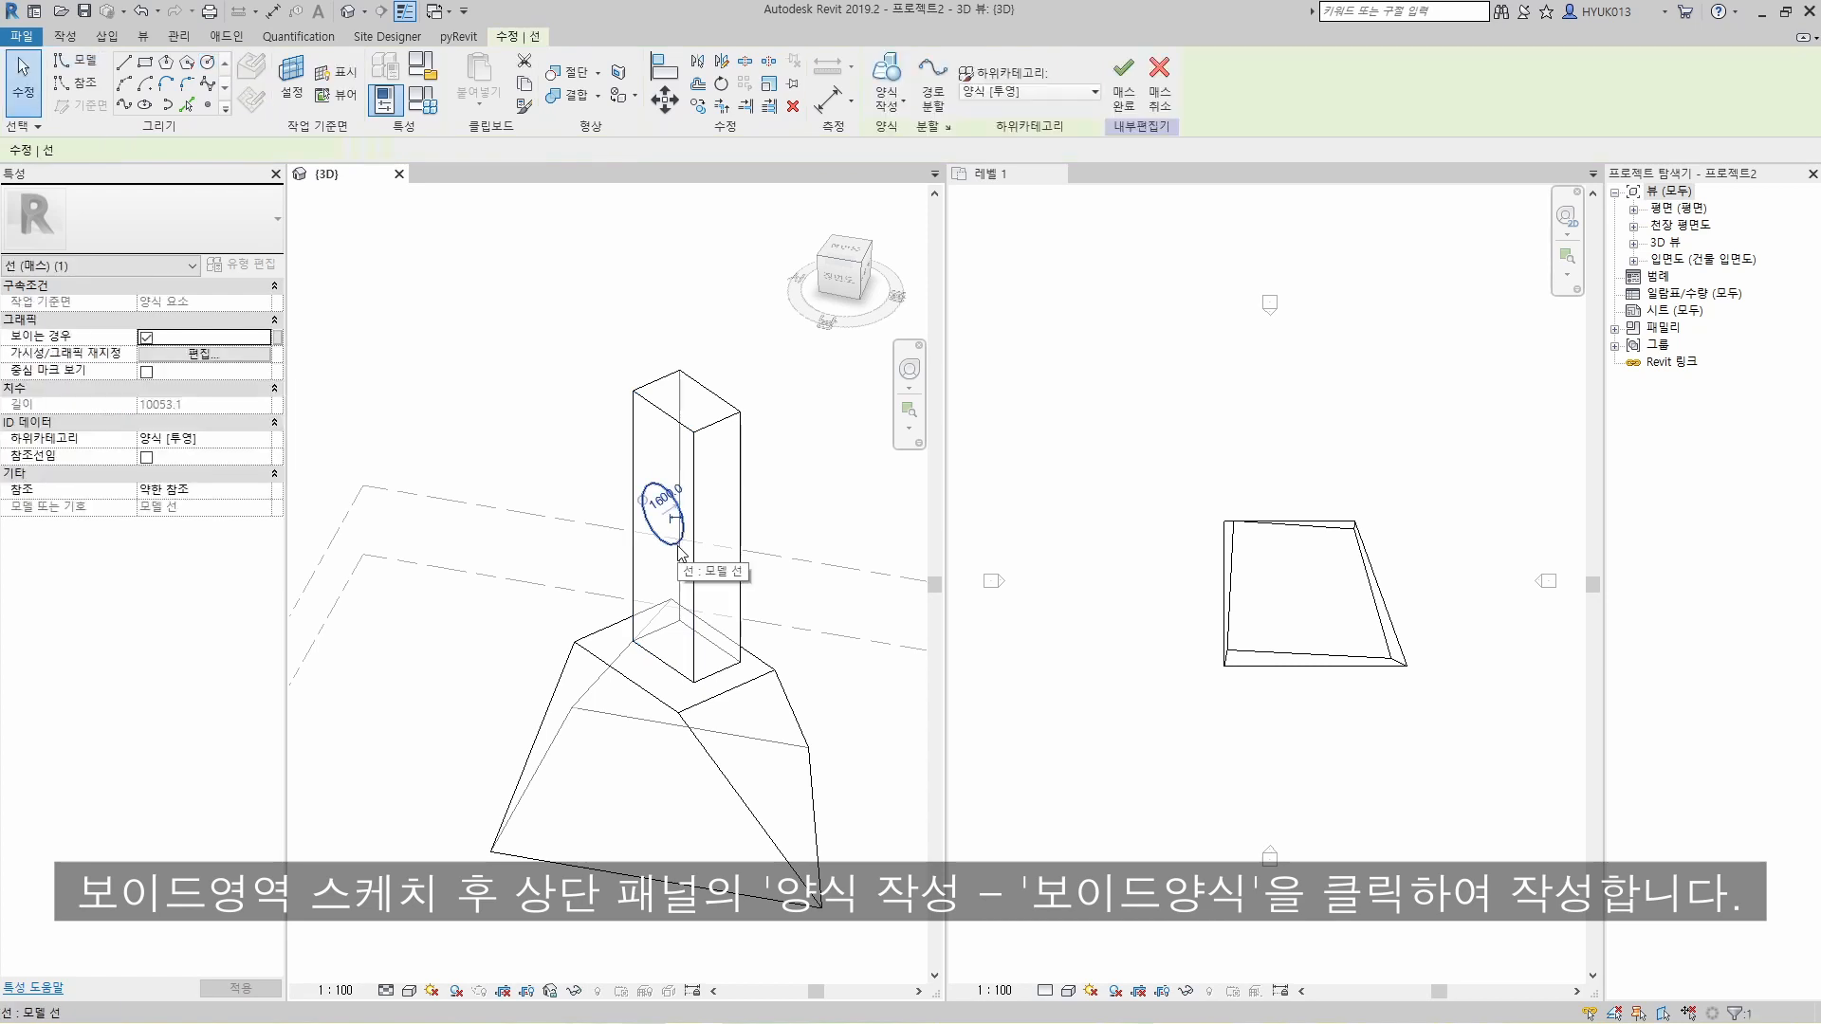
left_click(897, 114)
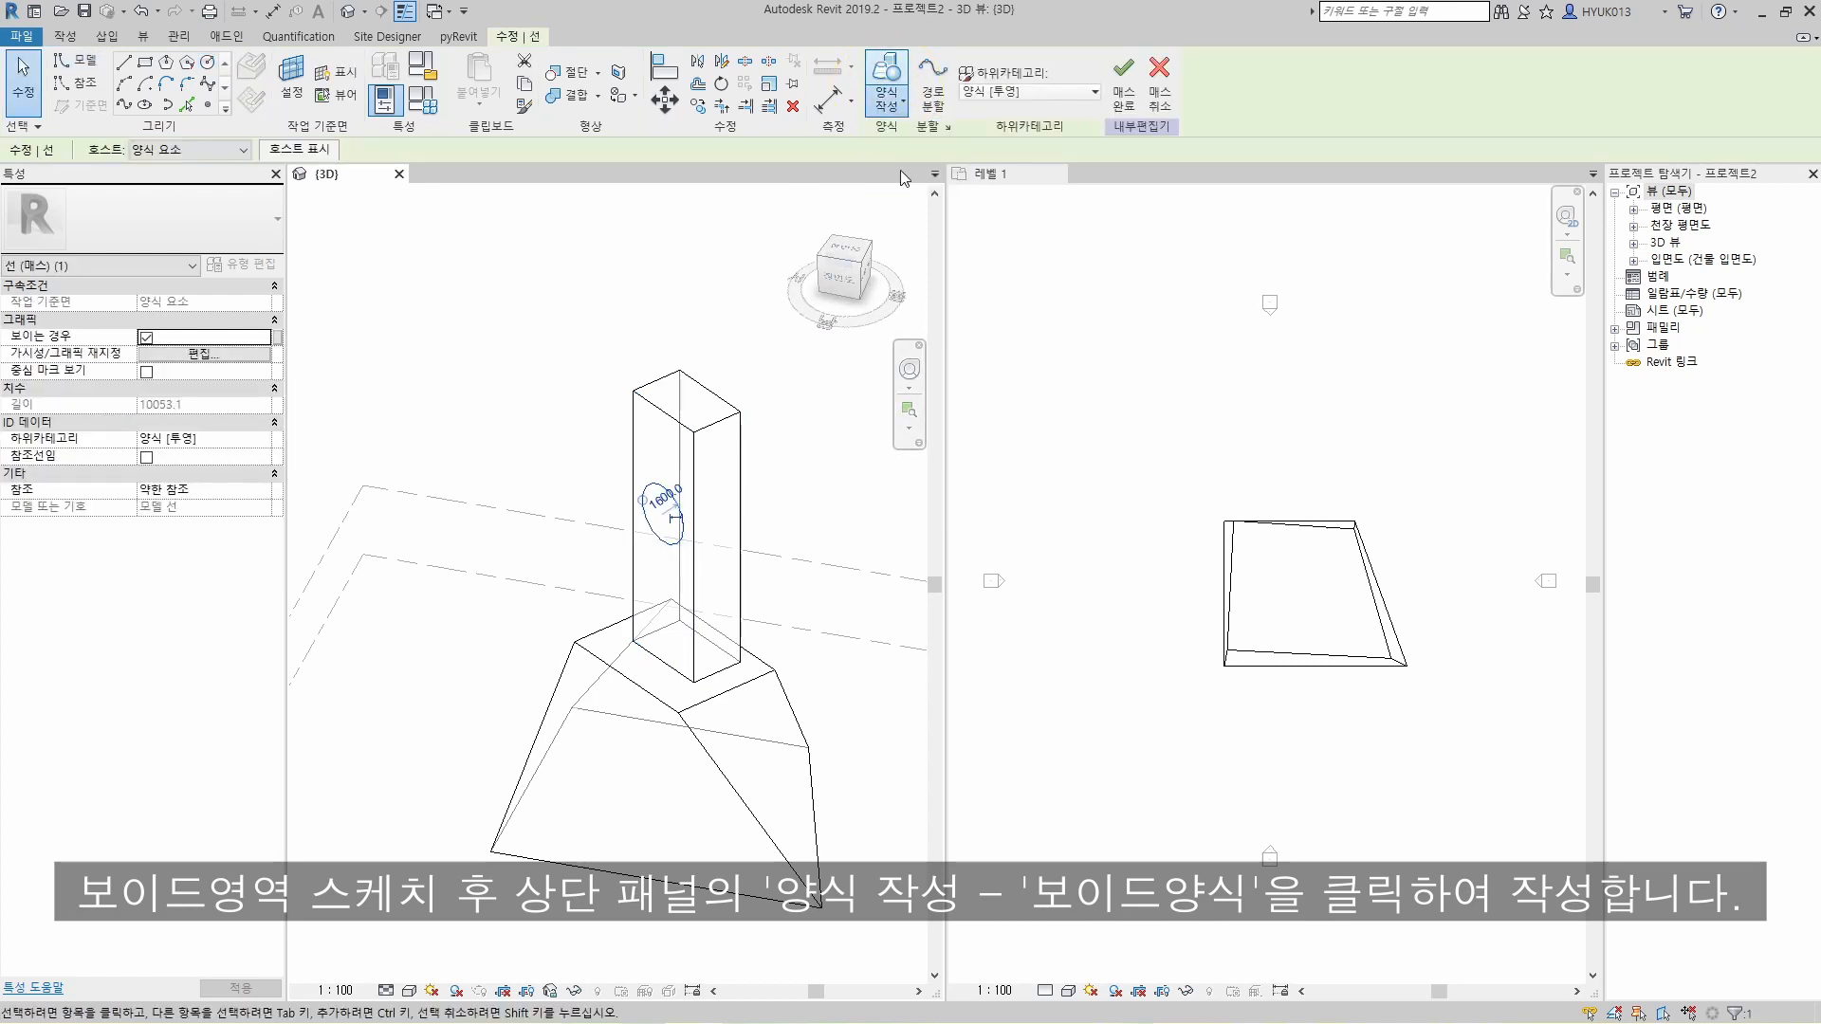
left_click(901, 169)
left_click(713, 727)
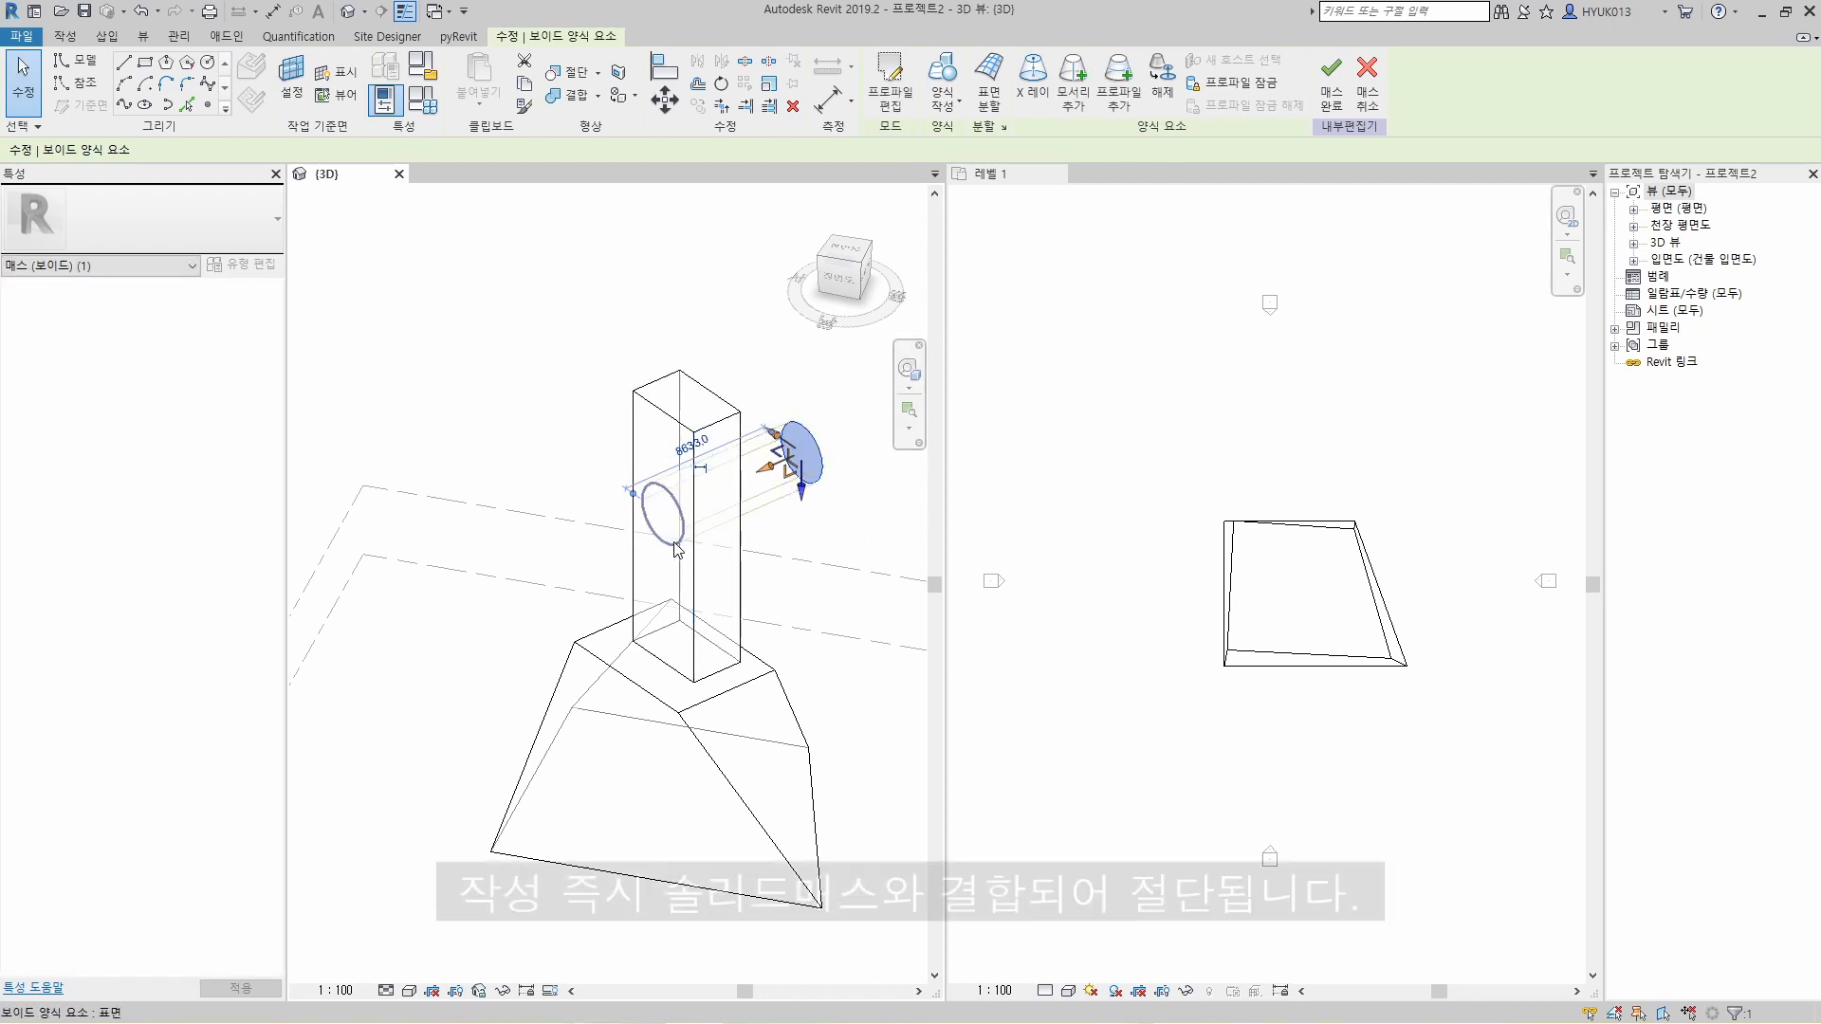
left_click(707, 521)
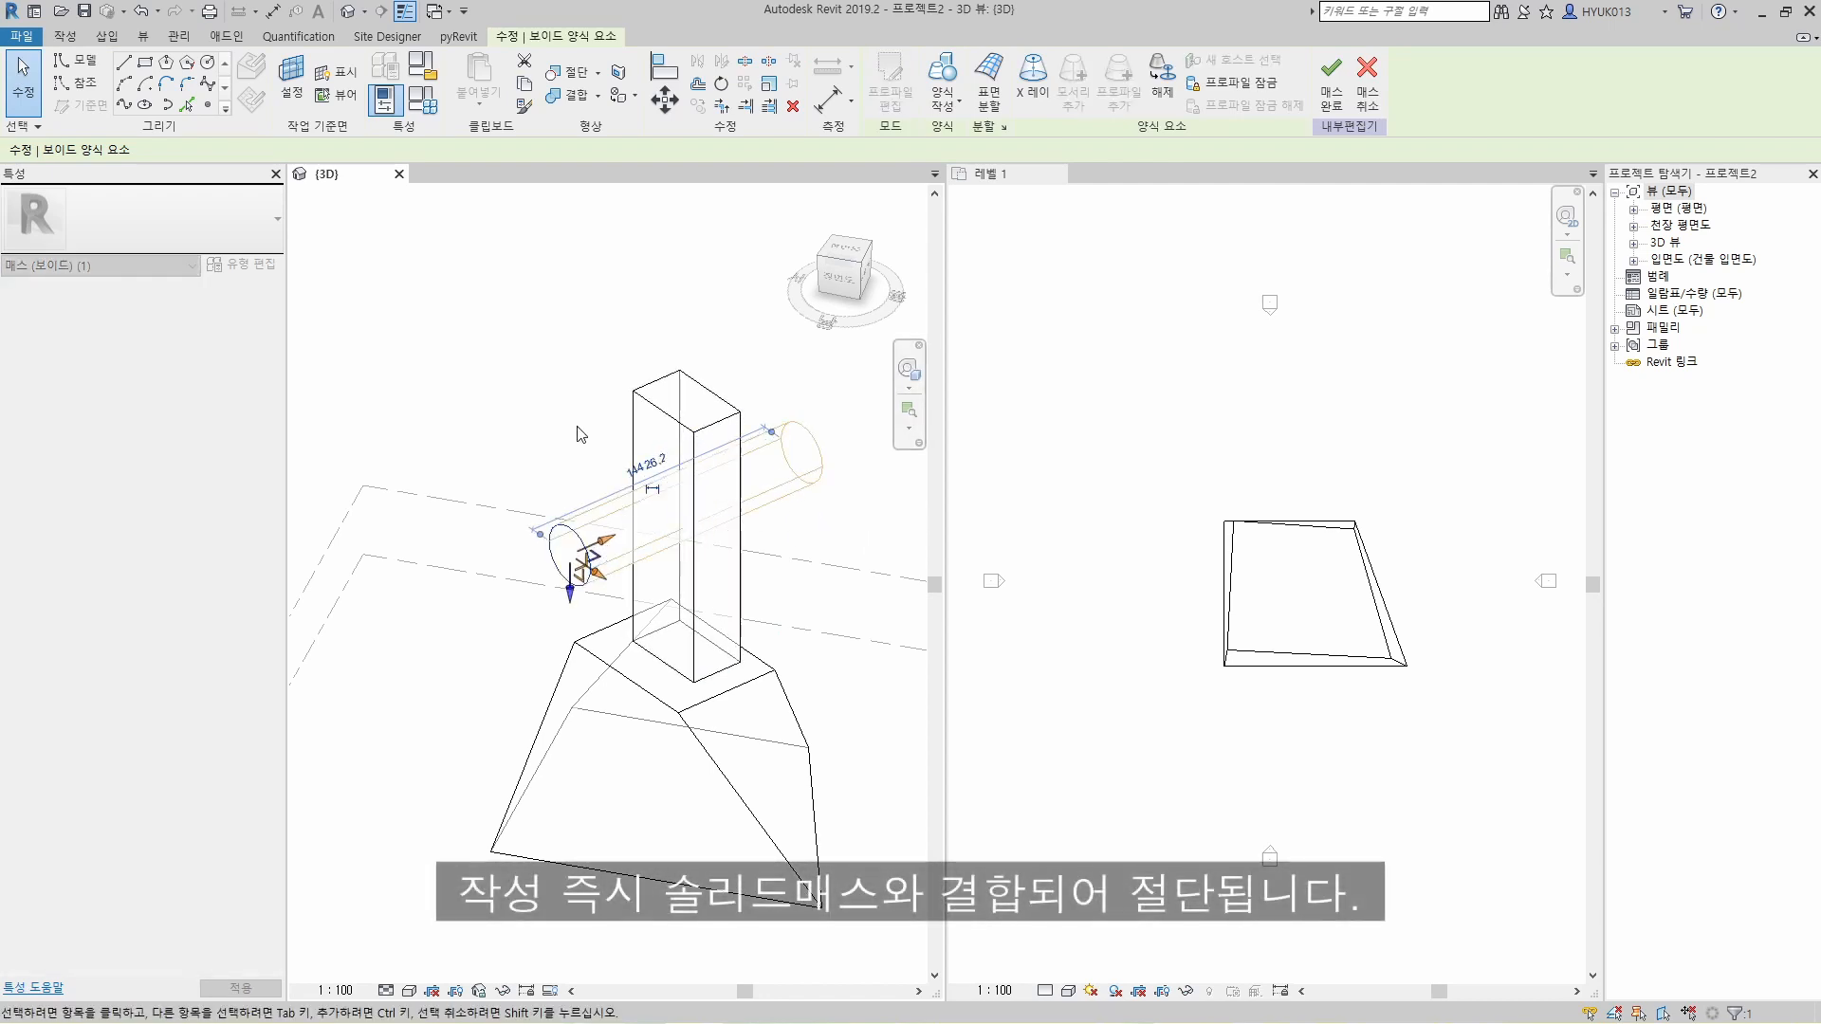
left_click(573, 378)
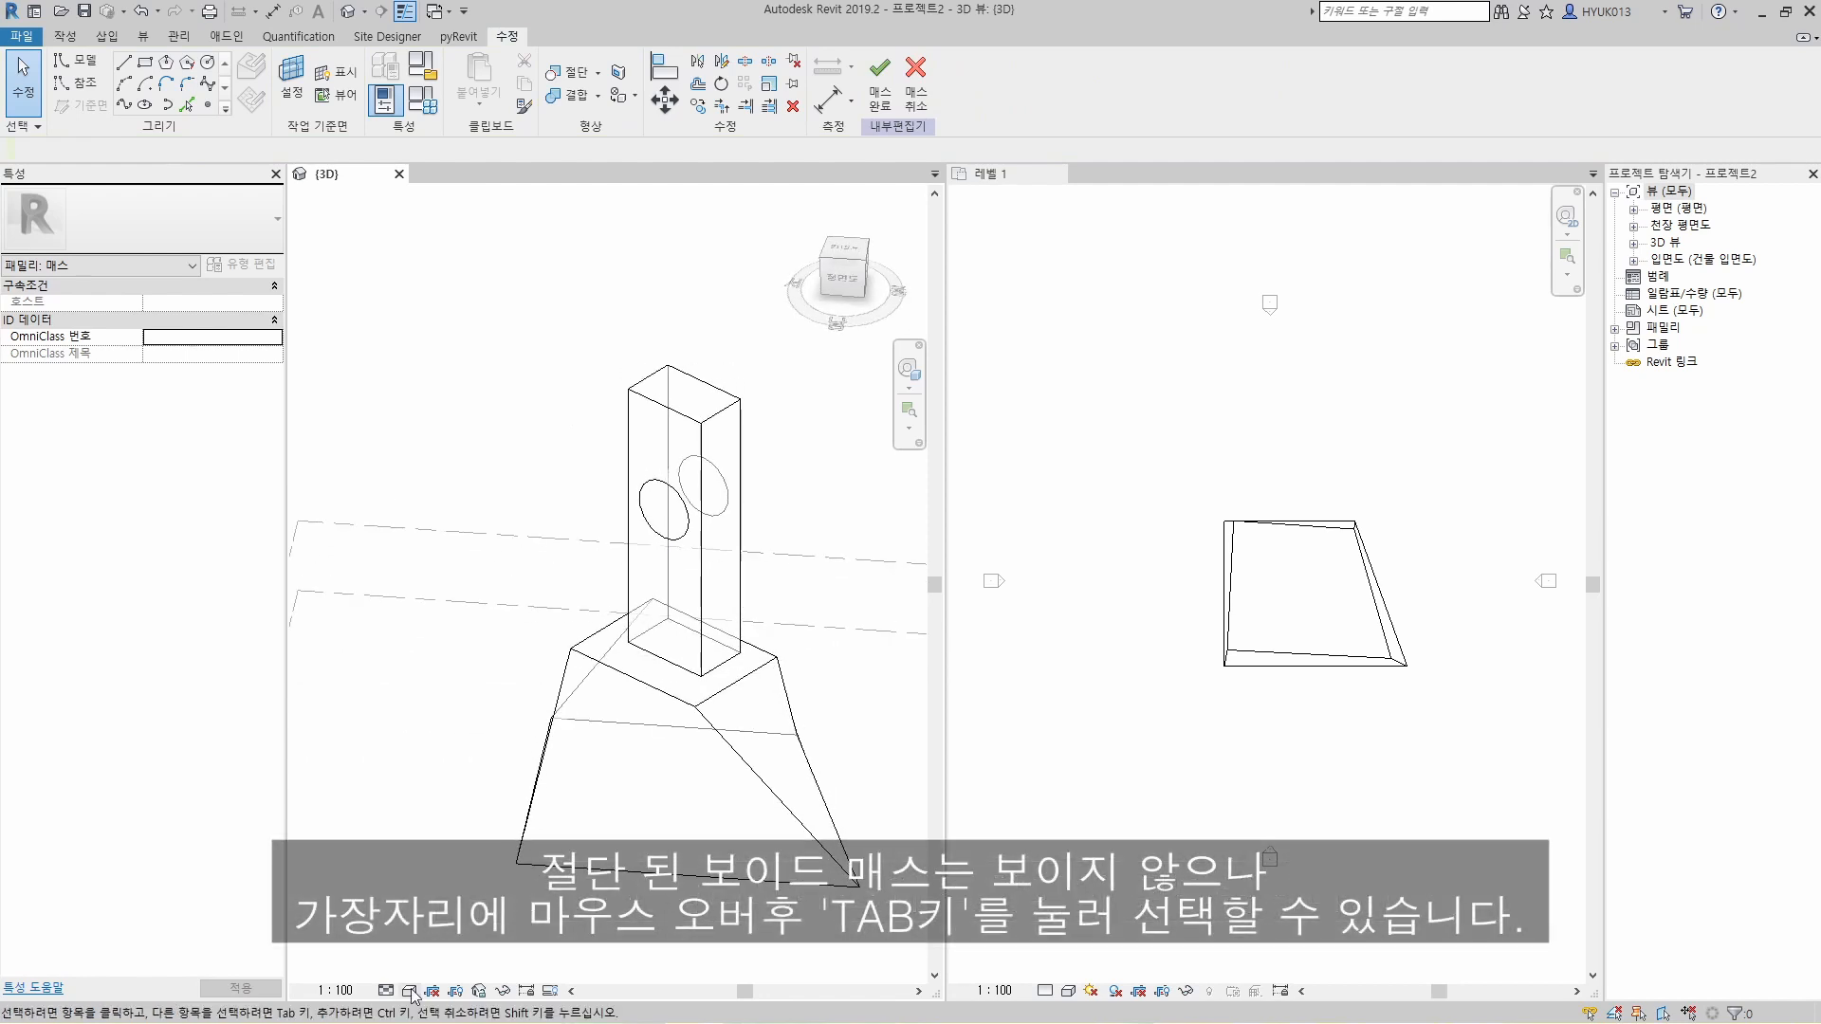
Step: Set the 3D view's visual style to Shaded and pick the hidden void at the edge of the tower's hole
left_click(409, 990)
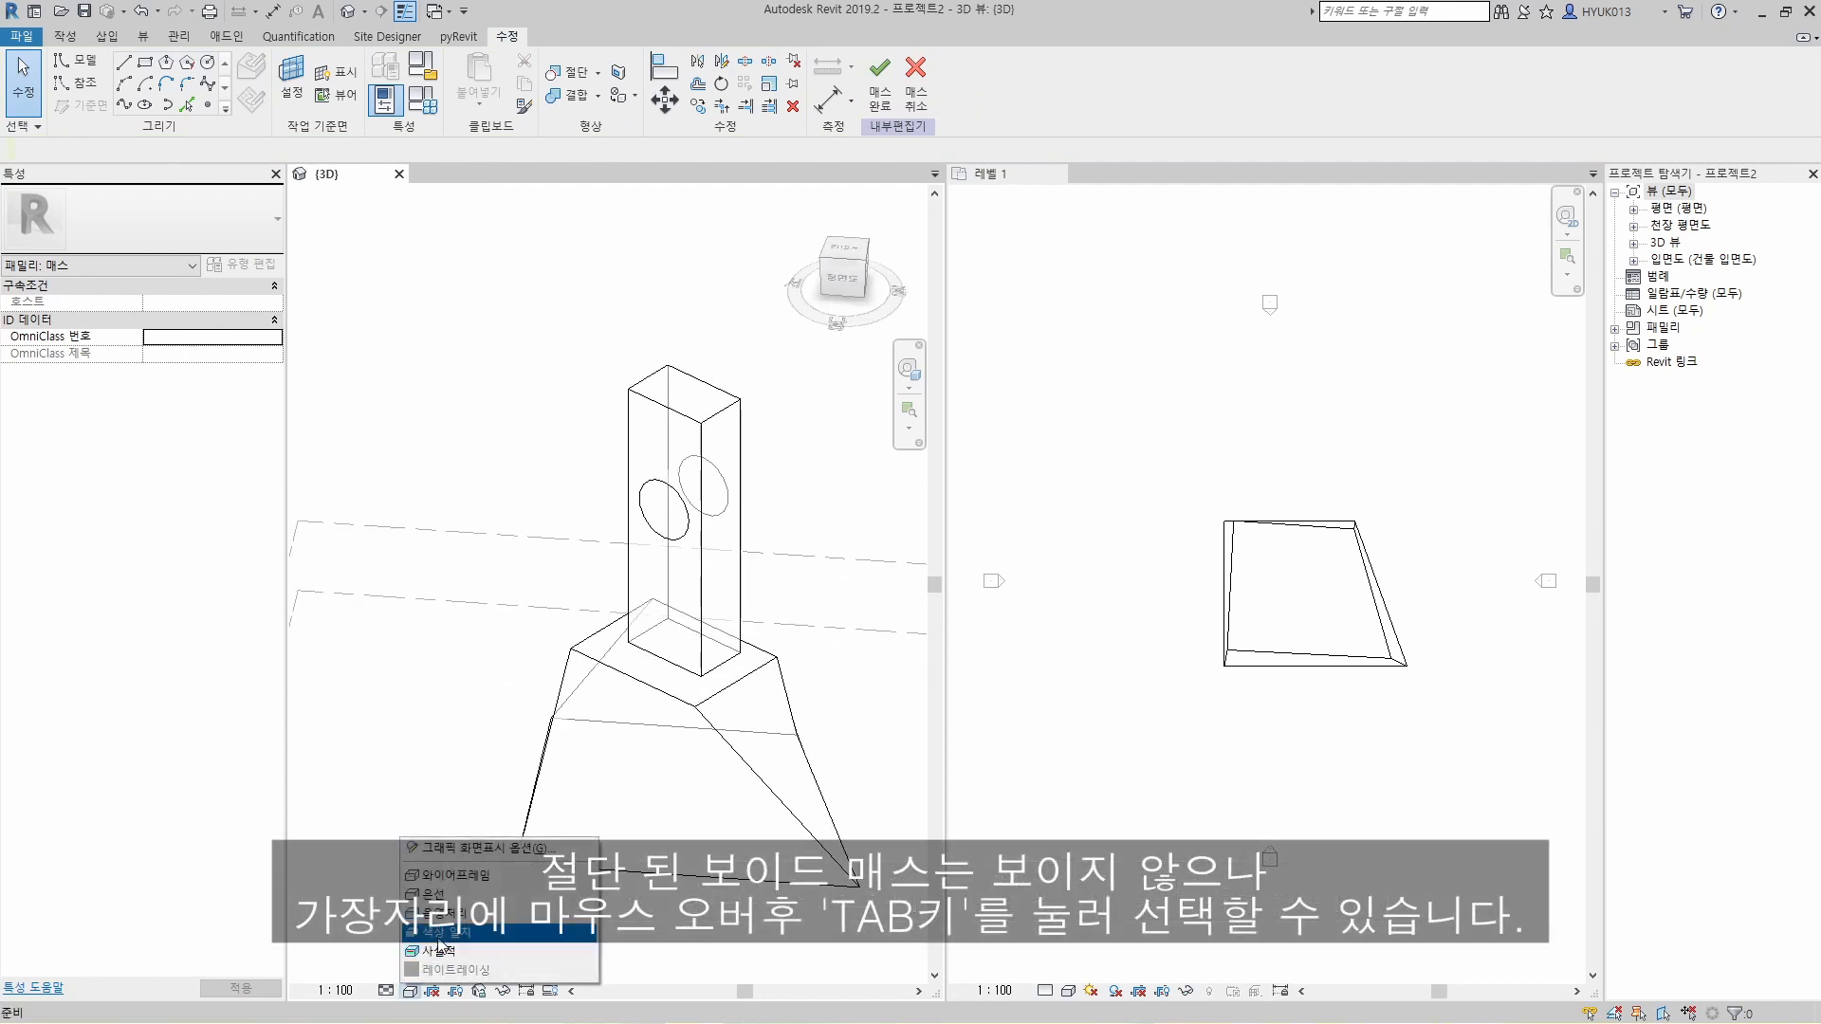
left_click(436, 887)
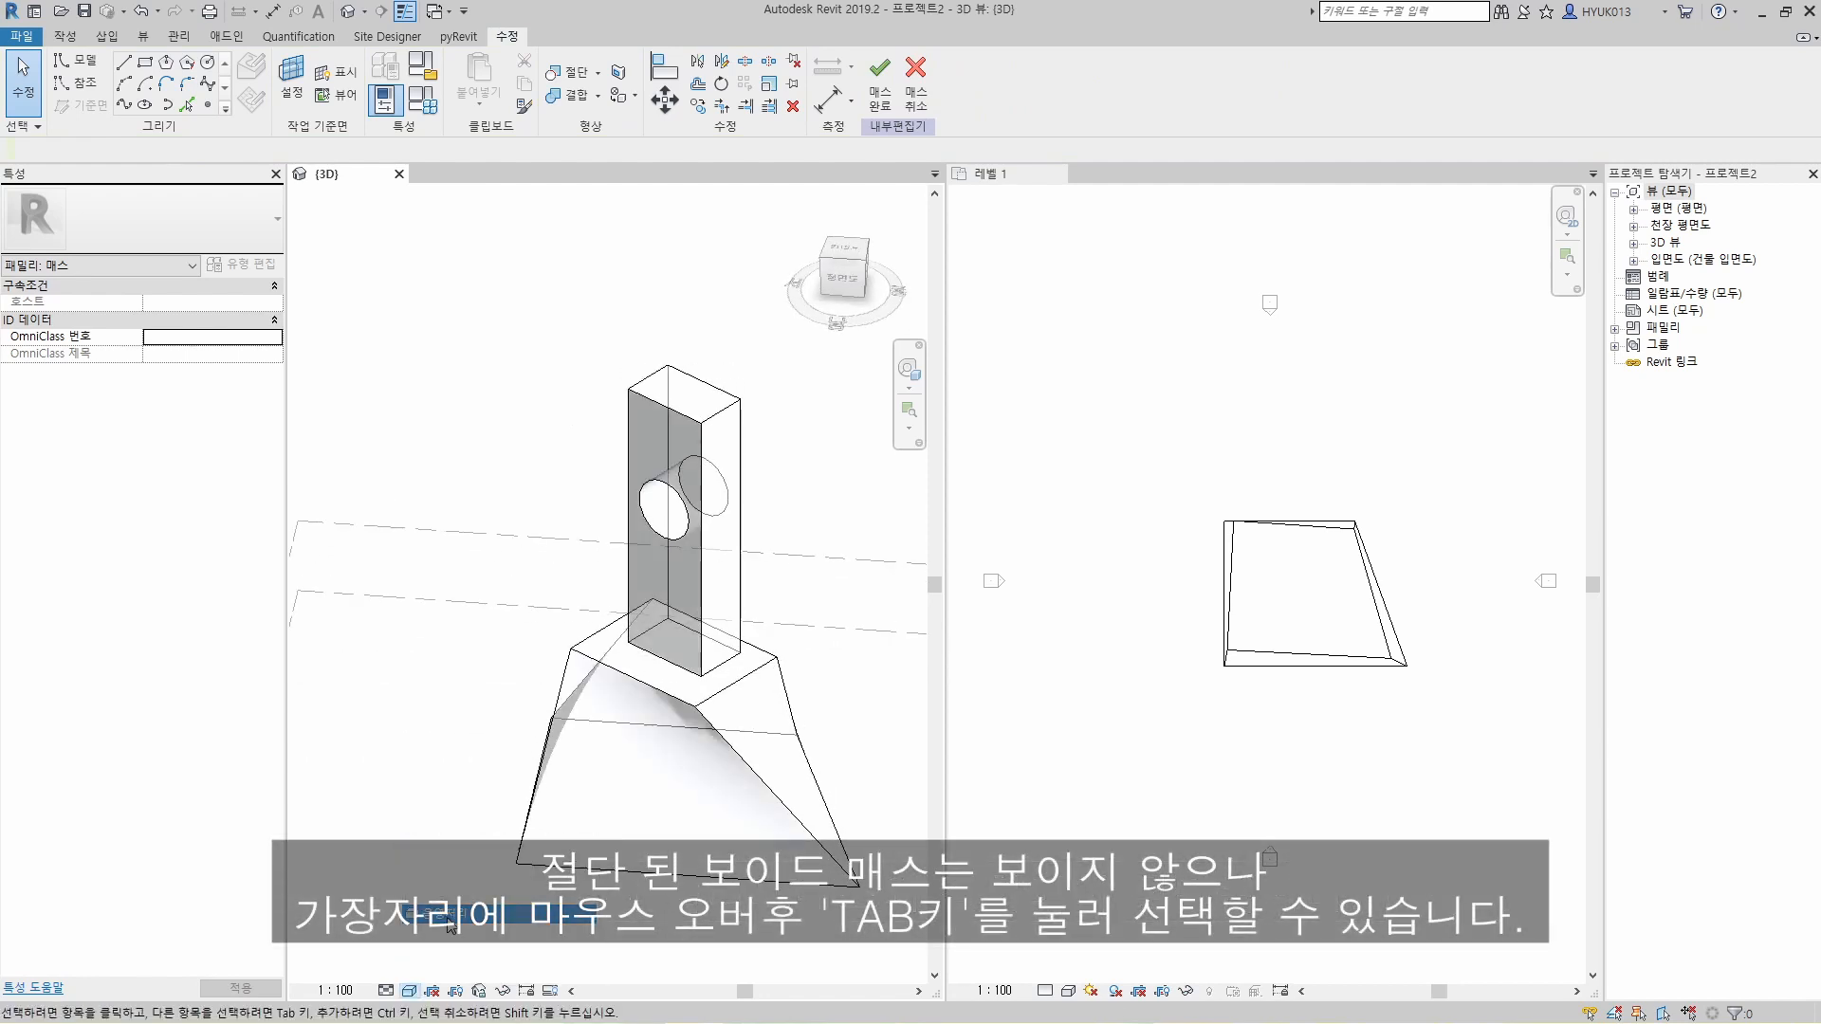
key("Tab")
left_click(675, 548)
left_click(537, 457)
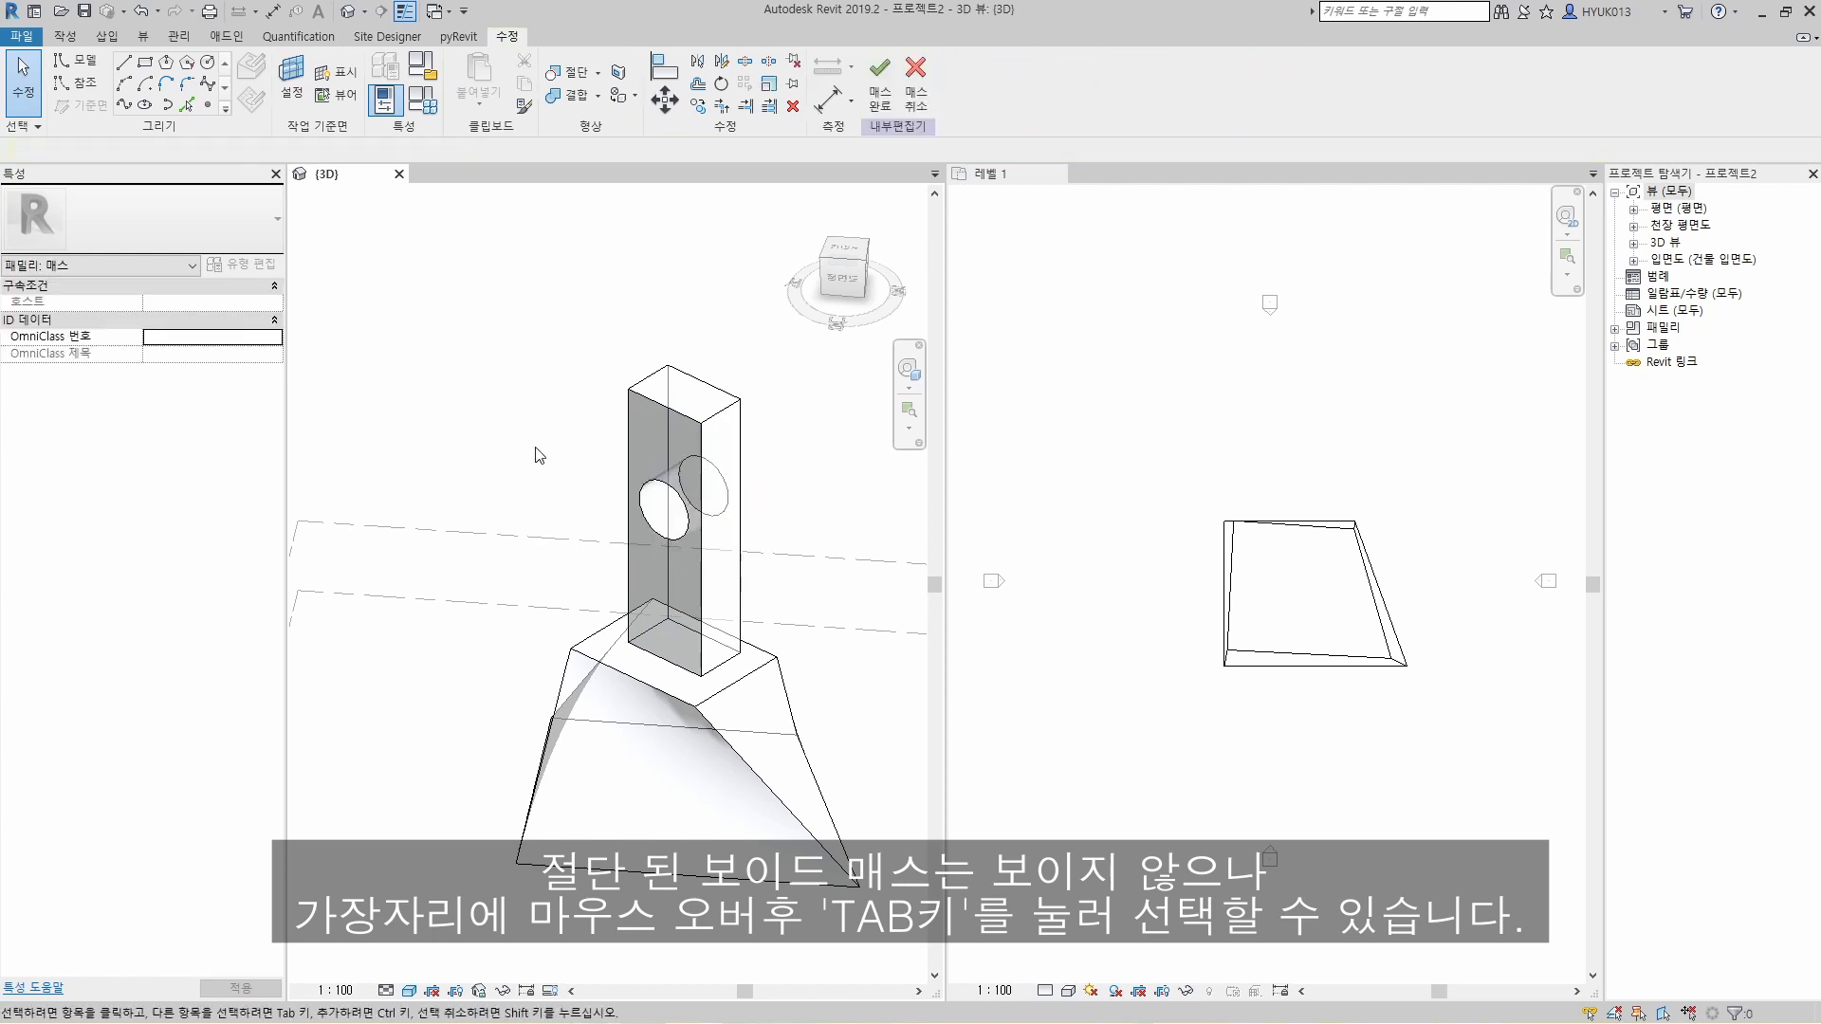
Step: Sketch a rectangle on Level 1 in the plan view, clear of the mass on its lower-left side
scroll(537, 470, "down", 2)
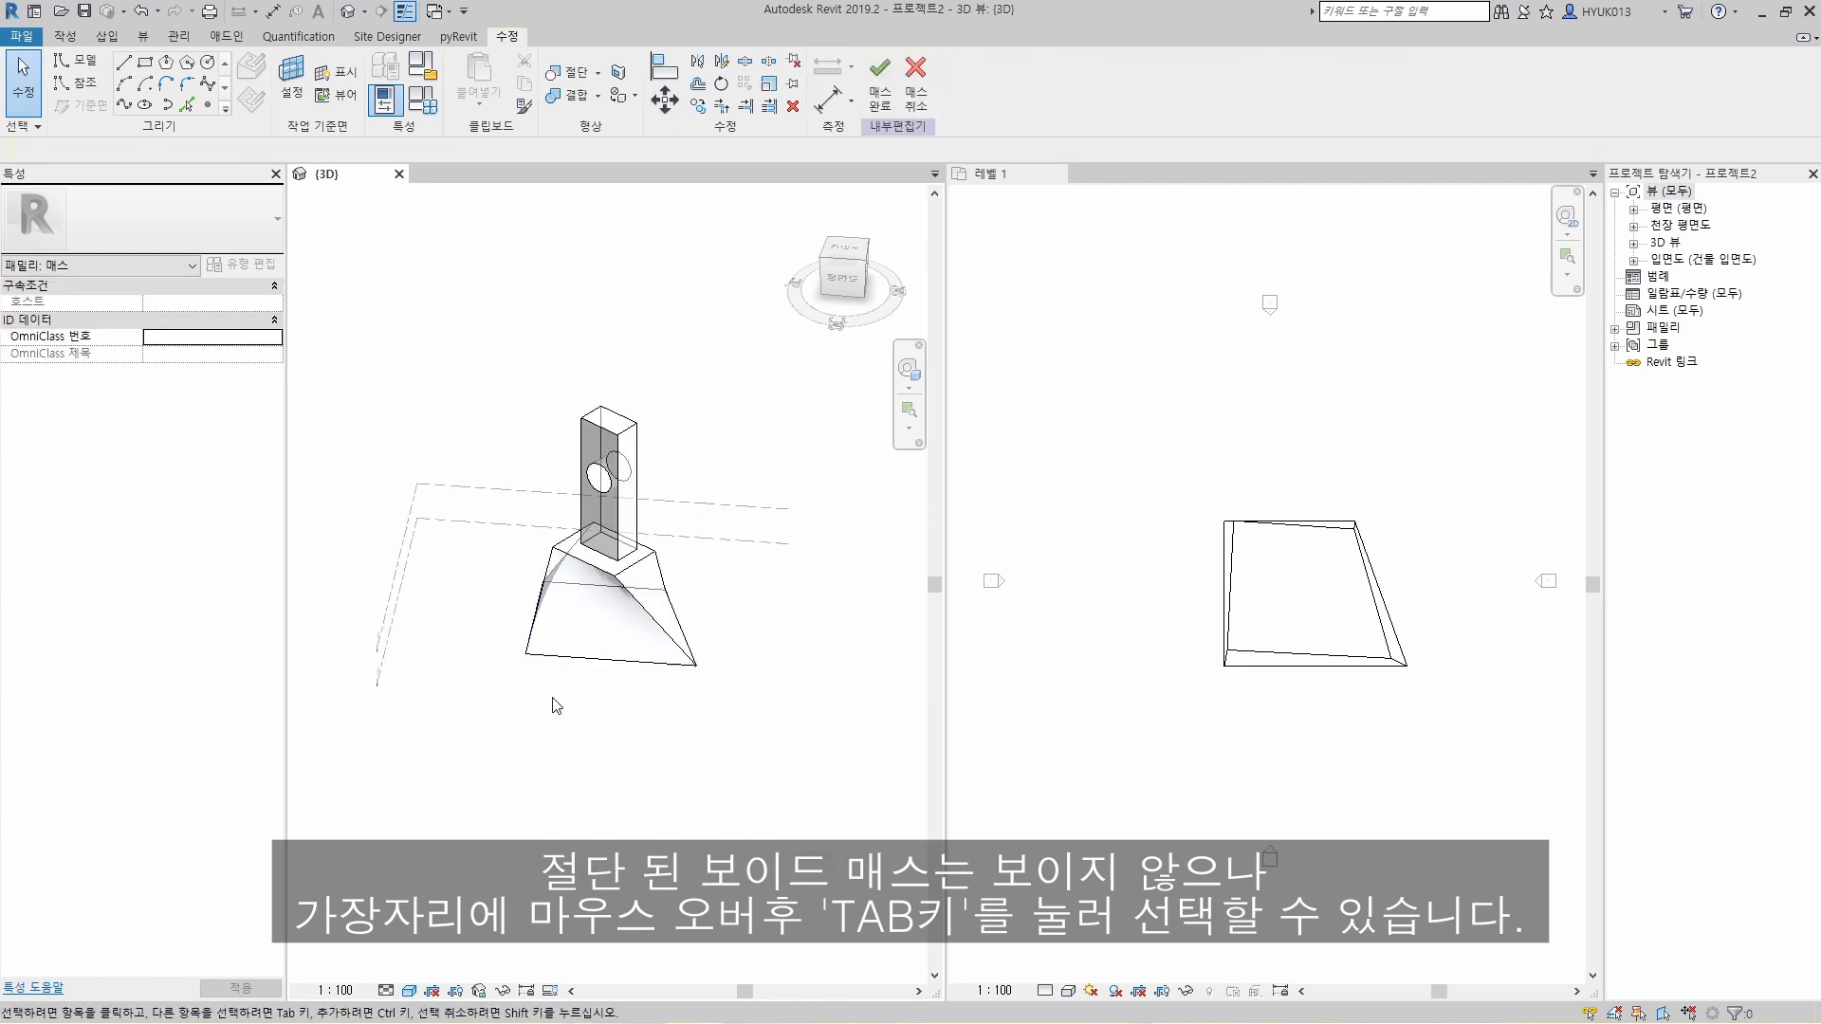
left_click(149, 69)
left_click(1101, 649)
left_click(1178, 714)
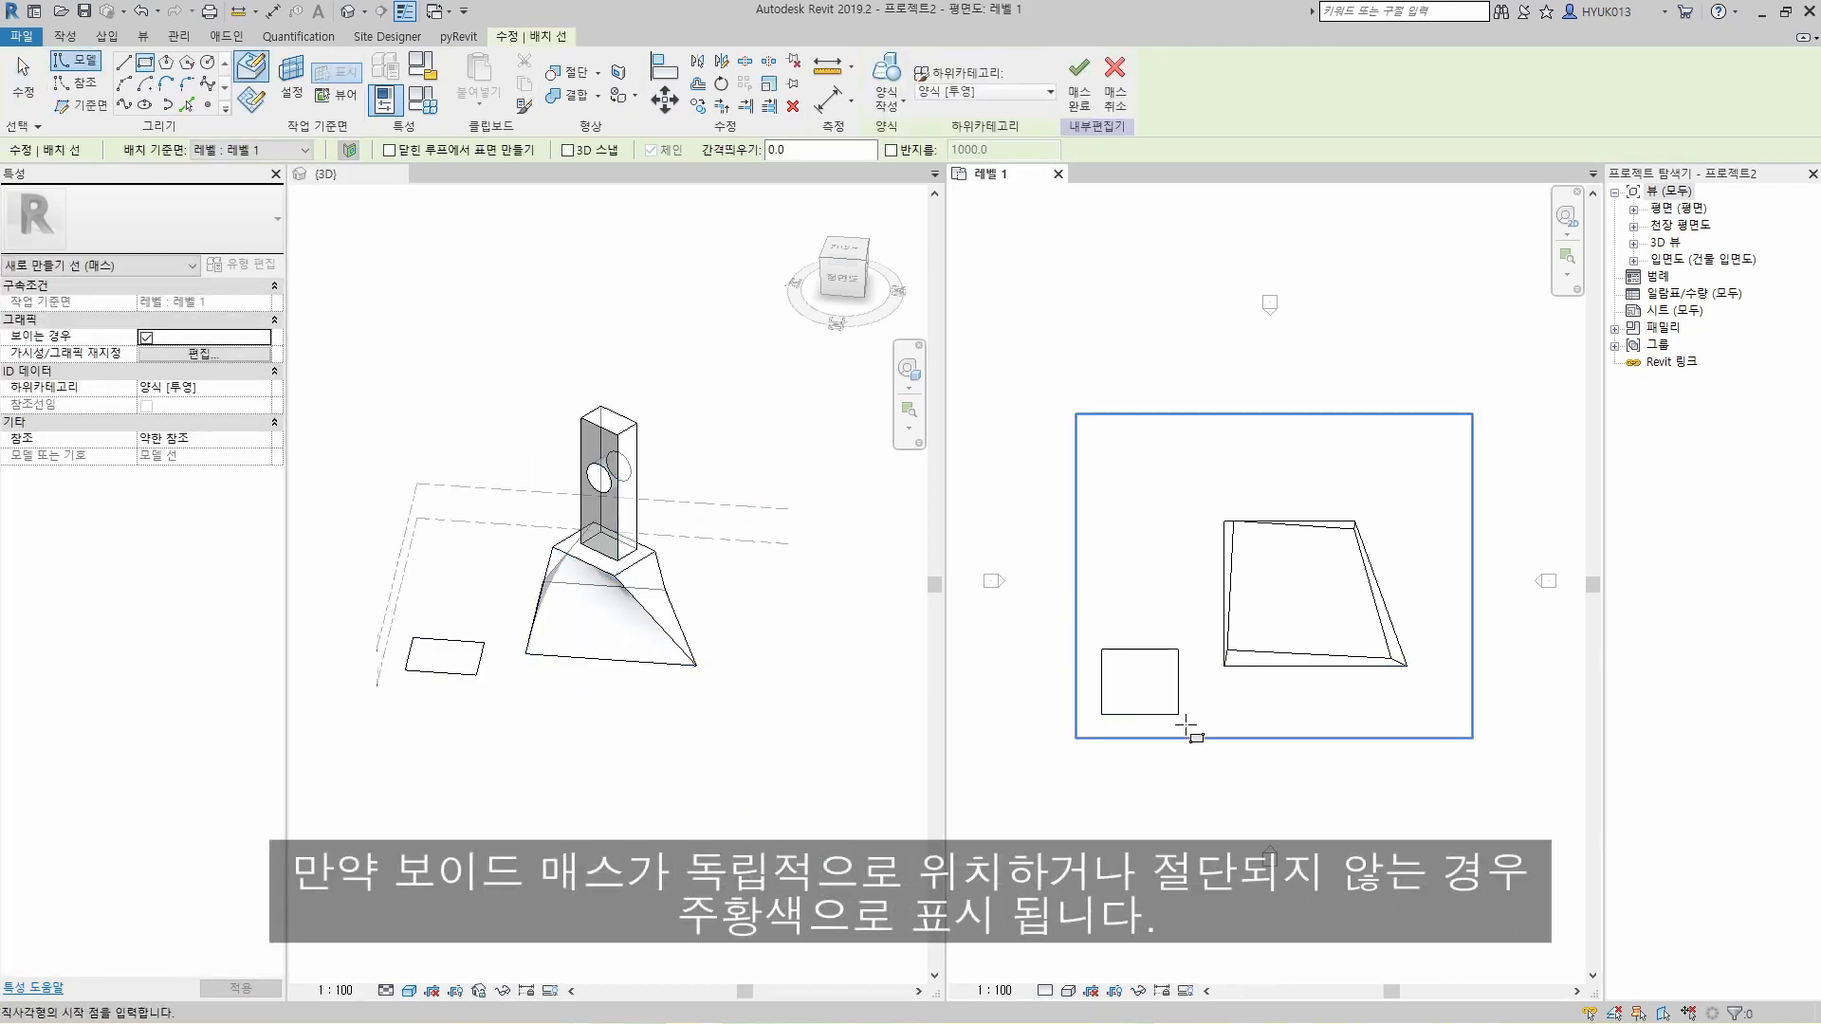
key("Escape")
key("Escape")
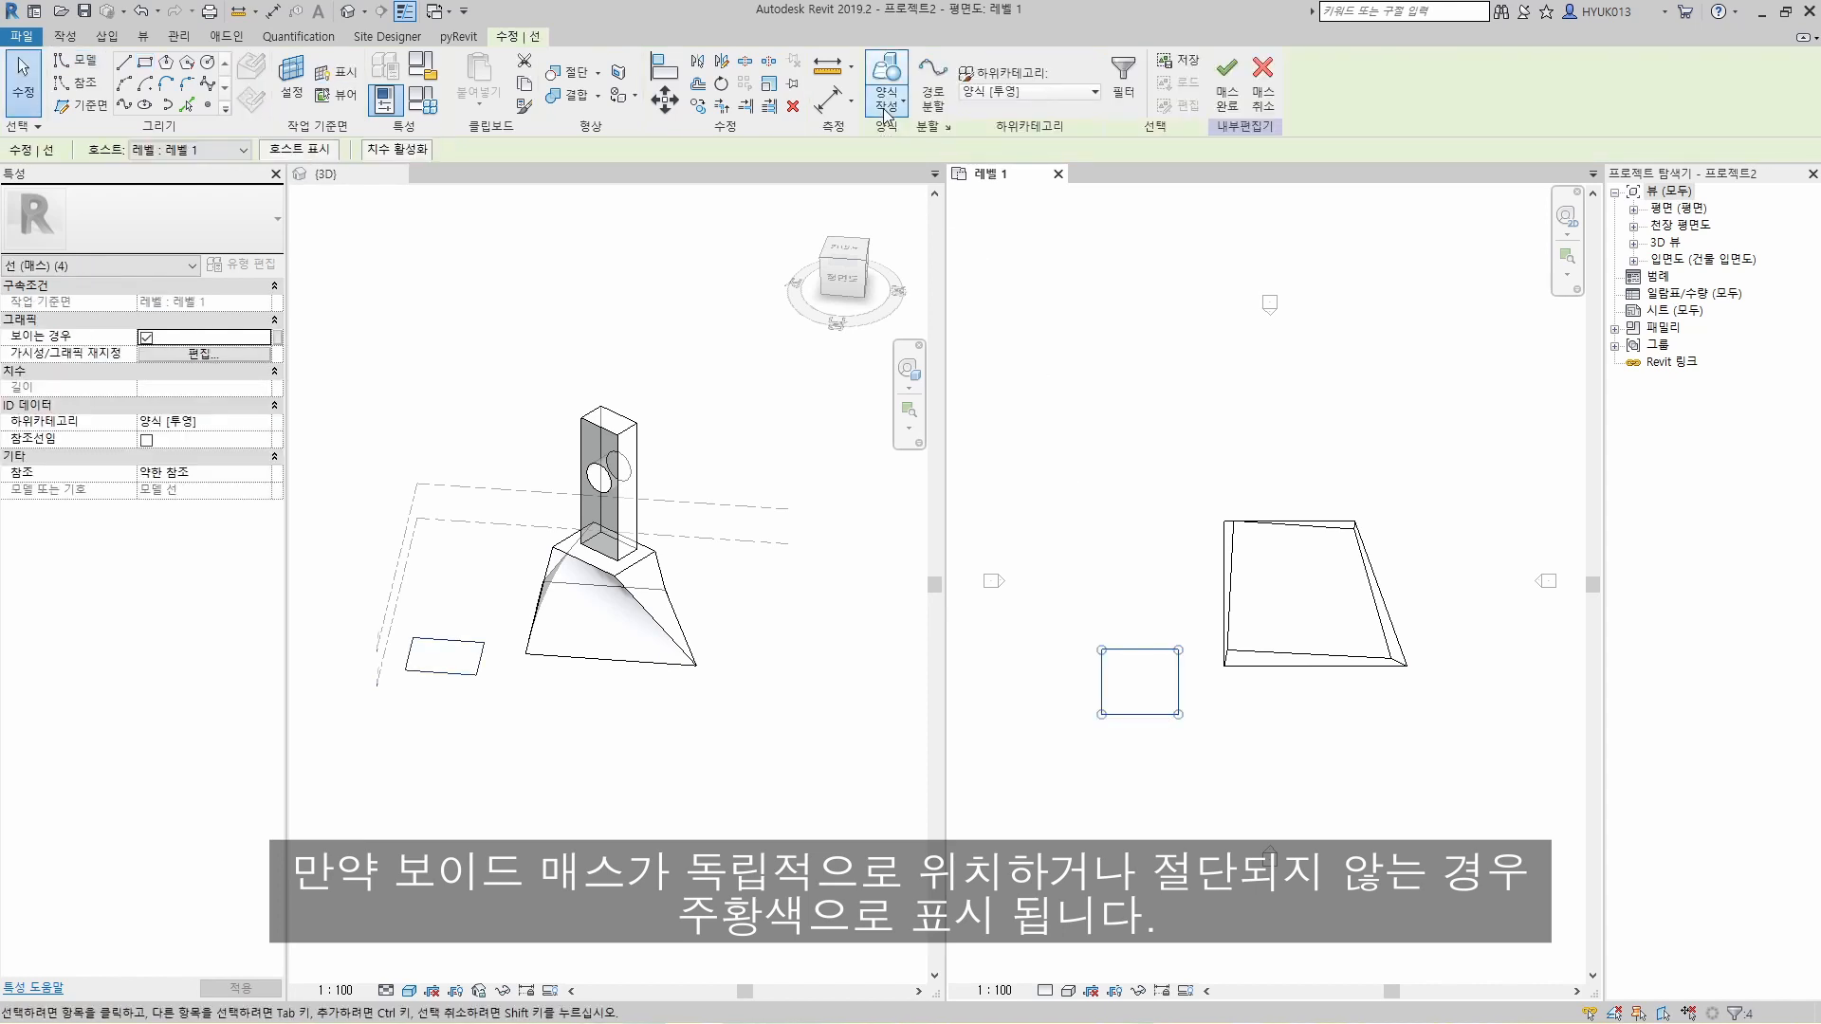
Step: Create a void form from the rectangle and move it to overlap the lower-left corner of the mass's base
left_click(884, 112)
left_click(912, 175)
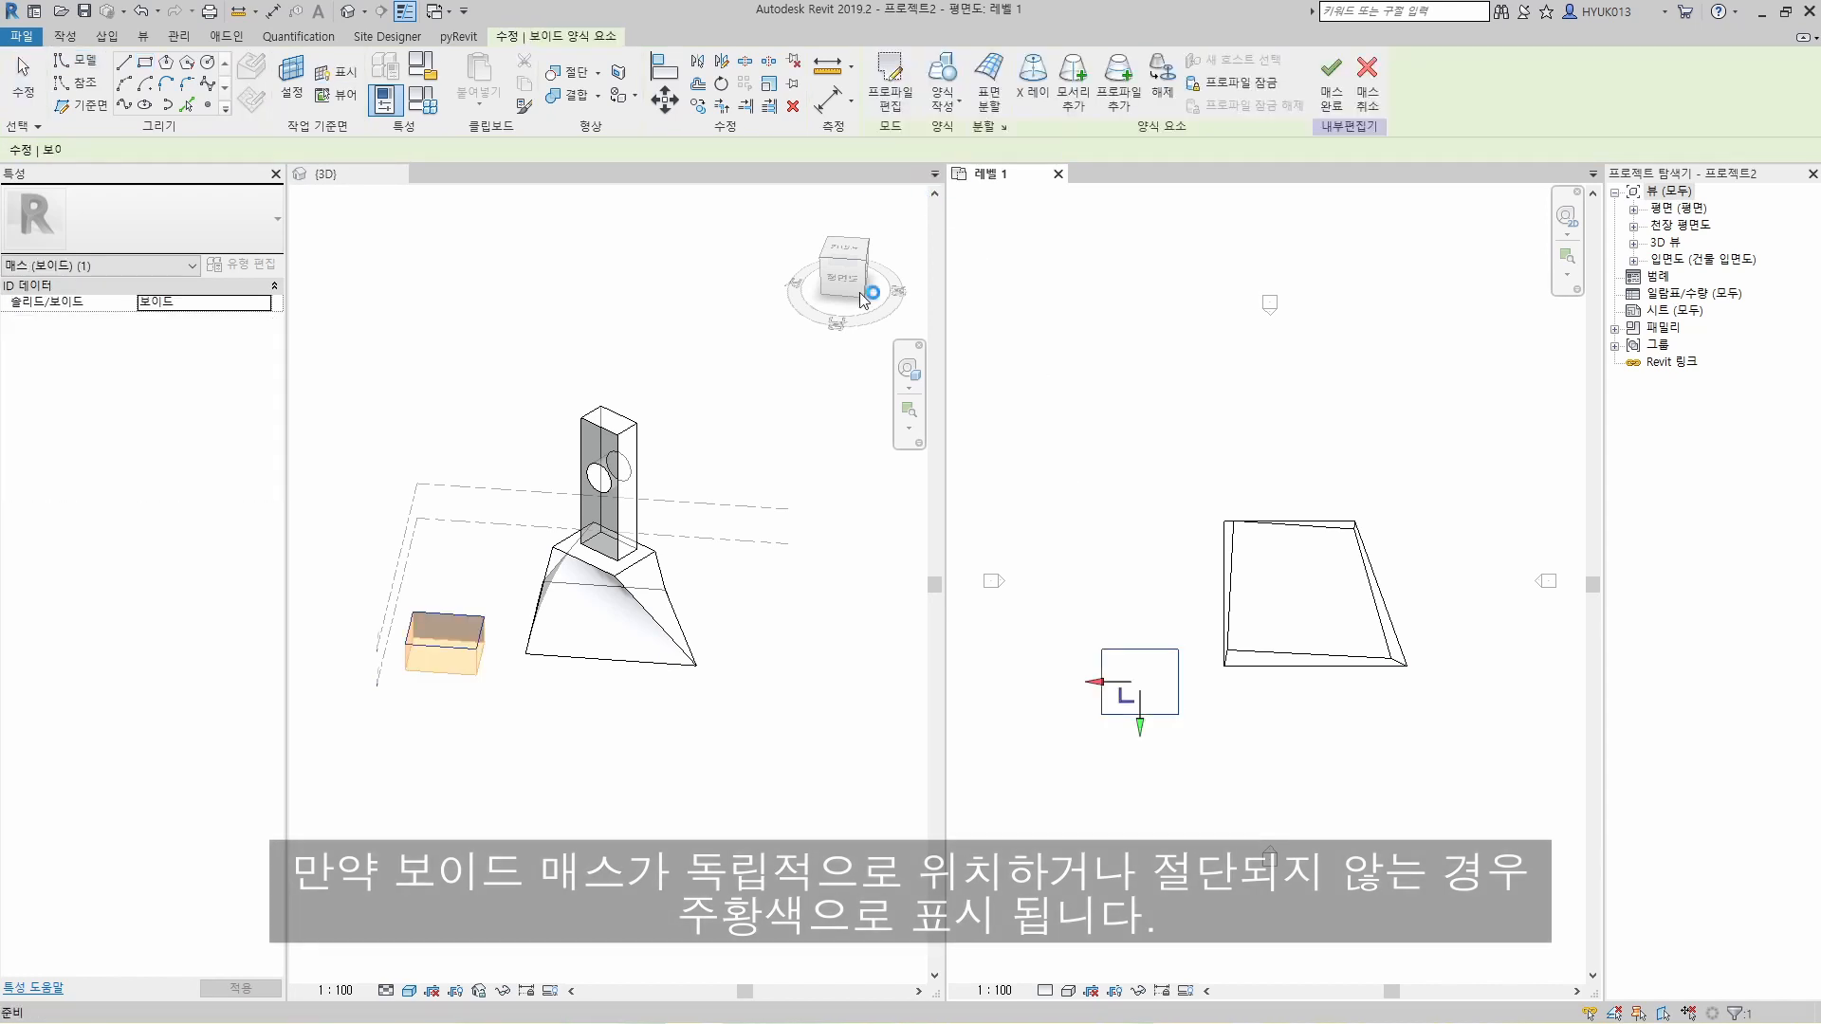
left_click(543, 706)
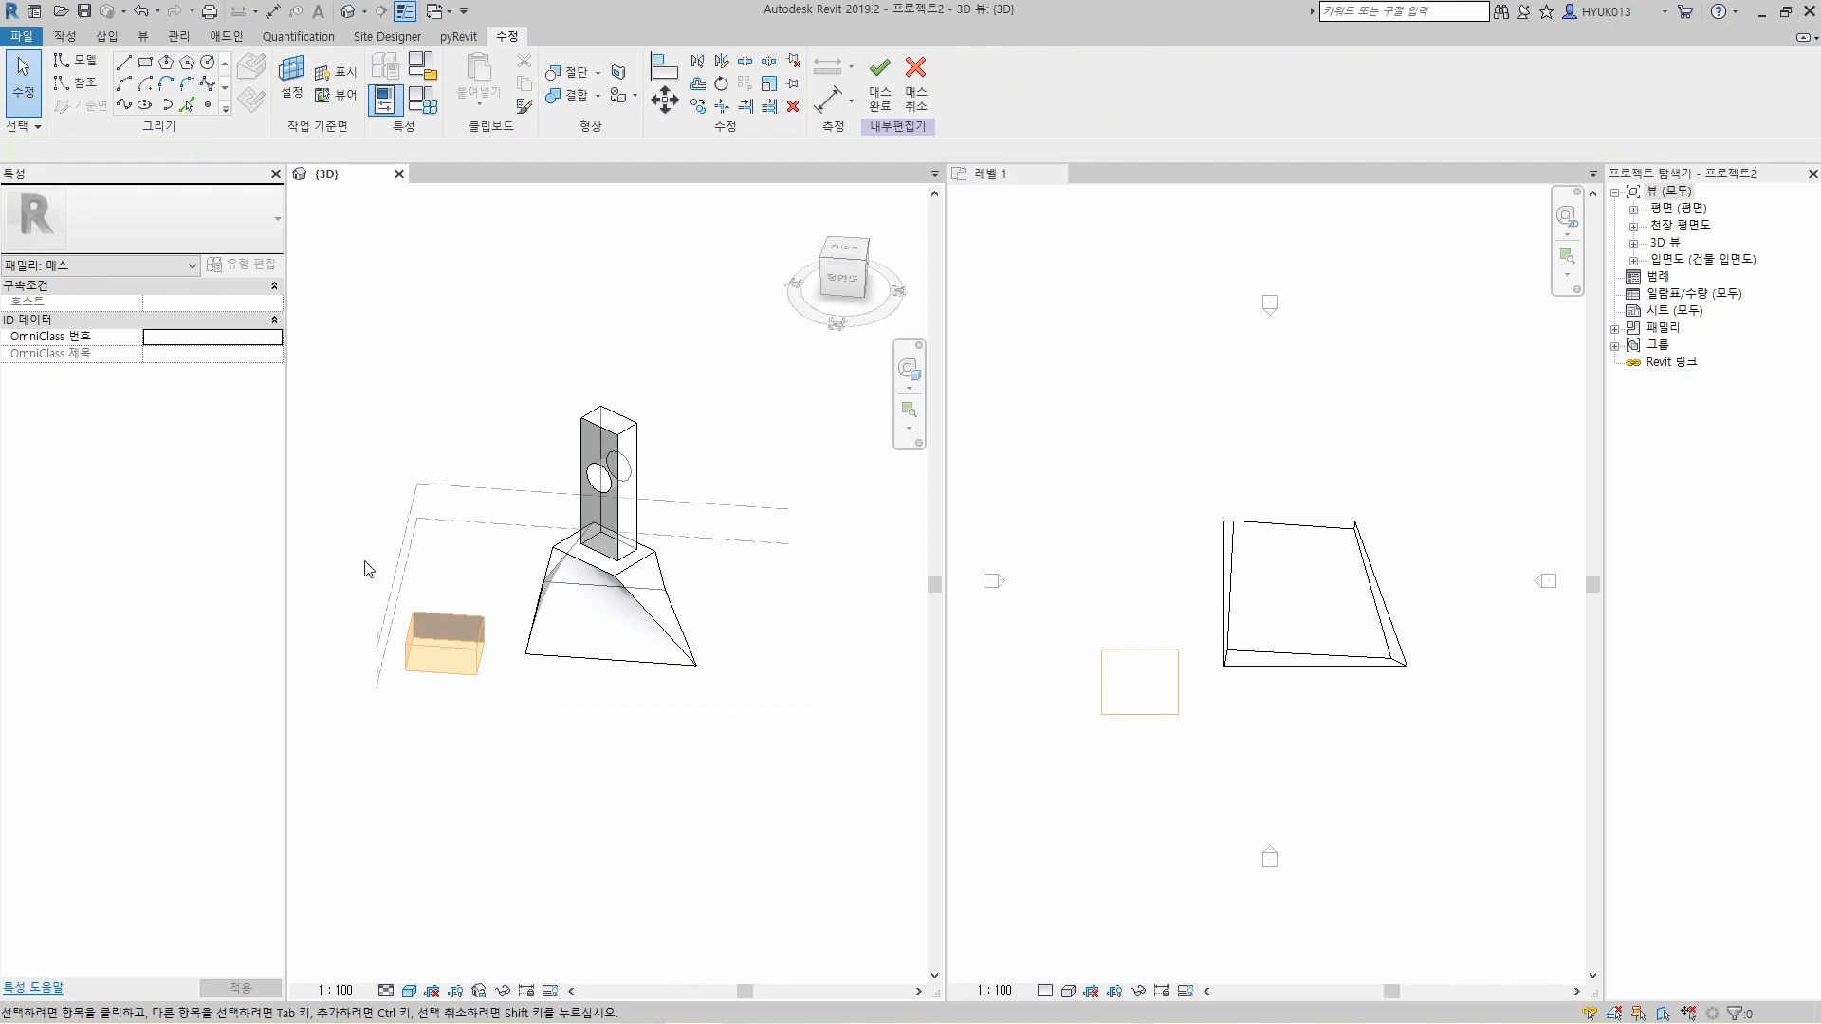
mouse_move(366, 565)
left_mouse_down()
mouse_move(479, 691)
mouse_move(504, 700)
mouse_move(537, 671)
left_mouse_up()
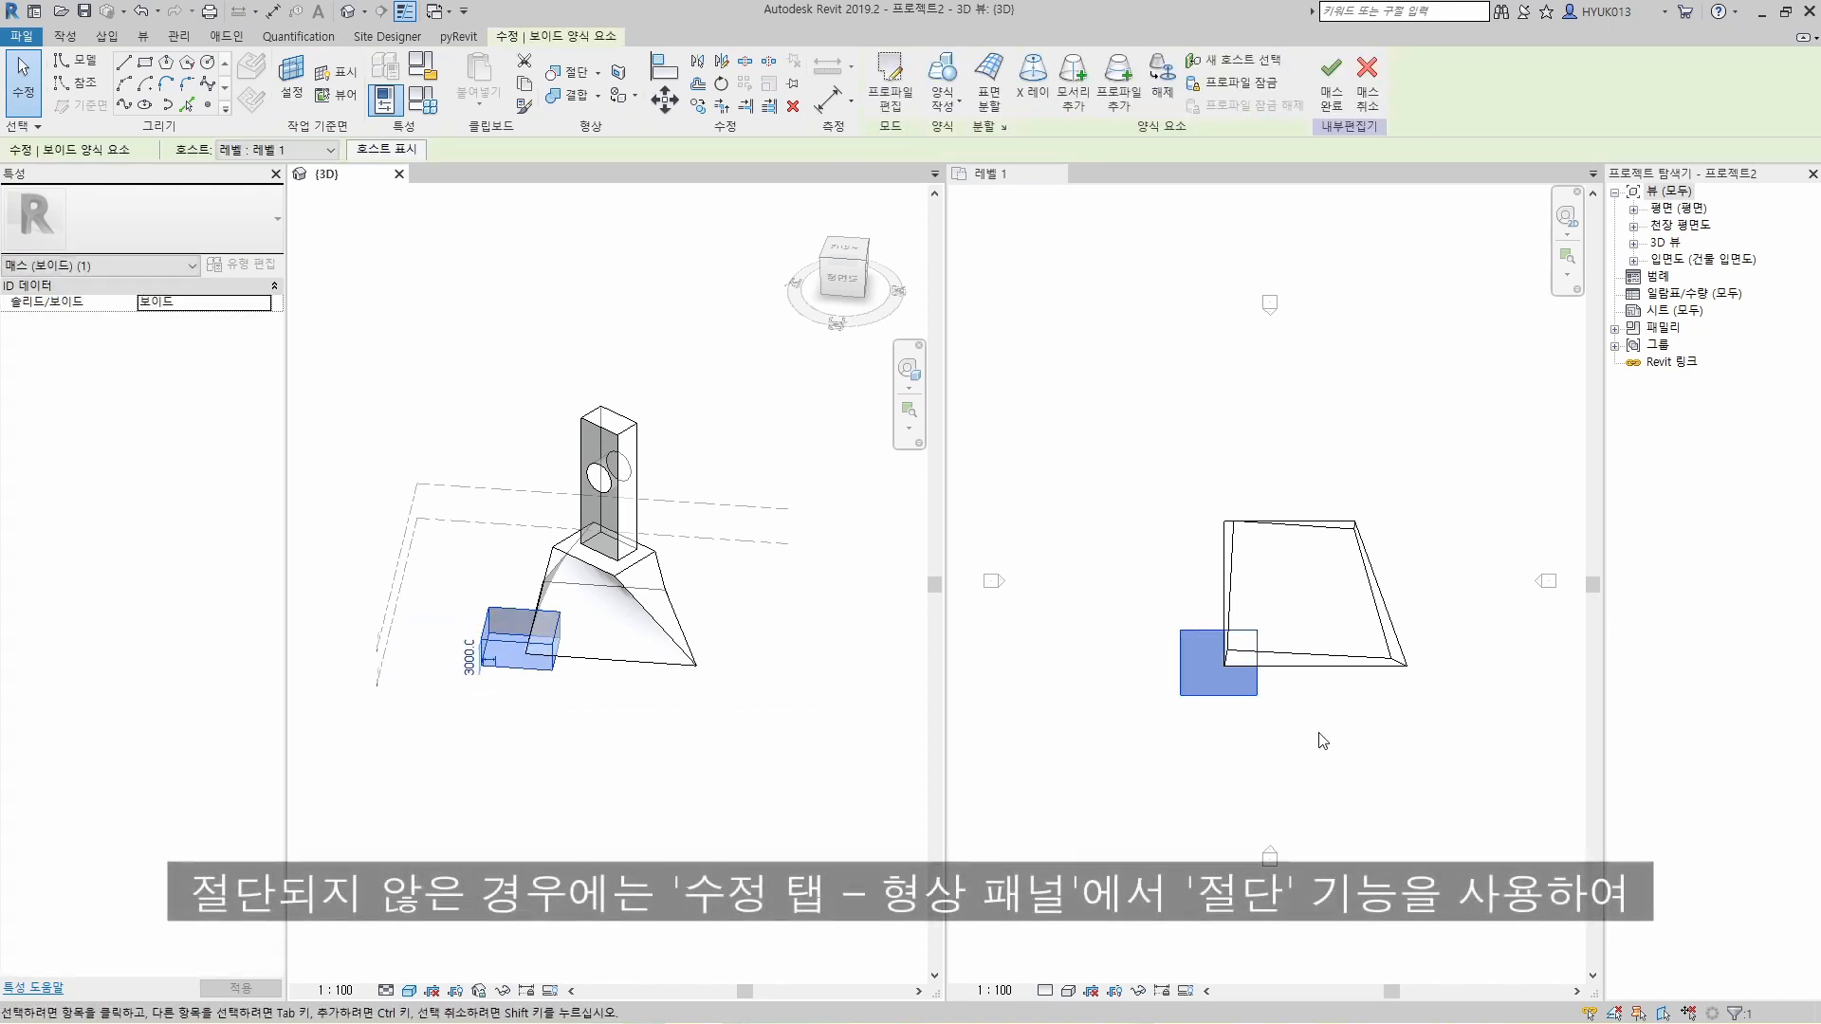
left_click(1305, 695)
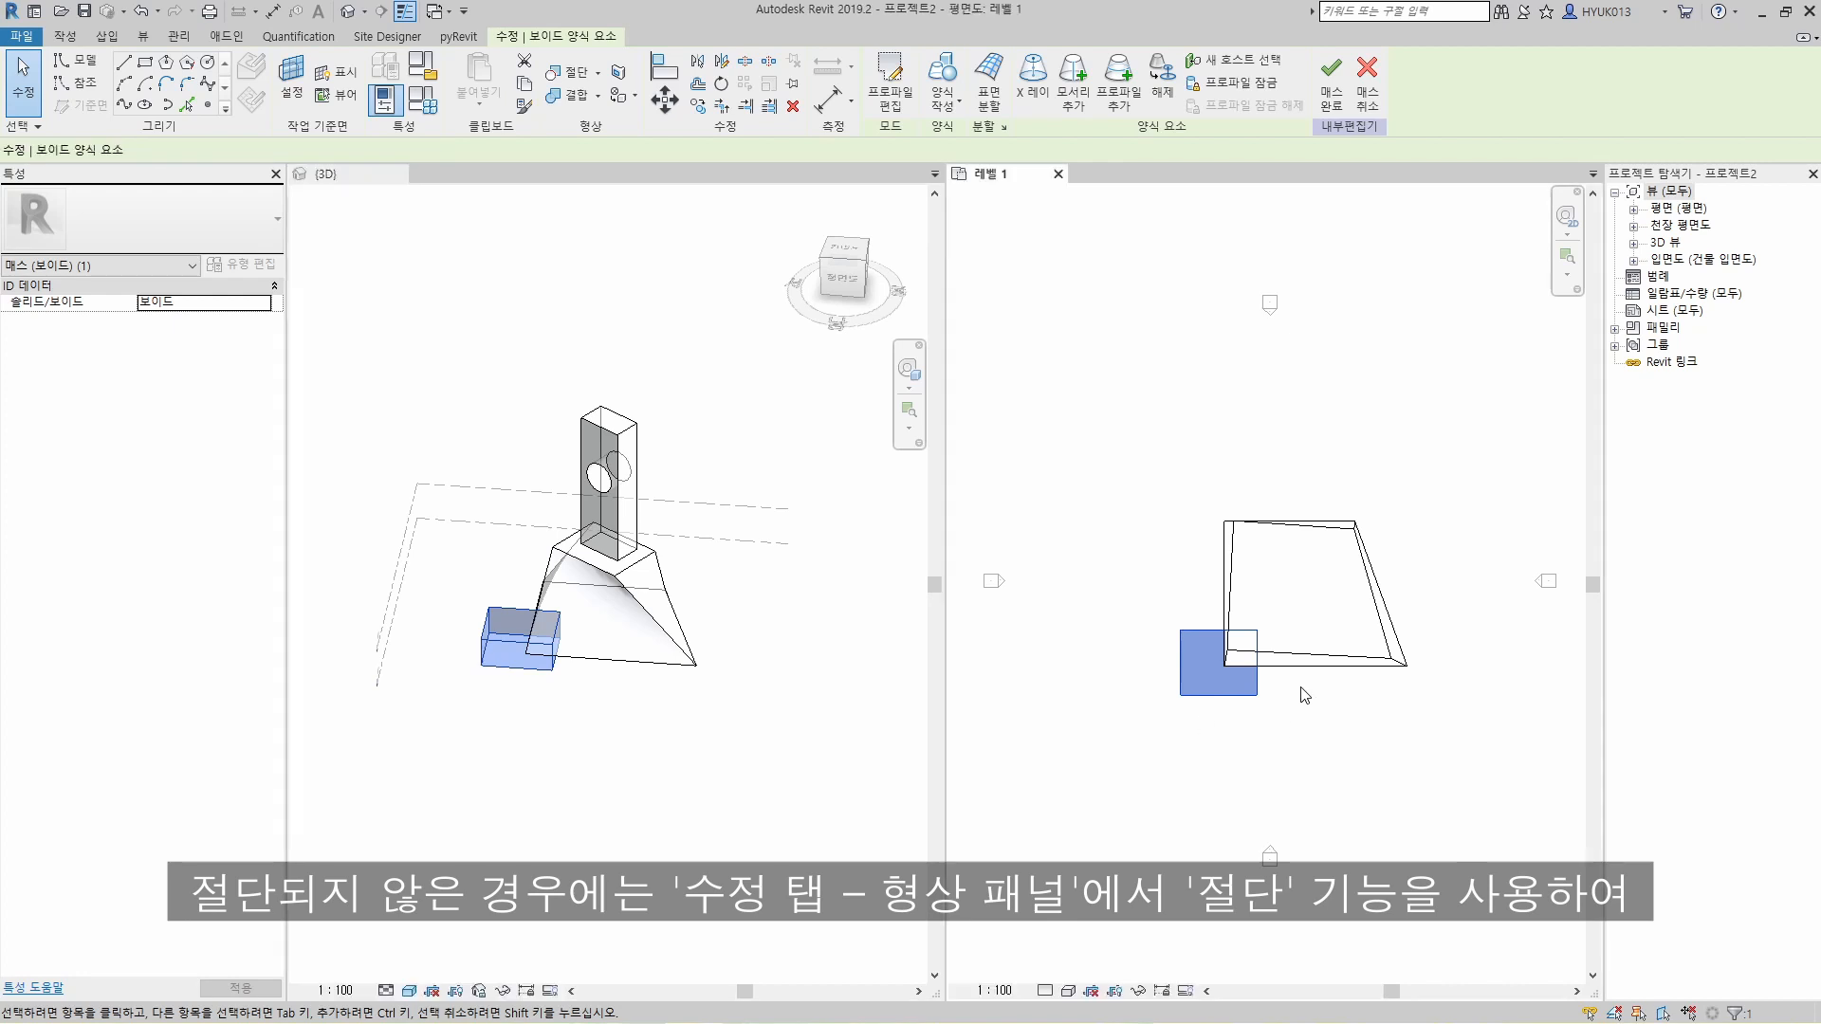
Step: Cut the base mass with the overlapping box void using Cut Geometry
left_click(600, 76)
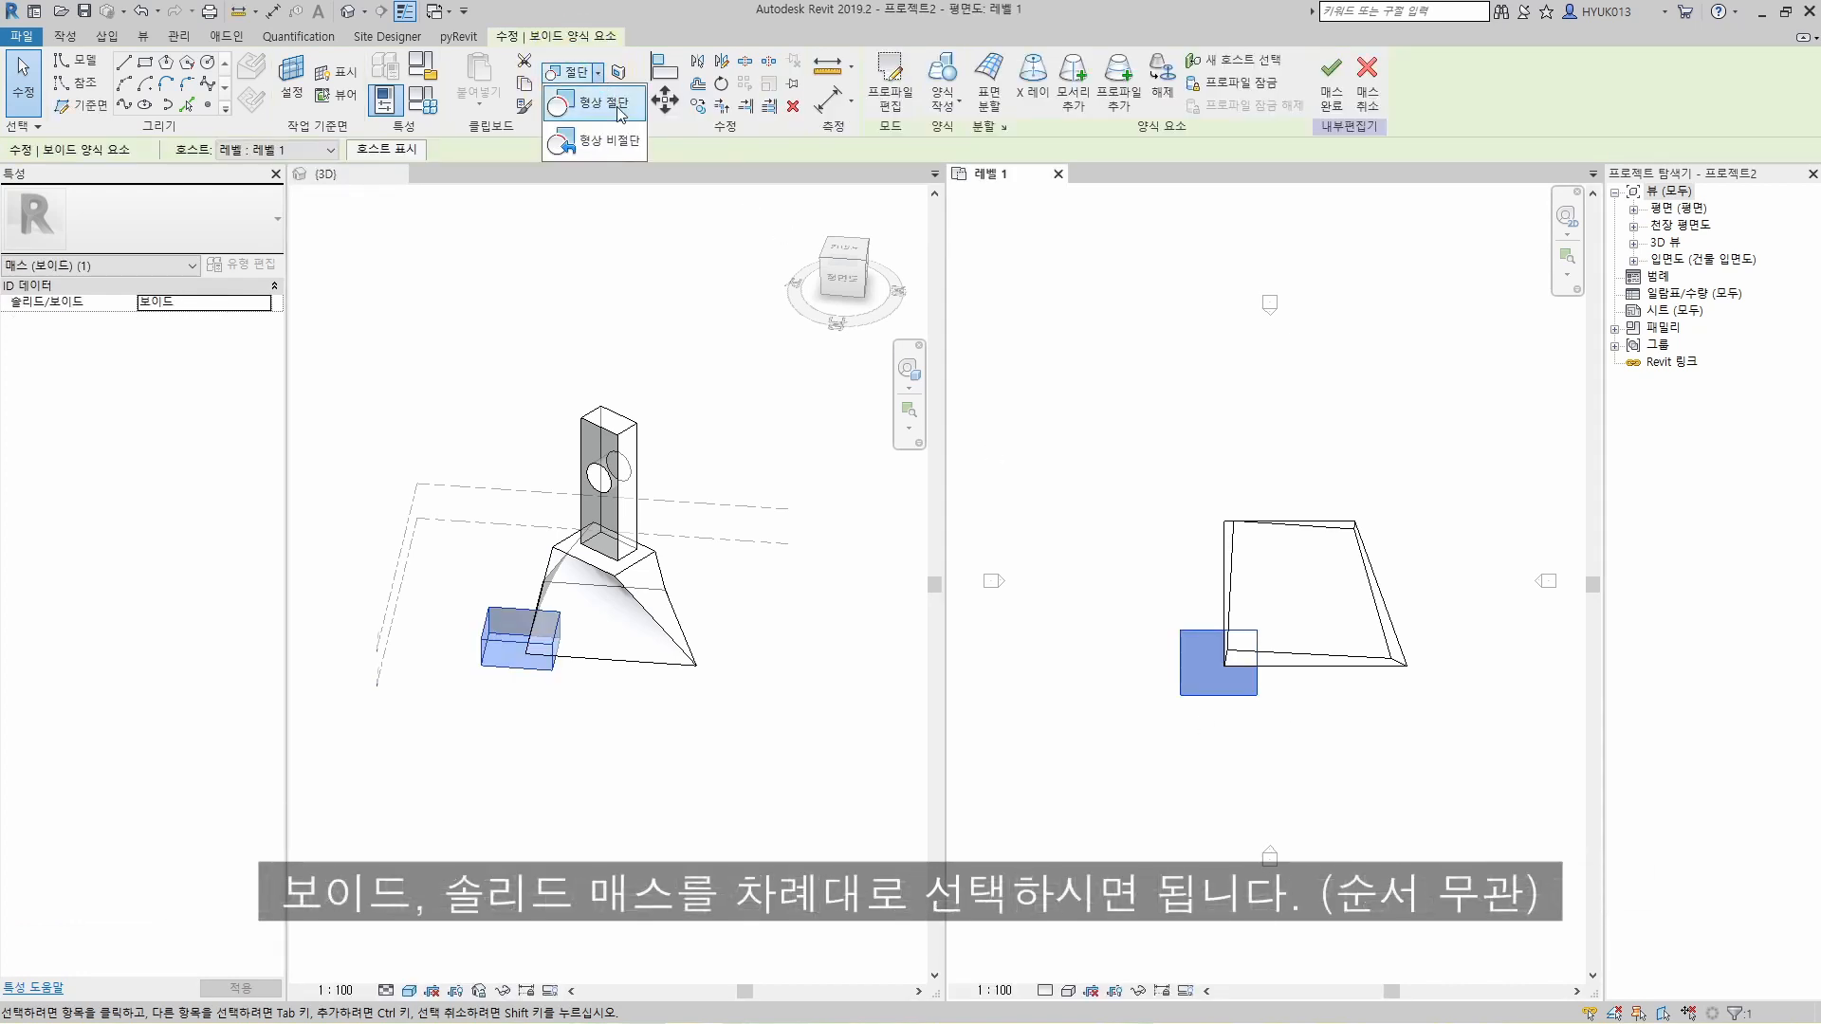
left_click(619, 111)
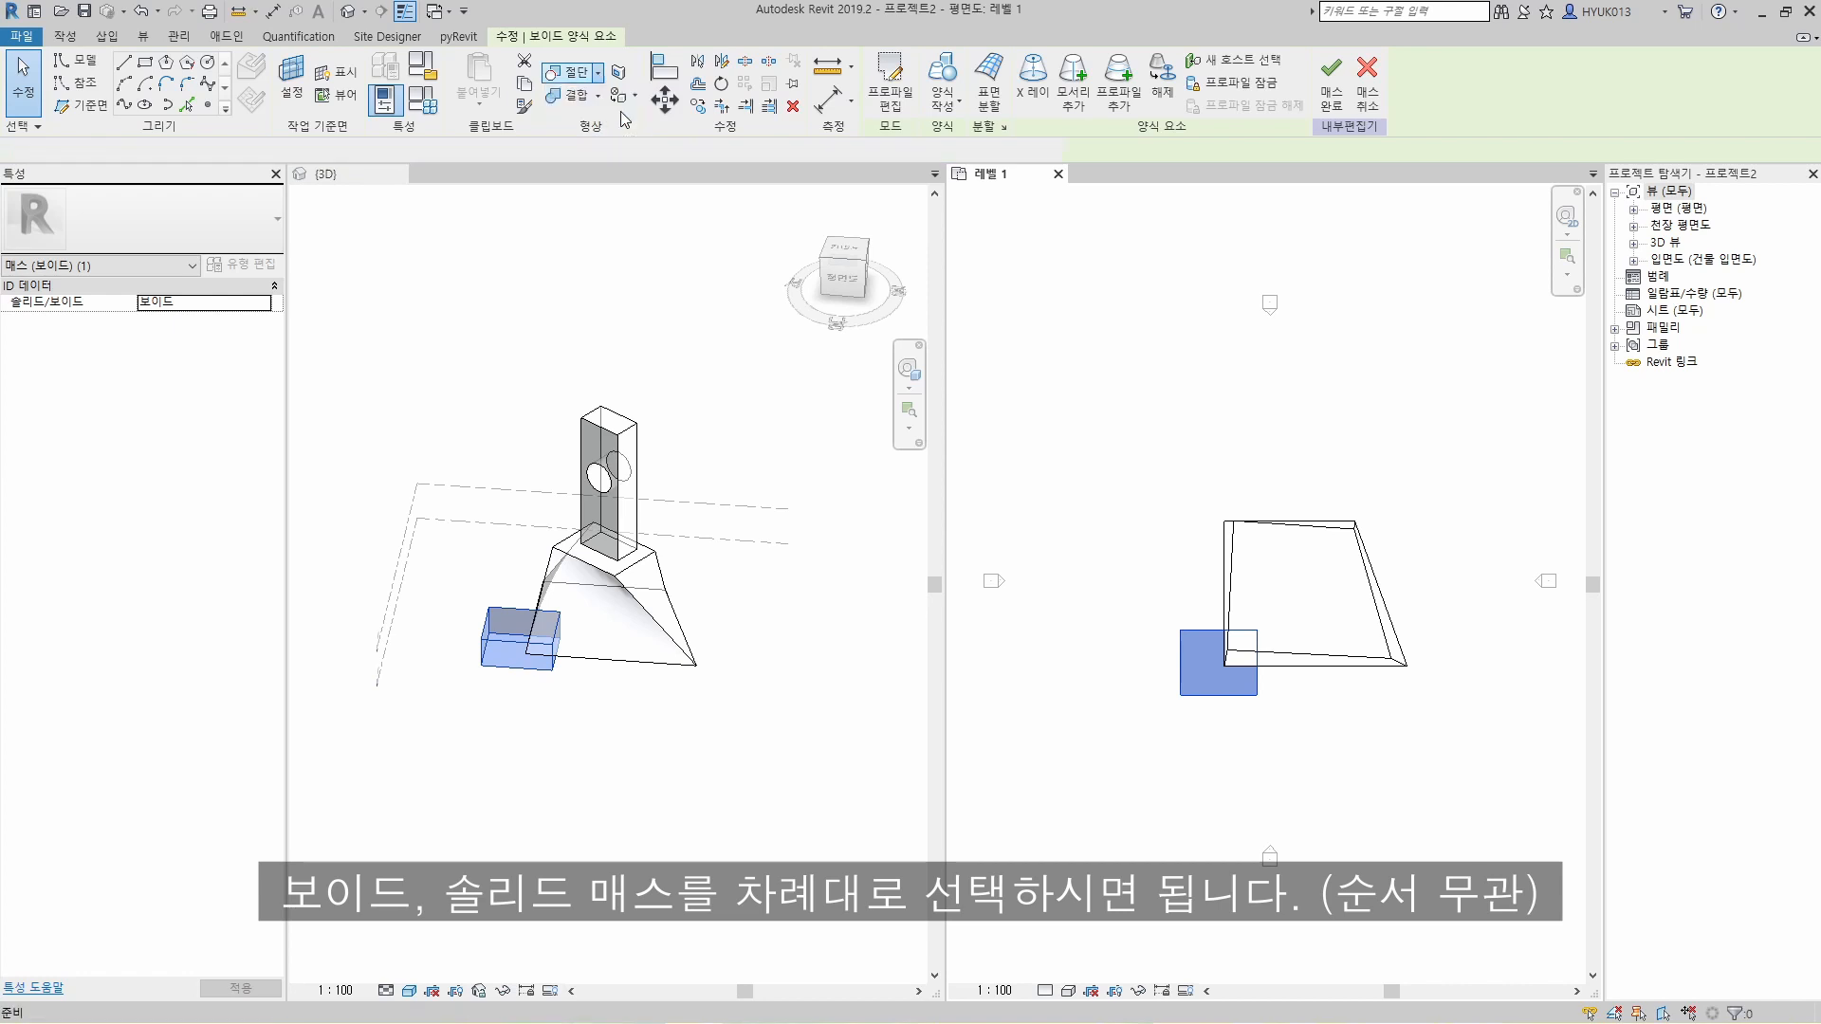
left_click(1227, 694)
left_click(1287, 657)
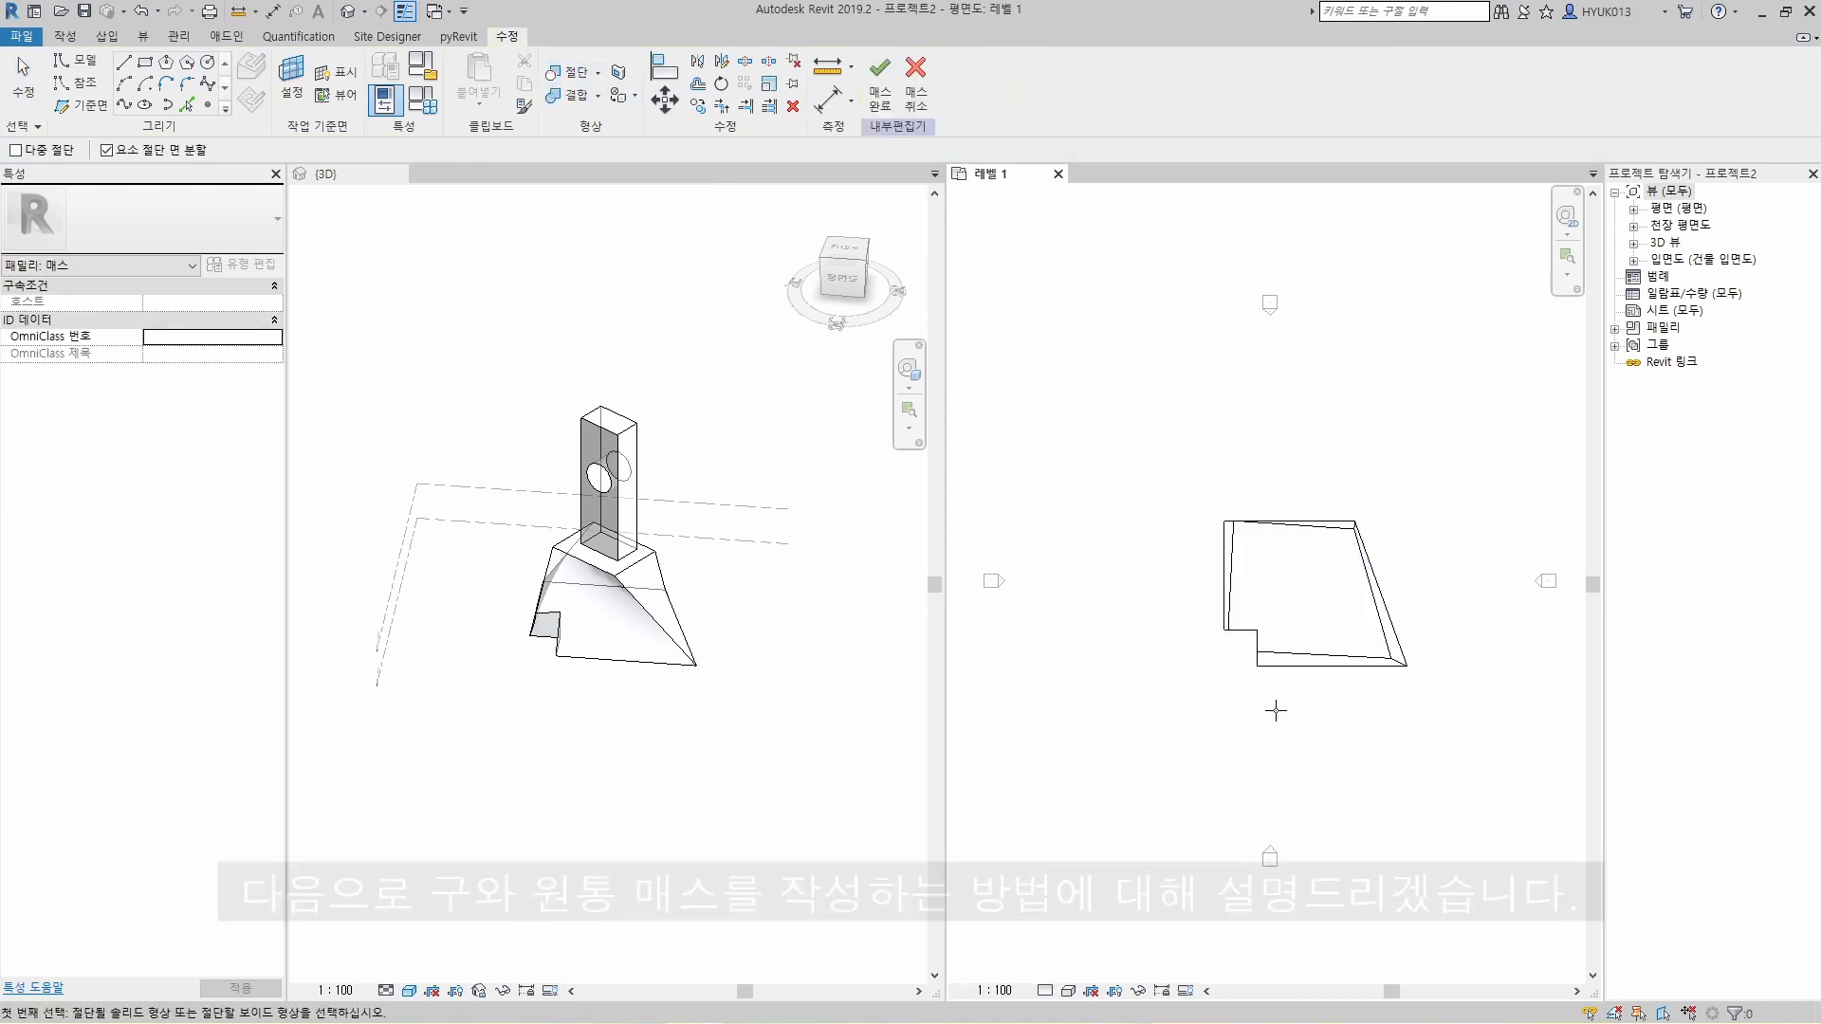
key("Escape")
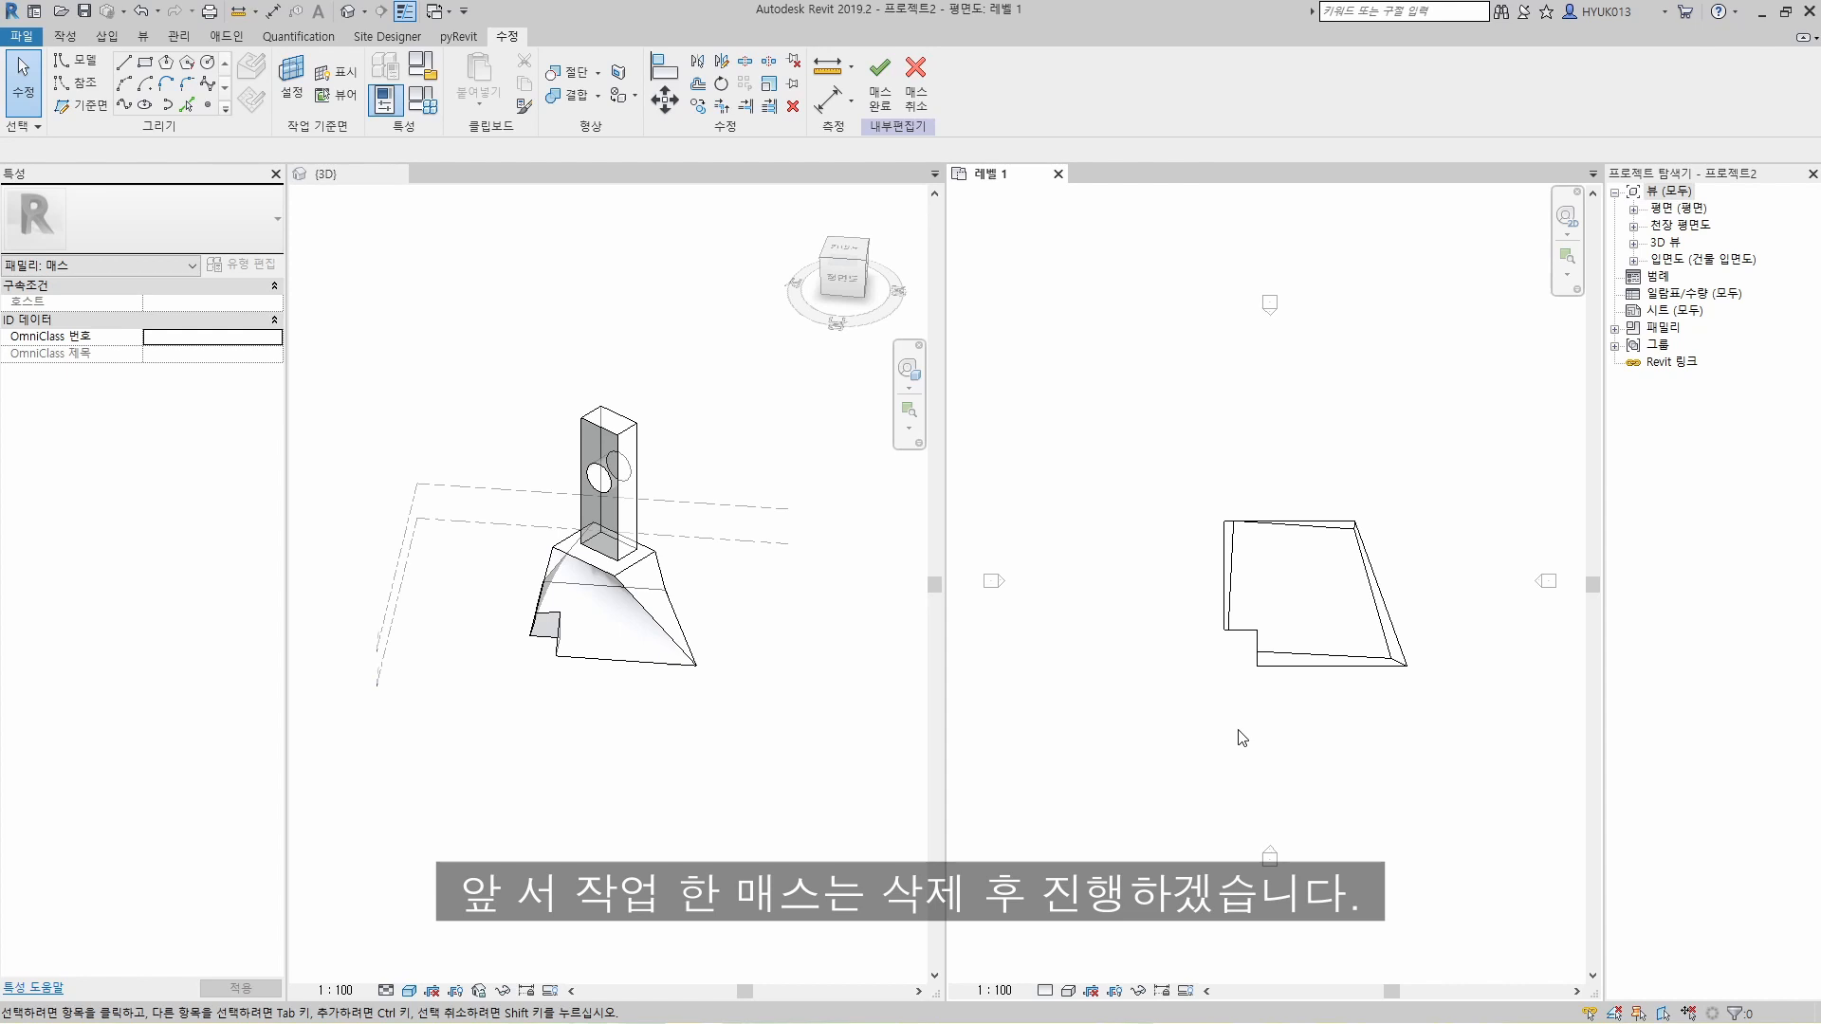
Step: Delete all of the mass geometry
left_click_drag(456, 314, 745, 740)
key("Delete")
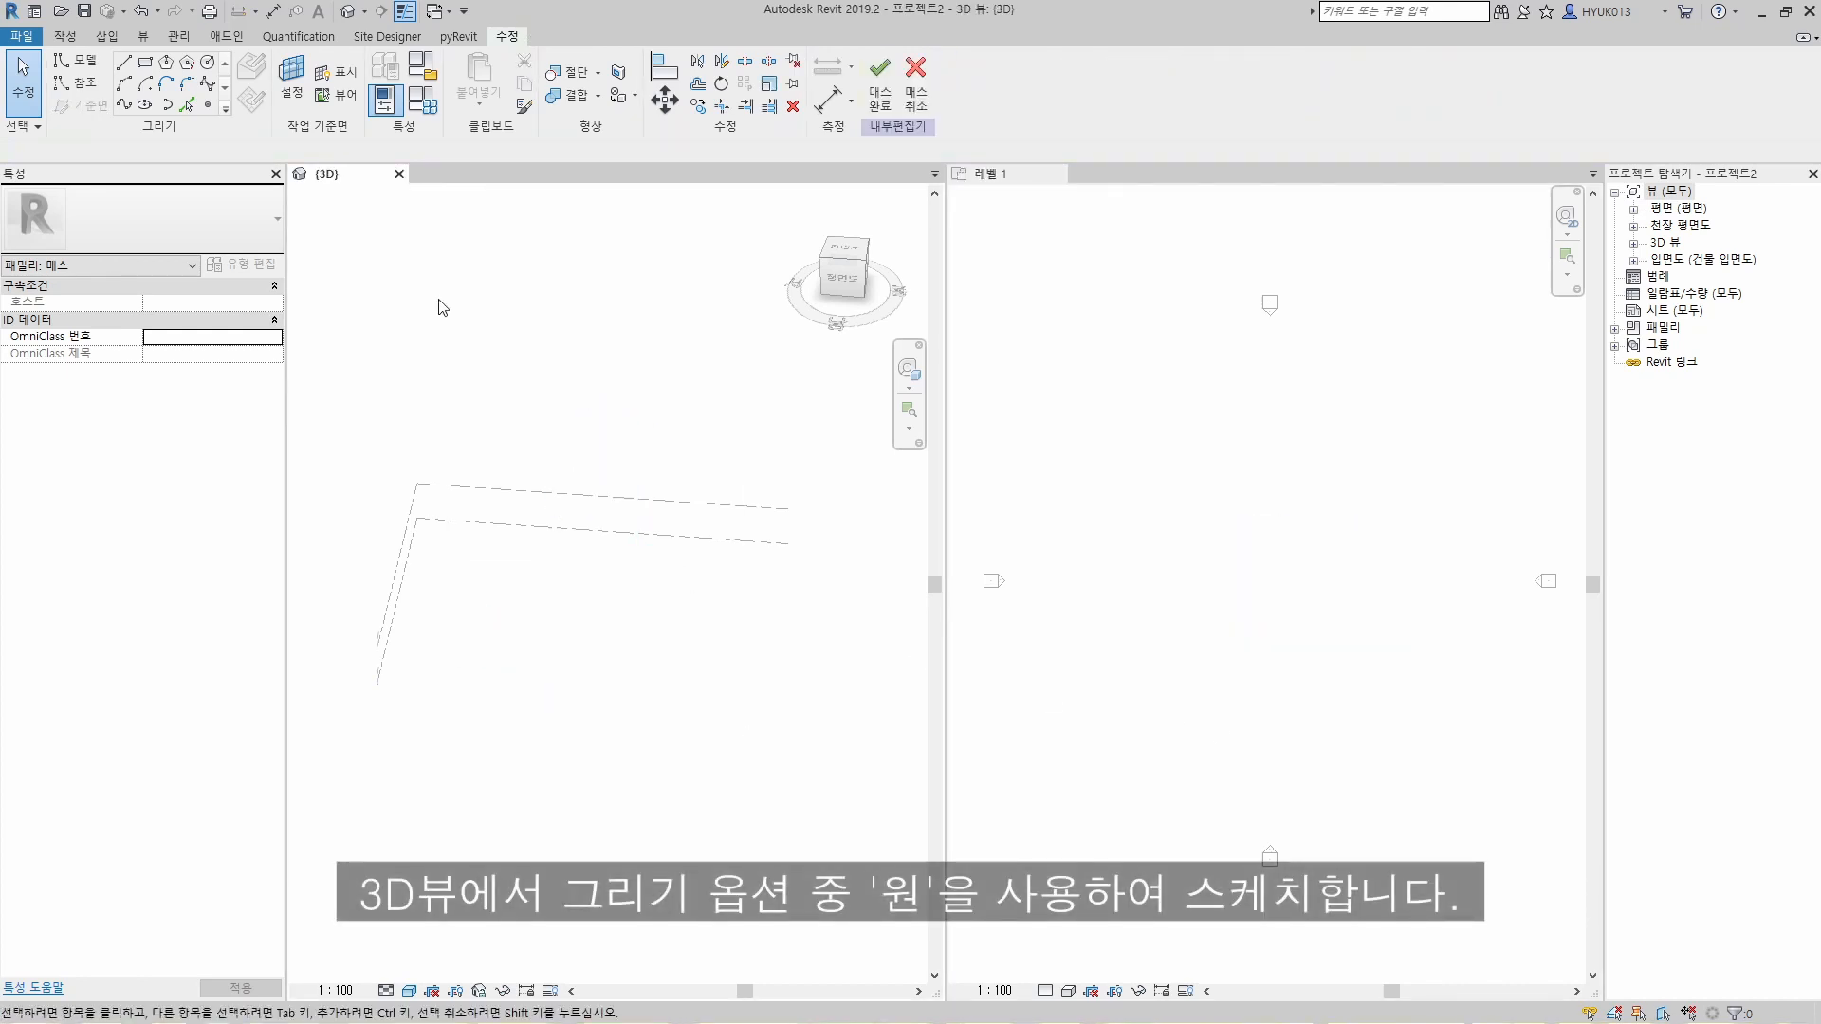
Step: Sketch a circle with a radius of about 5000 mm in the 3D view, with Level 1 as the placement plane
left_click(207, 63)
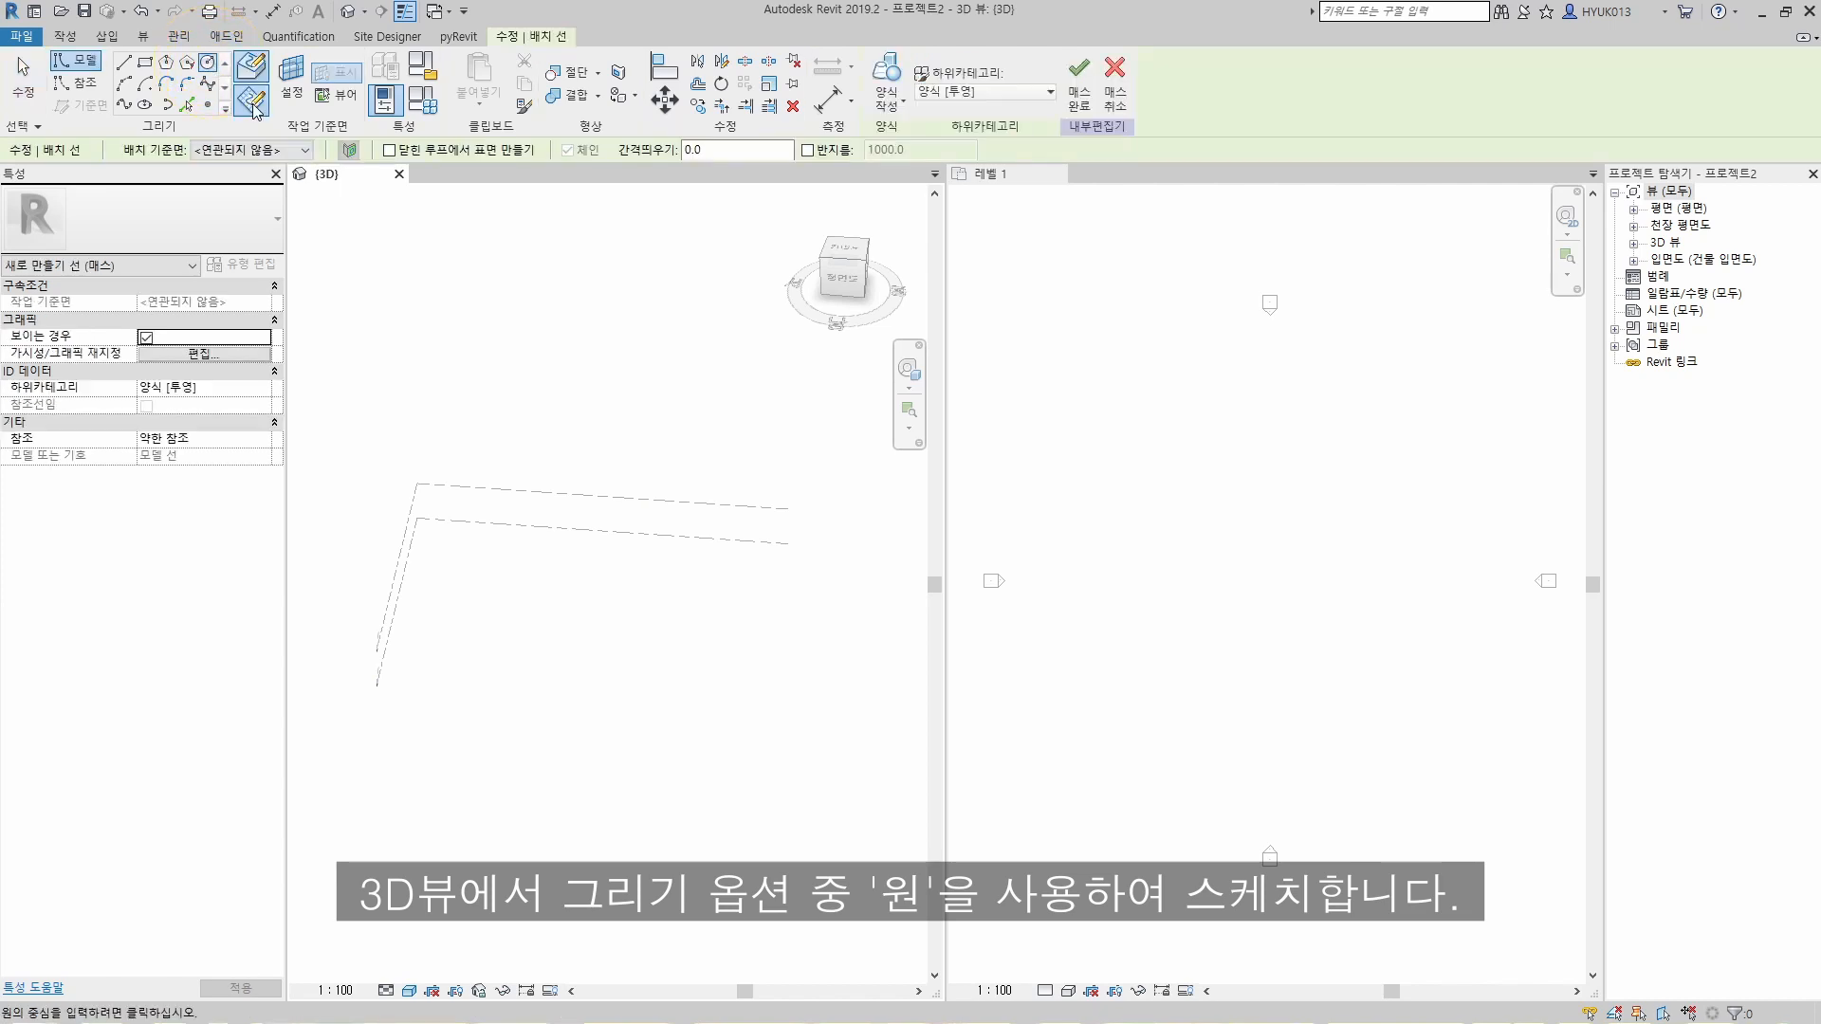
left_click(268, 152)
left_click(237, 181)
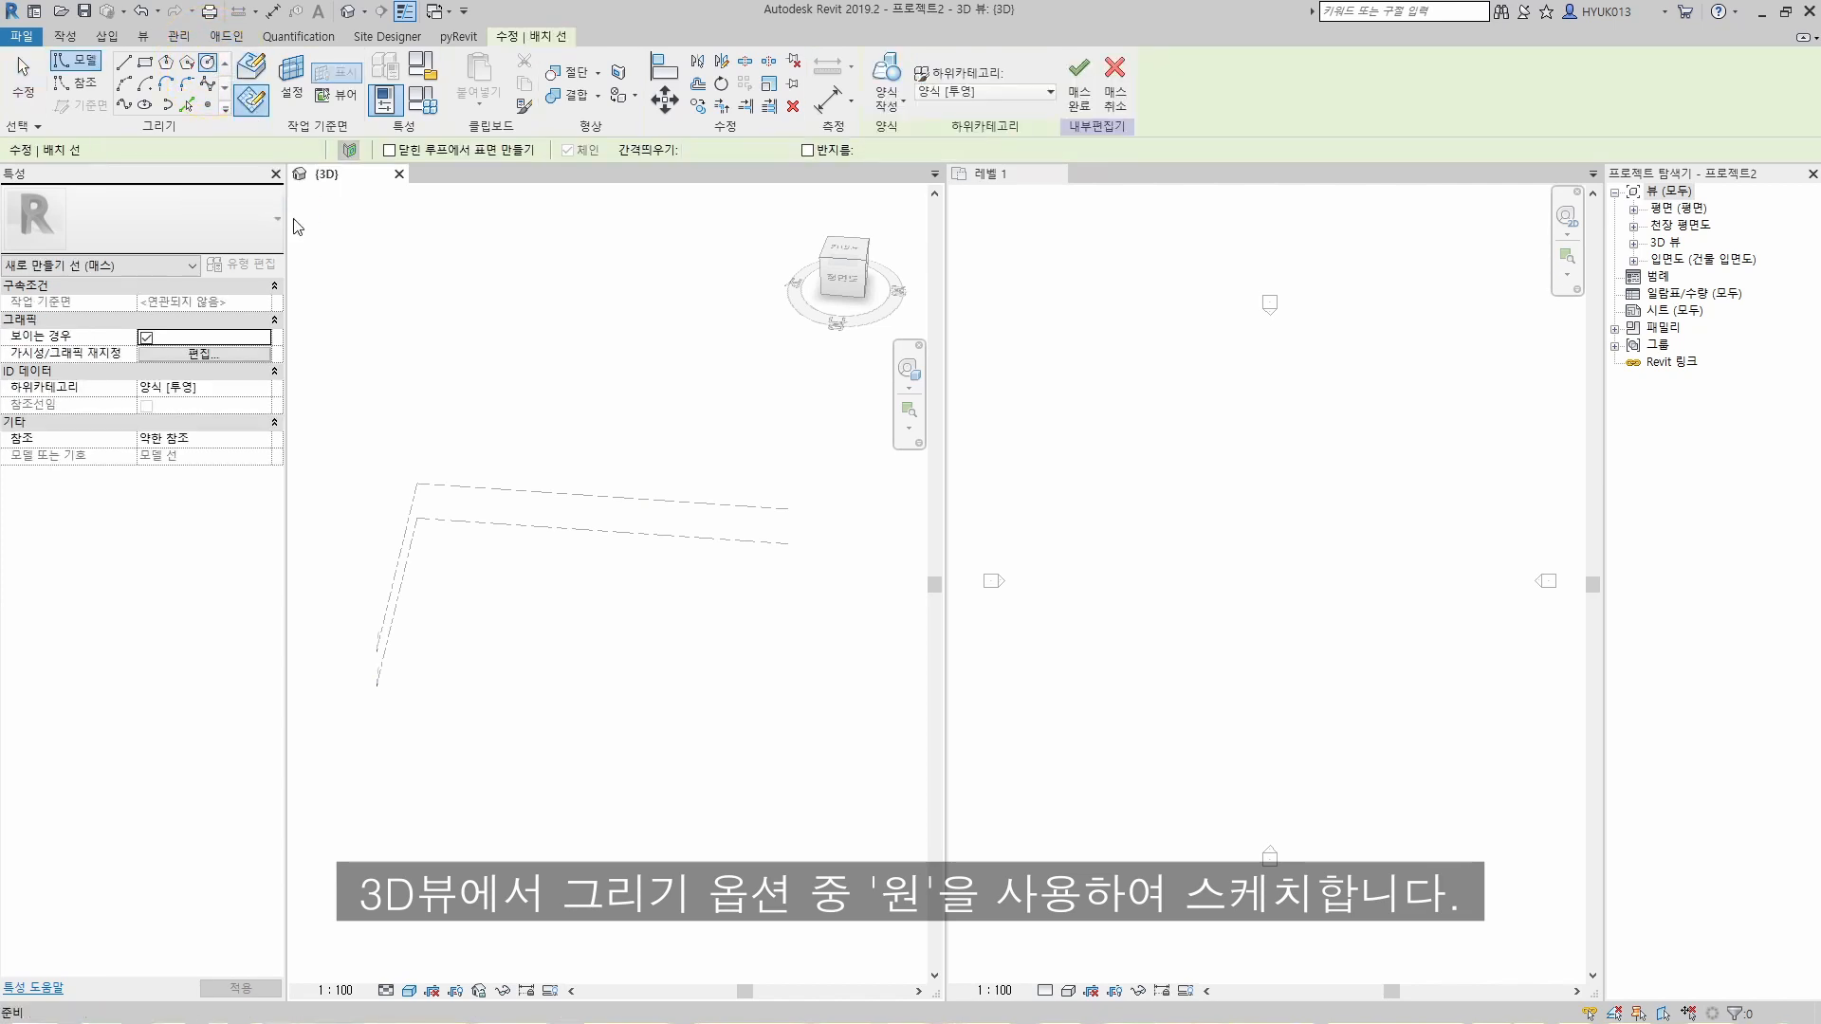
left_click(477, 611)
left_click(526, 608)
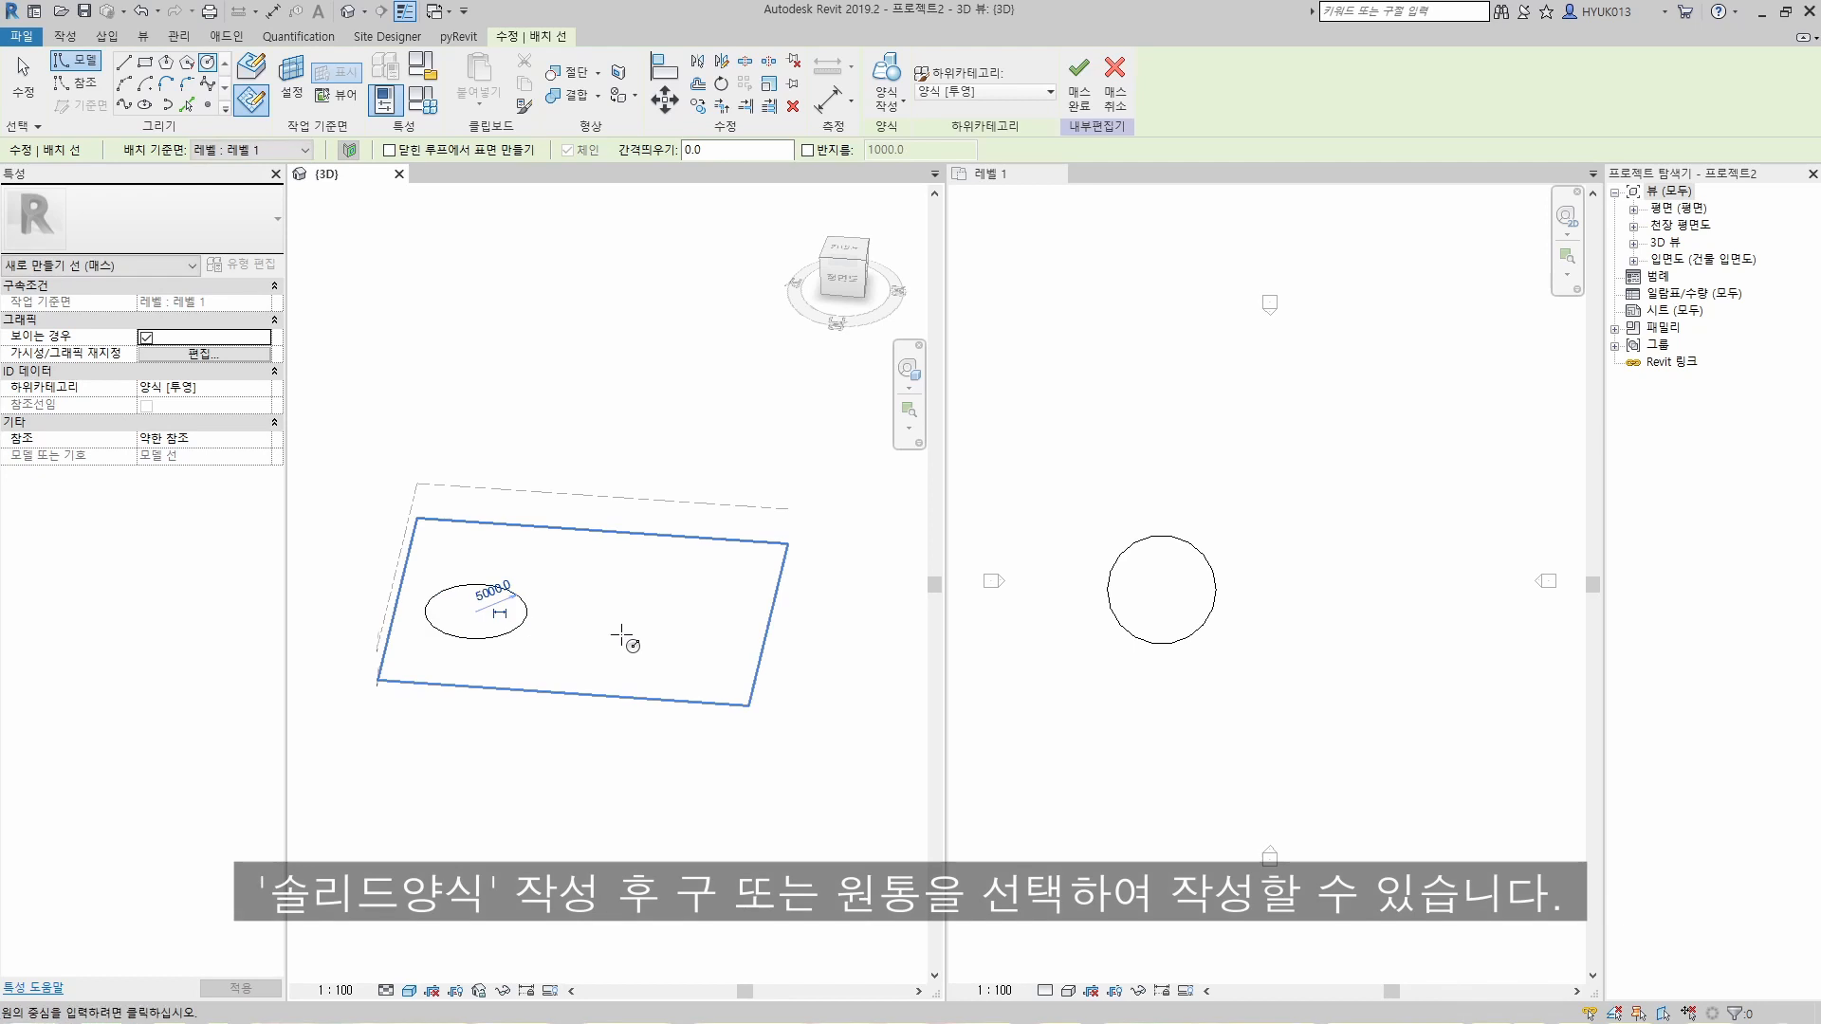
Step: Create a solid form from the sketched circle using the cylinder option
left_click(887, 95)
left_click(915, 142)
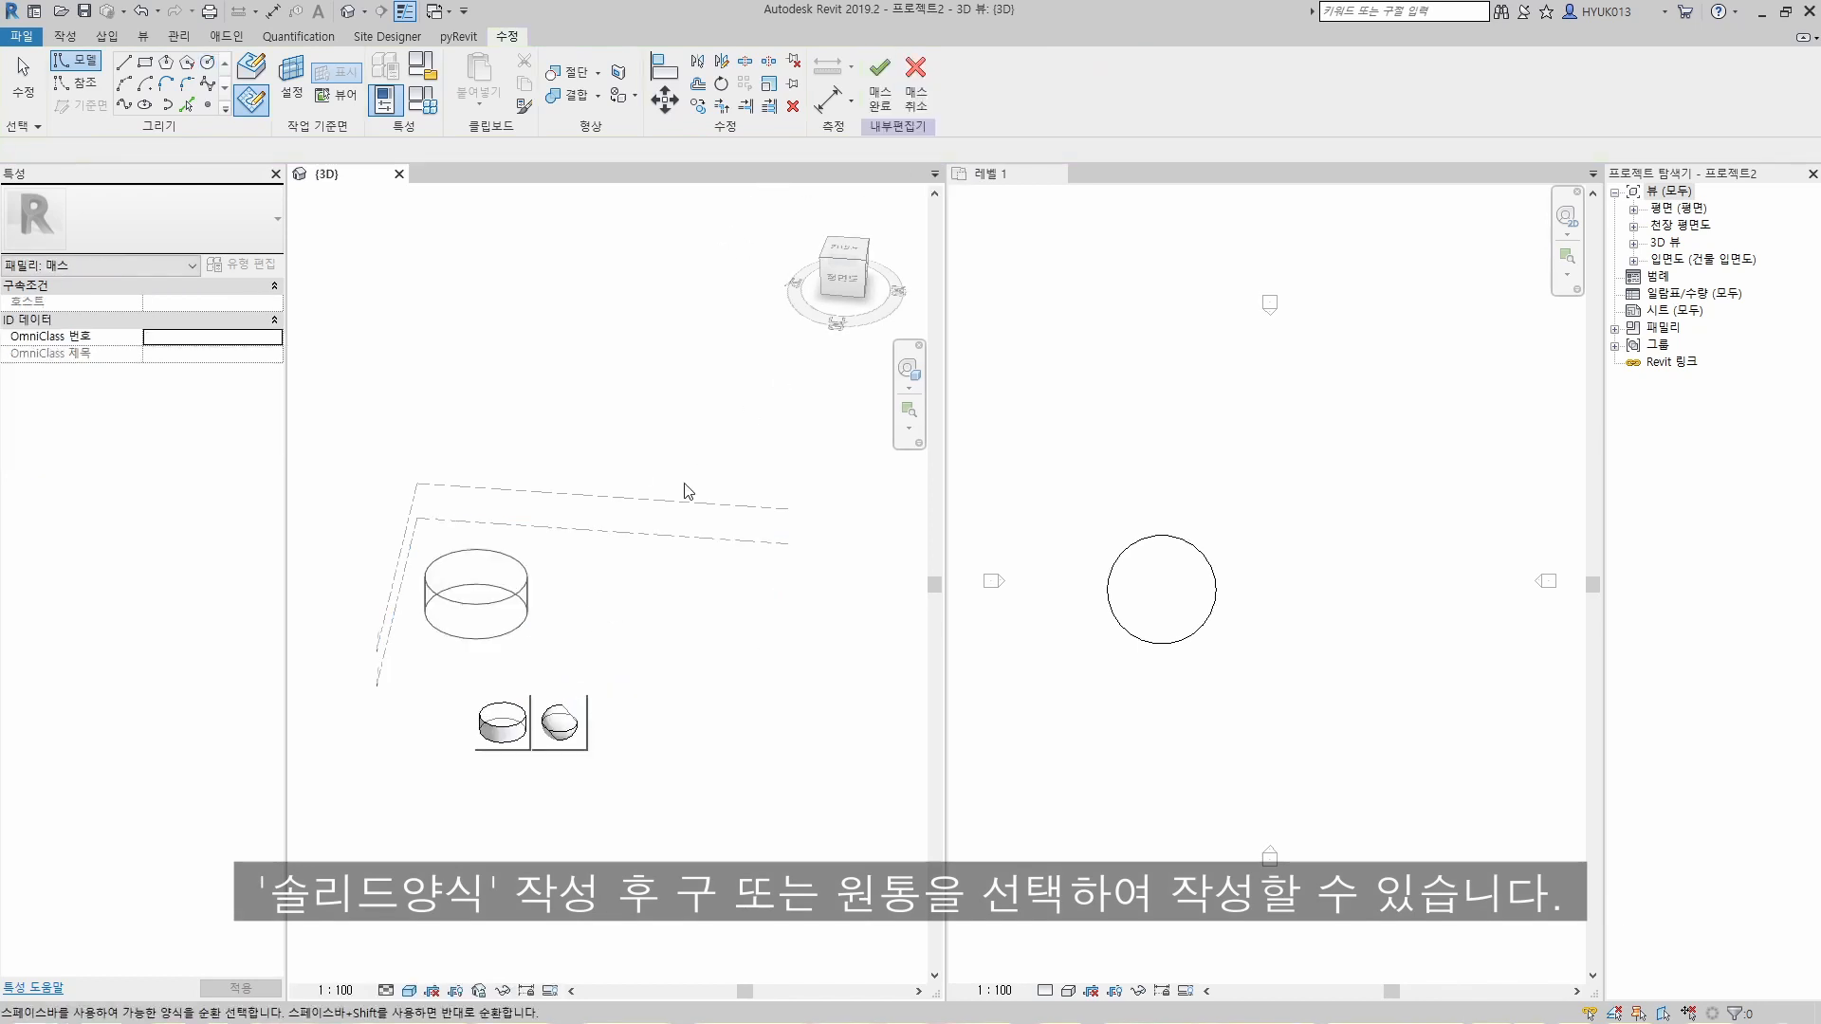
left_click(499, 721)
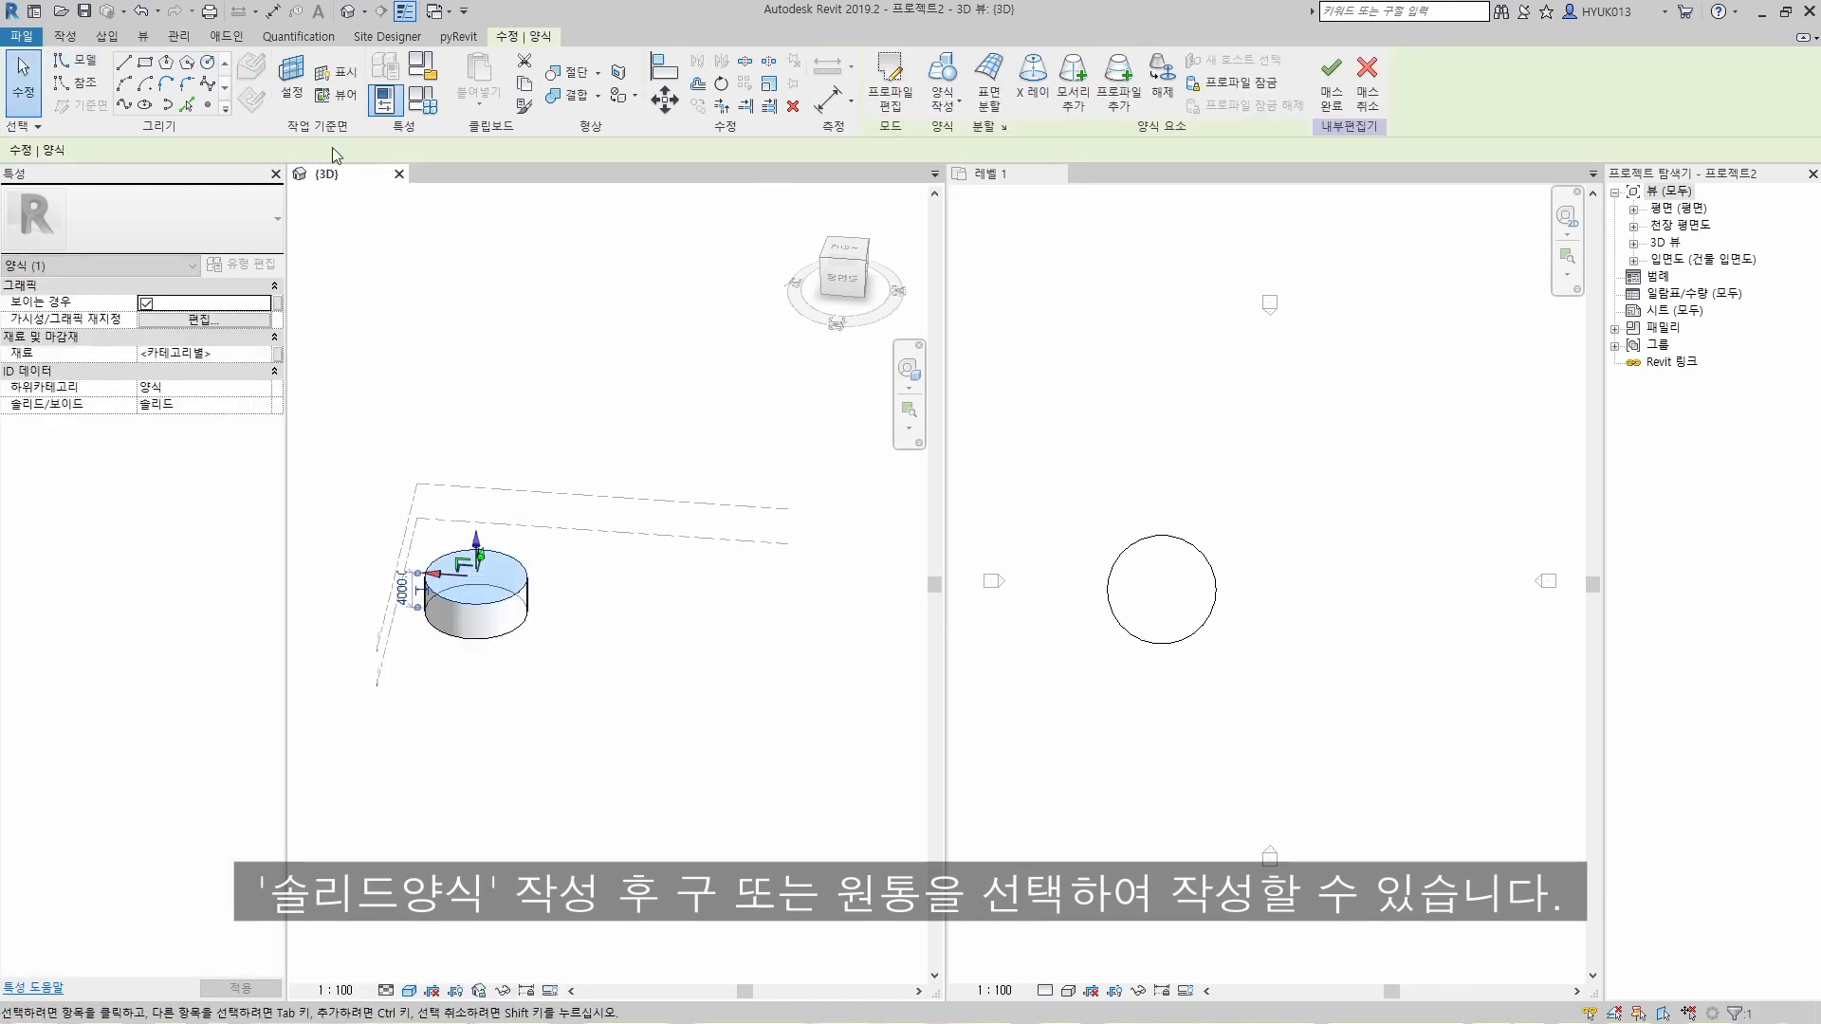
Step: Sketch a second circle beside the cylinder in the 3D view, with Level 1 as the placement plane
left_click(251, 99)
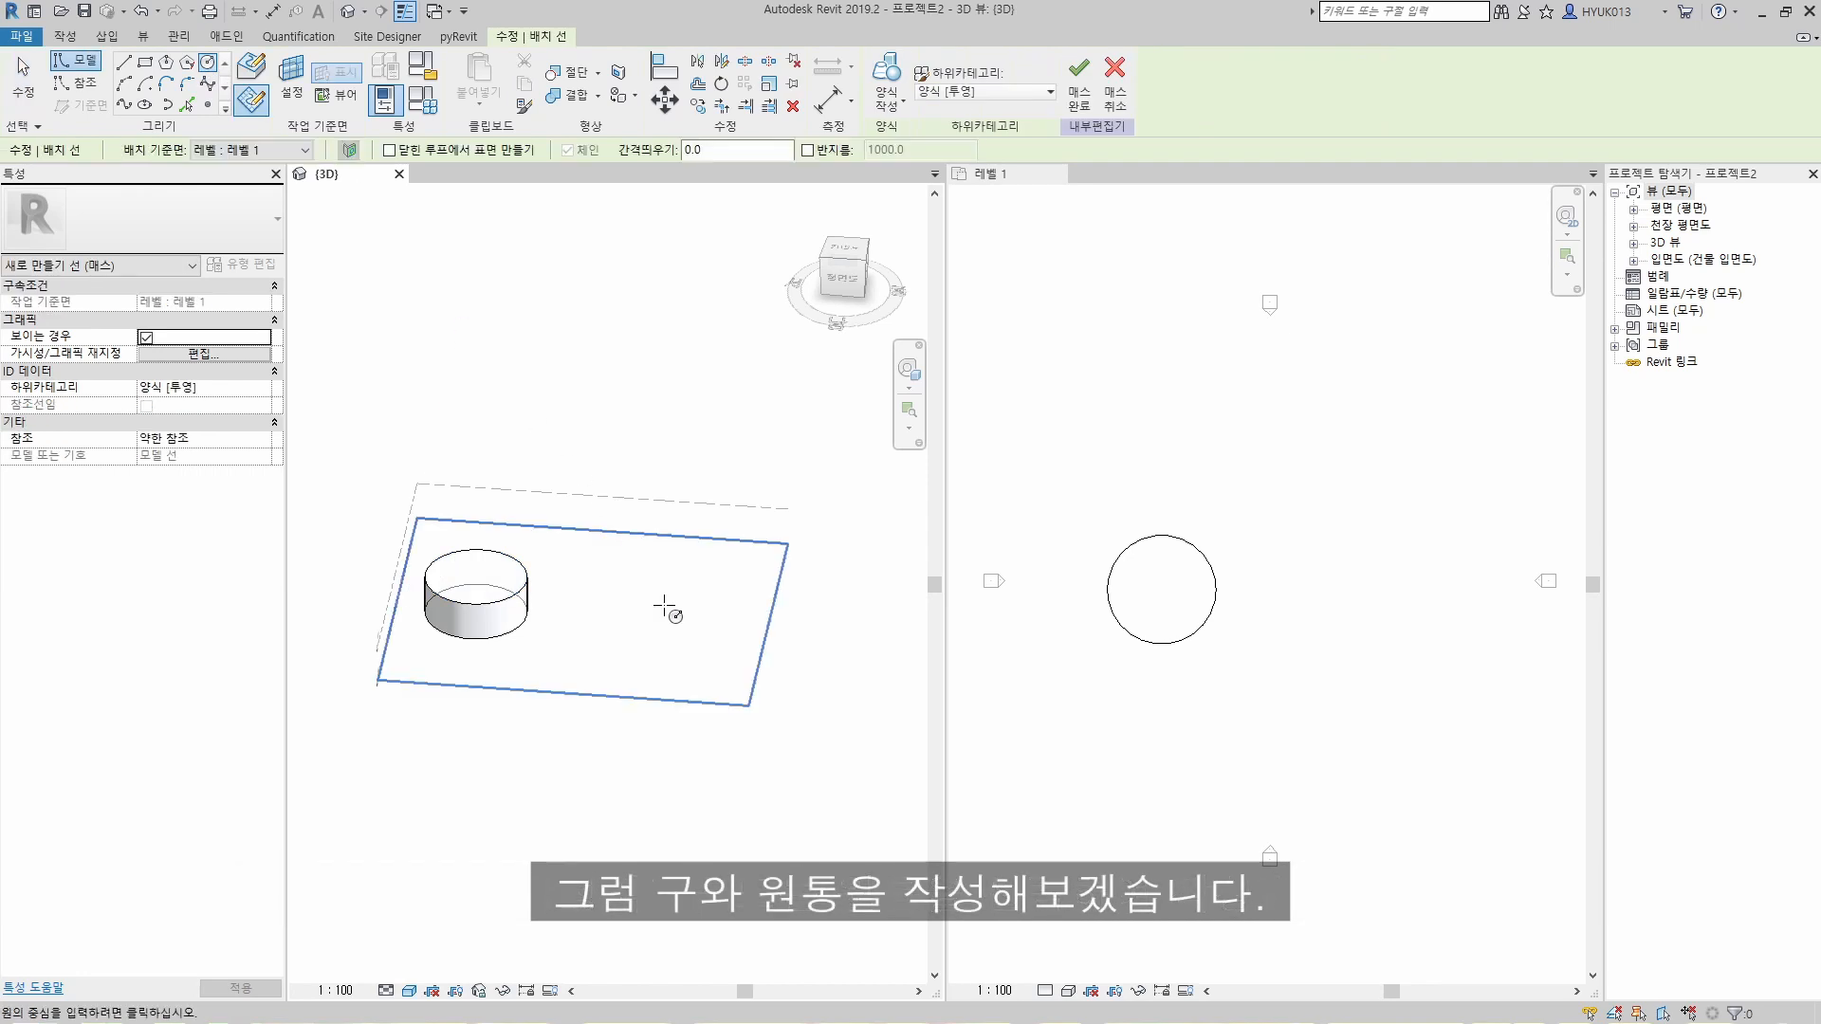
left_click(666, 608)
left_click(702, 631)
key("Escape")
key("Escape")
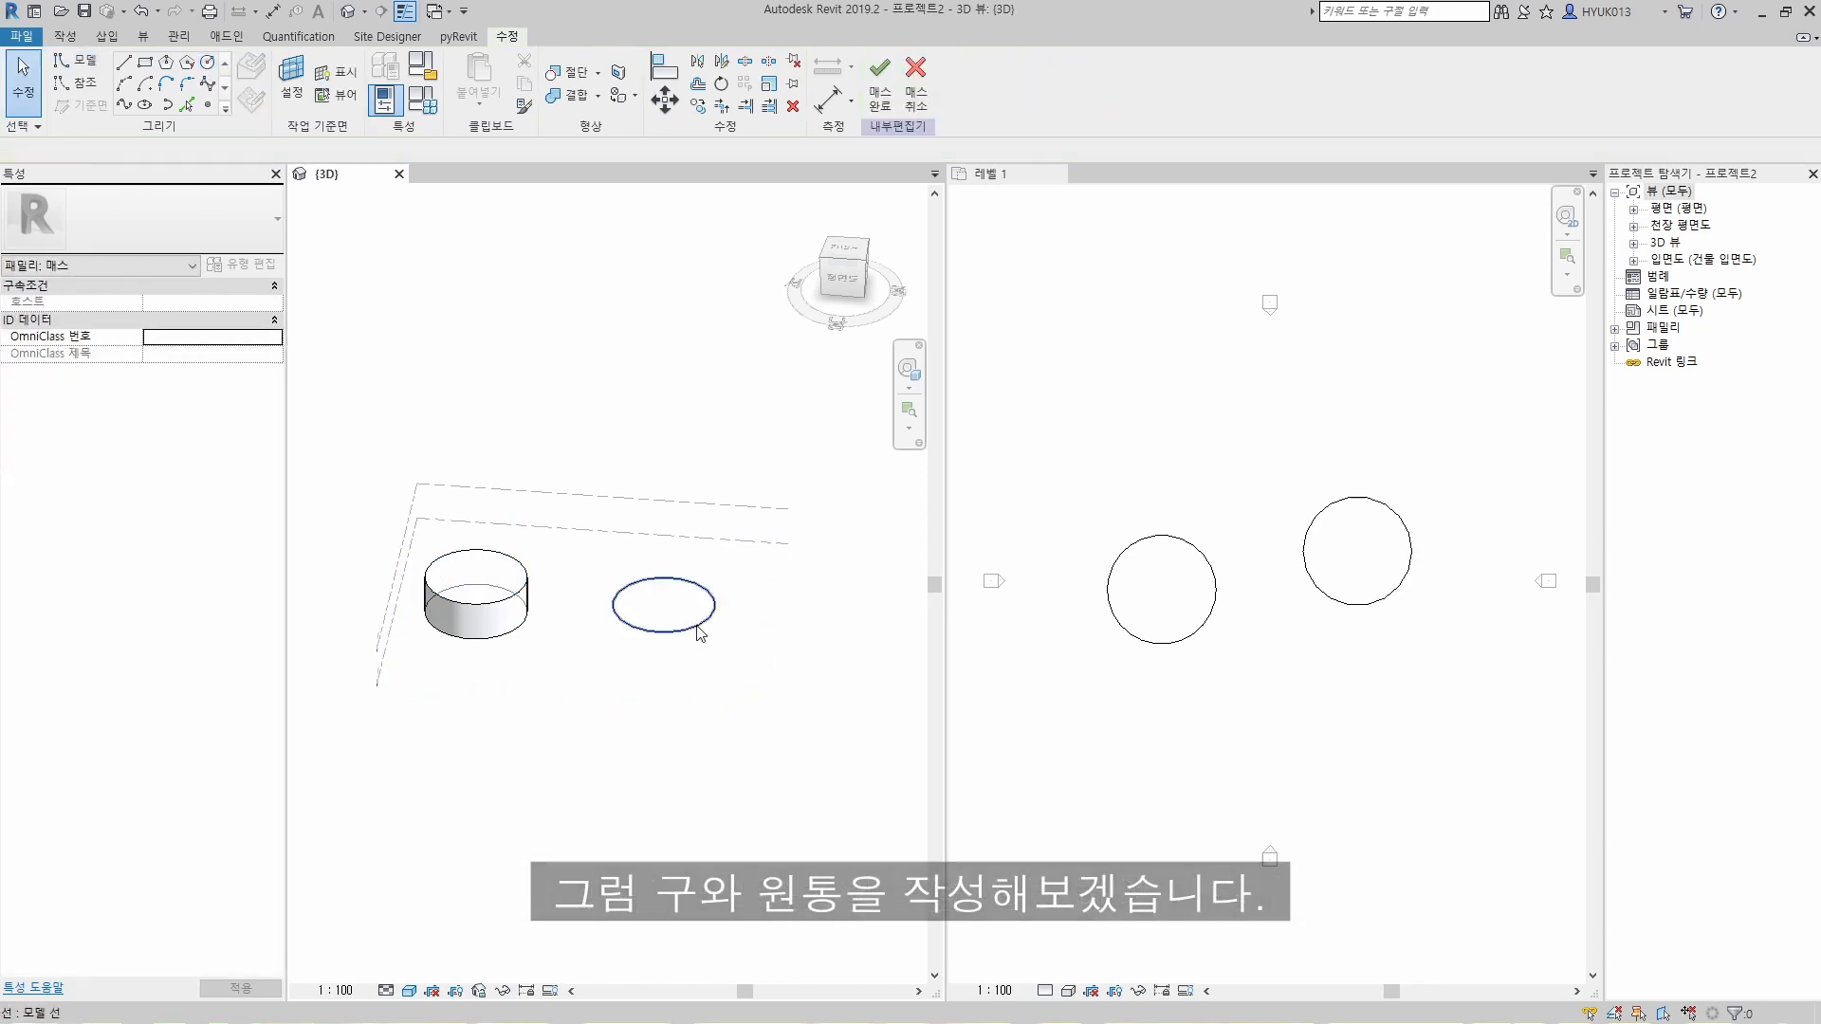
Step: Create a solid form from the second circle using the sphere option
left_click(697, 627)
left_click(887, 100)
left_click(899, 137)
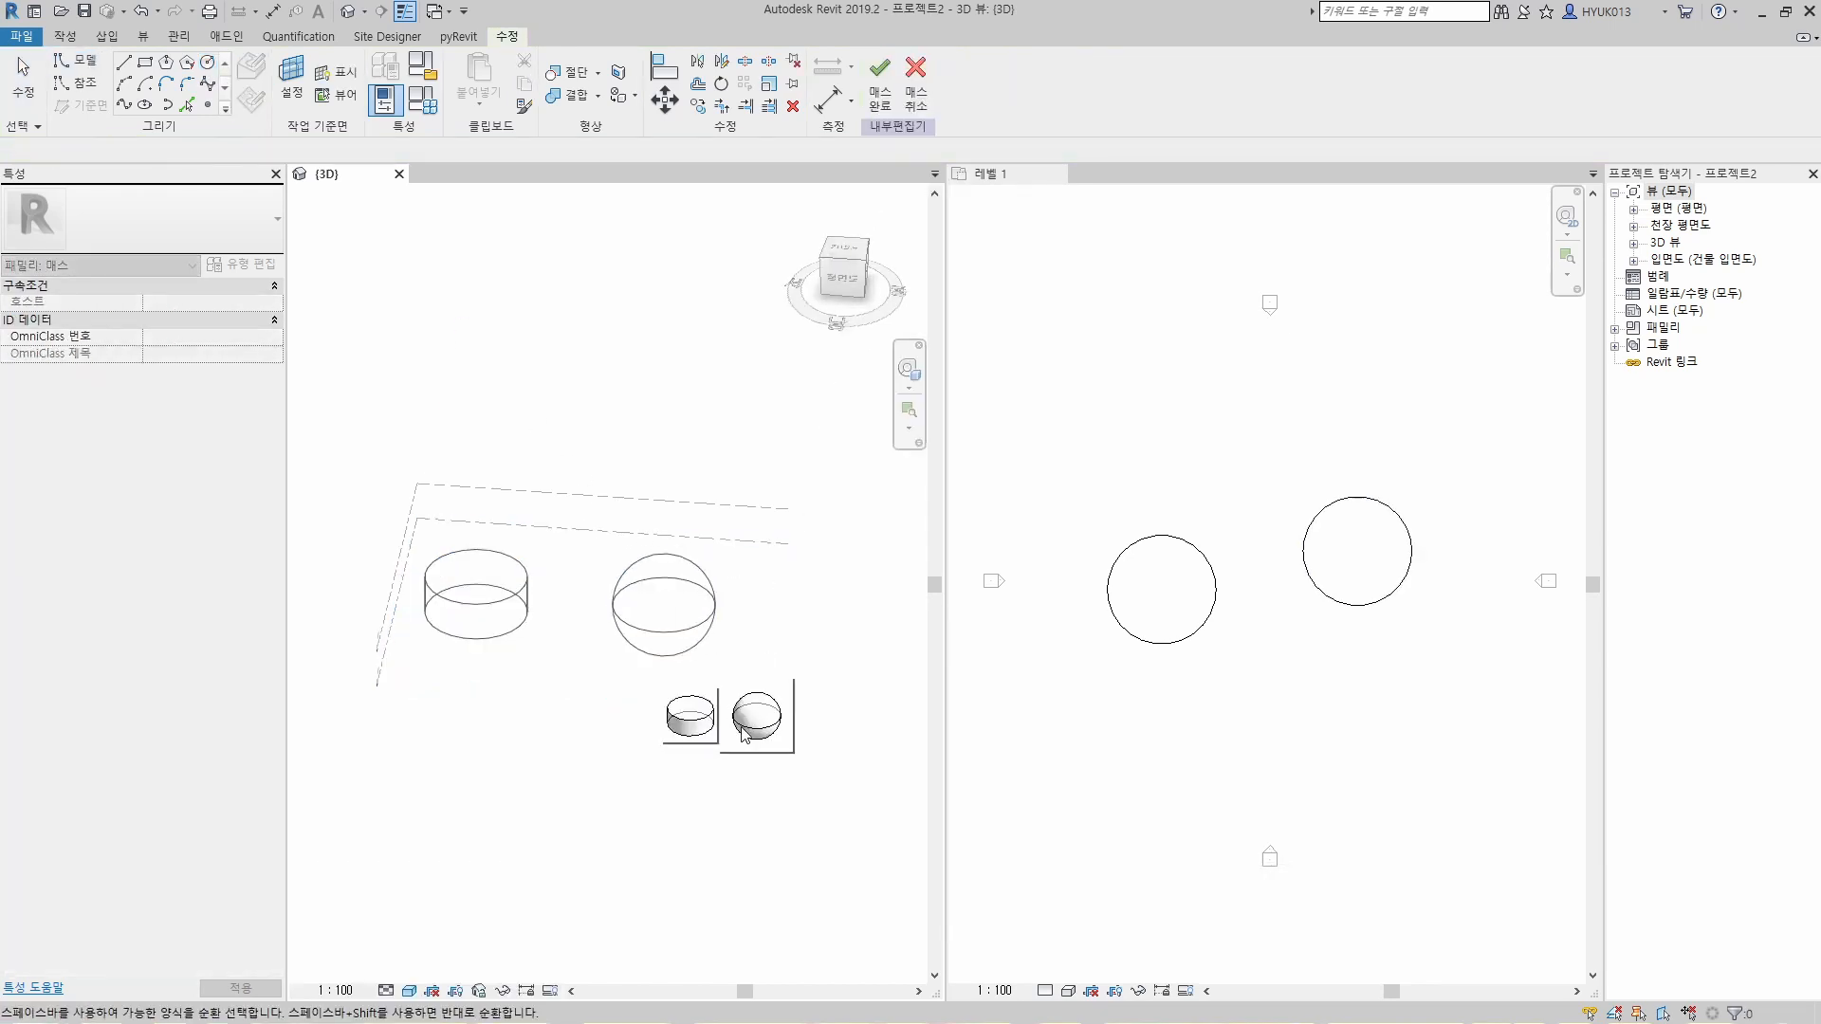
left_click(745, 725)
Step: Delete the cylinder and the sphere
middle_click_drag(496, 642, 577, 638, "shift")
left_click_drag(293, 407, 713, 795)
key("Delete")
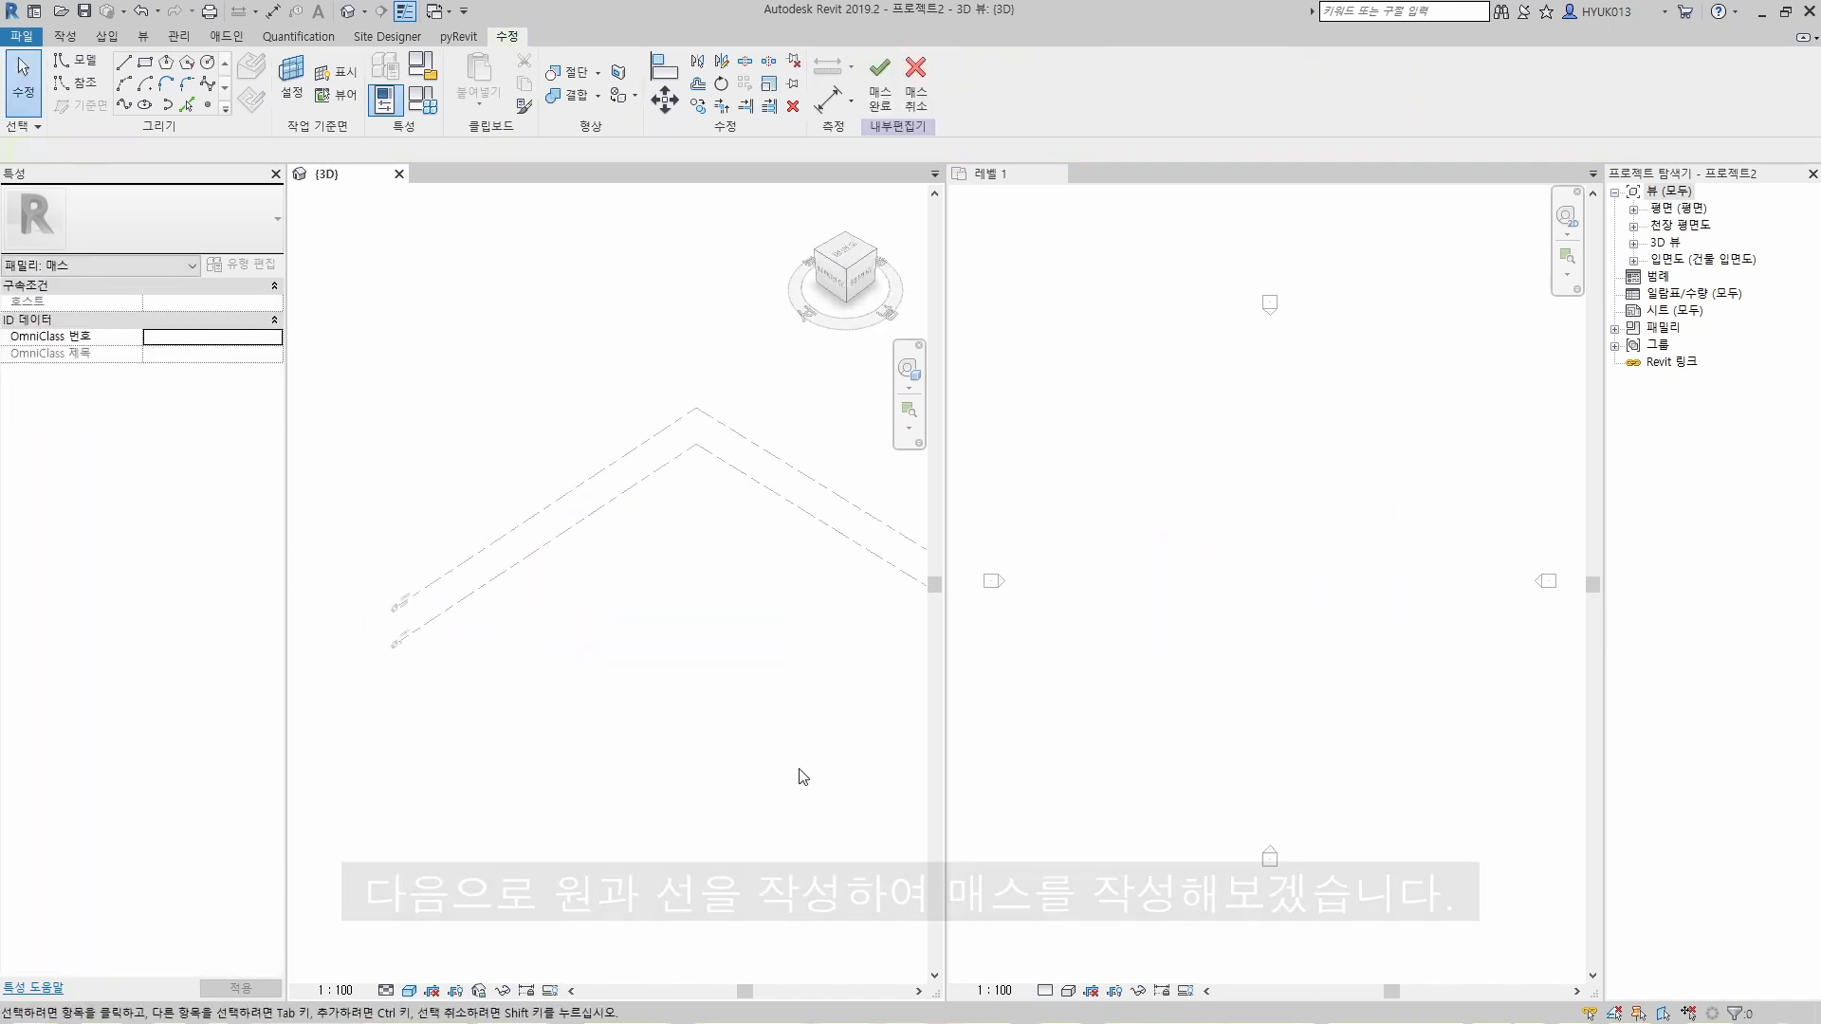
Step: Sketch a circle with a radius of about 4000 mm in the Level 1 plan
left_click(1341, 573)
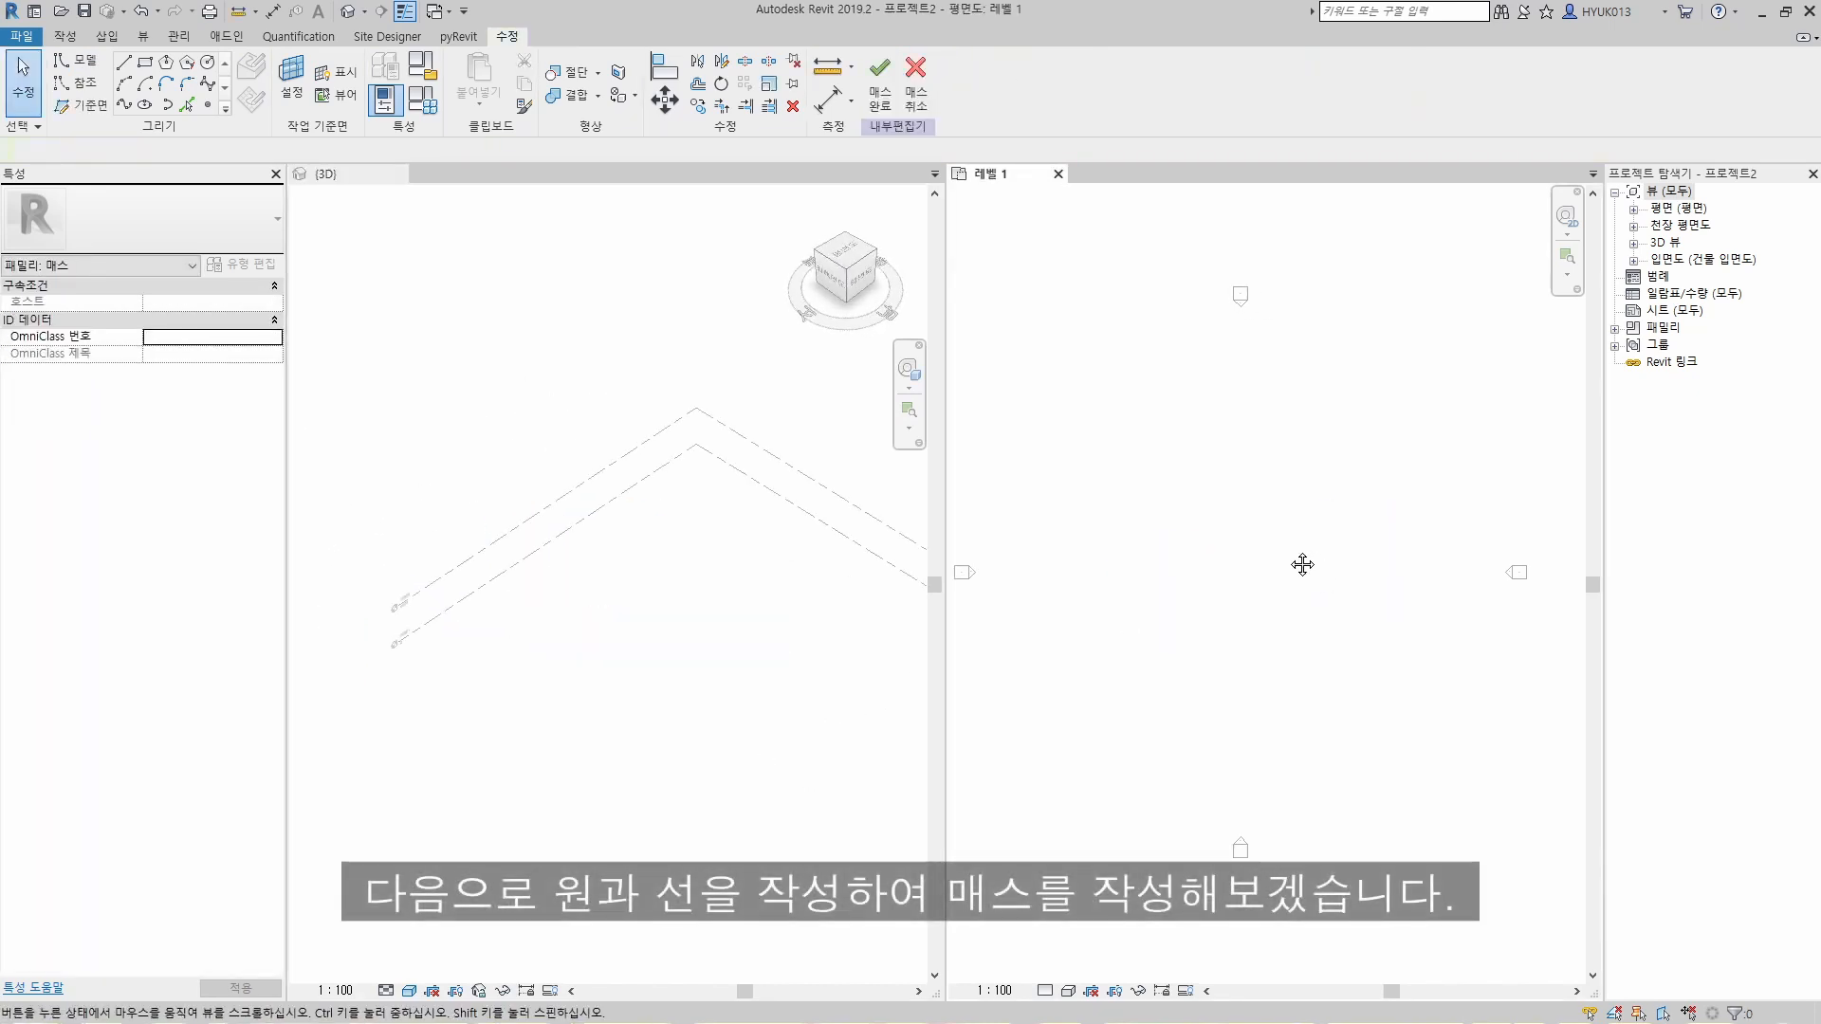
left_click(216, 69)
left_click(1164, 576)
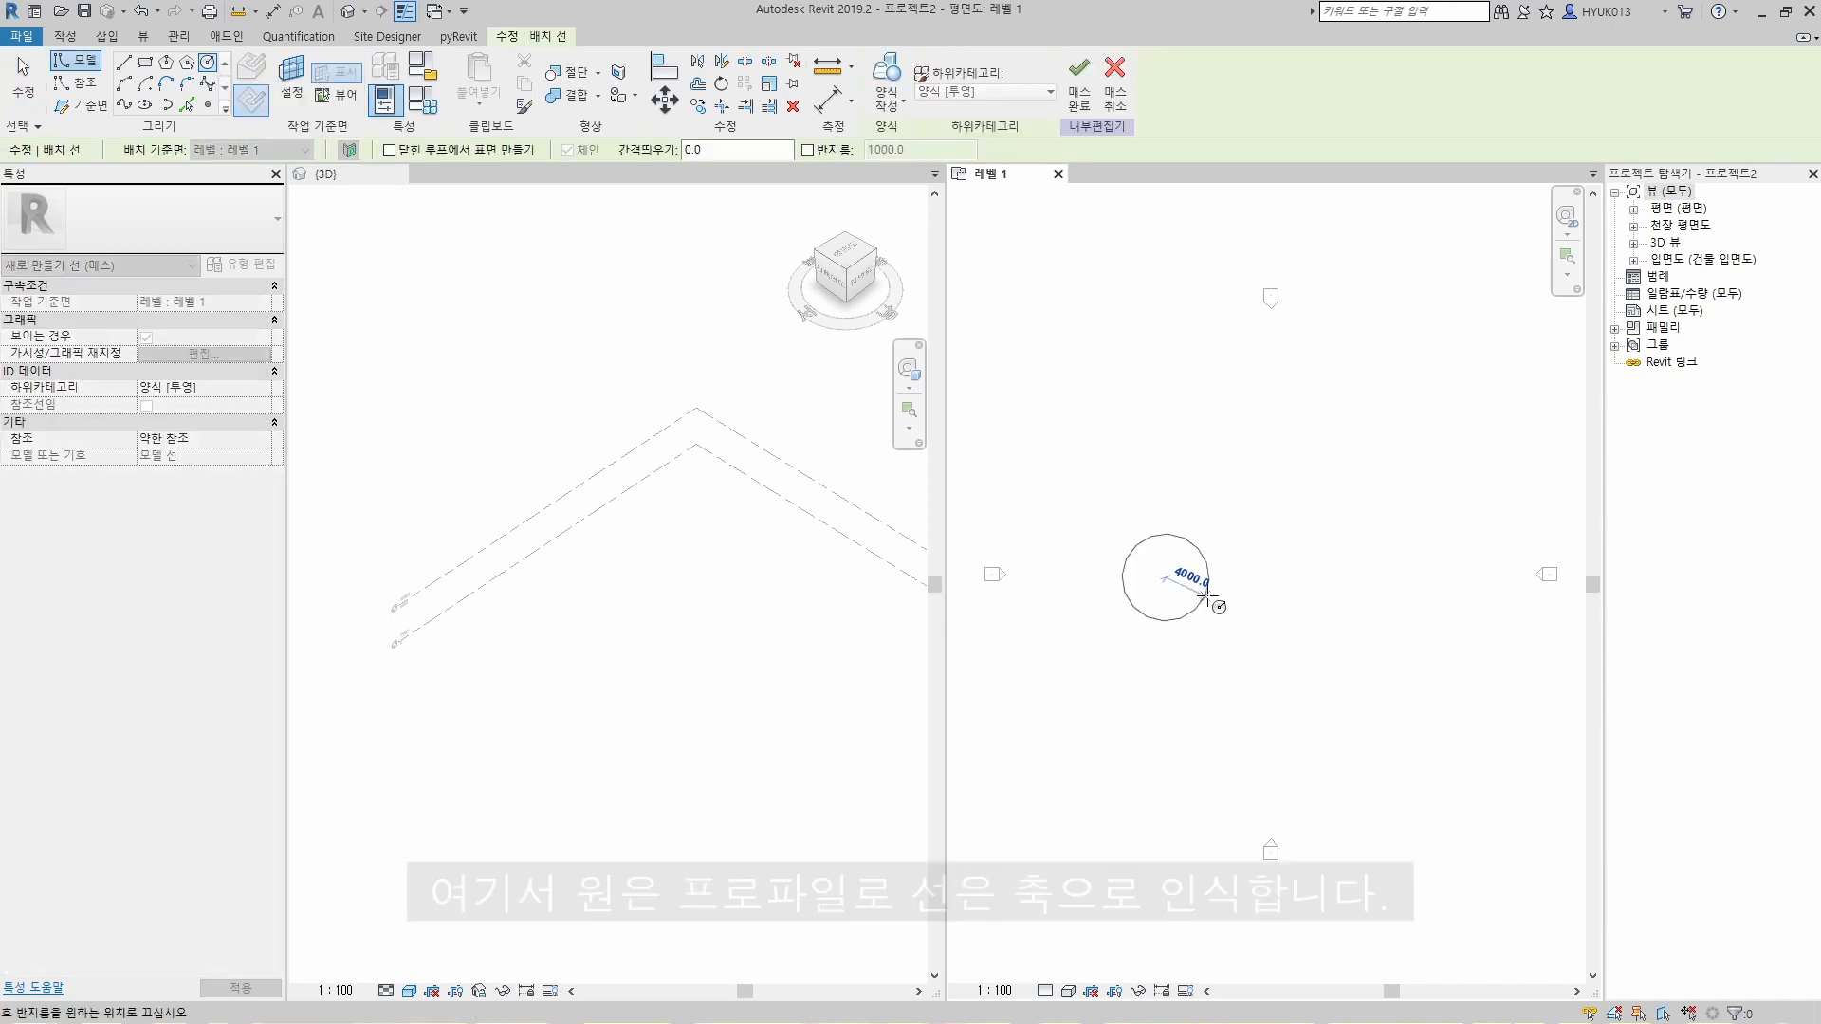
left_click(1205, 592)
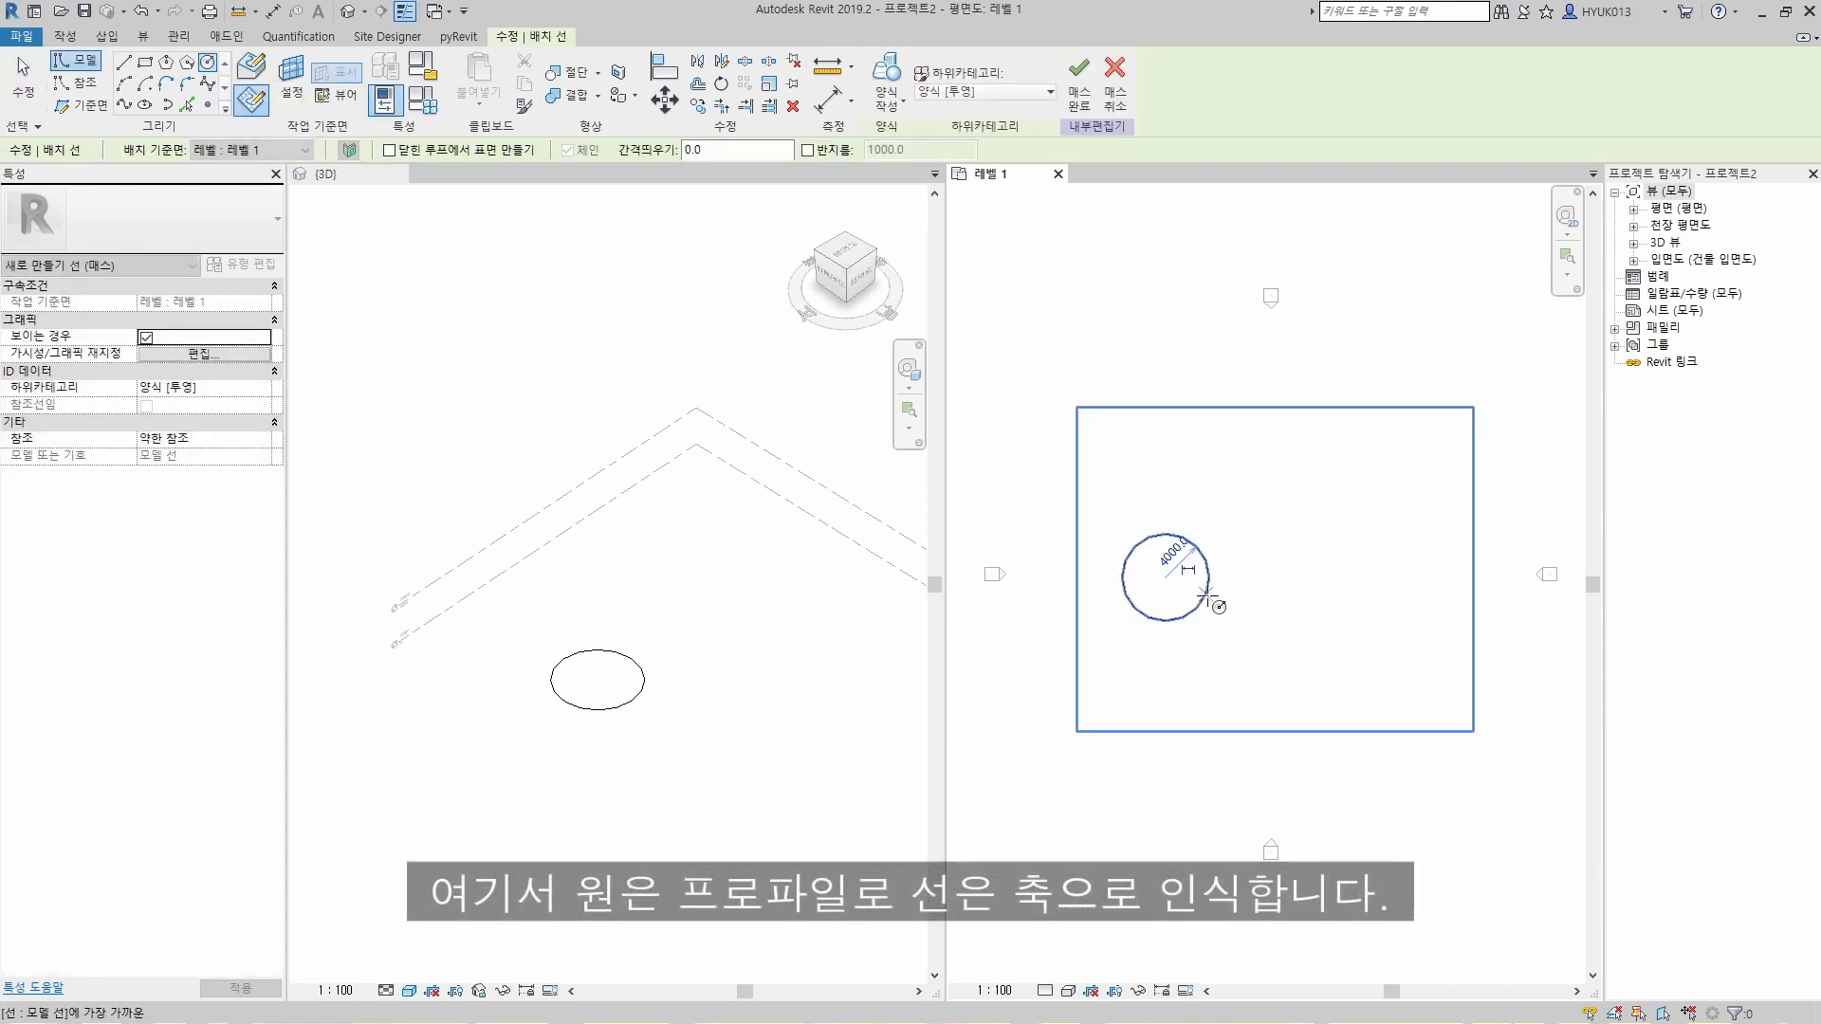
Step: Draw a vertical model line to the right of the circle in the Level 1 plan to act as the axis
left_click(123, 62)
left_click(1282, 504)
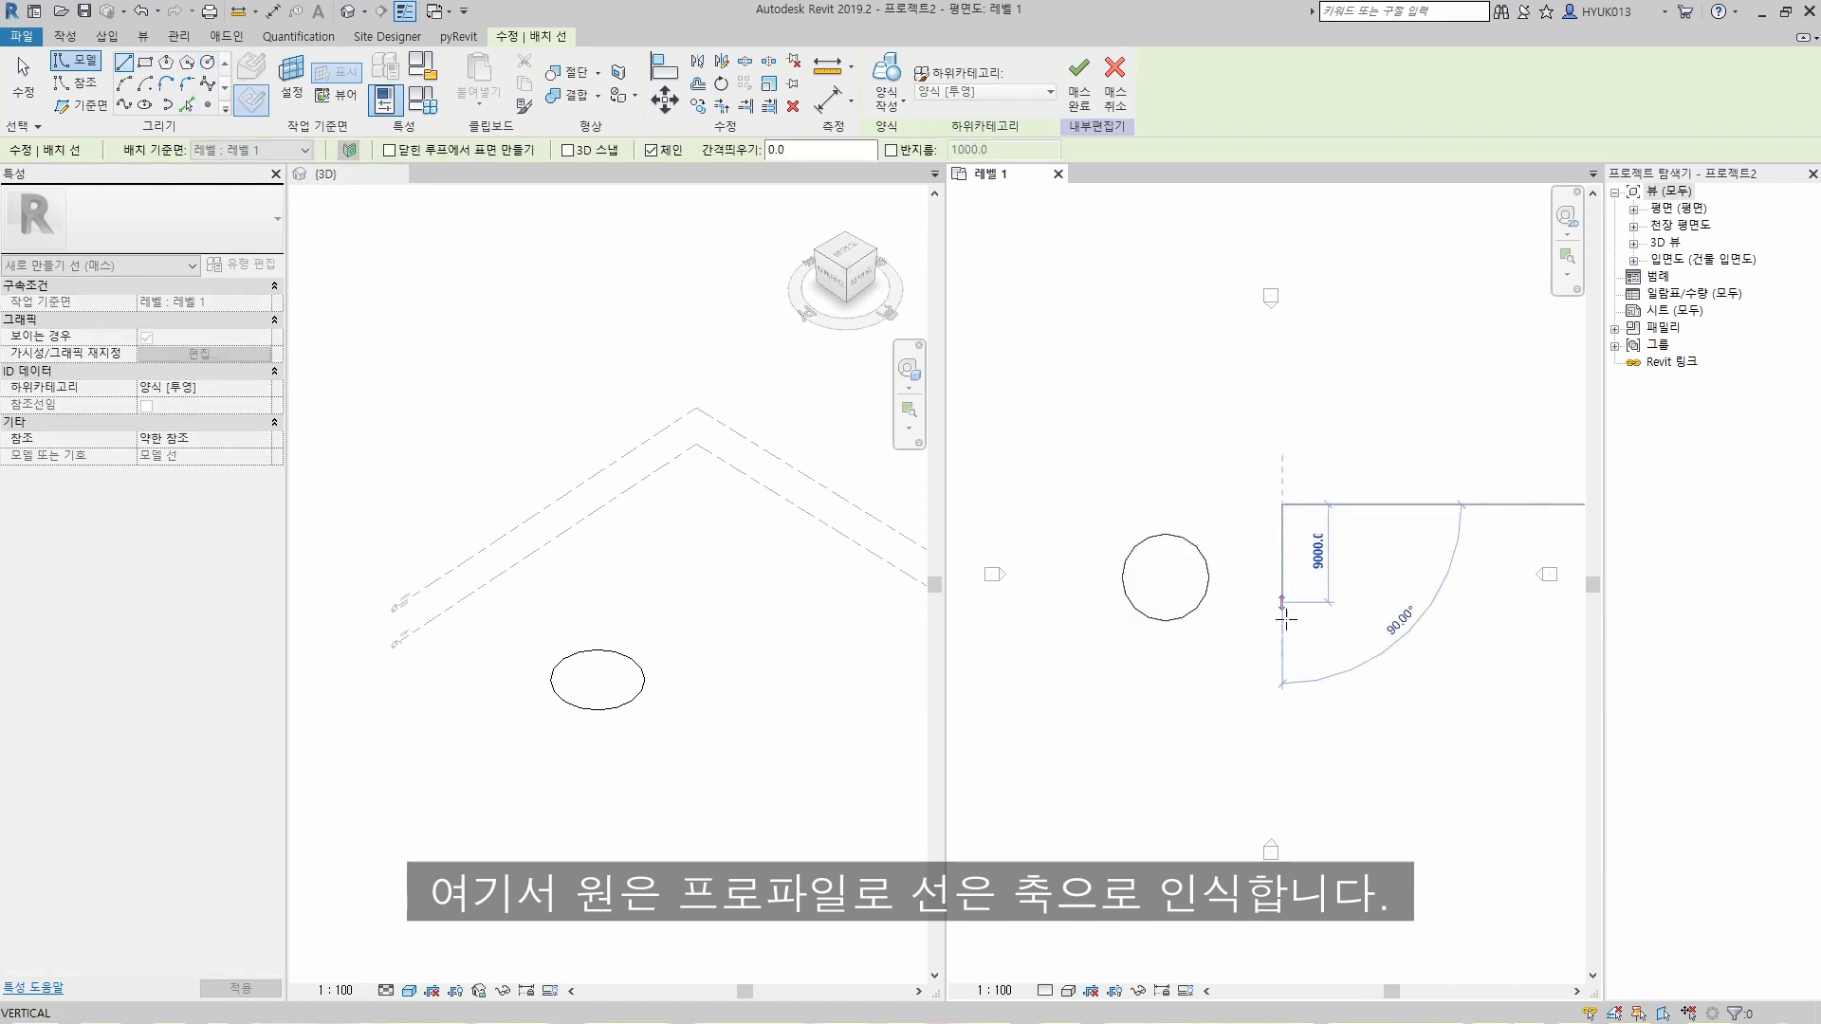
left_click(1282, 667)
key("Escape")
key("Escape")
Step: Create a solid donut-shaped mass from the circle and the axis line together
left_click_drag(1337, 679, 1115, 482)
left_click(886, 95)
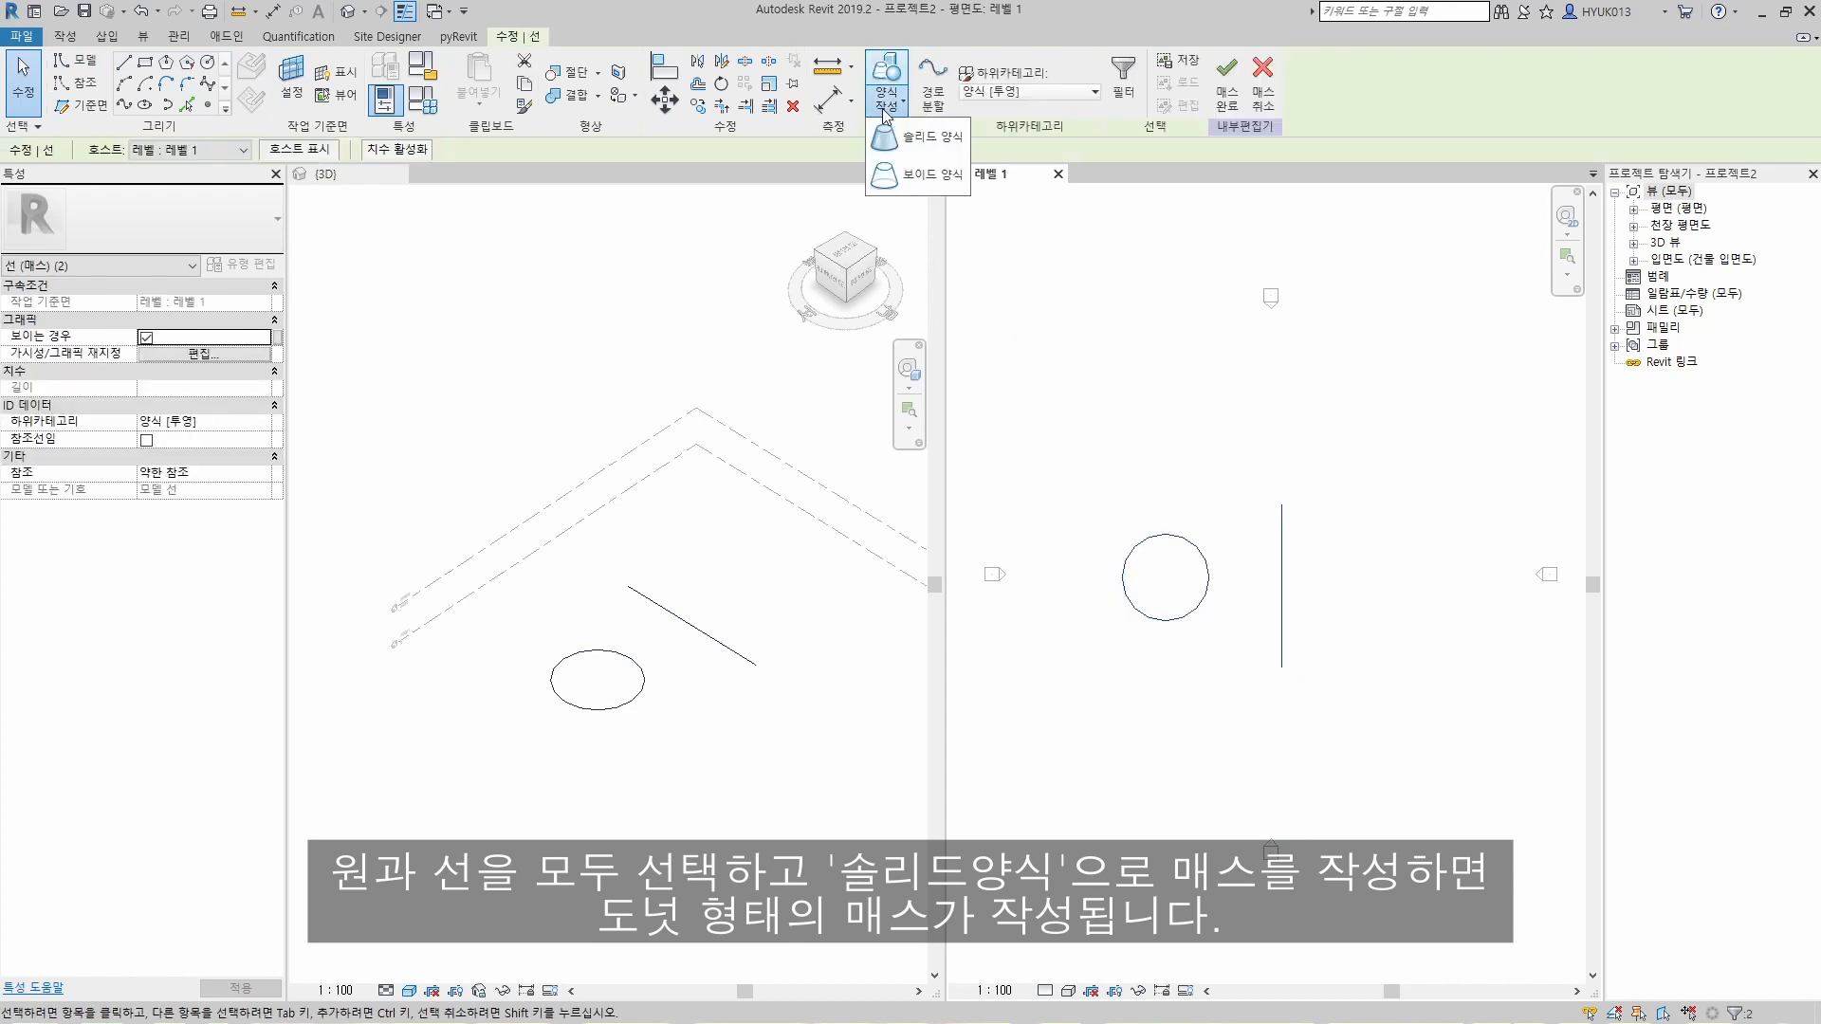
left_click(904, 144)
middle_click_drag(865, 688, 752, 735, "shift")
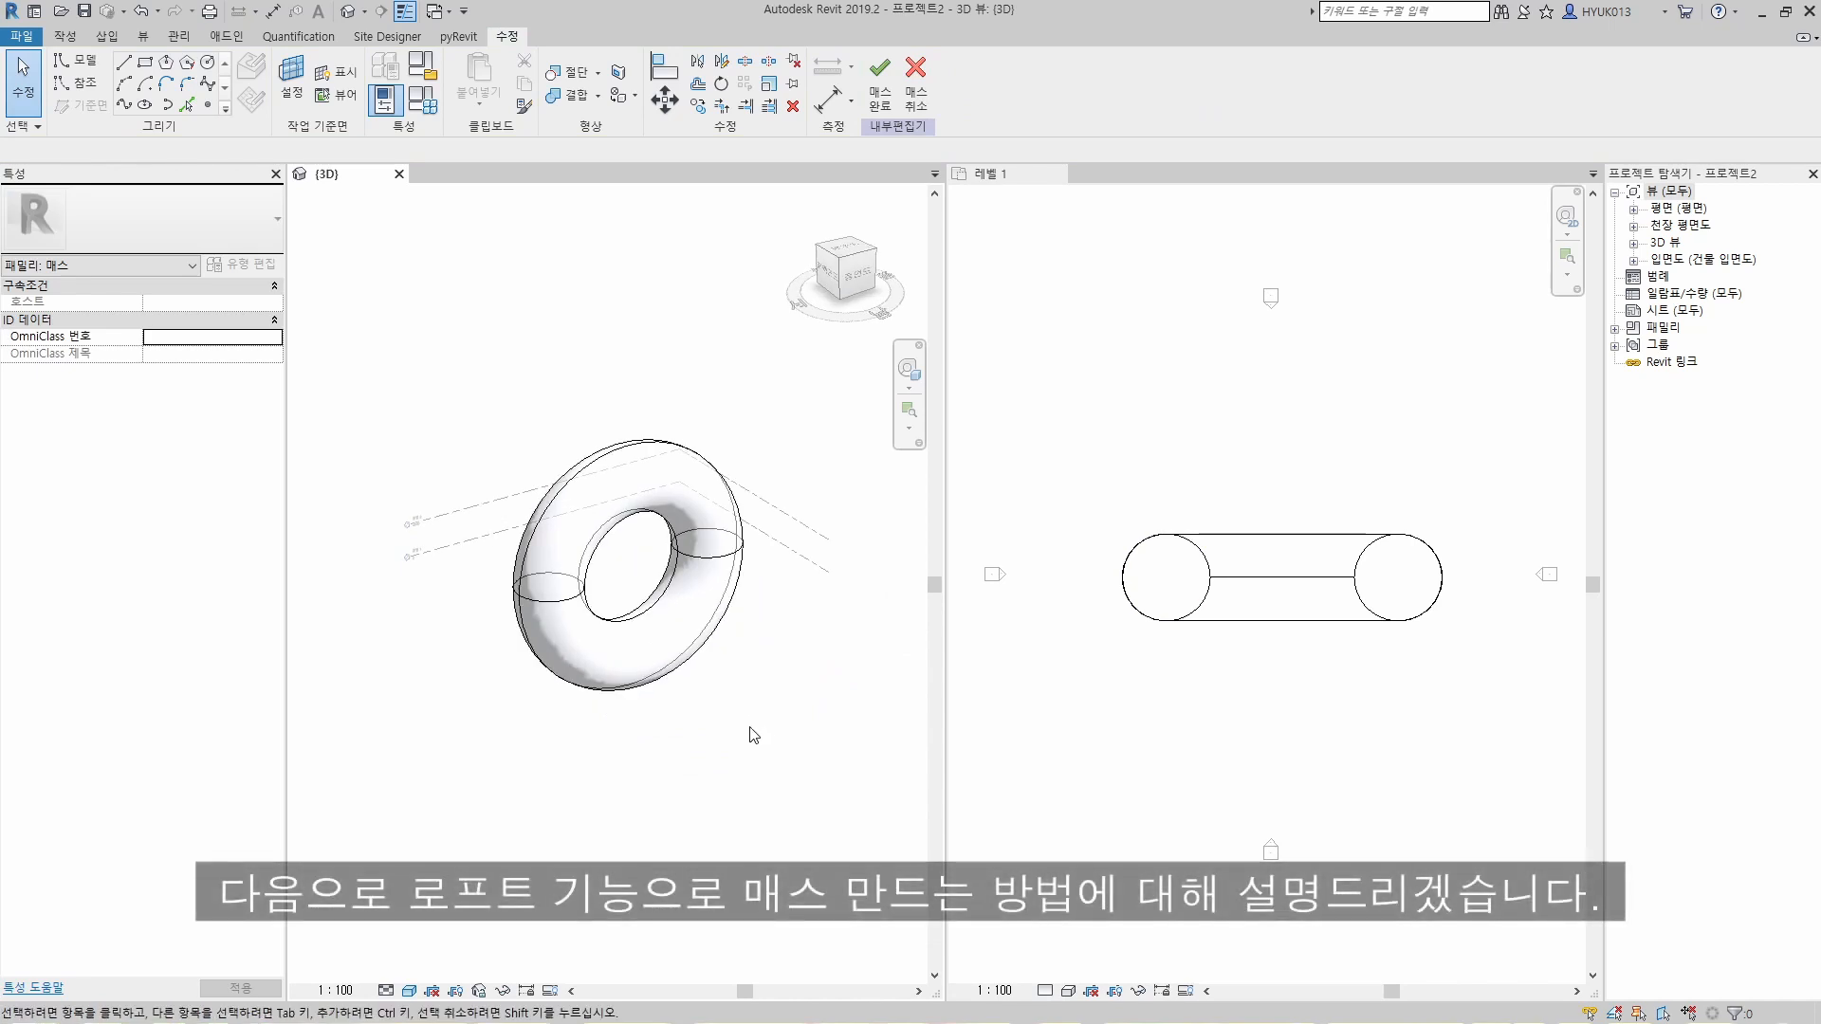
Step: Delete the donut-shaped mass
left_click_drag(481, 387, 790, 790)
key("Delete")
middle_click_drag(696, 669, 691, 673, "shift")
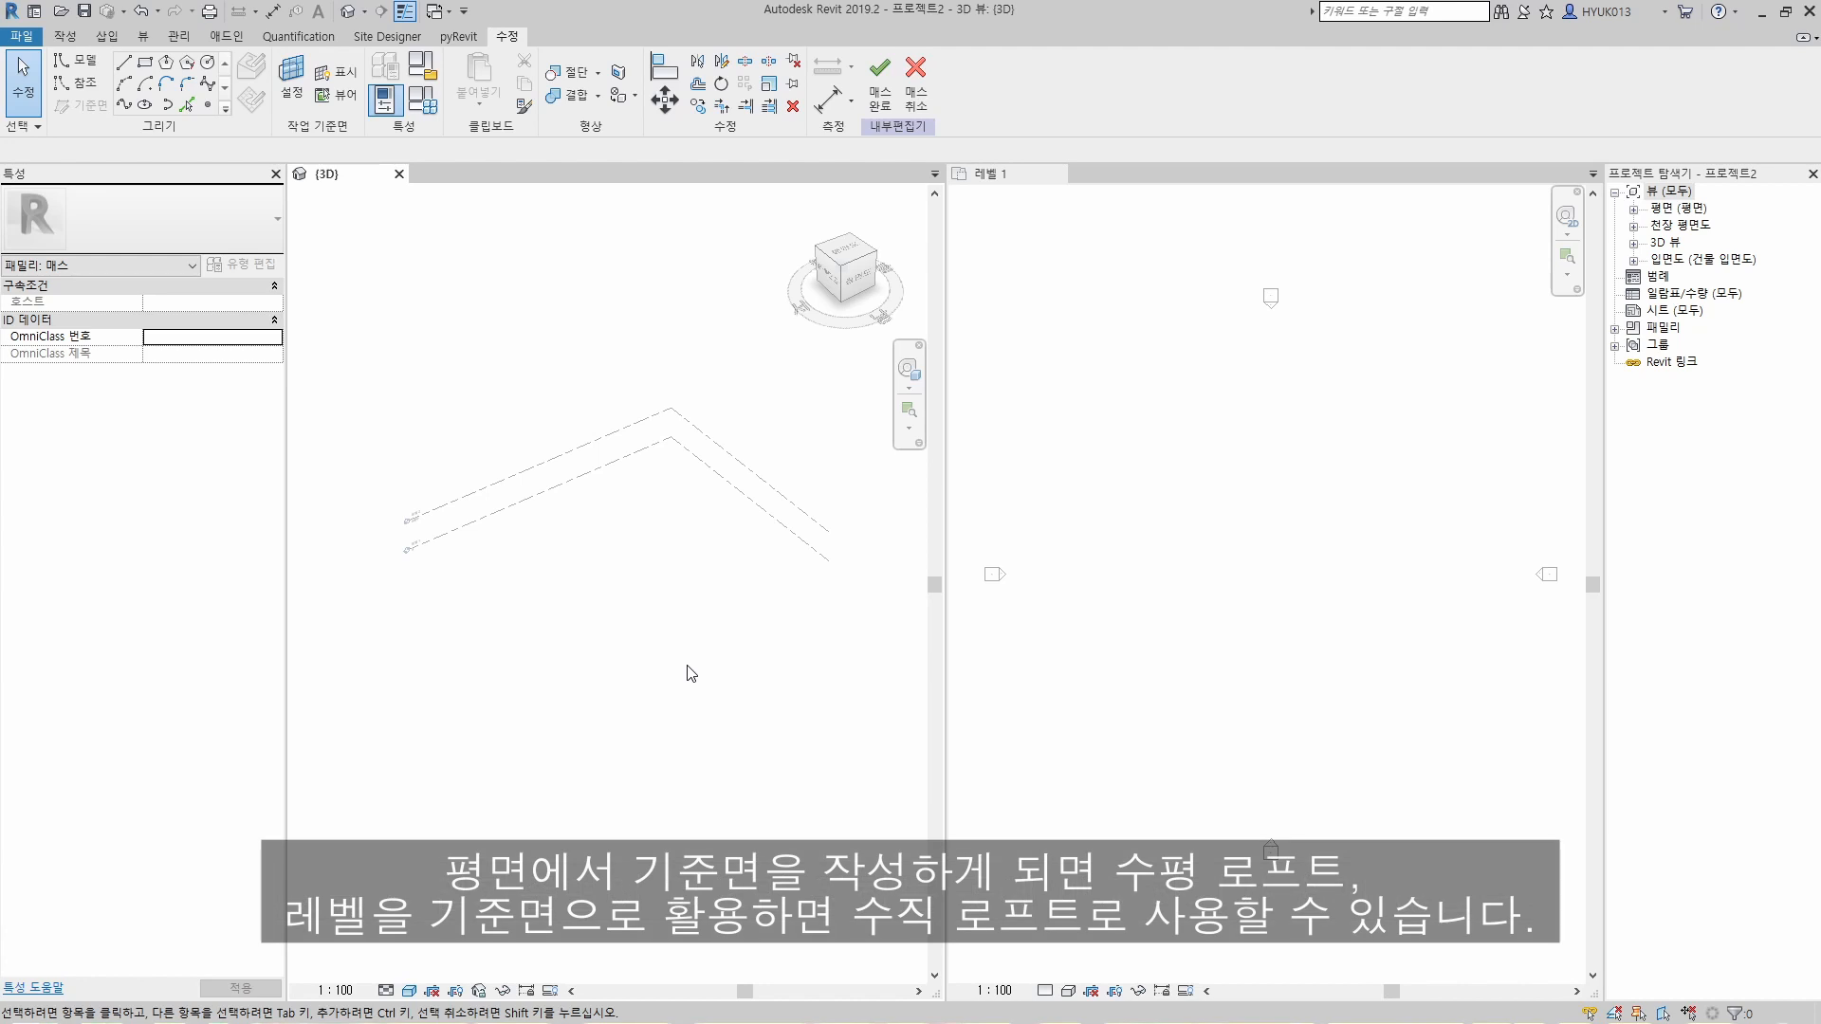
Step: Draw a horizontal reference plane across the lower part of the Level 1 plan
left_click(1265, 669)
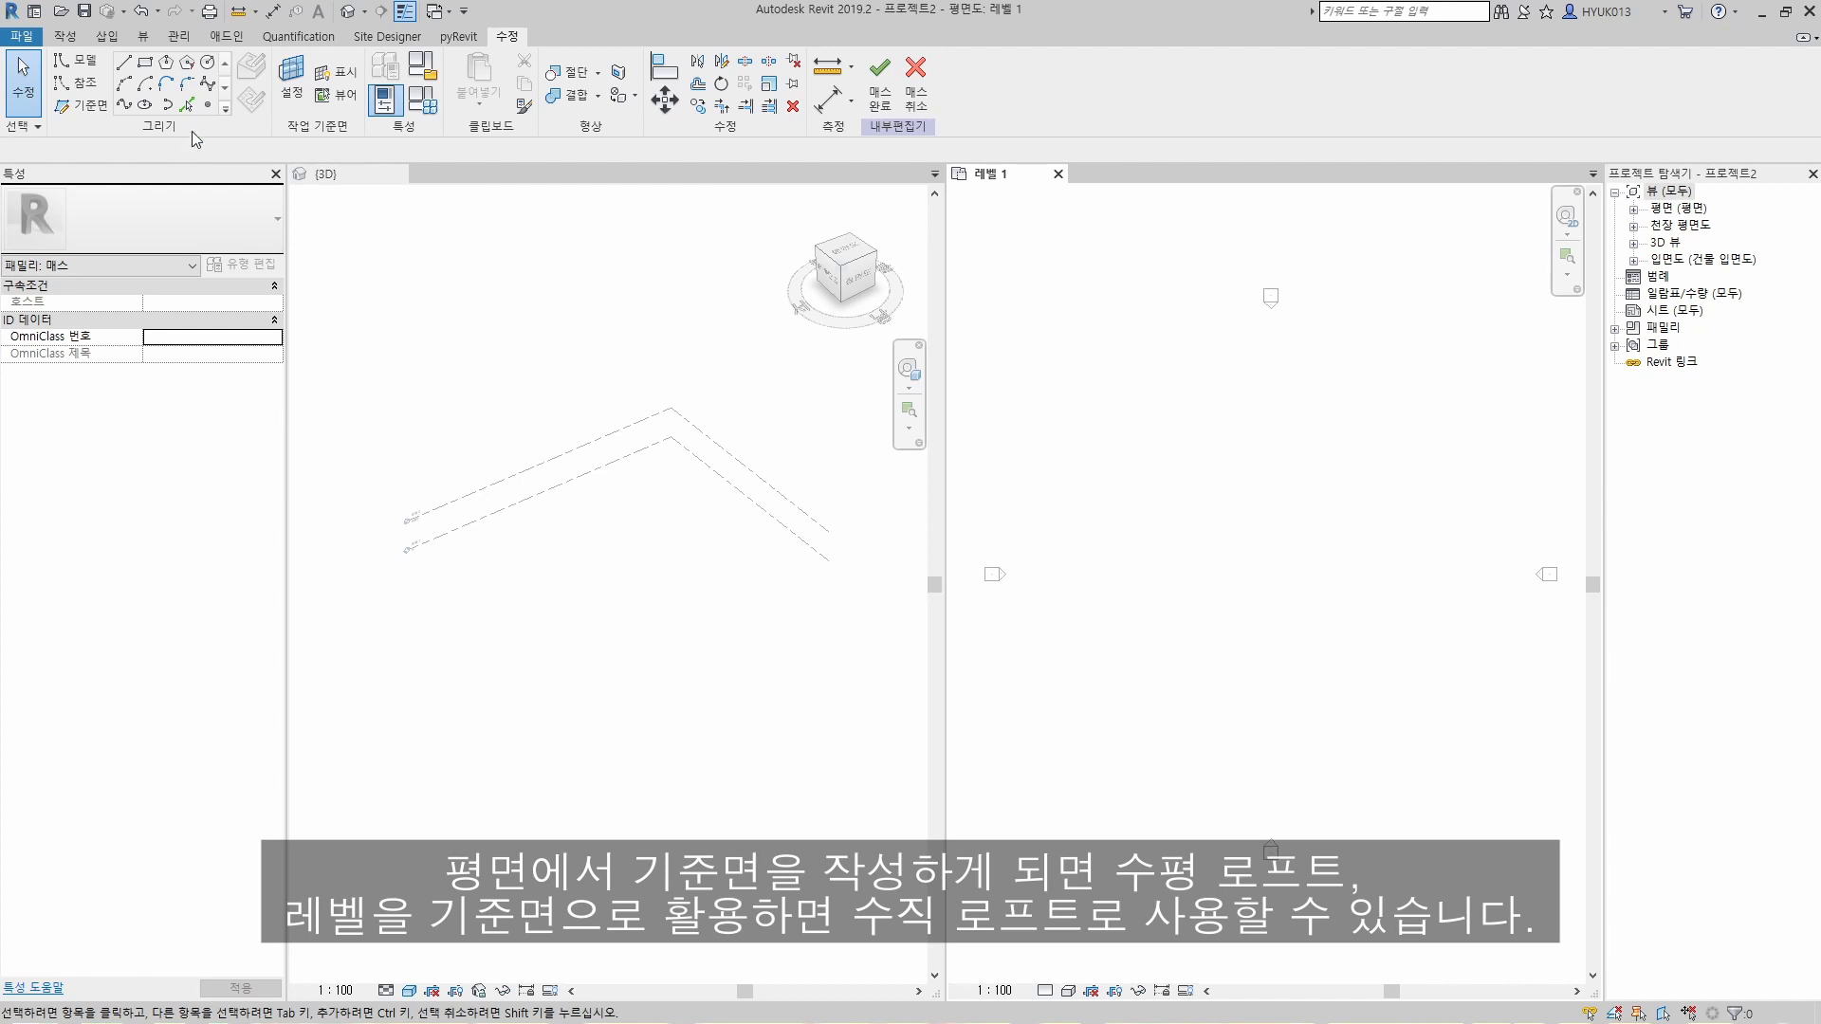
left_click(103, 114)
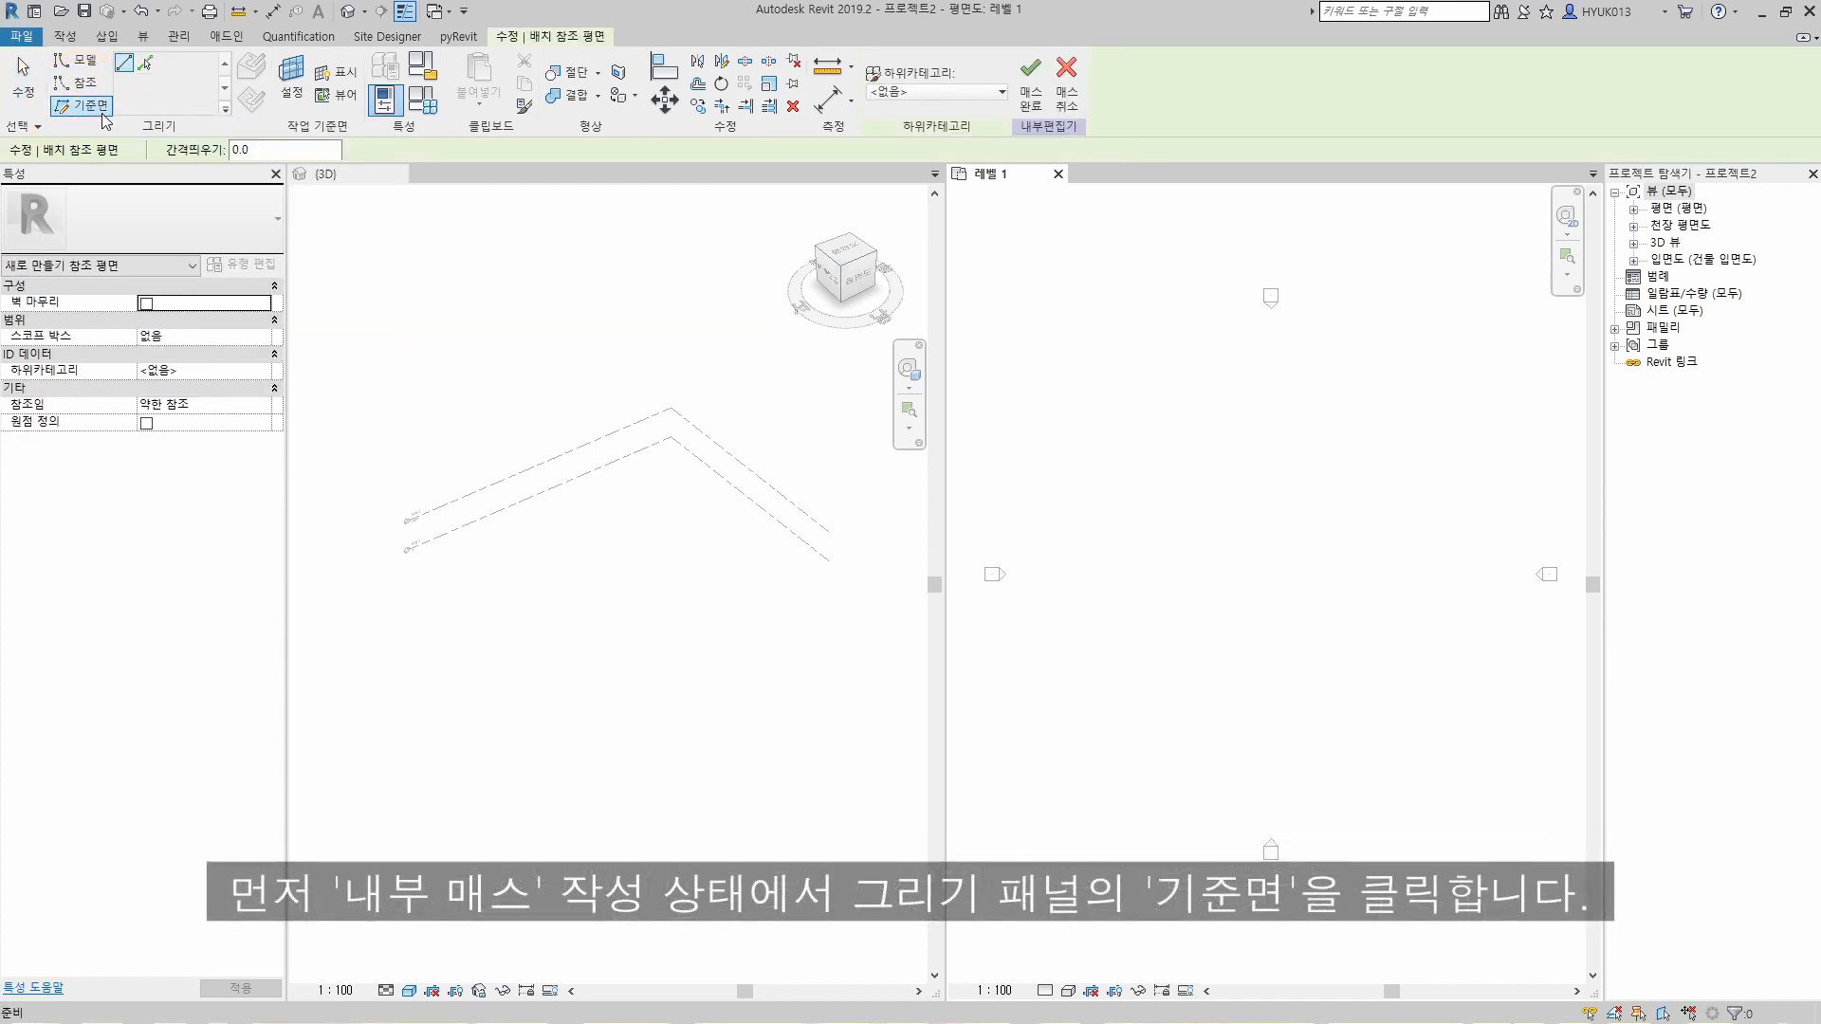
left_click(1131, 706)
left_click(1458, 706)
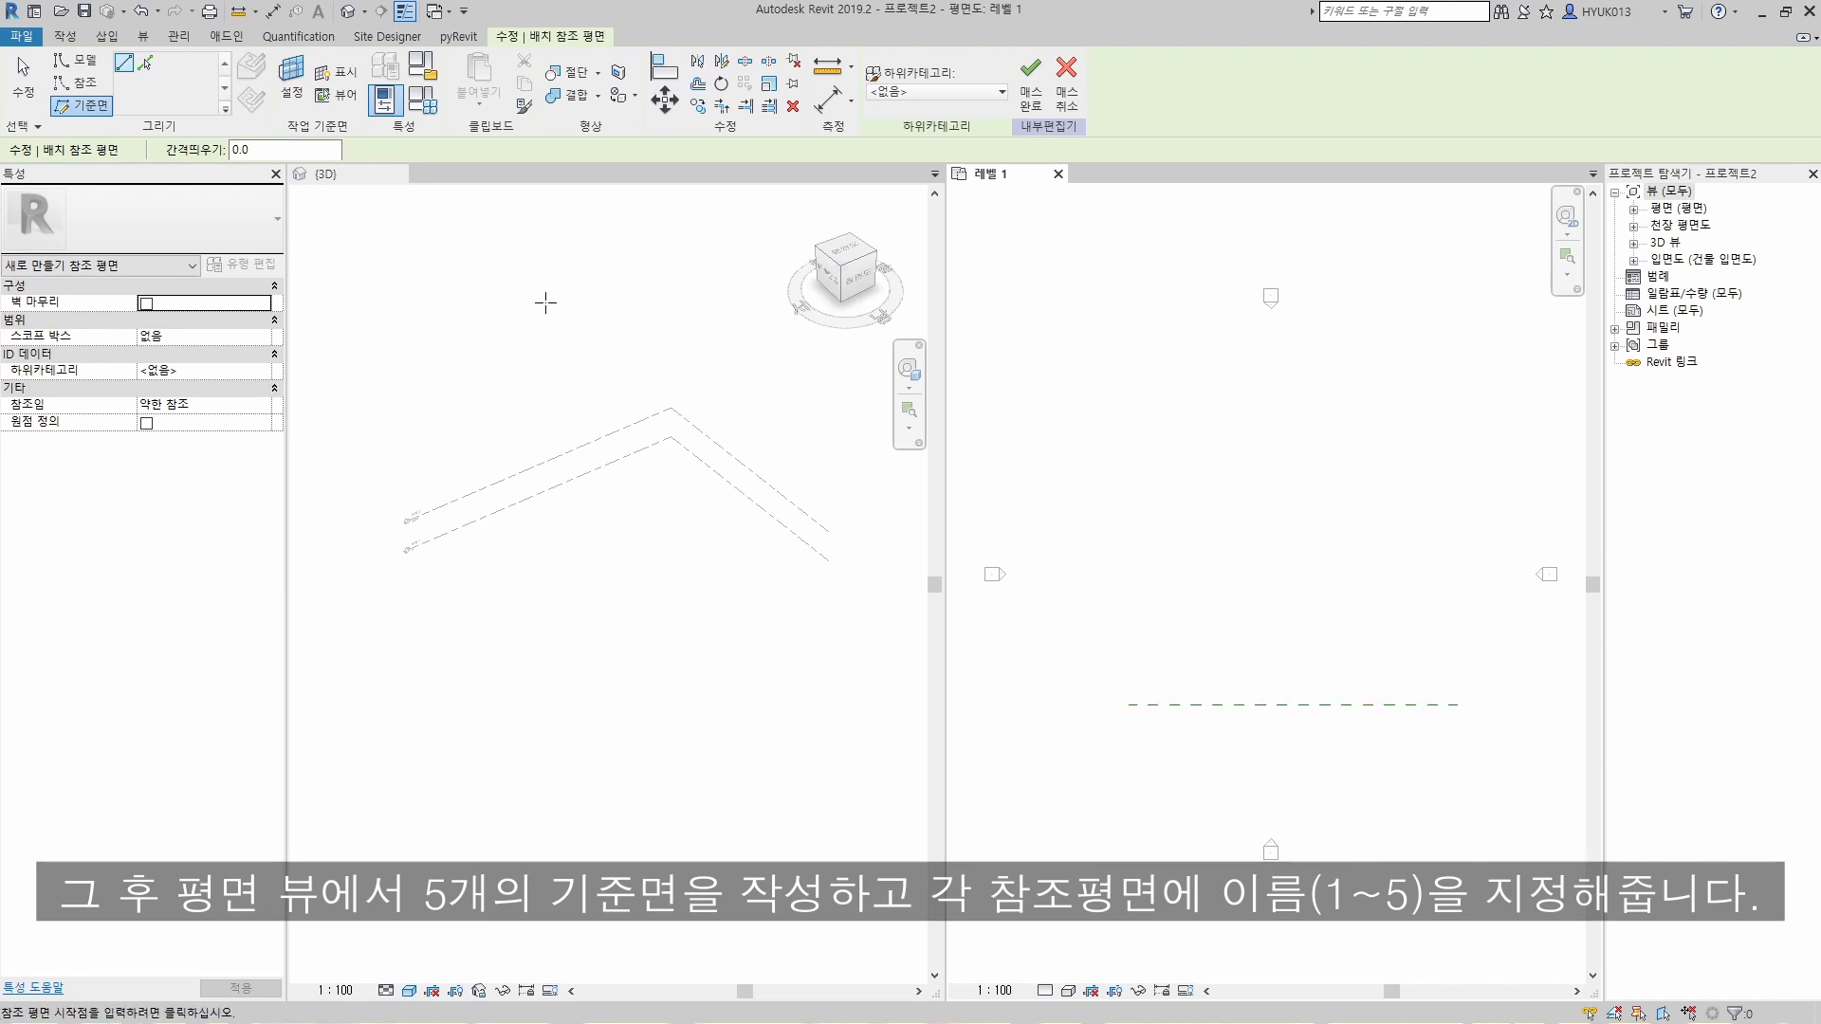
Step: Add four more reference planes above the first by picking each previous one with a 5000 mm offset
left_click(147, 64)
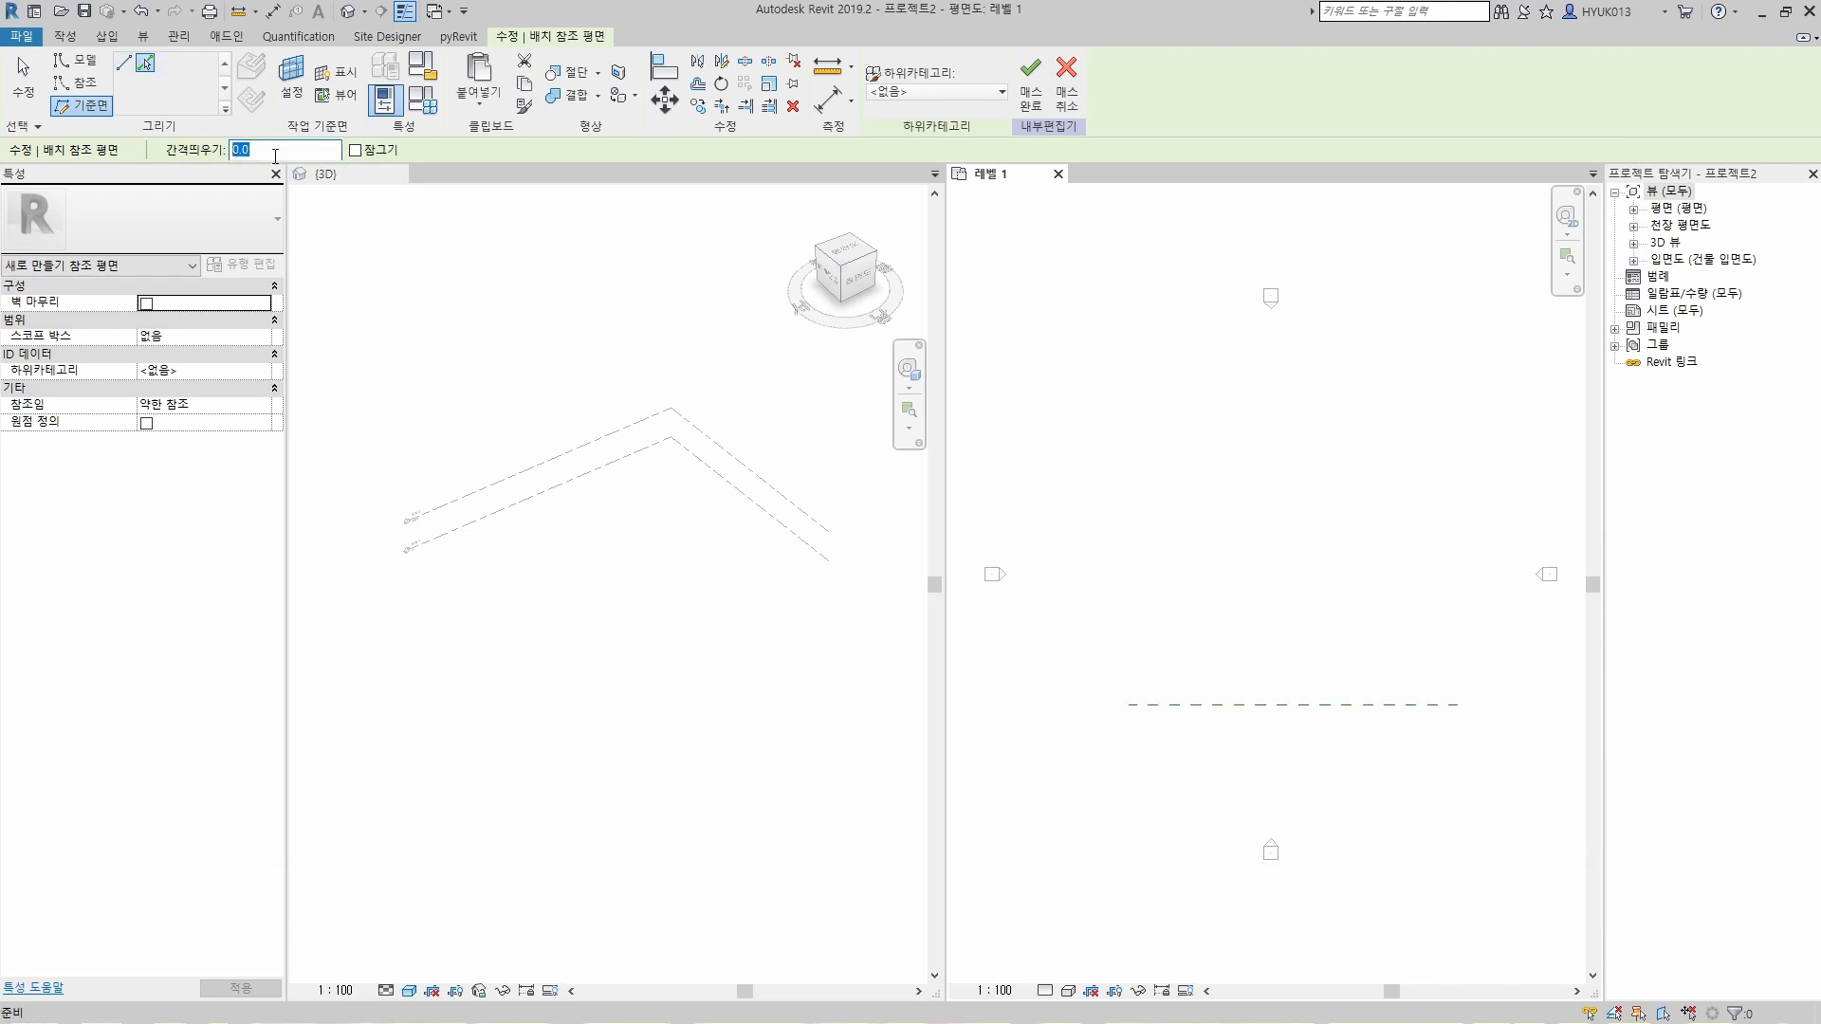
left_click(1250, 704)
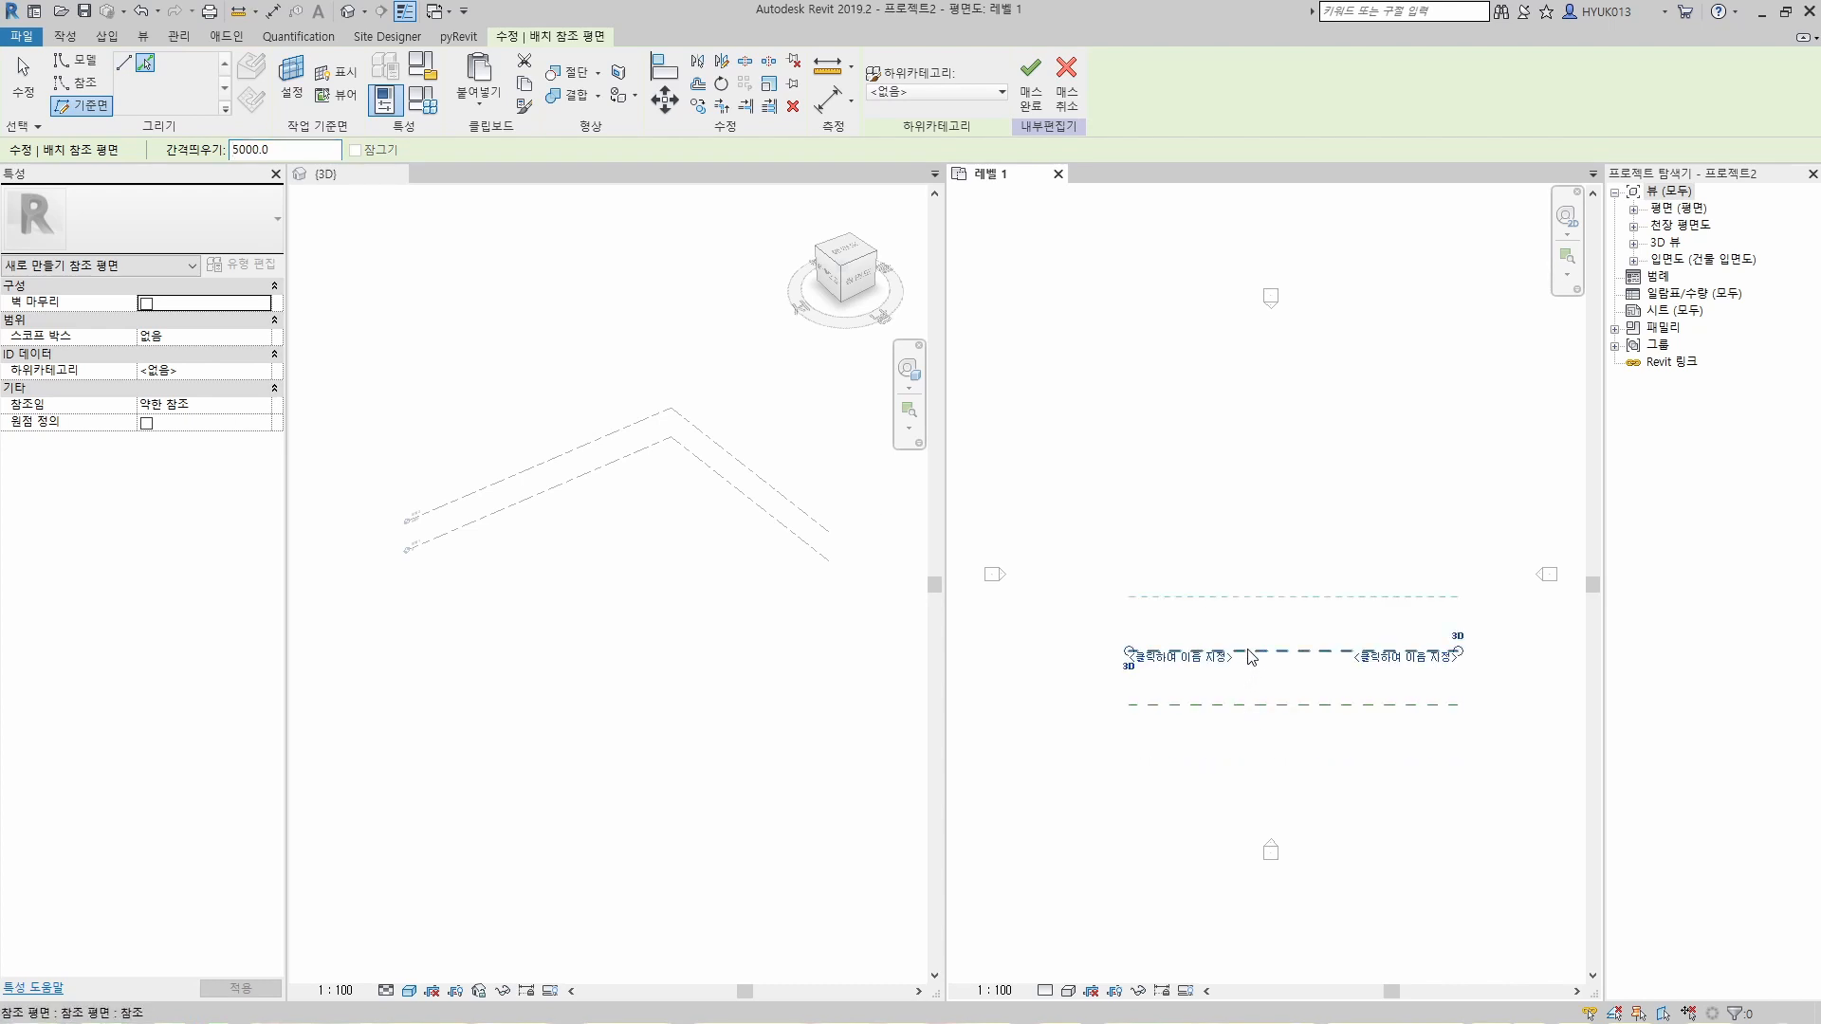
left_click(1256, 650)
left_click(1269, 597)
left_click(1280, 542)
key("Escape")
Step: Name the lowest reference plane 1 and the one above it 2
left_click(1225, 706)
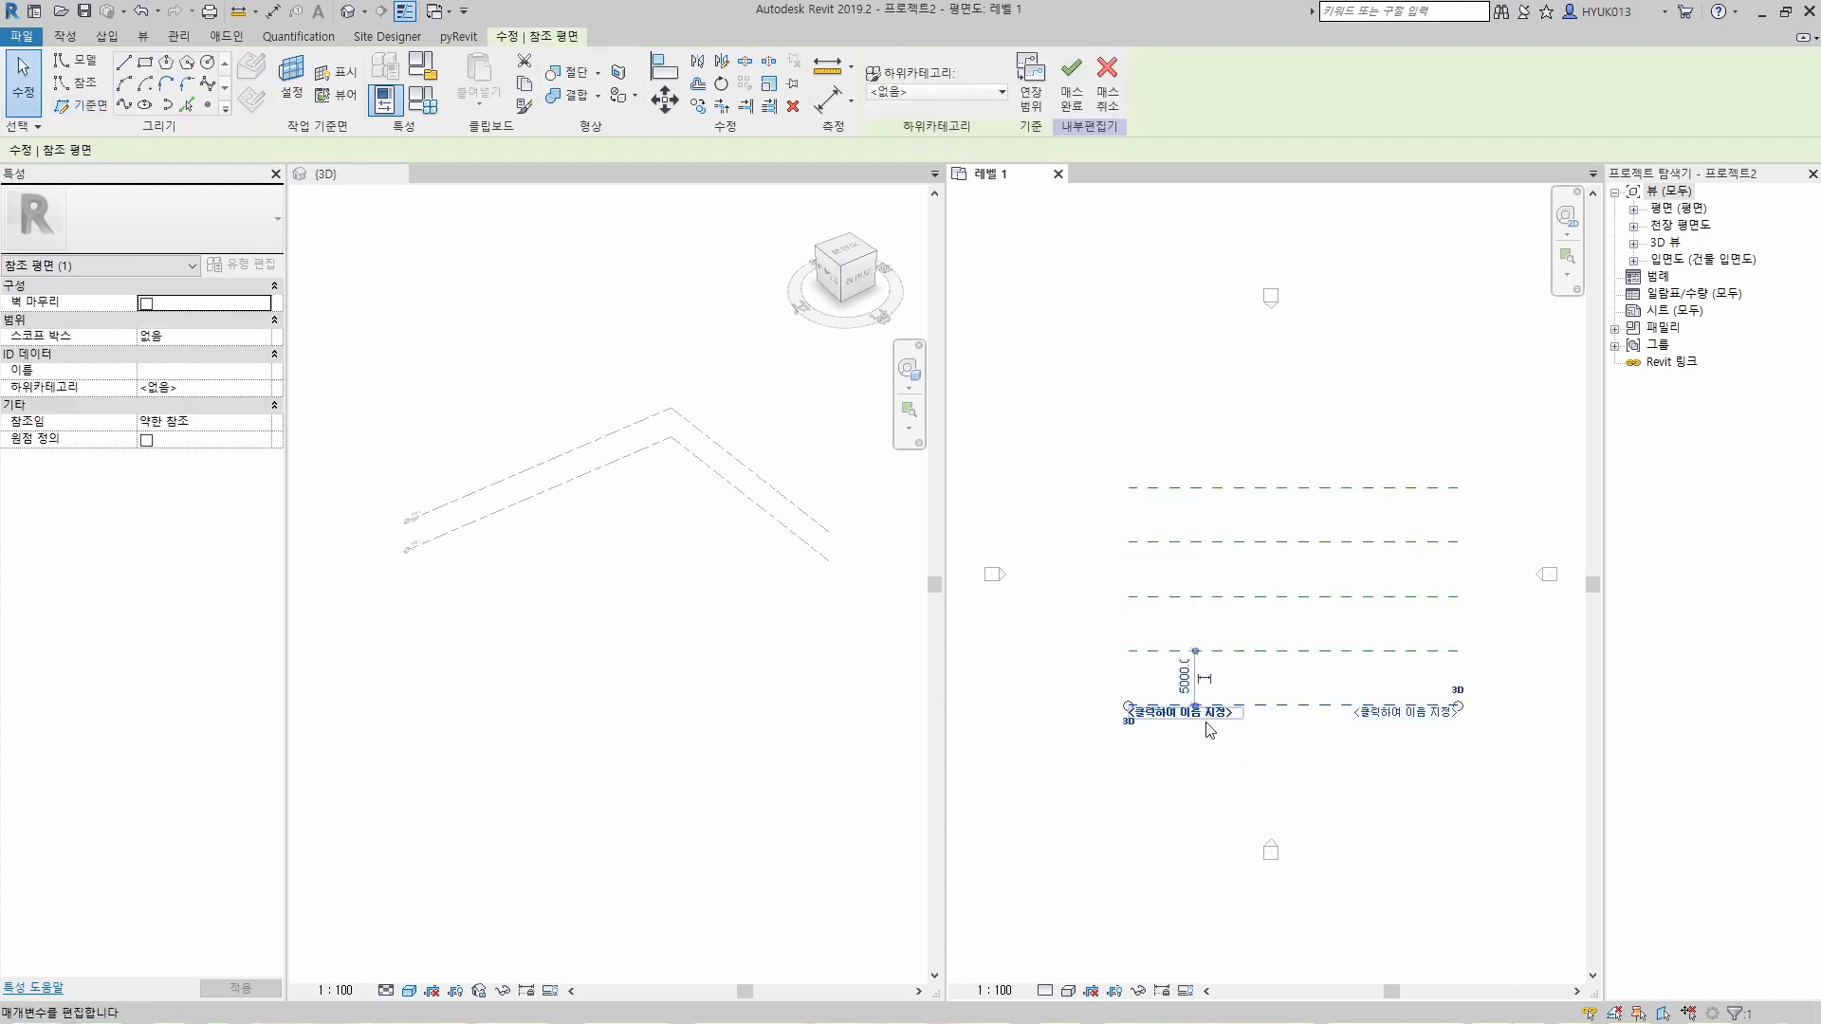
left_click(1166, 712)
type("1")
key("Return")
left_click(1158, 652)
left_click(1154, 659)
type("2")
key("Return")
Step: Name the remaining three reference planes 3, 4 and 5, going upward in the plan
left_click(1153, 597)
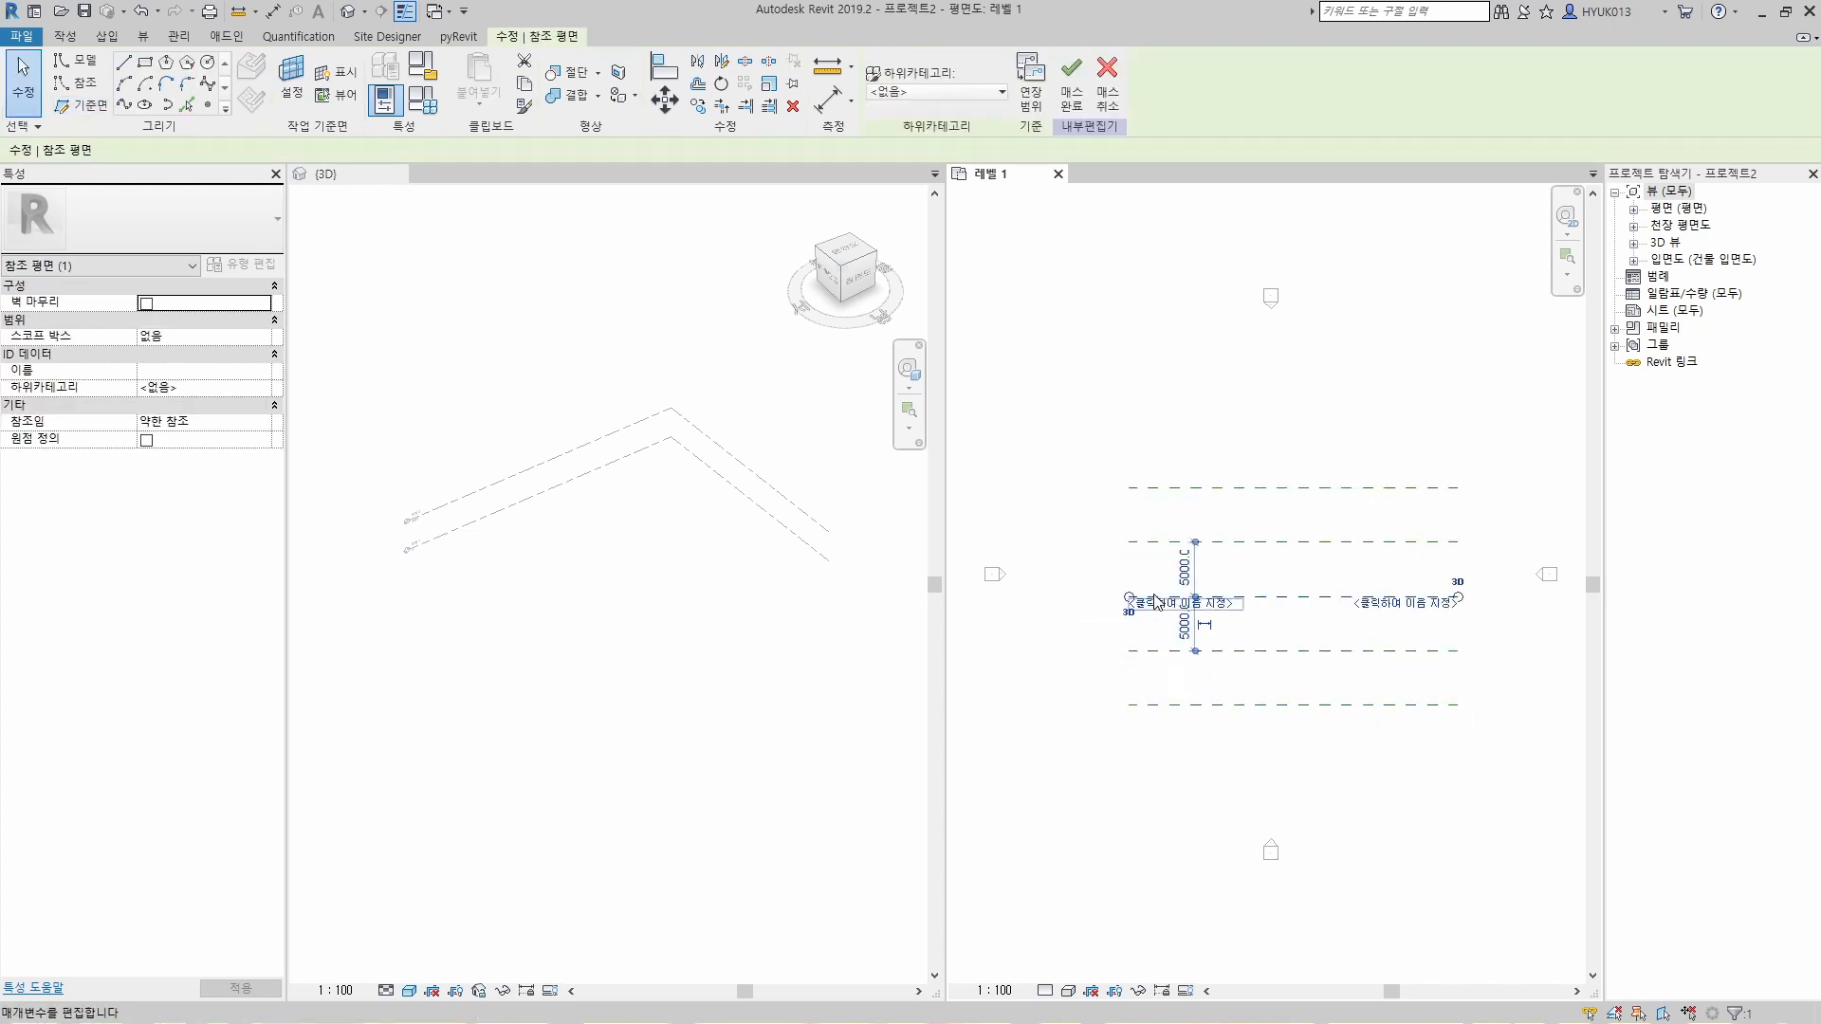
left_click(1153, 605)
type("3")
key("Return")
left_click(1153, 542)
left_click(1153, 550)
type("4")
left_click(1152, 490)
left_click(1153, 496)
type("5")
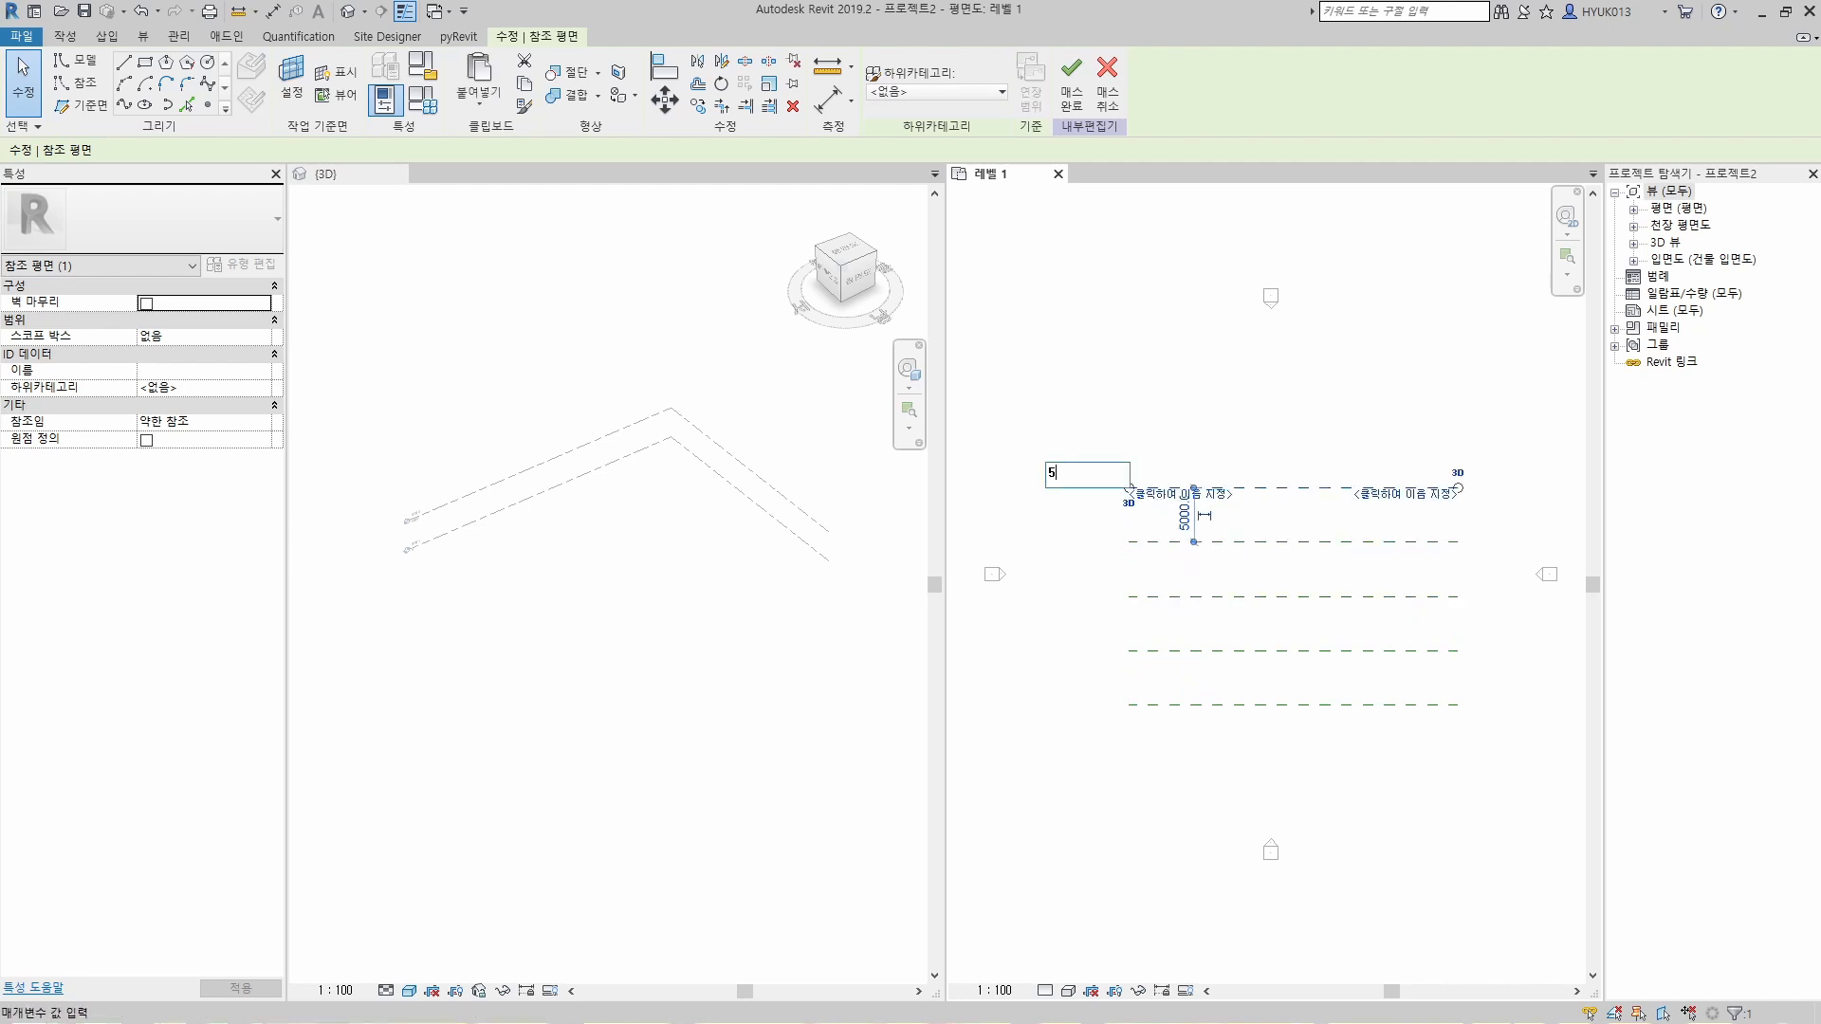
key("Return")
left_click(1160, 453)
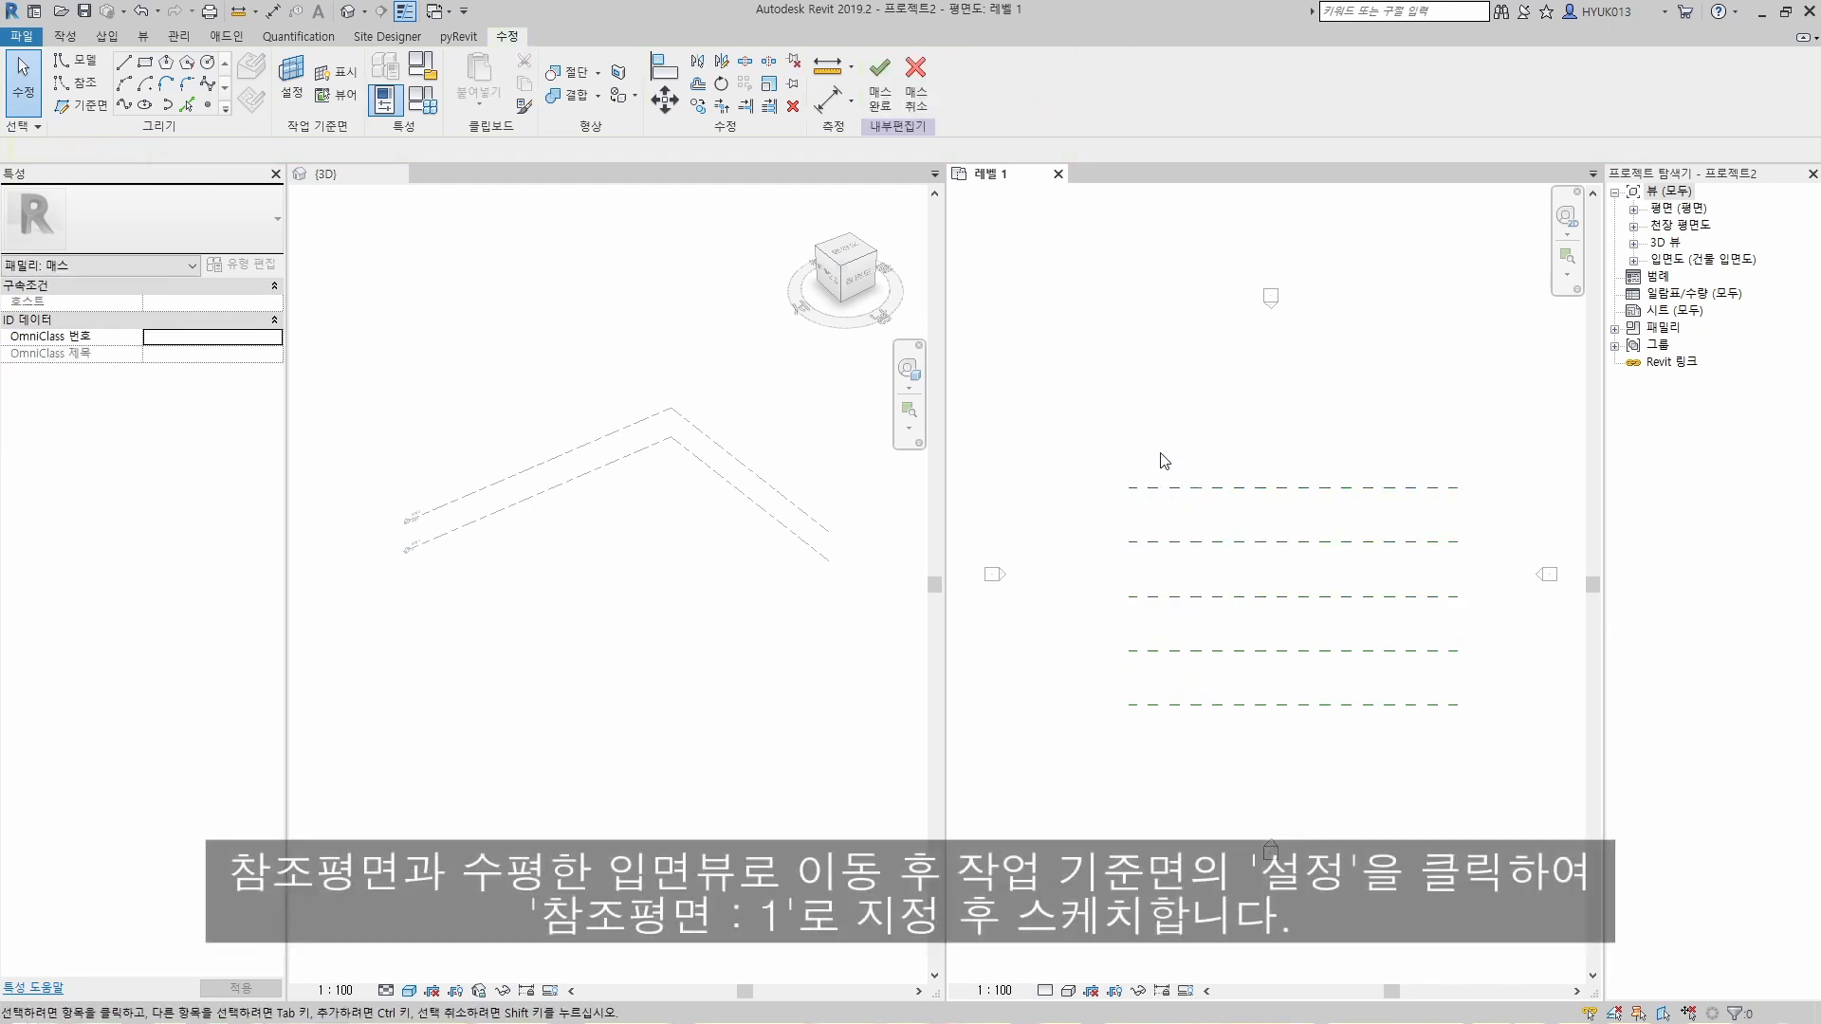
Step: Open the South (남쪽) elevation and set the work plane to reference plane 1
left_click(1633, 258)
double_click(1680, 276)
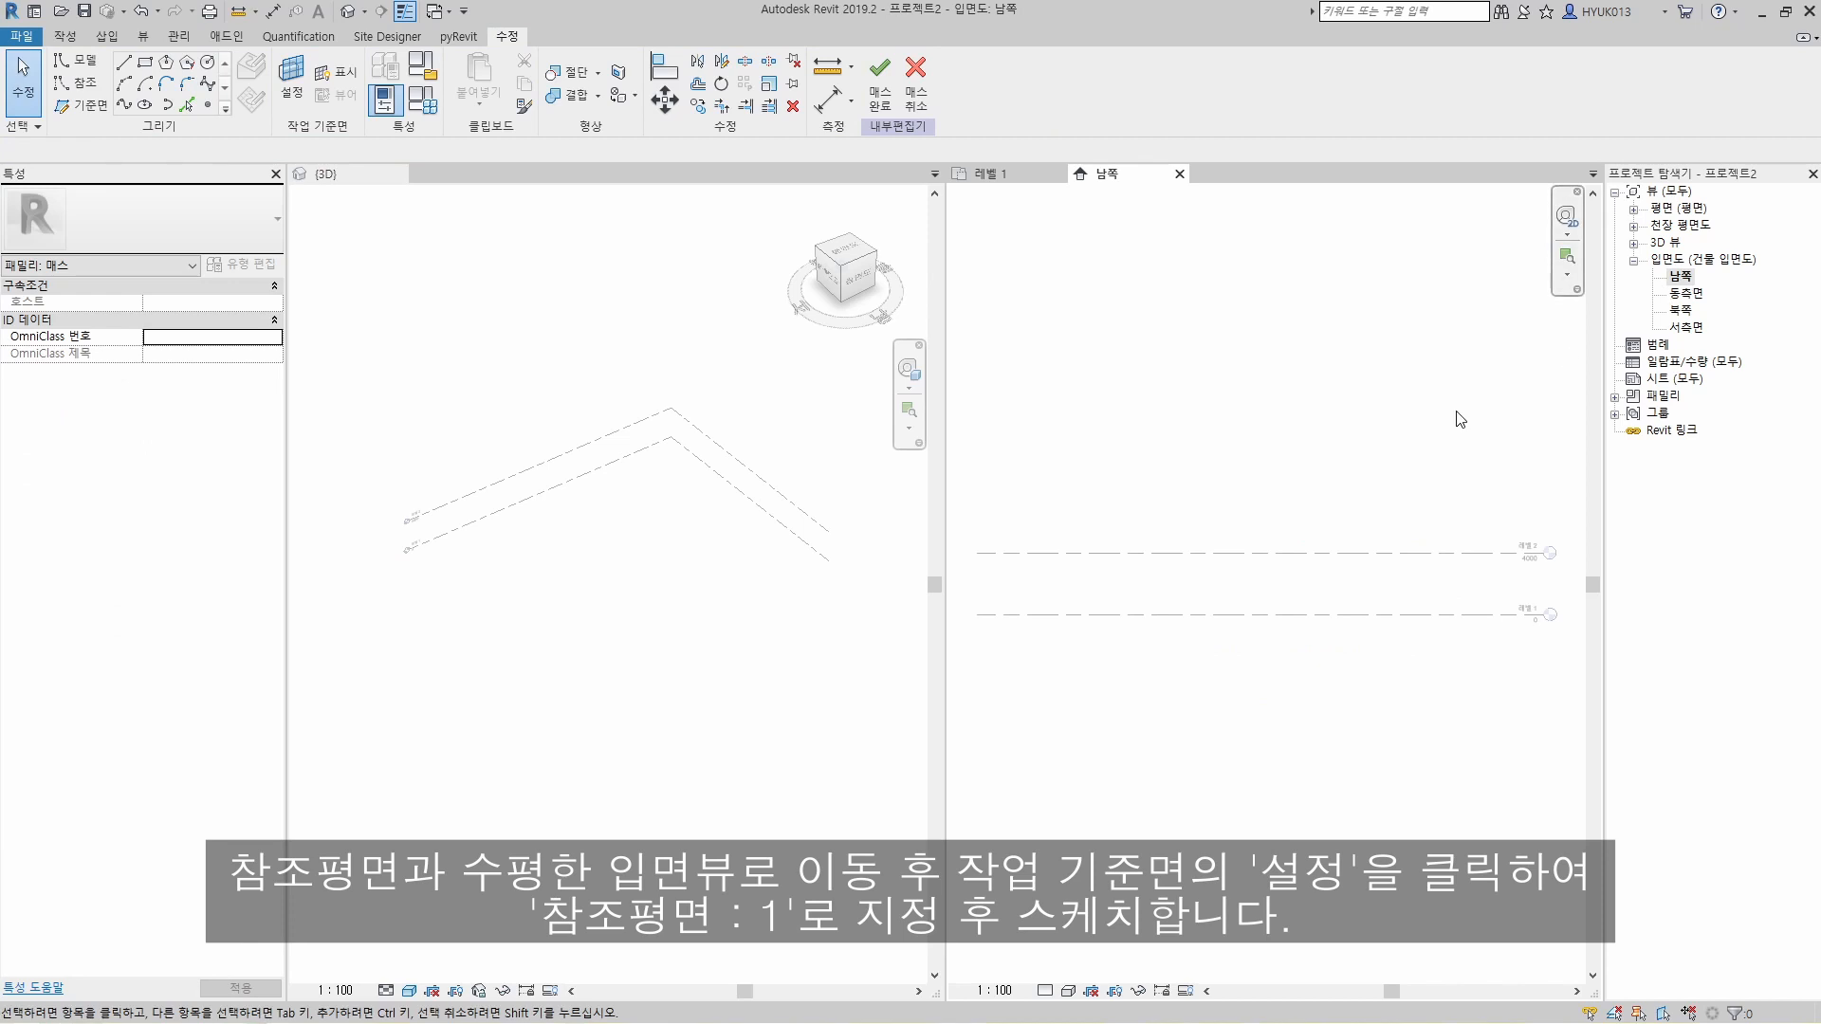
left_click(296, 93)
left_click(901, 612)
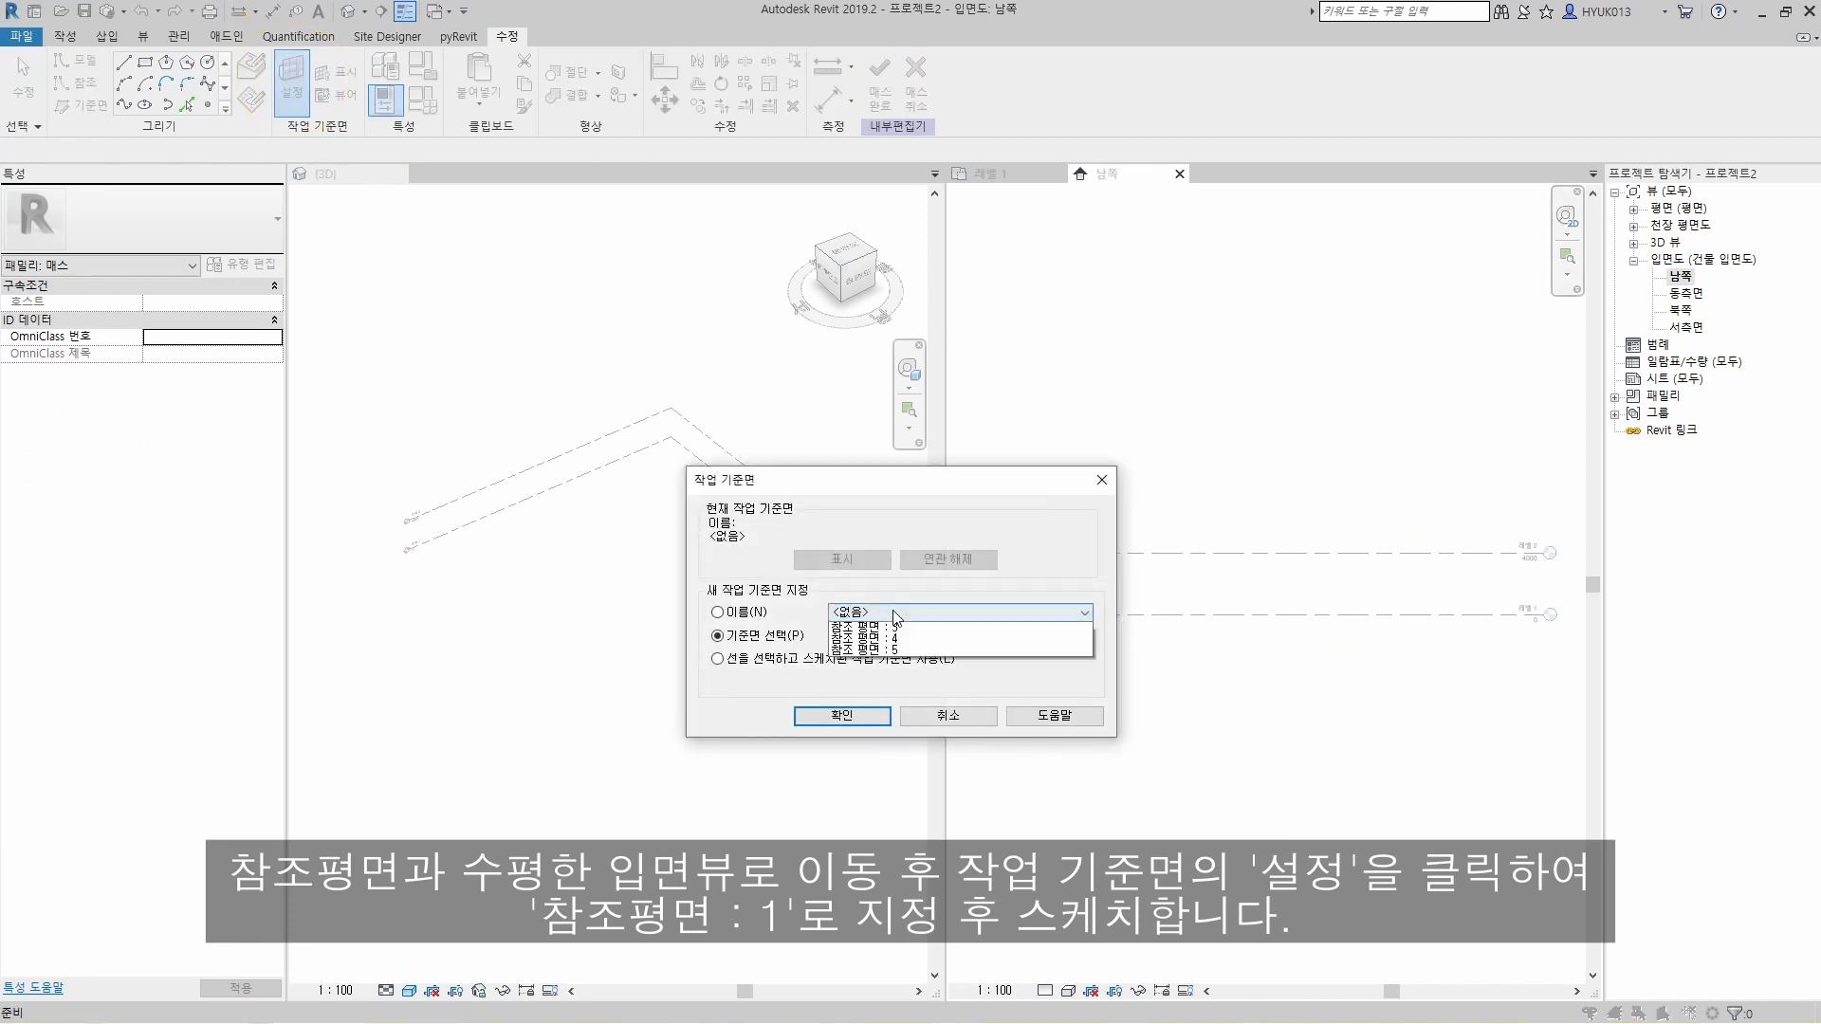
left_click(901, 663)
left_click(842, 716)
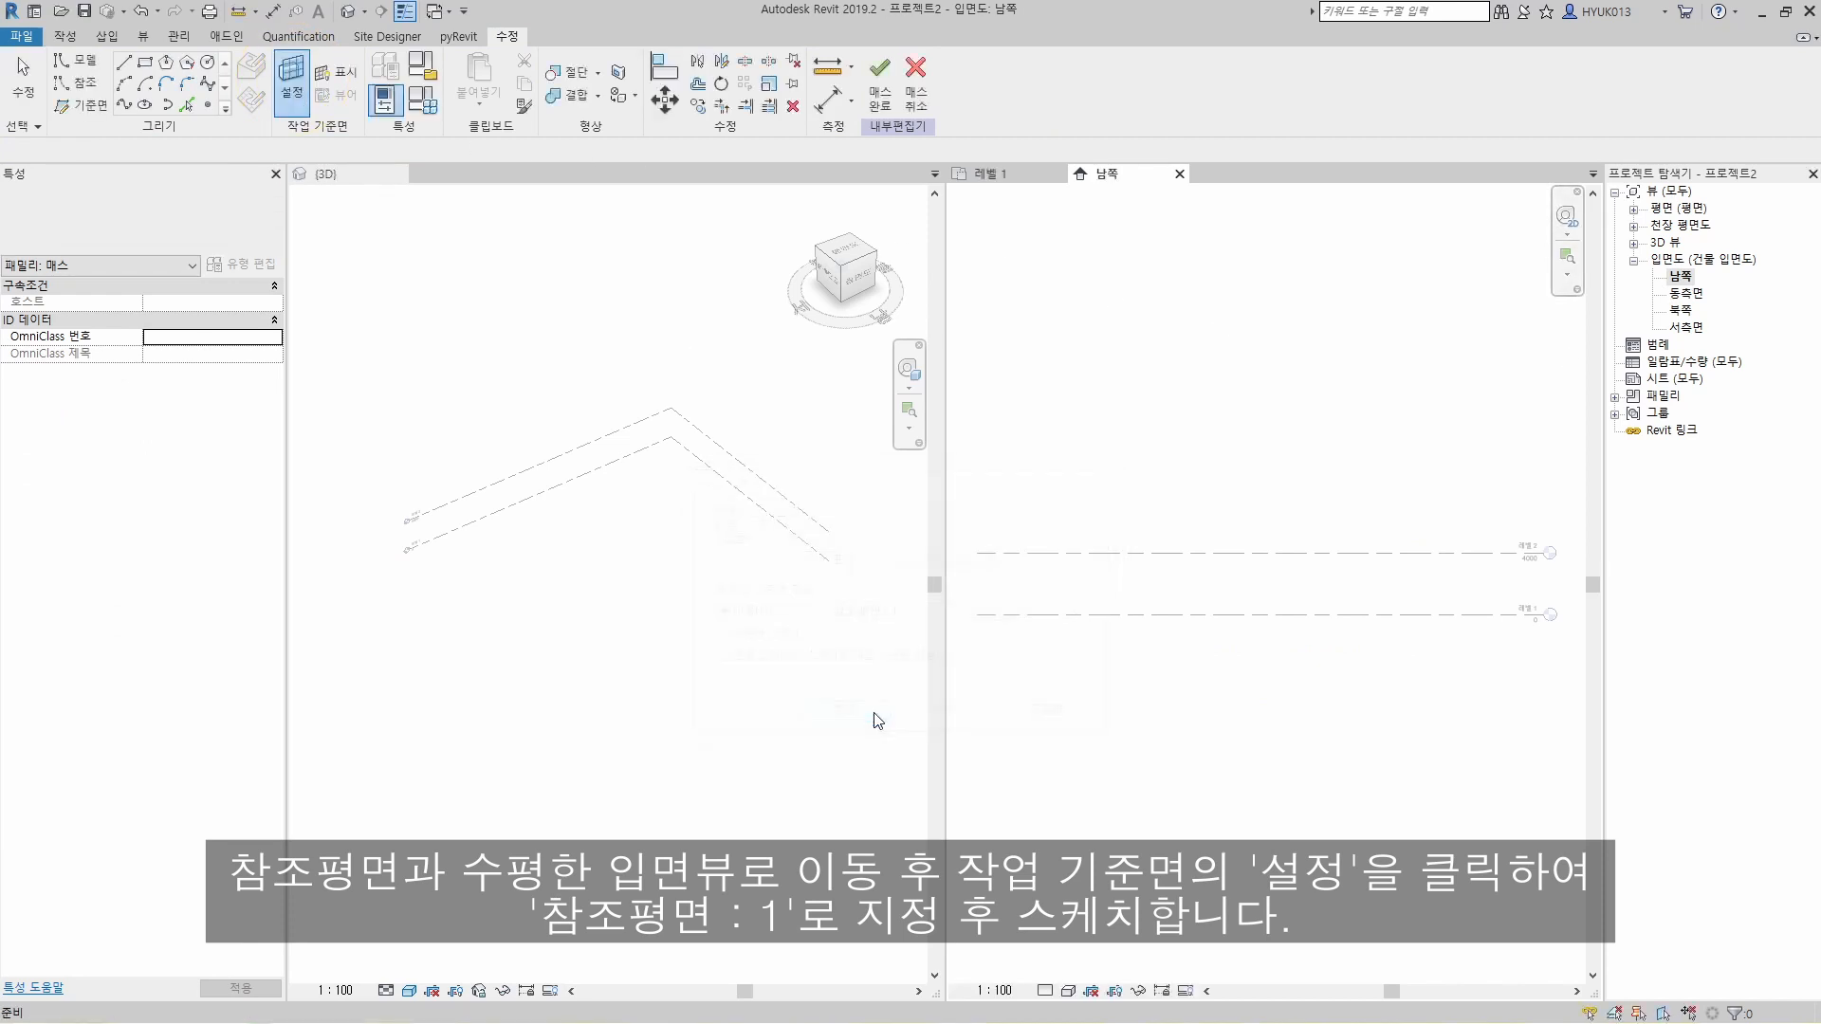
Step: Sketch a rectangle on reference plane 1 and, inside its outline, a circle with a radius of about 1300 mm on reference plane 2
left_click(145, 65)
left_click(1202, 544)
left_click(1332, 598)
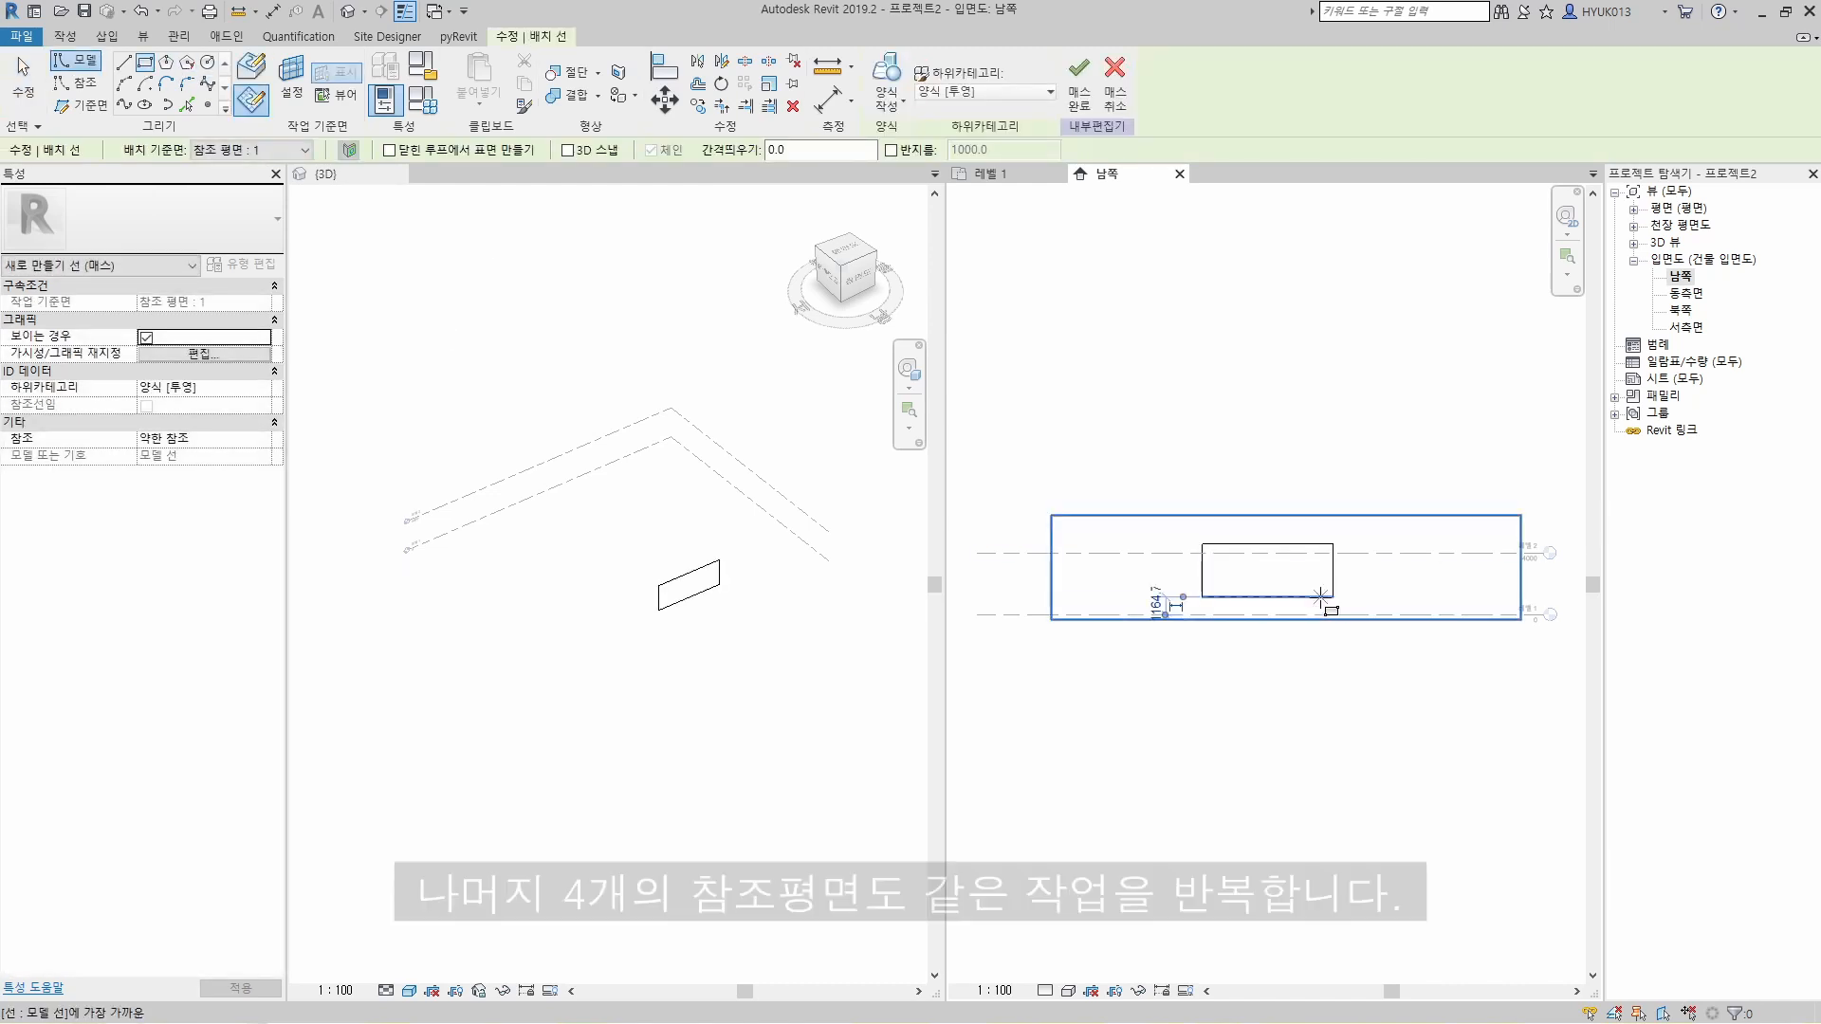
left_click(263, 198)
left_click(208, 62)
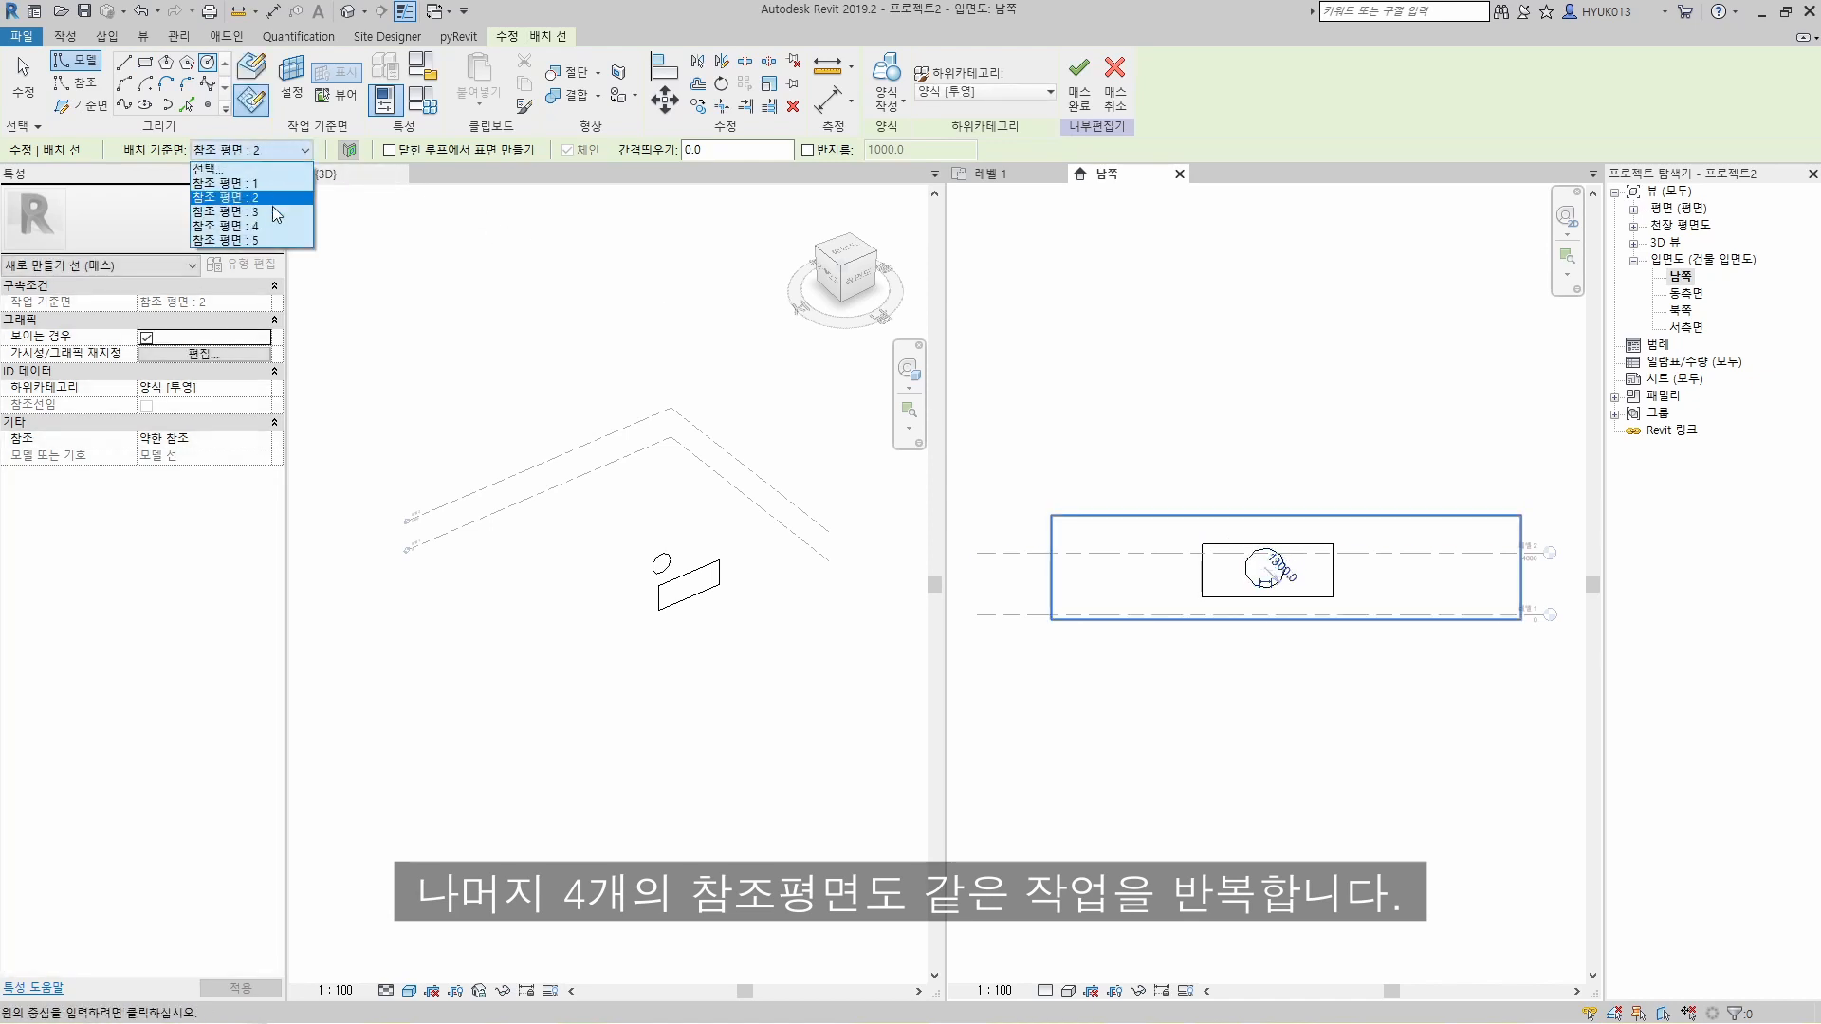
Step: Sketch a smaller rectangle on reference plane 3, just above the first rectangle in the South elevation
left_click(272, 211)
left_click(145, 63)
left_click(1229, 496)
left_click(1299, 531)
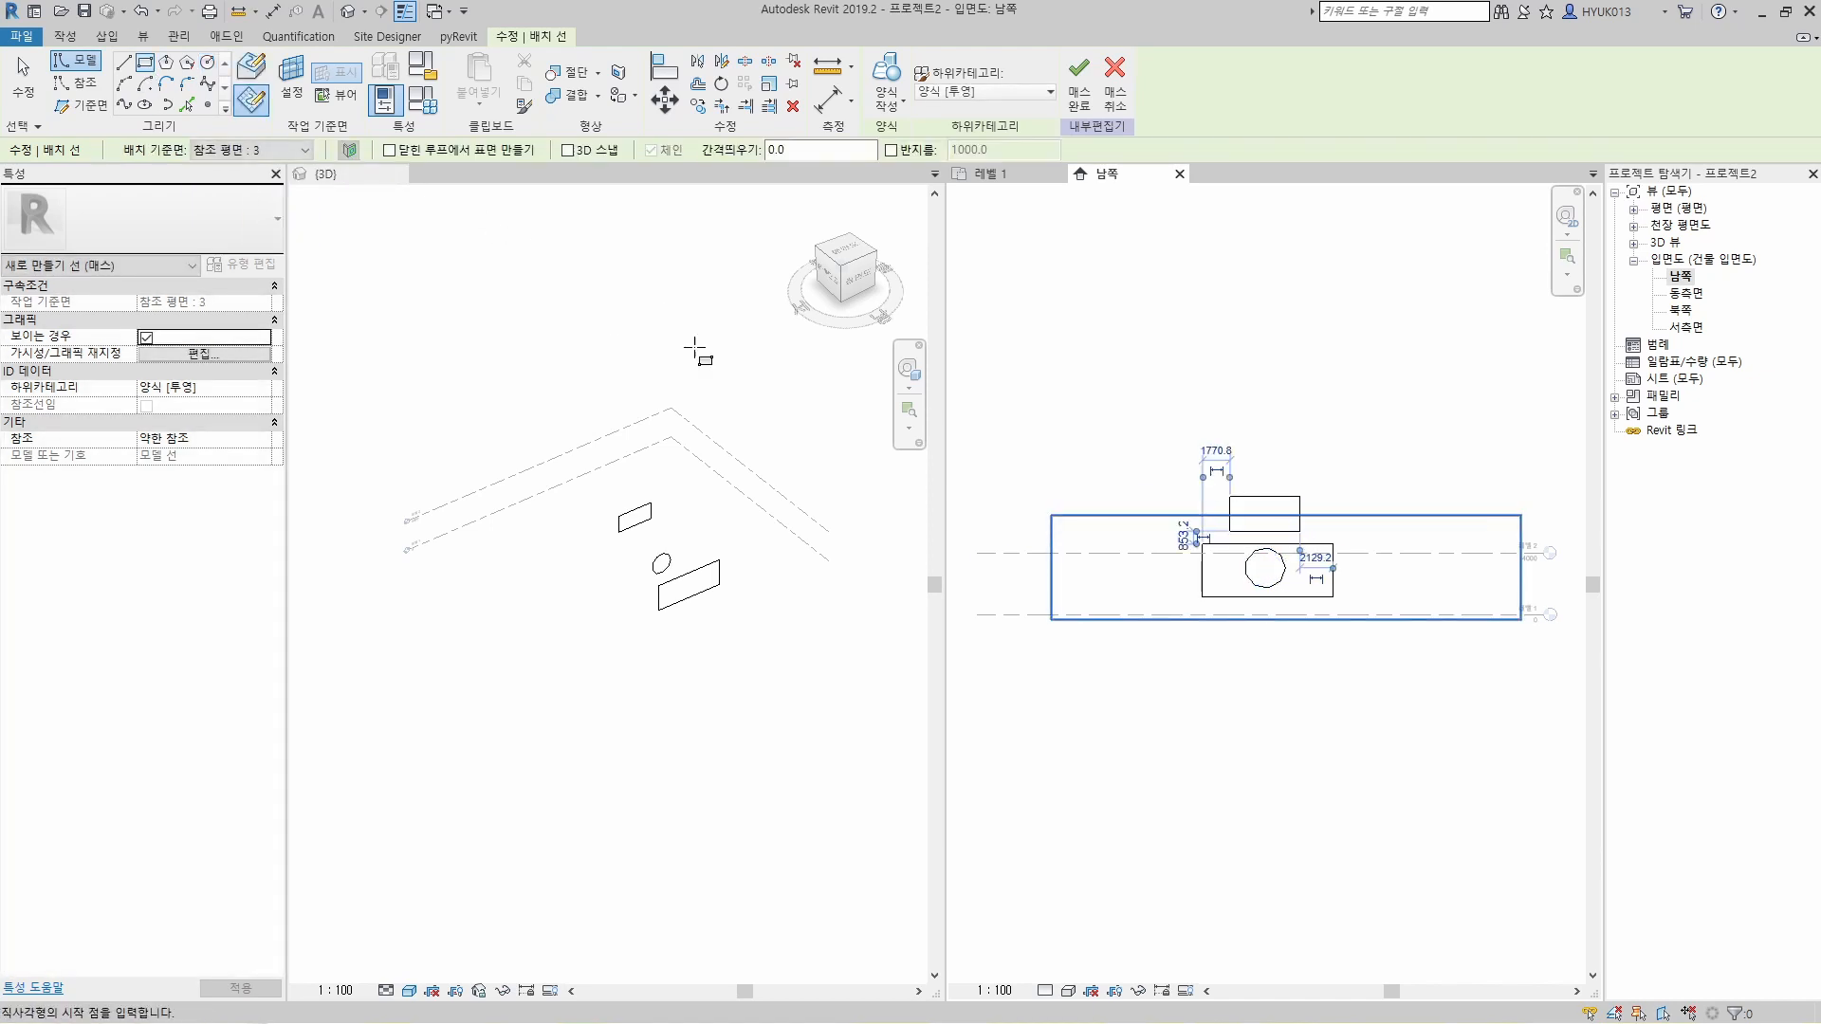
Step: Sketch a large circle on reference plane 4, centred within the smaller rectangle in the South elevation
left_click(248, 150)
left_click(271, 228)
left_click(207, 62)
left_click(1256, 524)
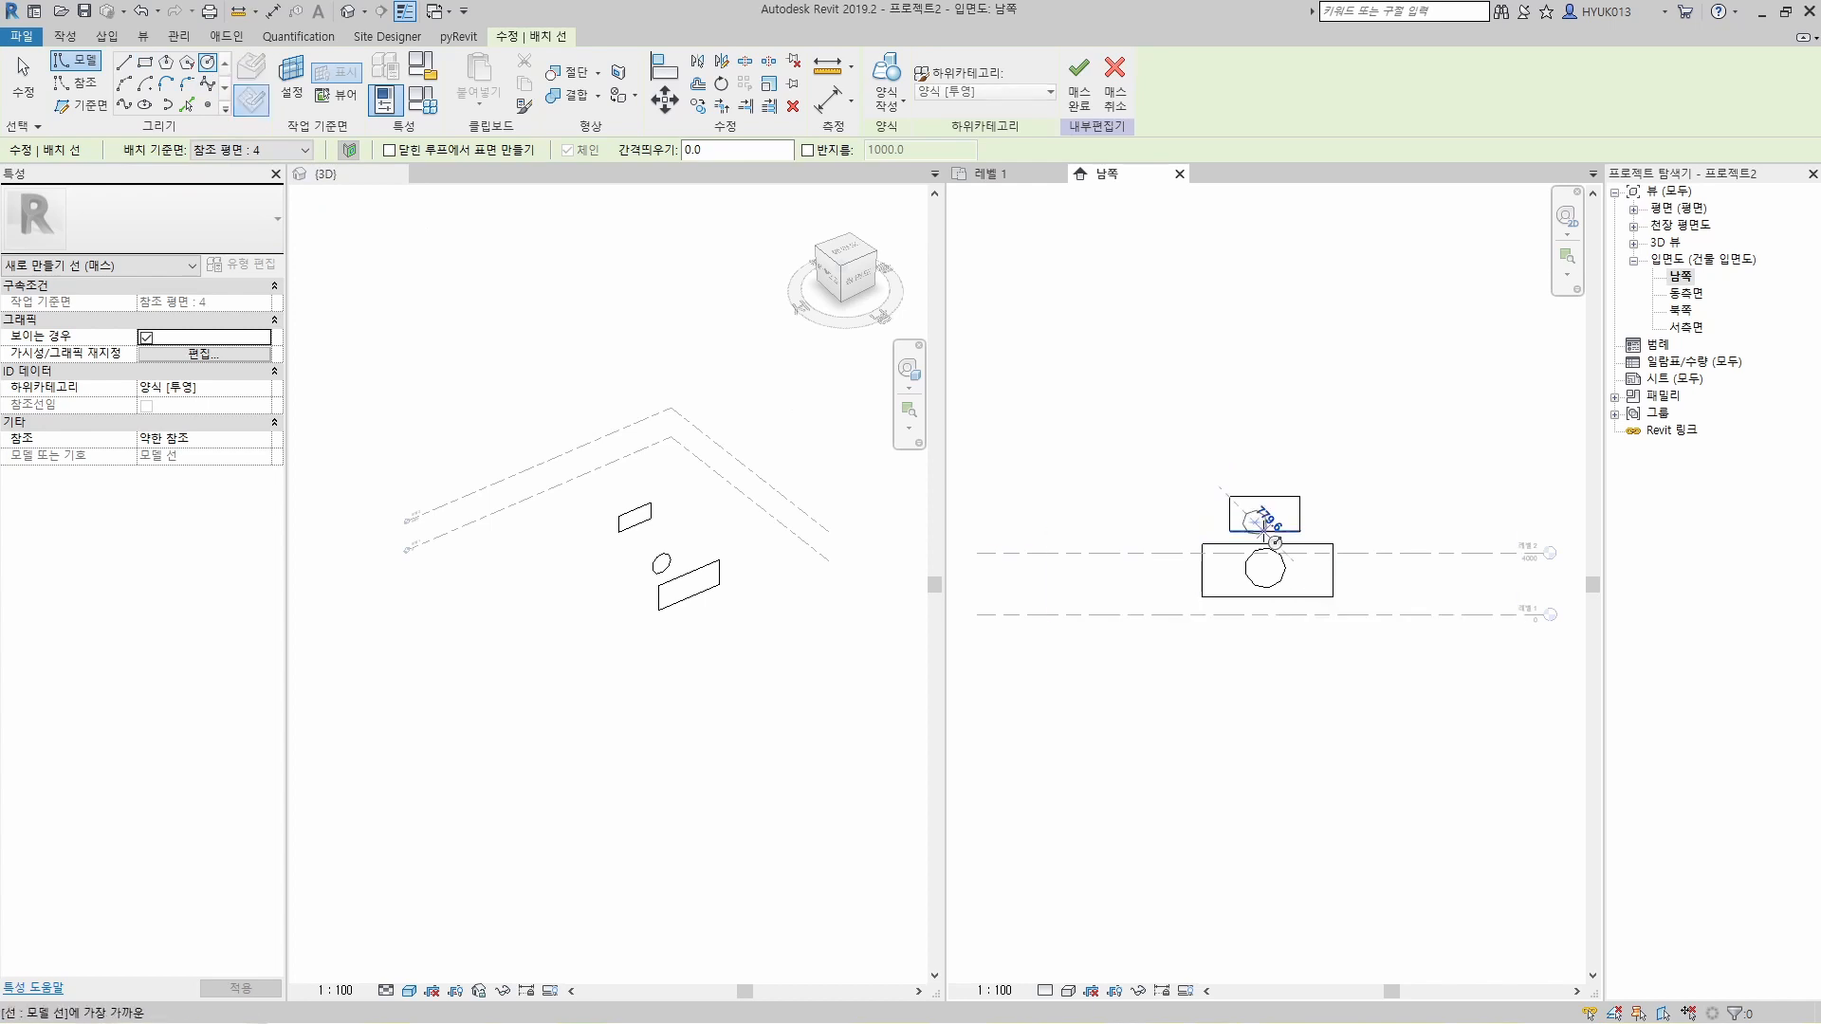
left_click(1293, 559)
Step: Sketch a rectangle on reference plane 5, overlapping the upper right of the large circle in the South elevation
left_click(283, 152)
left_click(265, 244)
left_click(145, 63)
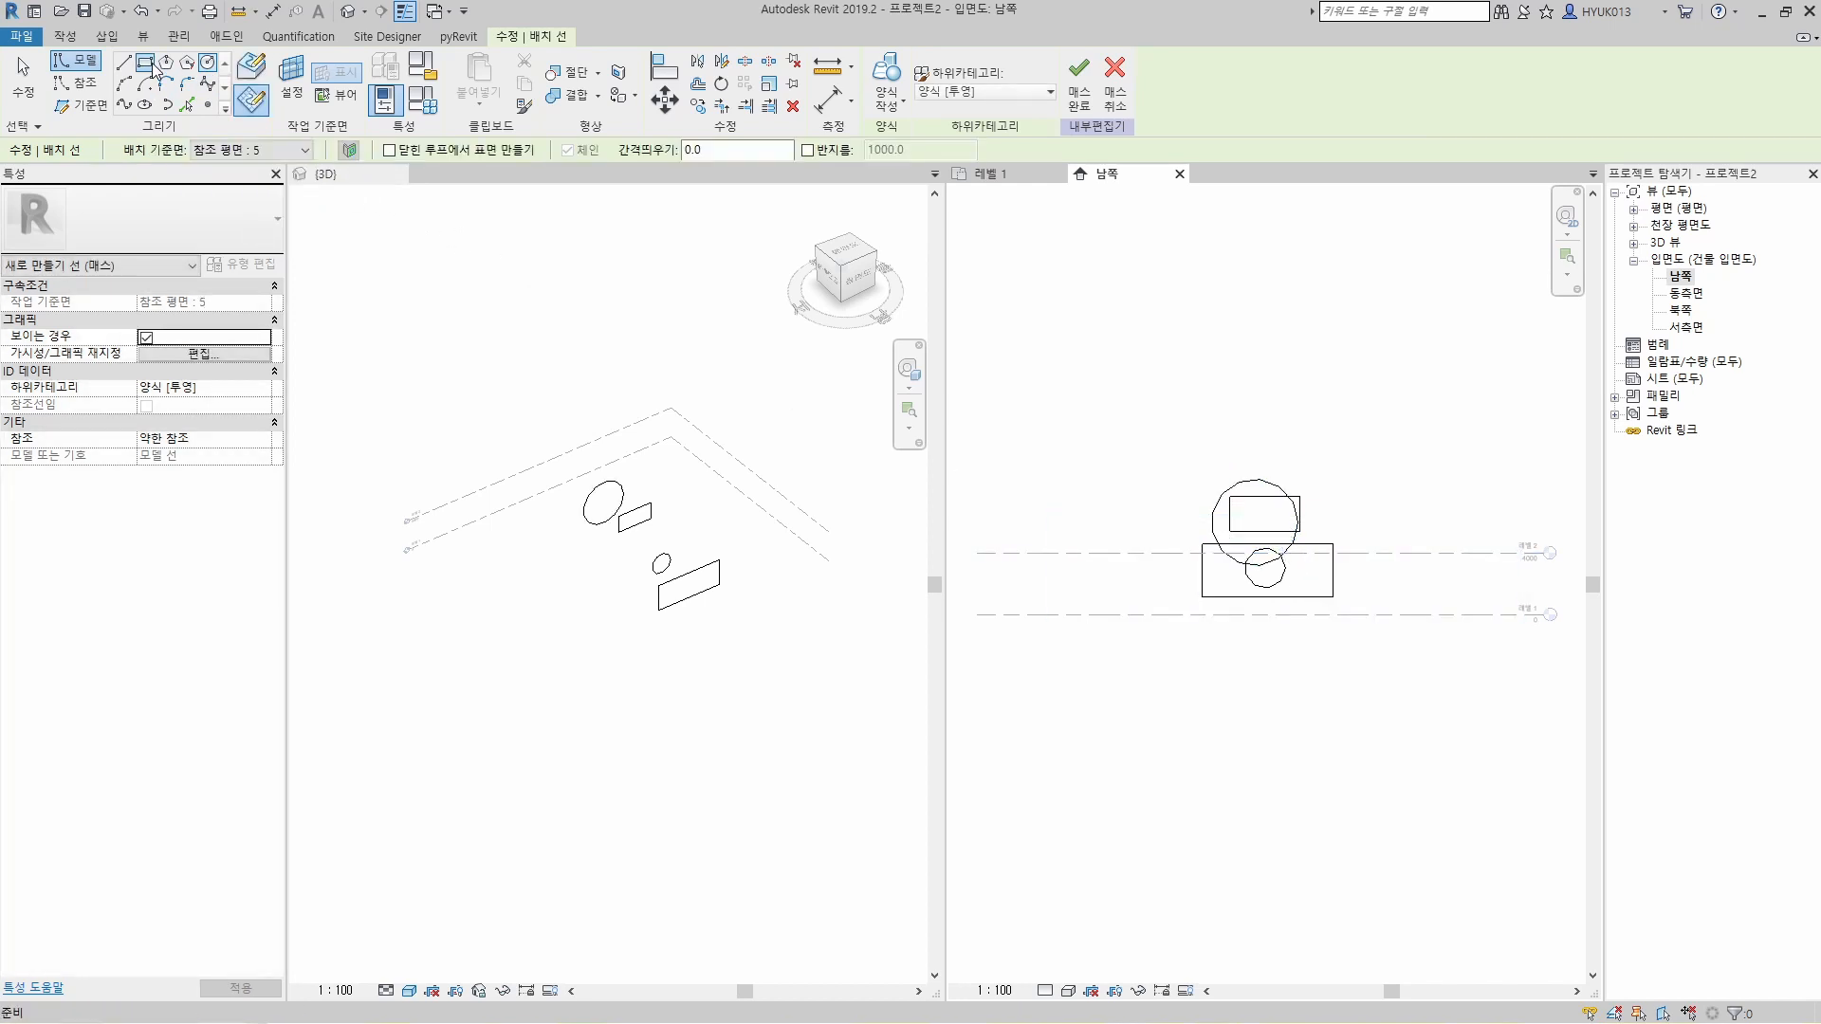
left_click(1262, 462)
left_click(1314, 519)
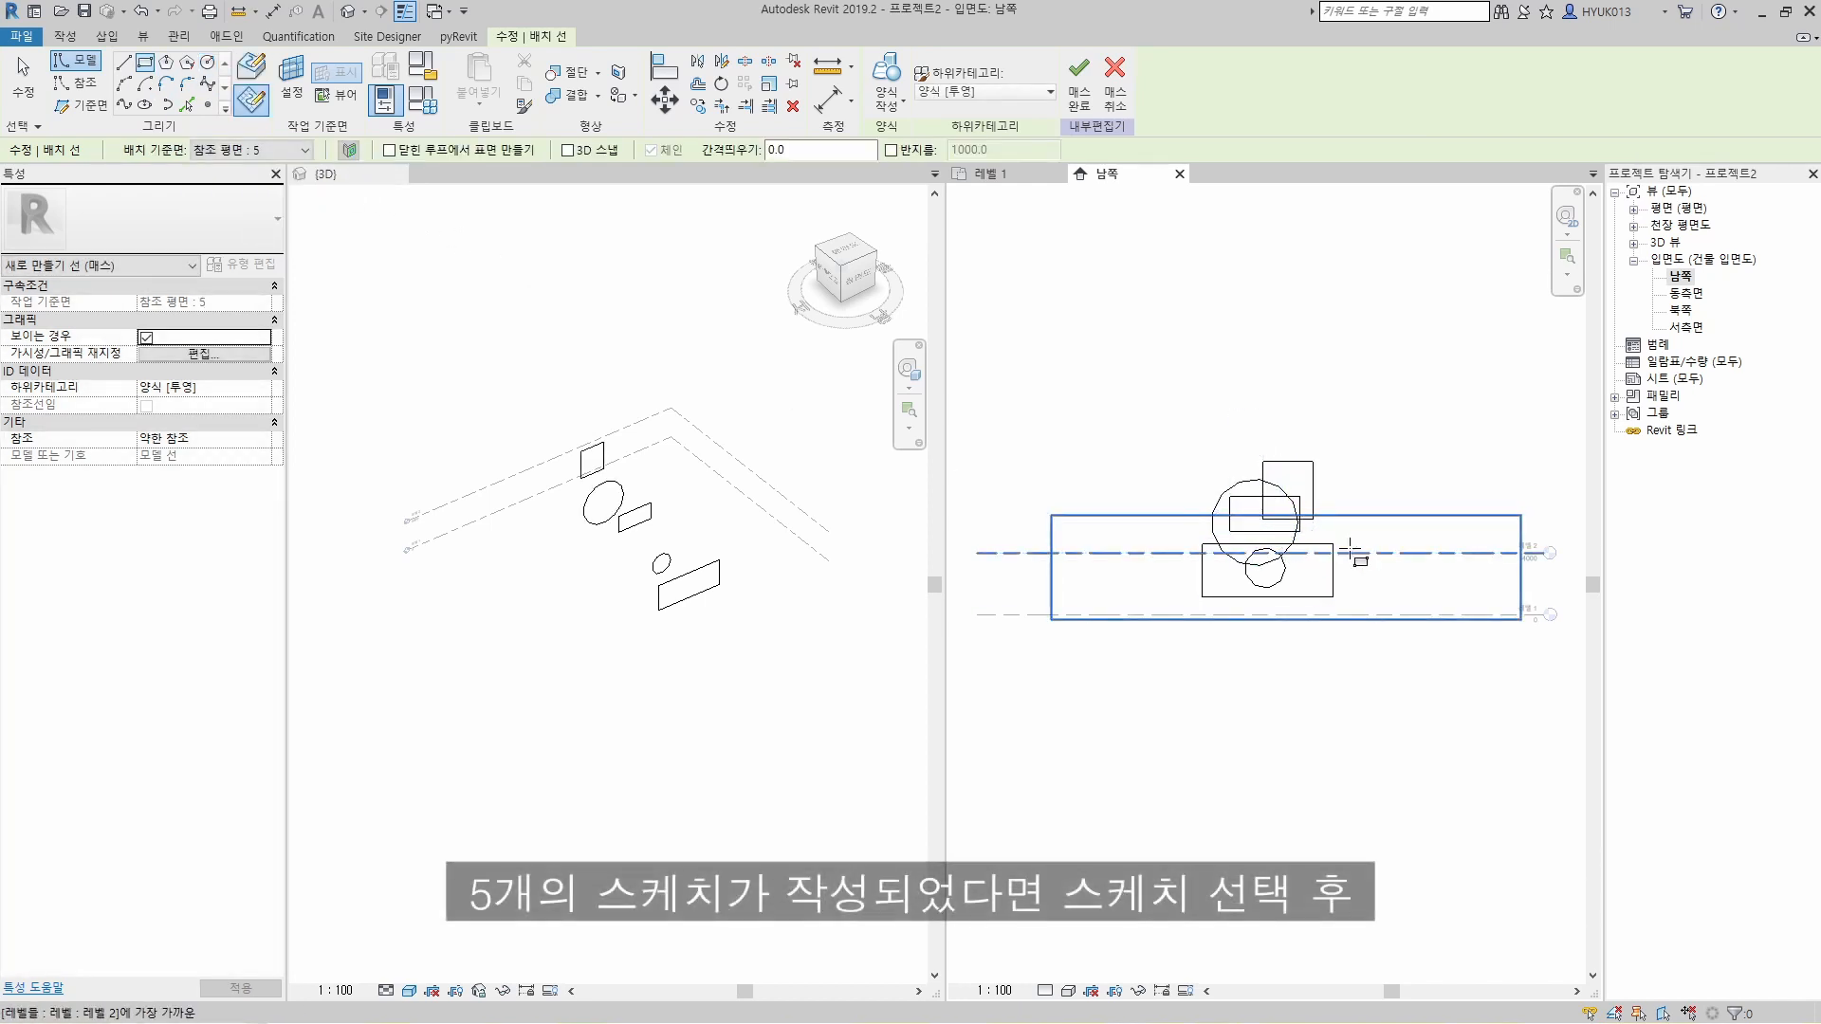
key("Escape")
key("Escape")
Step: Create a lofted solid form from all five profile sketches in the 3D view
left_click(652, 634)
mouse_move(652, 635)
middle_mouse_down("shift")
mouse_move(692, 638)
mouse_move(658, 640)
middle_mouse_up("shift")
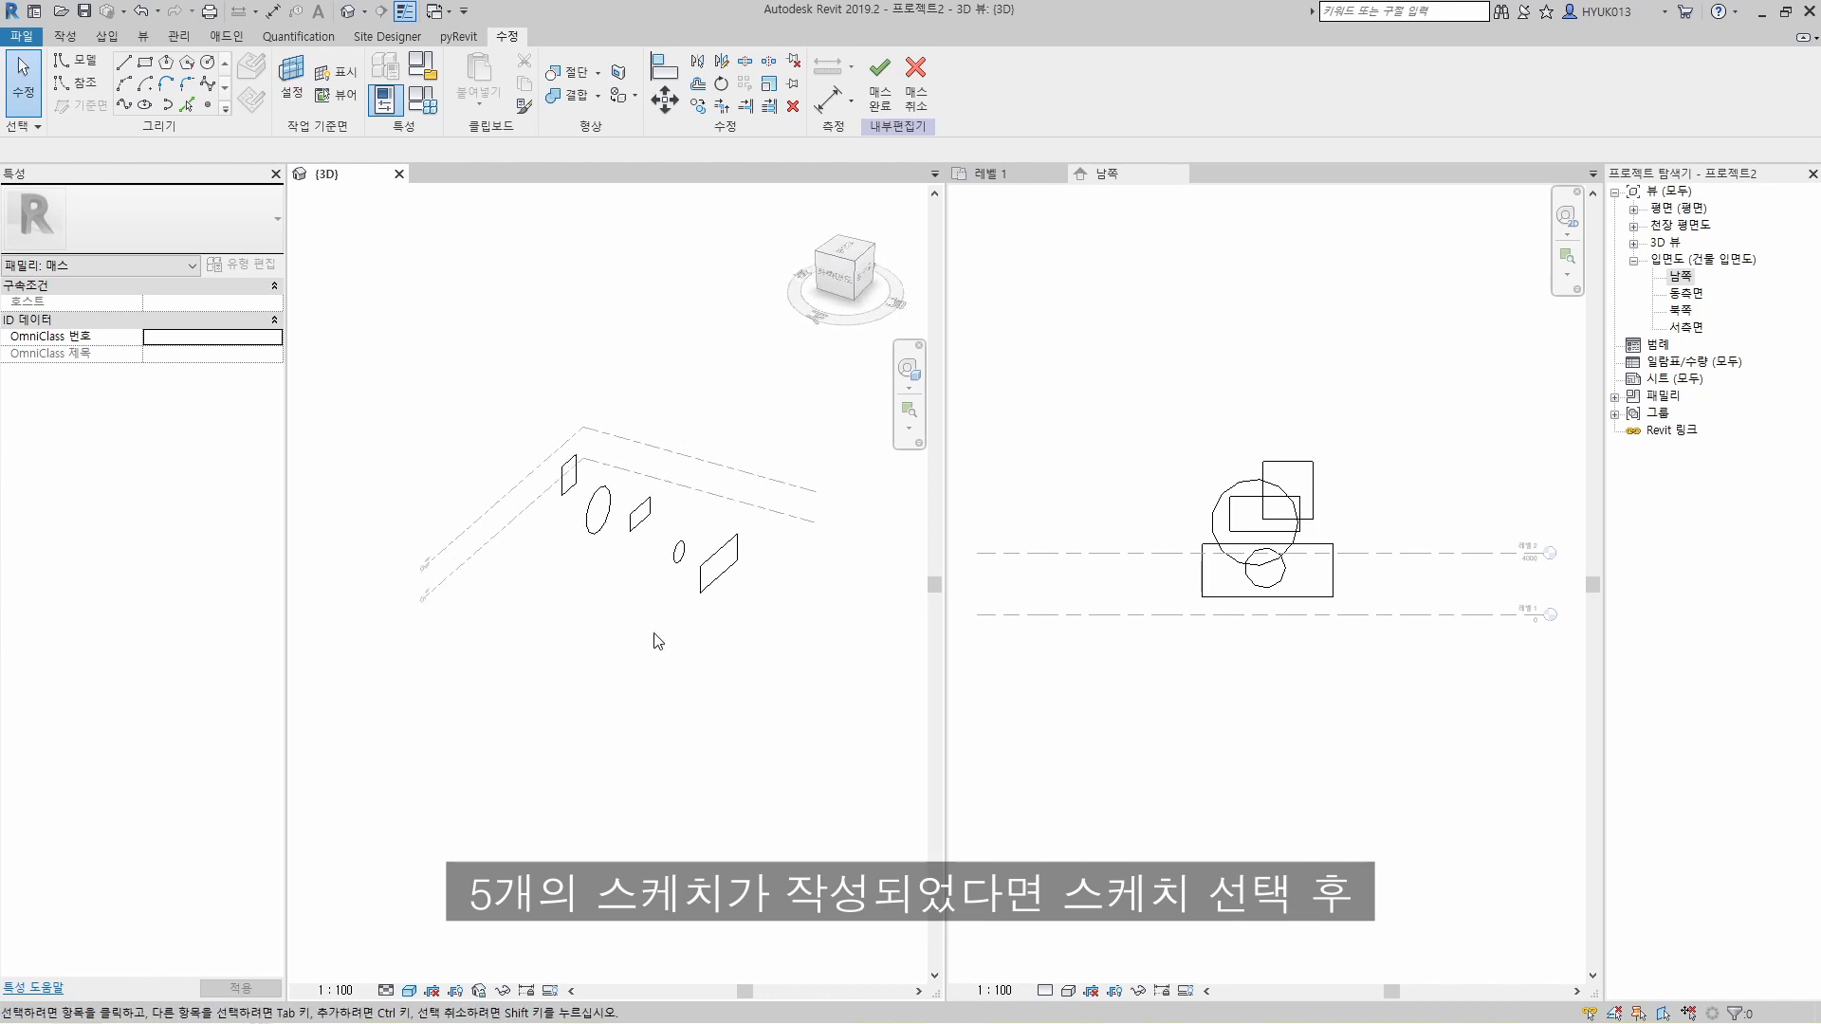
mouse_move(498, 381)
left_mouse_down()
mouse_move(716, 609)
mouse_move(773, 632)
left_mouse_up()
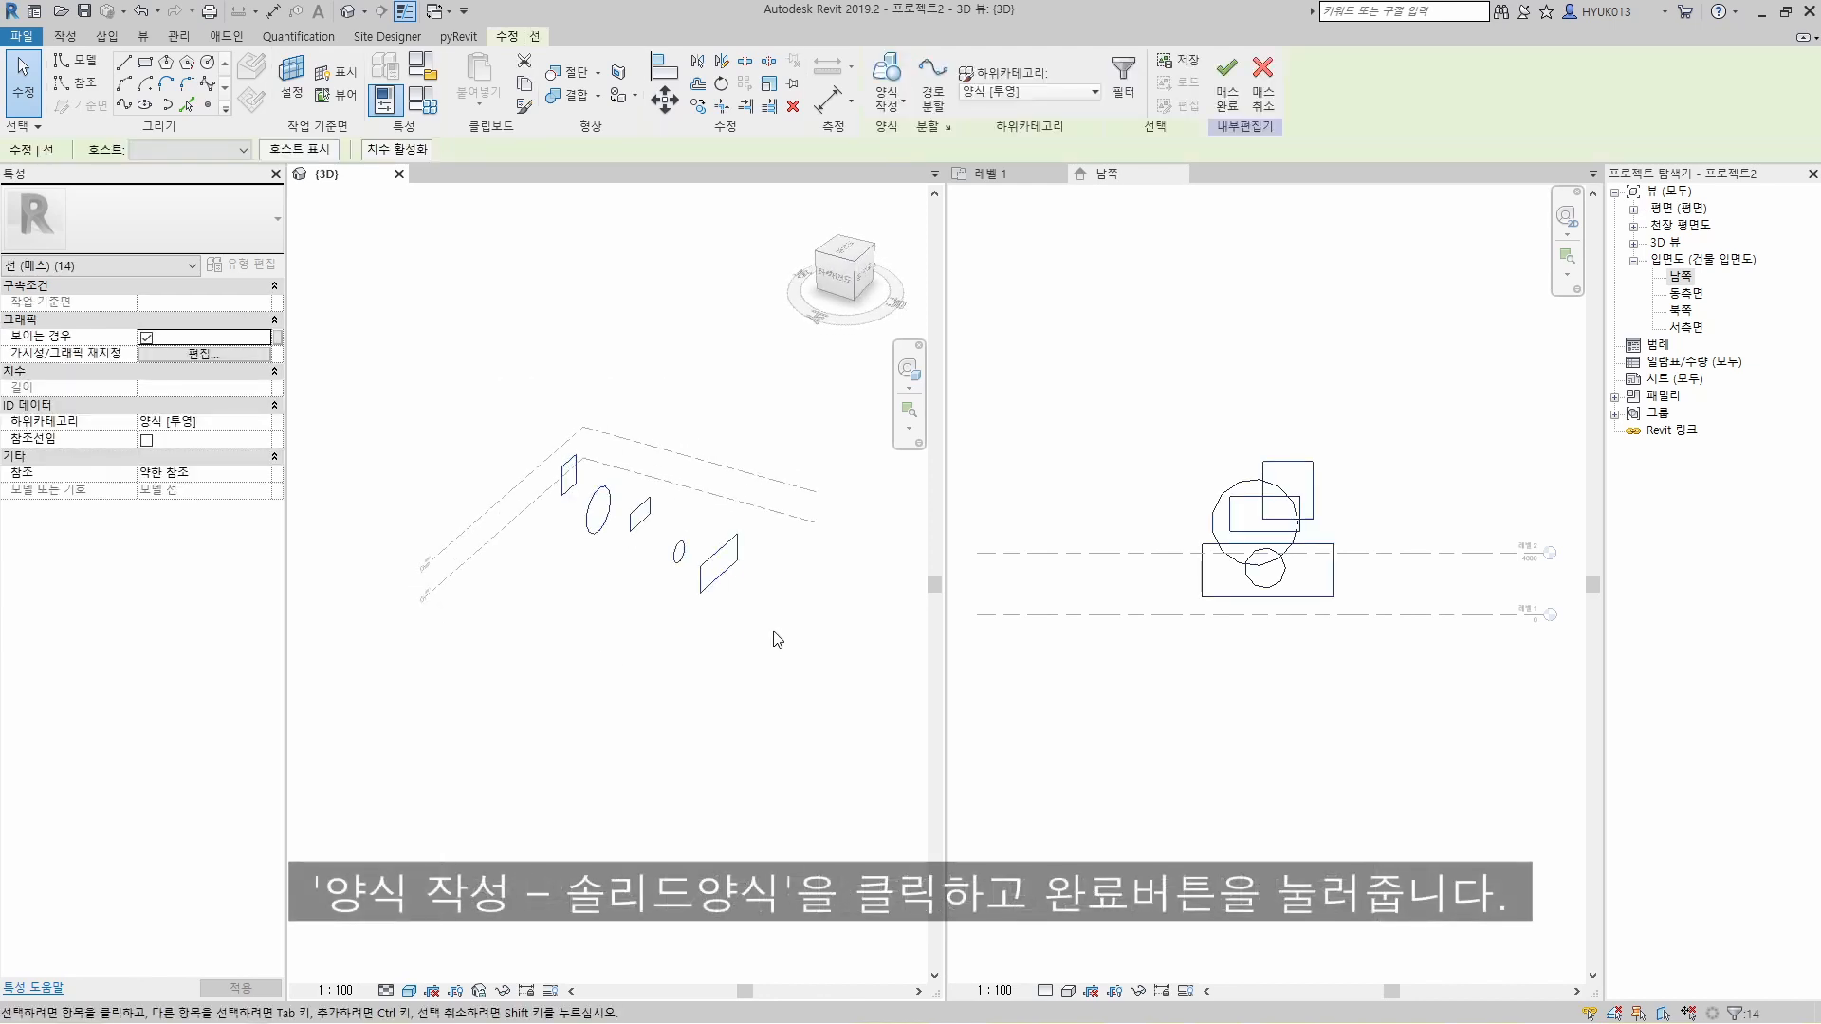
left_click(904, 141)
scroll(678, 490, "up", 3)
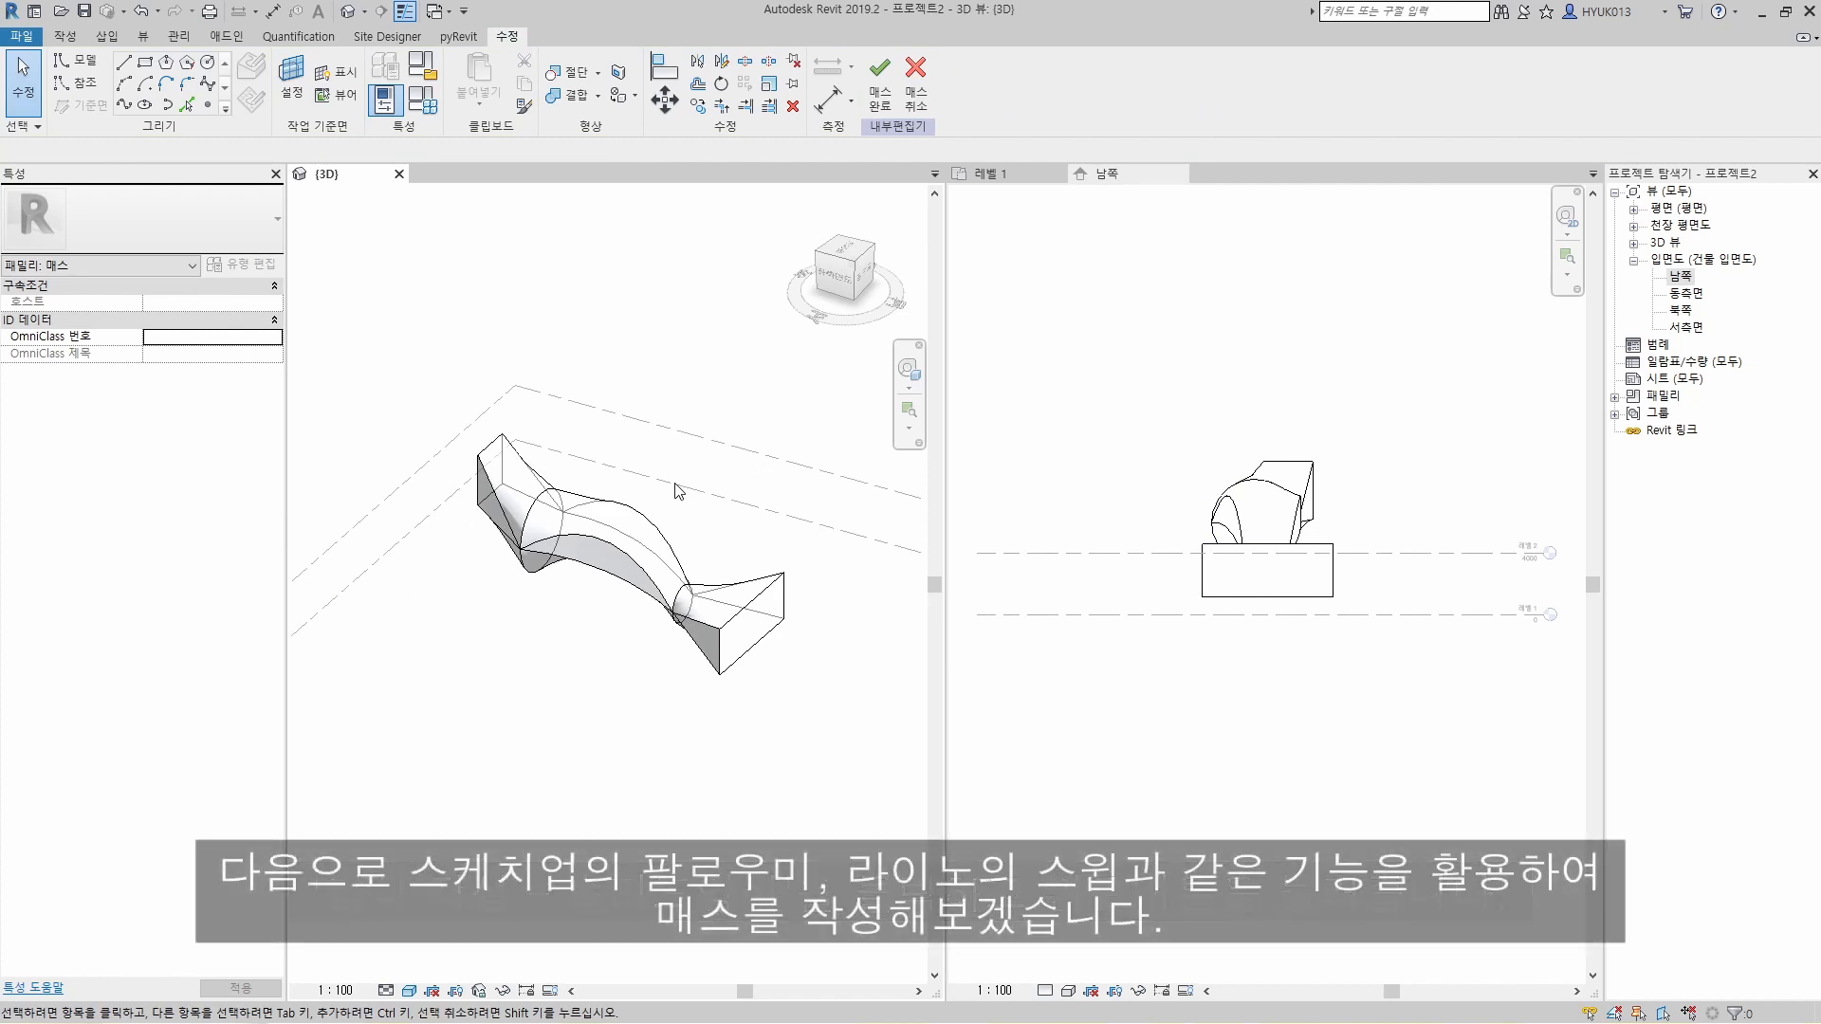
Step: Delete the lofted form in the 3D view and all five reference planes in the Level 1 plan
left_click_drag(426, 375, 822, 714)
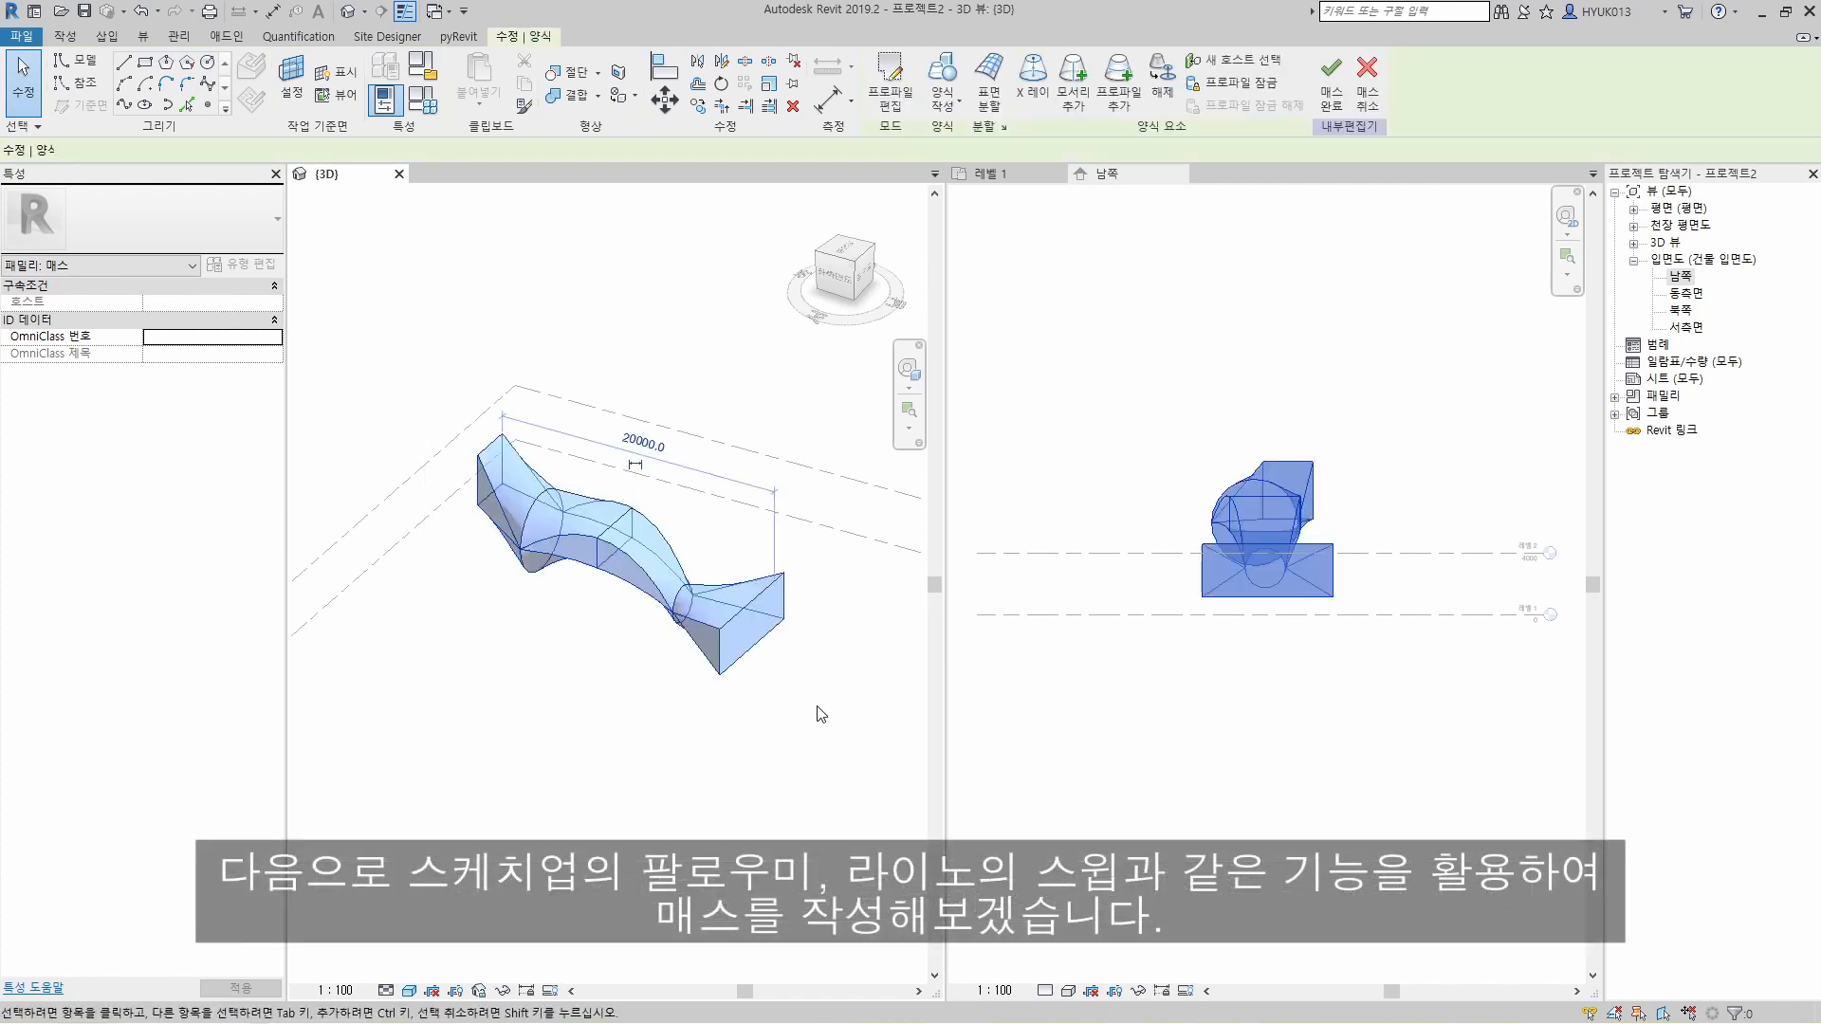
key("Delete")
middle_click_drag(814, 705, 913, 749, "shift")
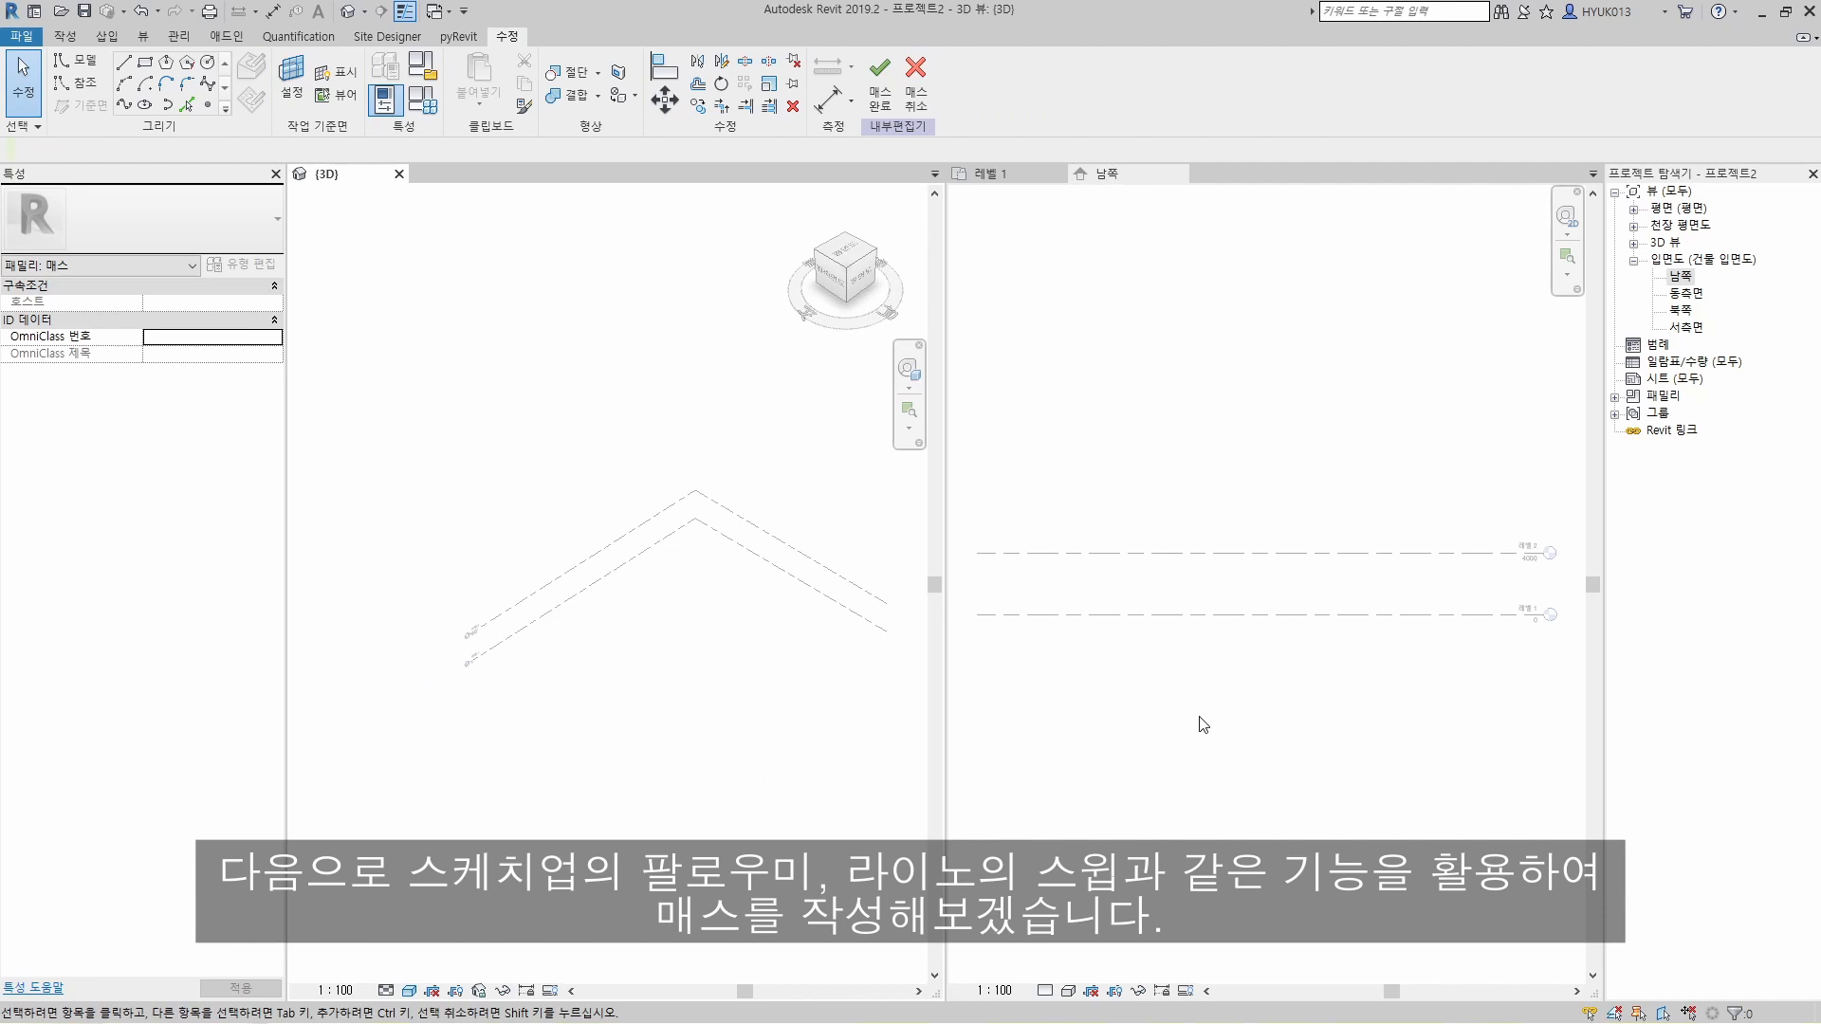
left_click(1180, 173)
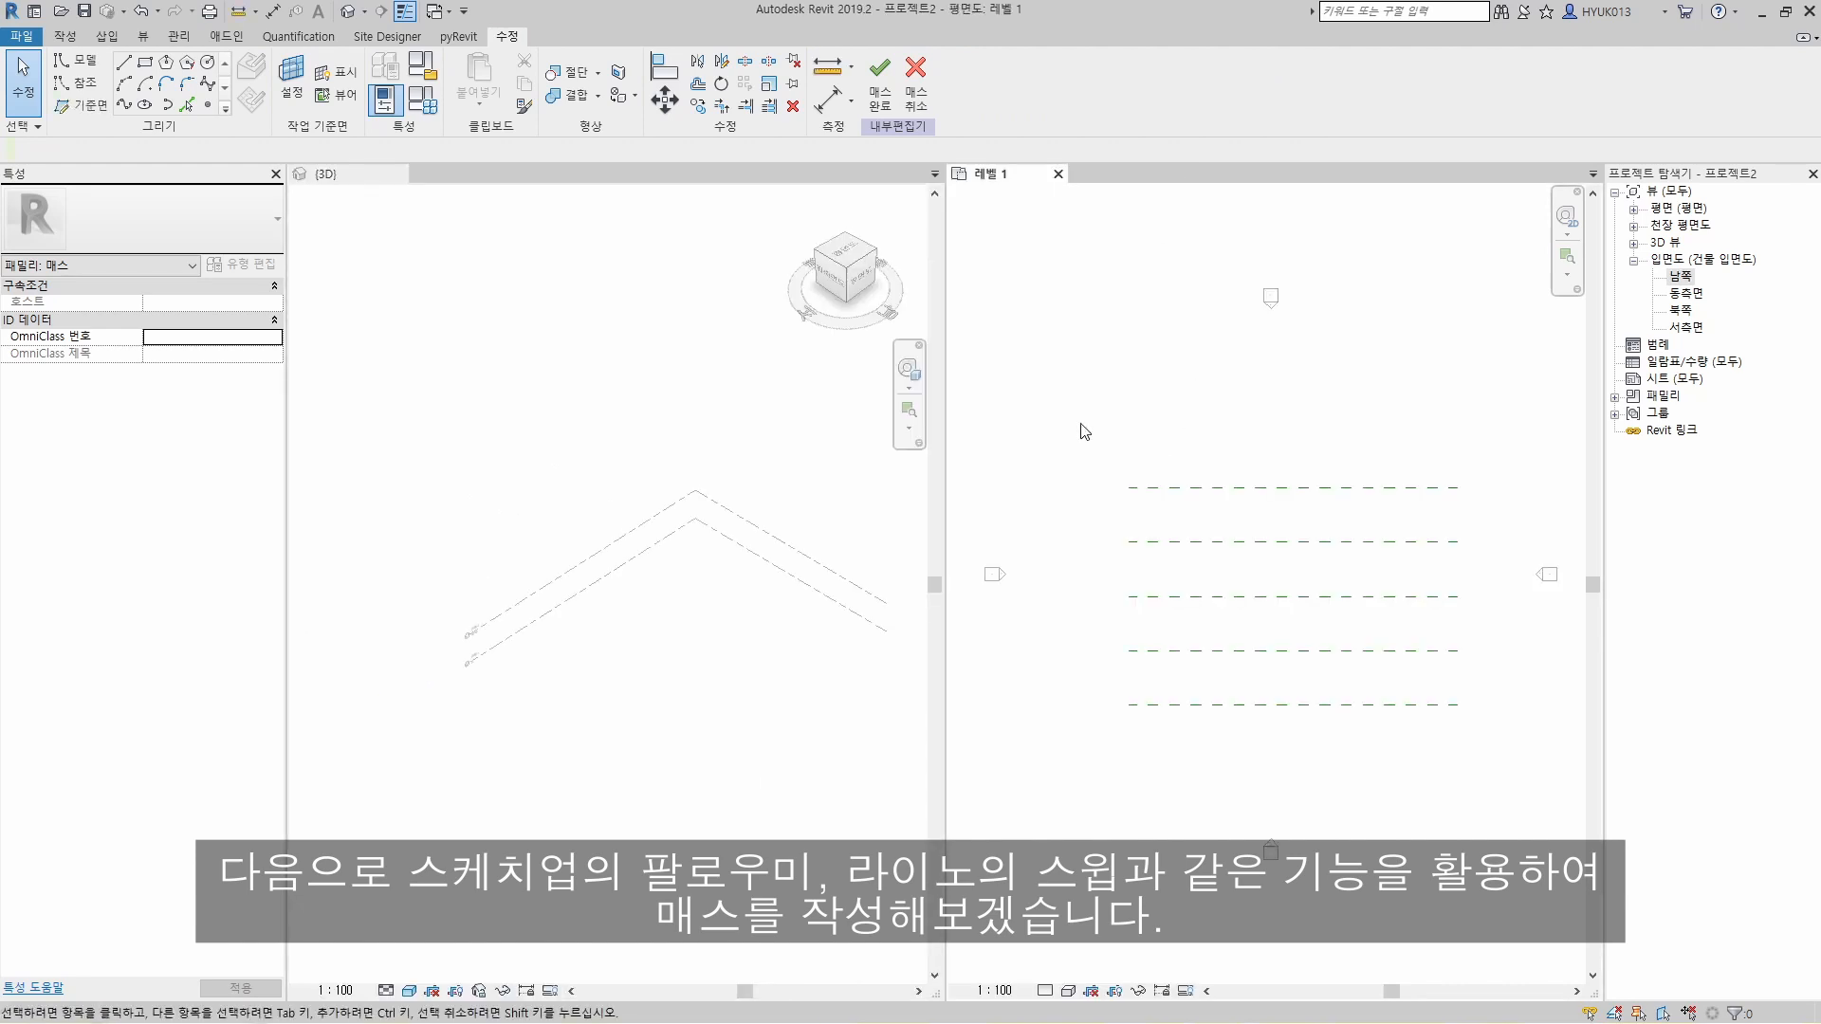
left_click_drag(1078, 423, 1493, 796)
key("Delete")
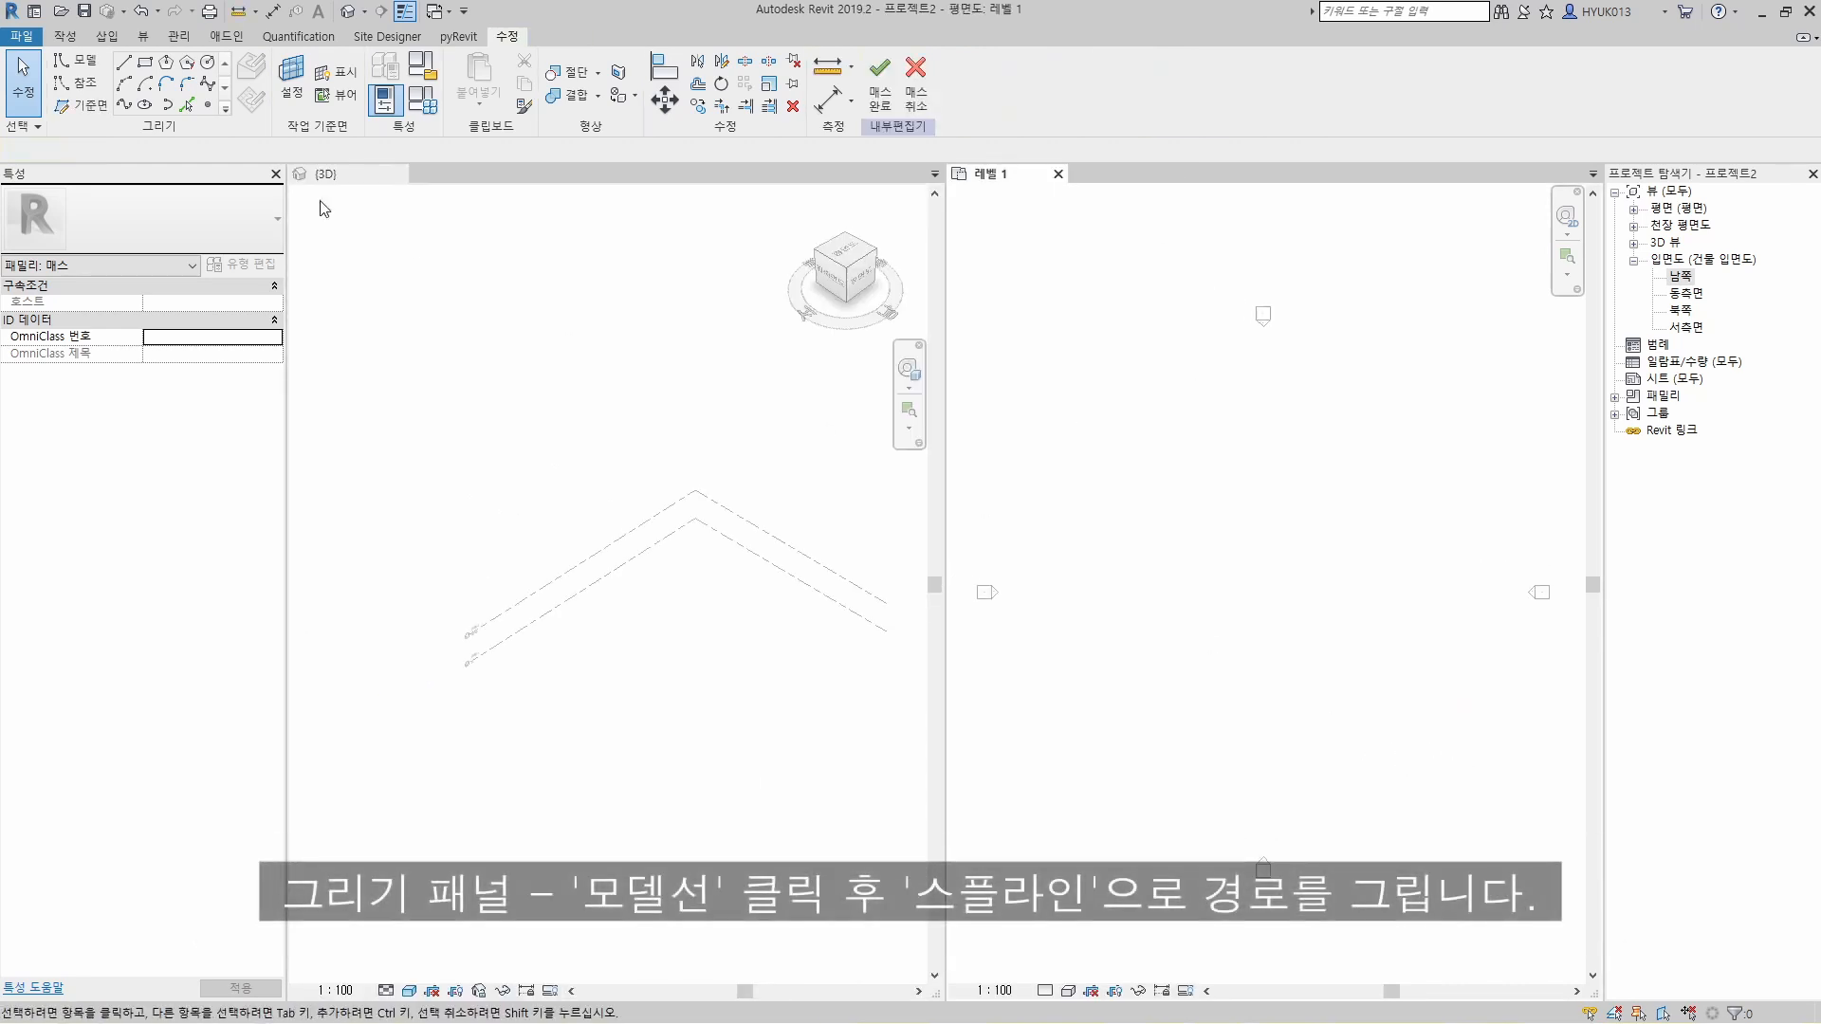
Step: Sketch an S-shaped spline path with model lines in the Level 1 plan, rising from lower left to upper right
left_click(76, 60)
left_click(208, 83)
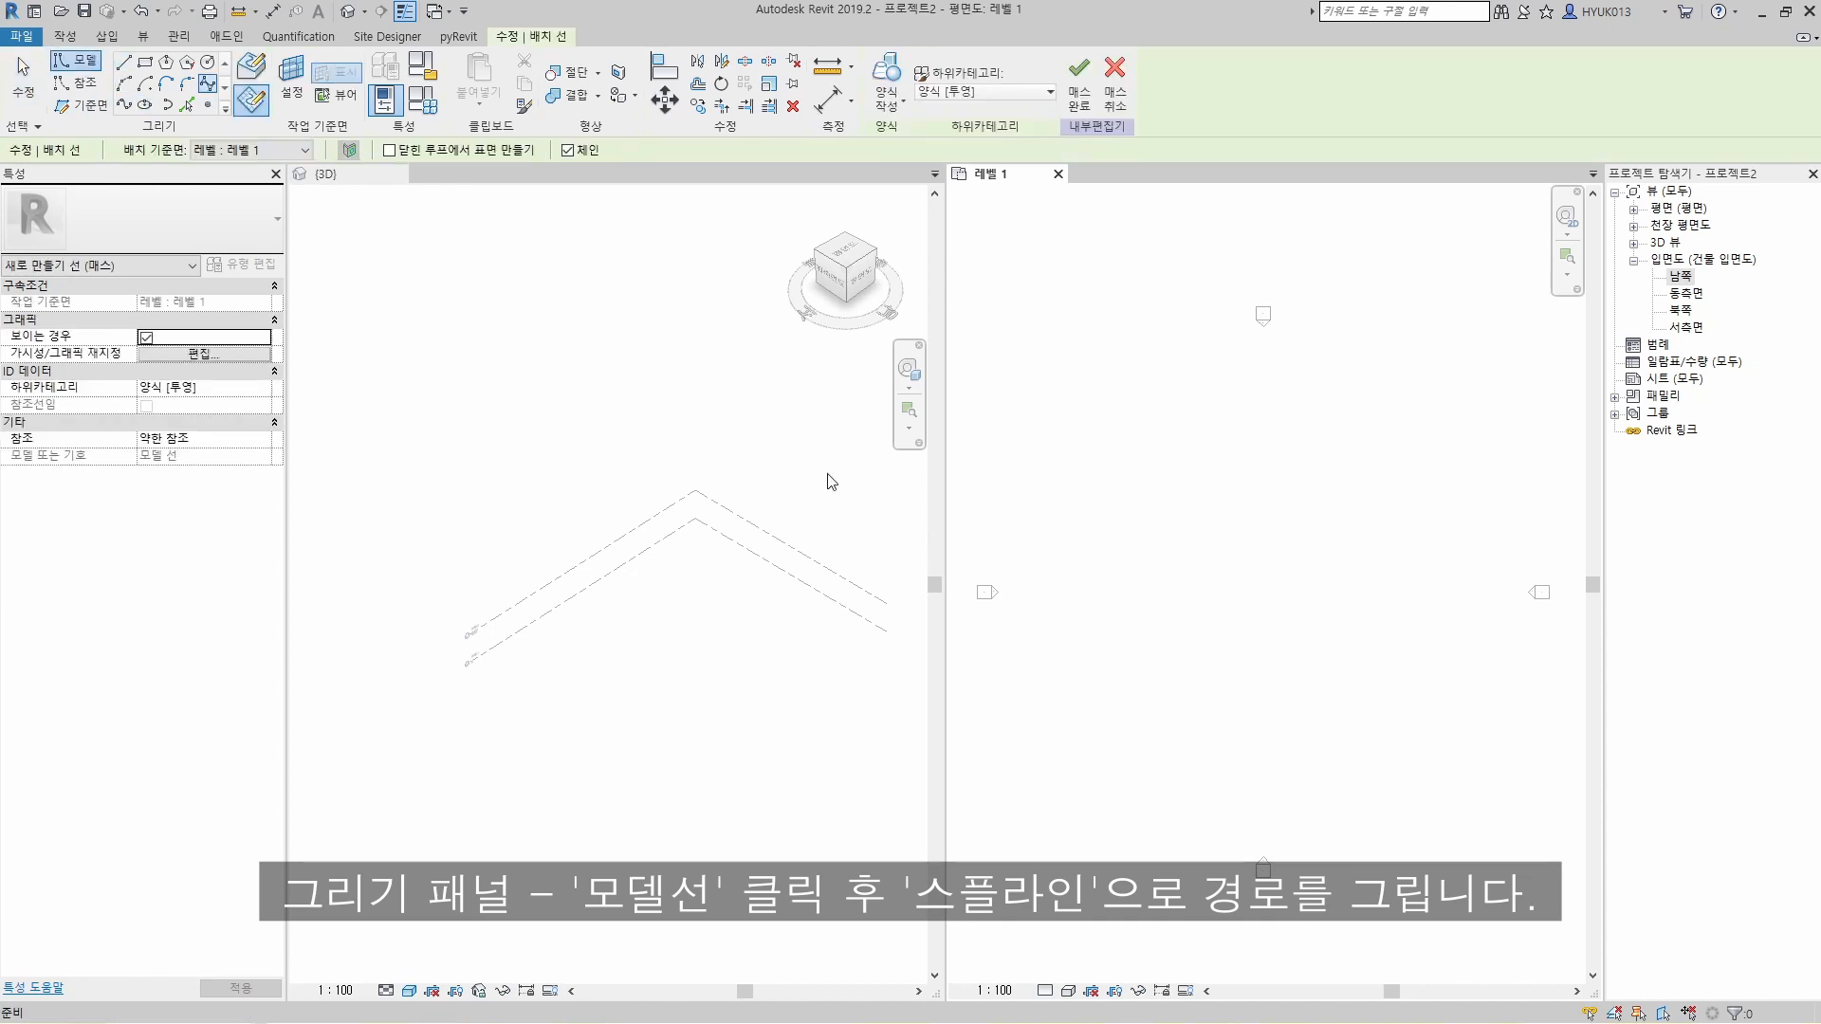
left_click(1107, 636)
left_click(1272, 711)
left_click(1256, 601)
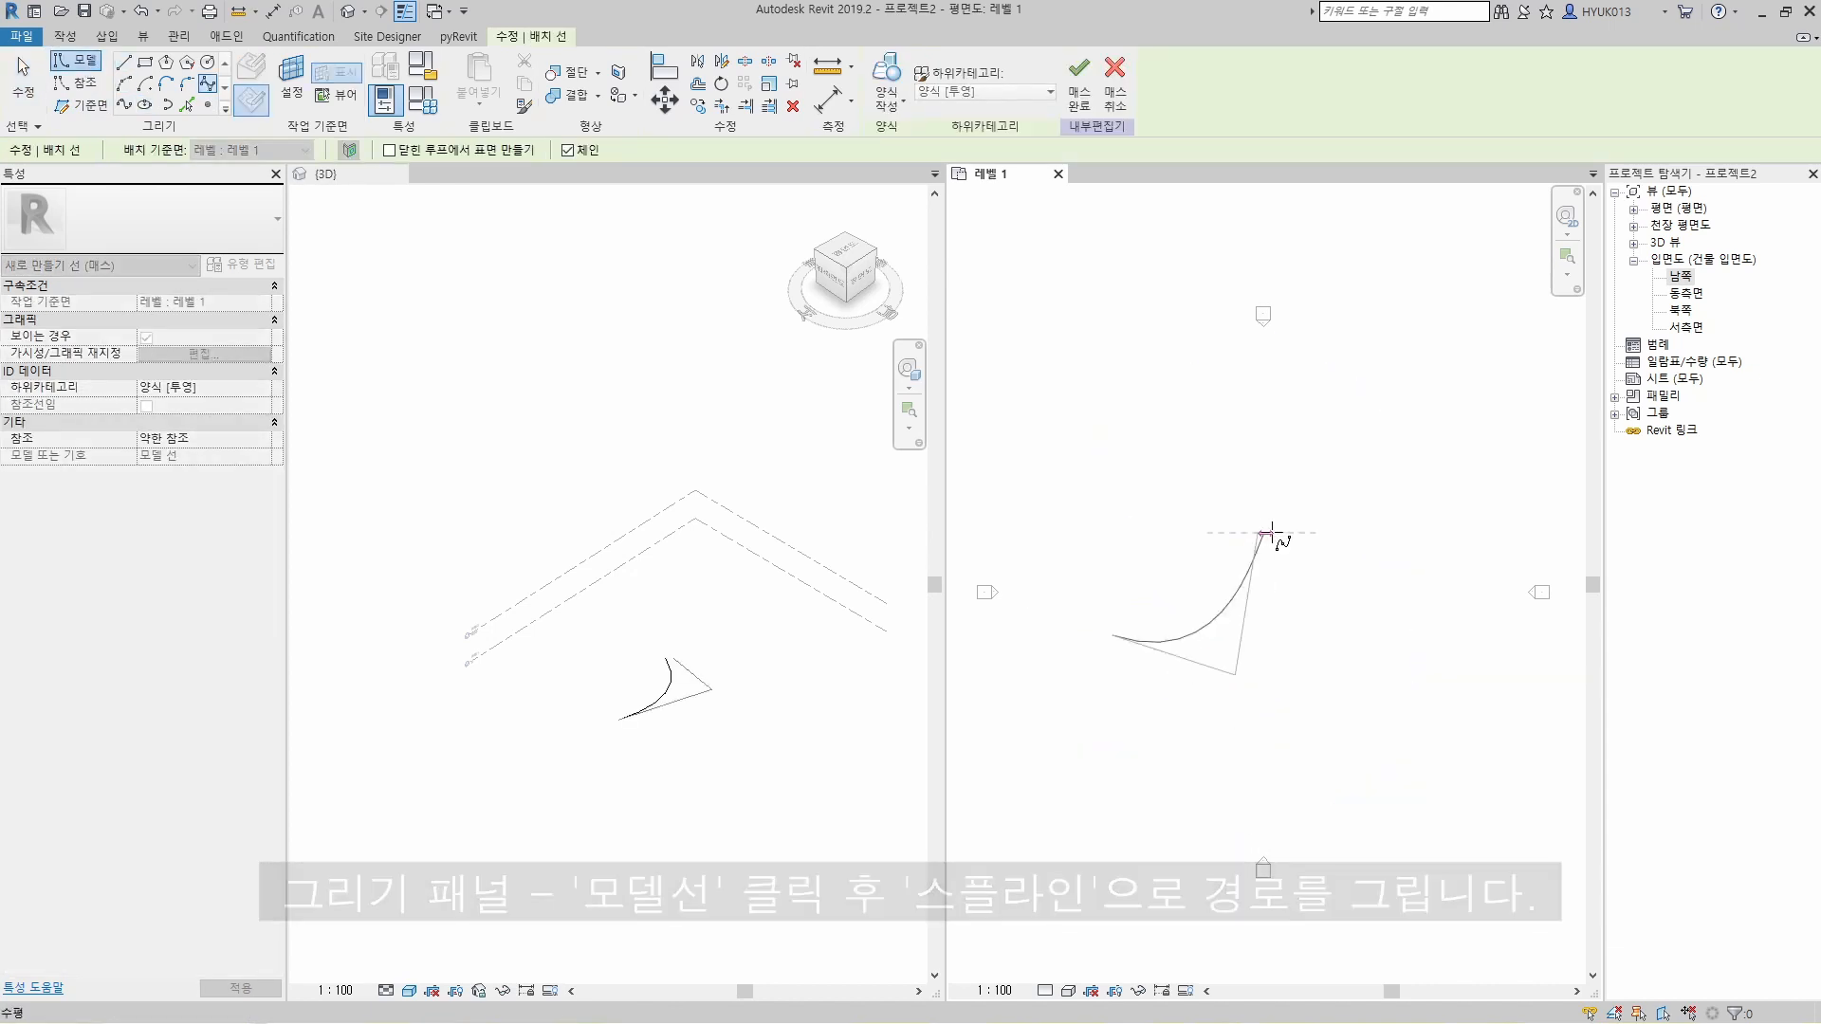
left_click(1391, 532)
key("Escape")
key("Escape")
Step: Place a point element on each end of the spline in the 3D view
left_click(772, 795)
middle_click_drag(772, 795, 678, 766, "shift")
scroll(721, 734, "up", 2)
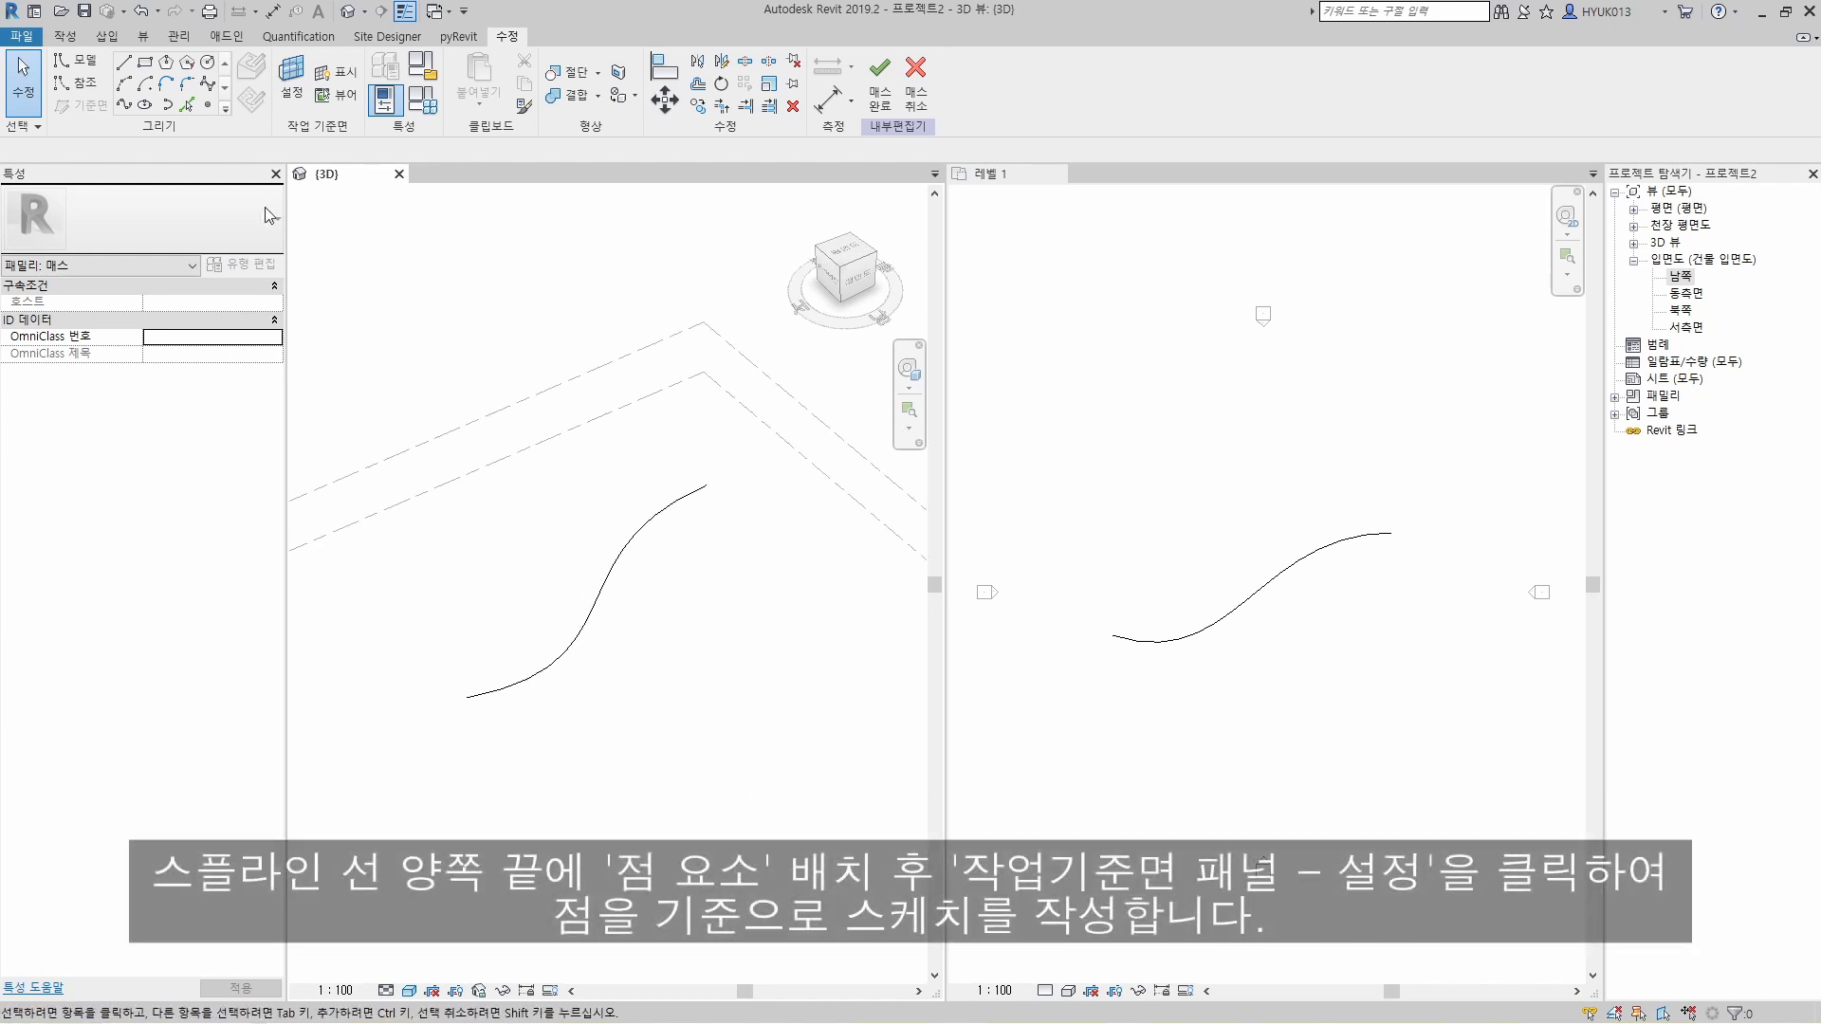
left_click(208, 104)
left_click(466, 698)
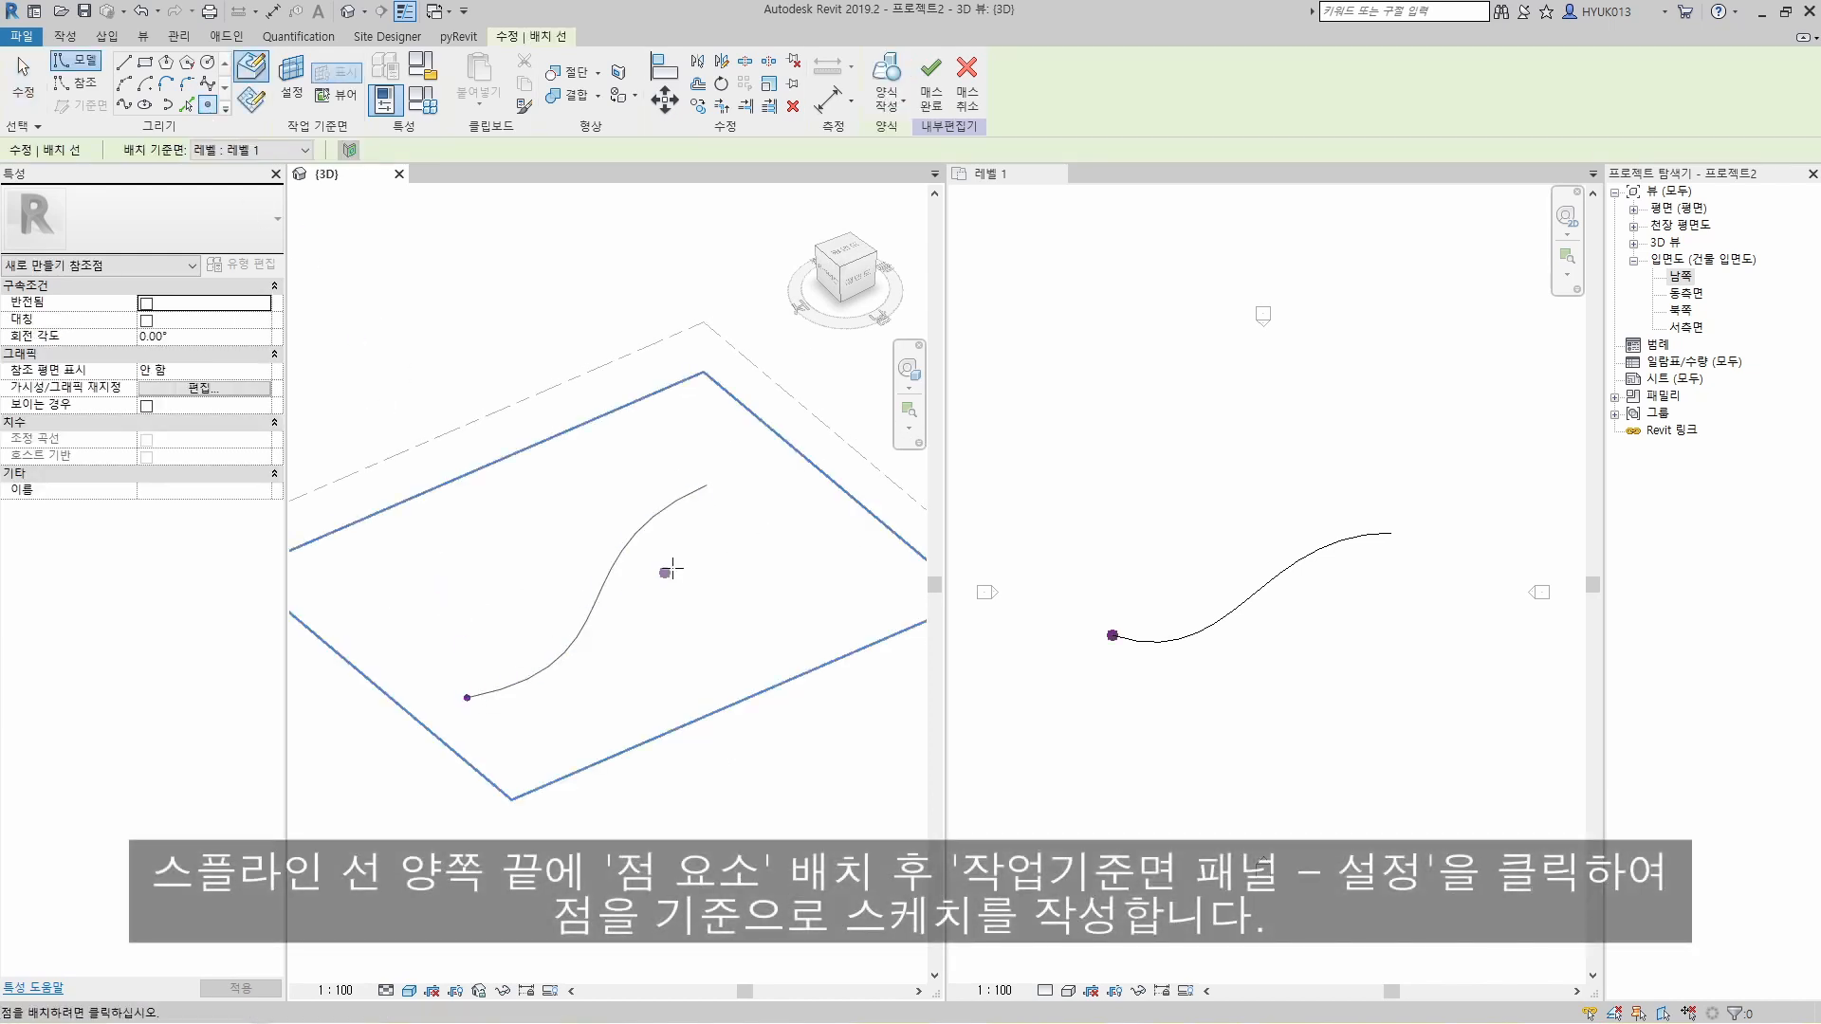
left_click(706, 485)
key("Escape")
key("Escape")
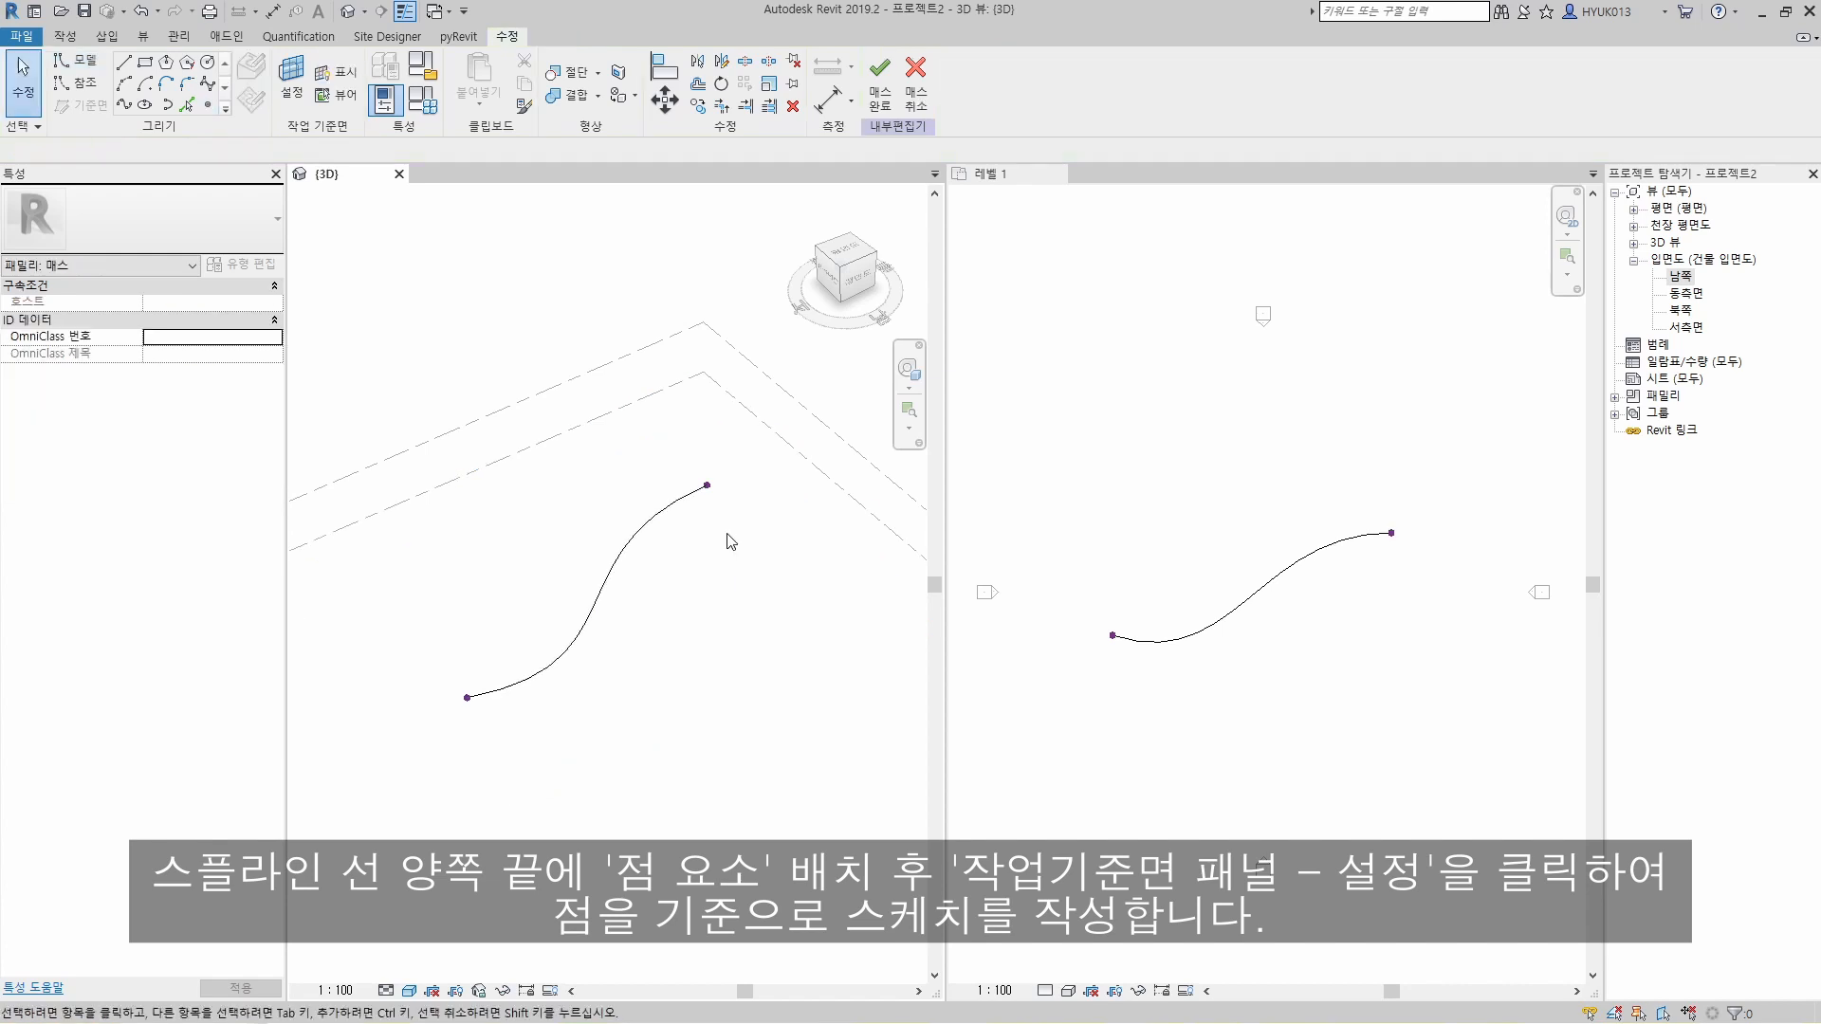
Step: Set the work plane to the point at the spline's lower-left plan end and sketch a small circle centred on it
left_click(296, 112)
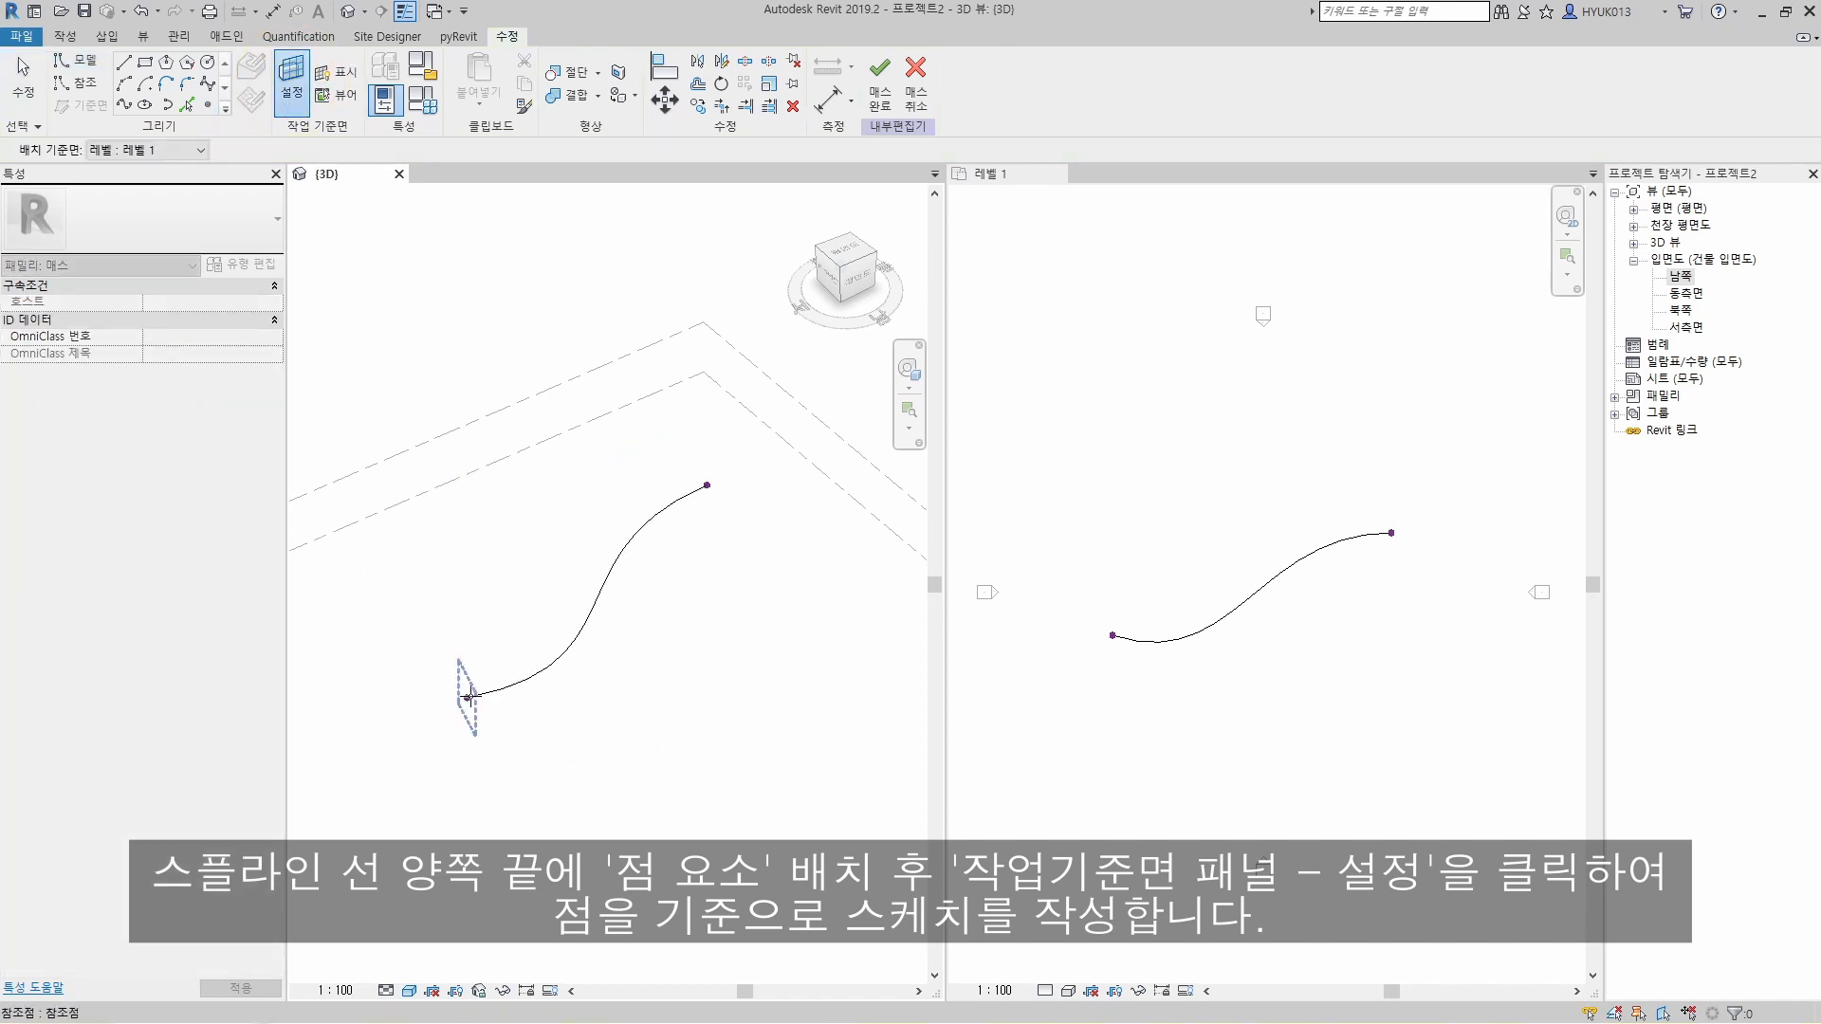
left_click(470, 697)
middle_click_drag(496, 755, 608, 761, "shift")
scroll(608, 751, "up", 1)
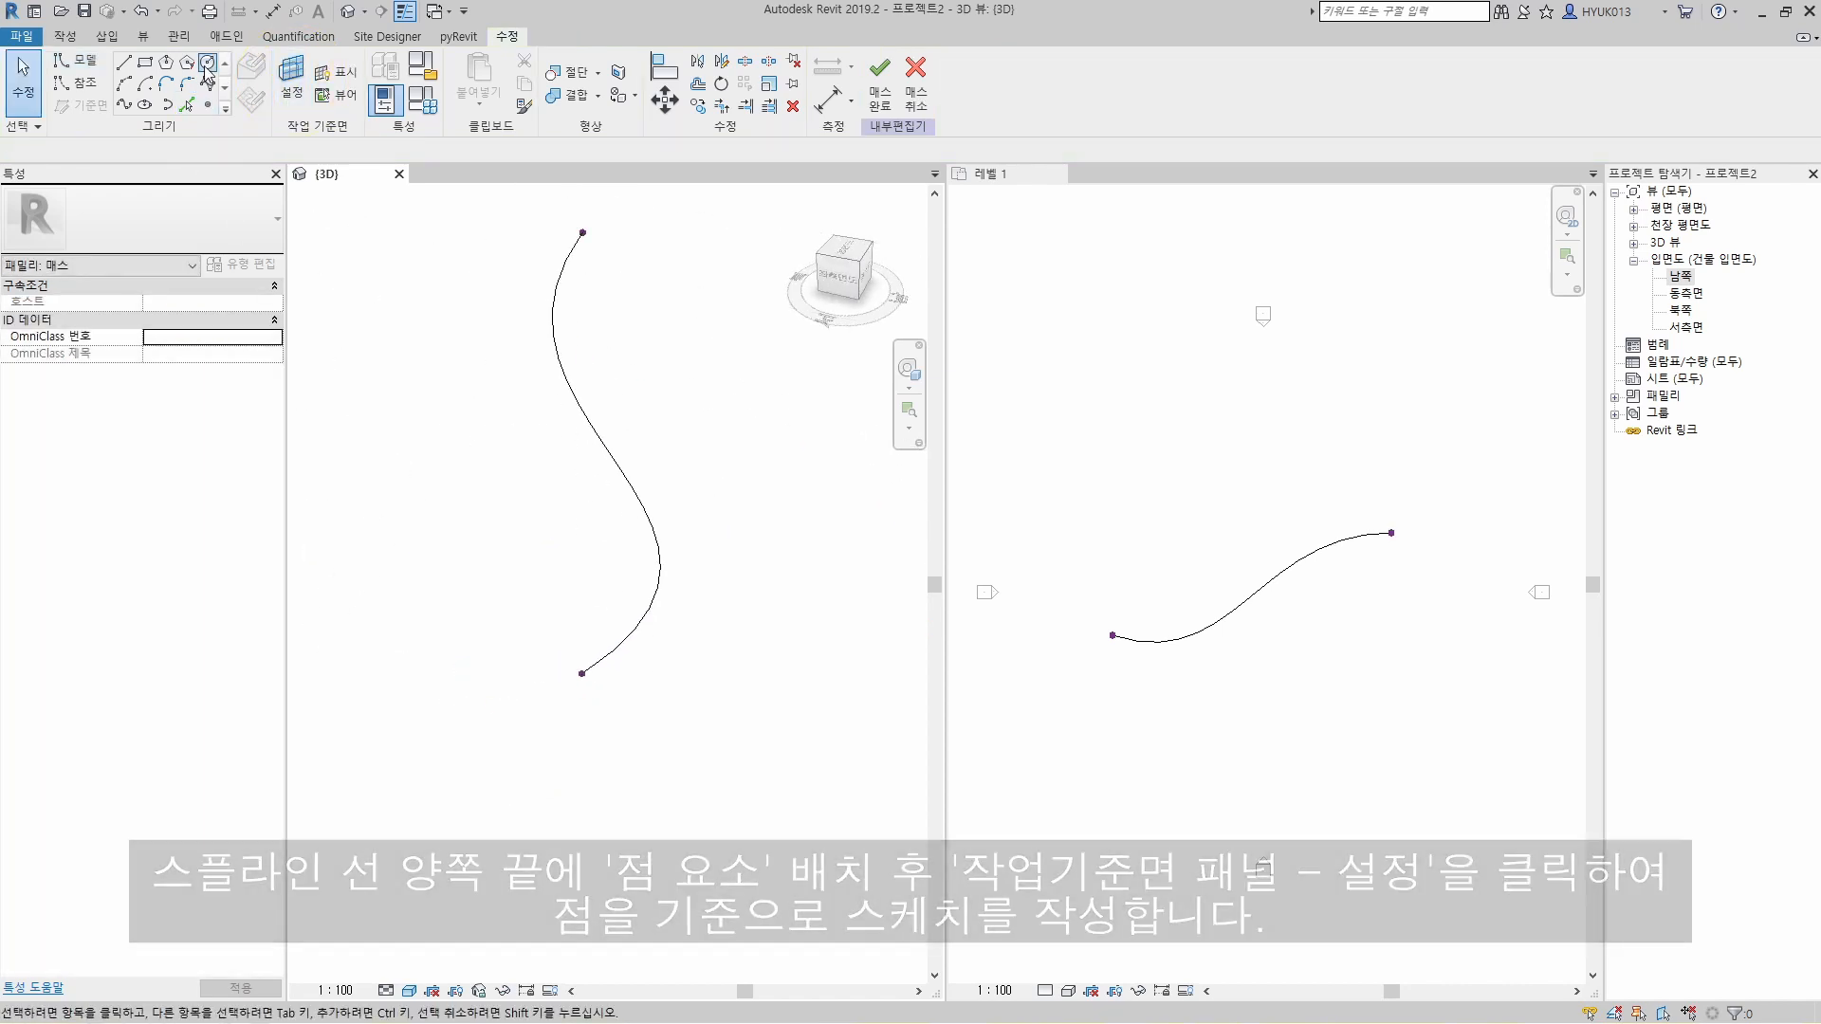
left_click(207, 63)
left_click(582, 673)
left_click(599, 686)
scroll(599, 683, "down", 2)
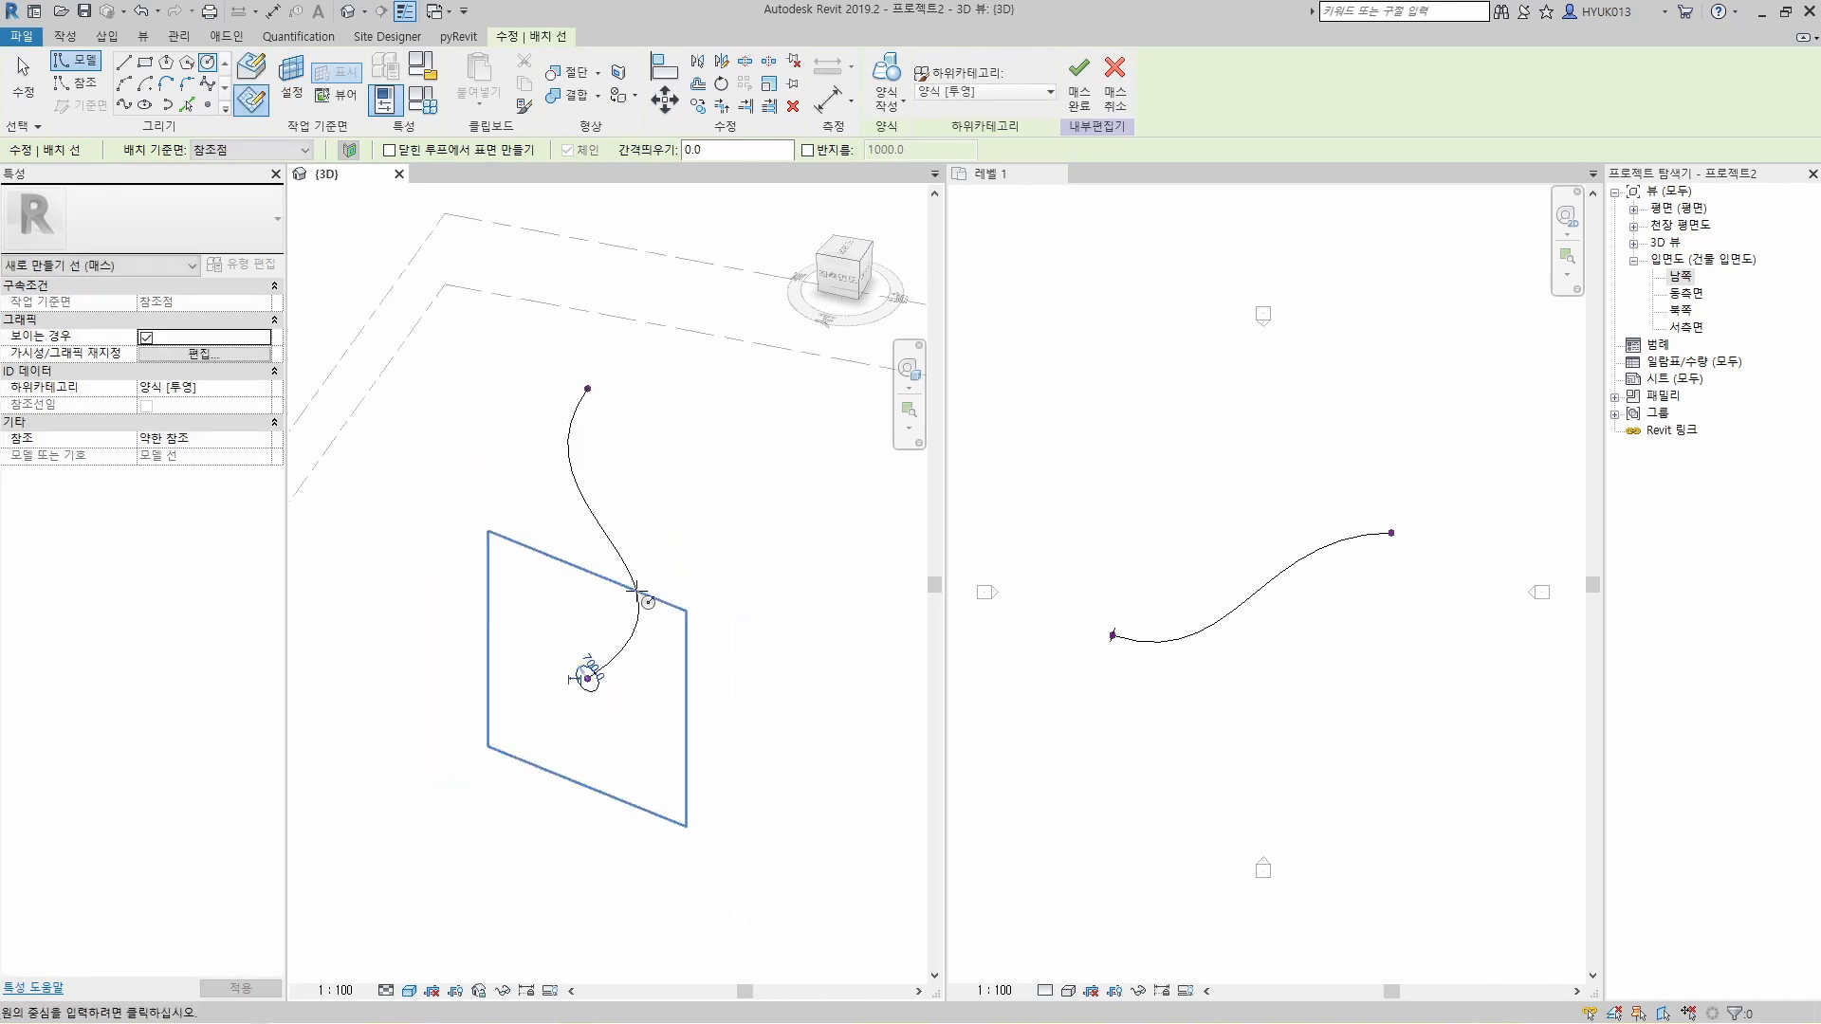
Step: Set the work plane to the point at the spline's other end and sketch a circle of about 2200 mm radius centred on it
middle_click_drag(643, 599, 623, 697)
left_click(292, 93)
left_click(565, 486)
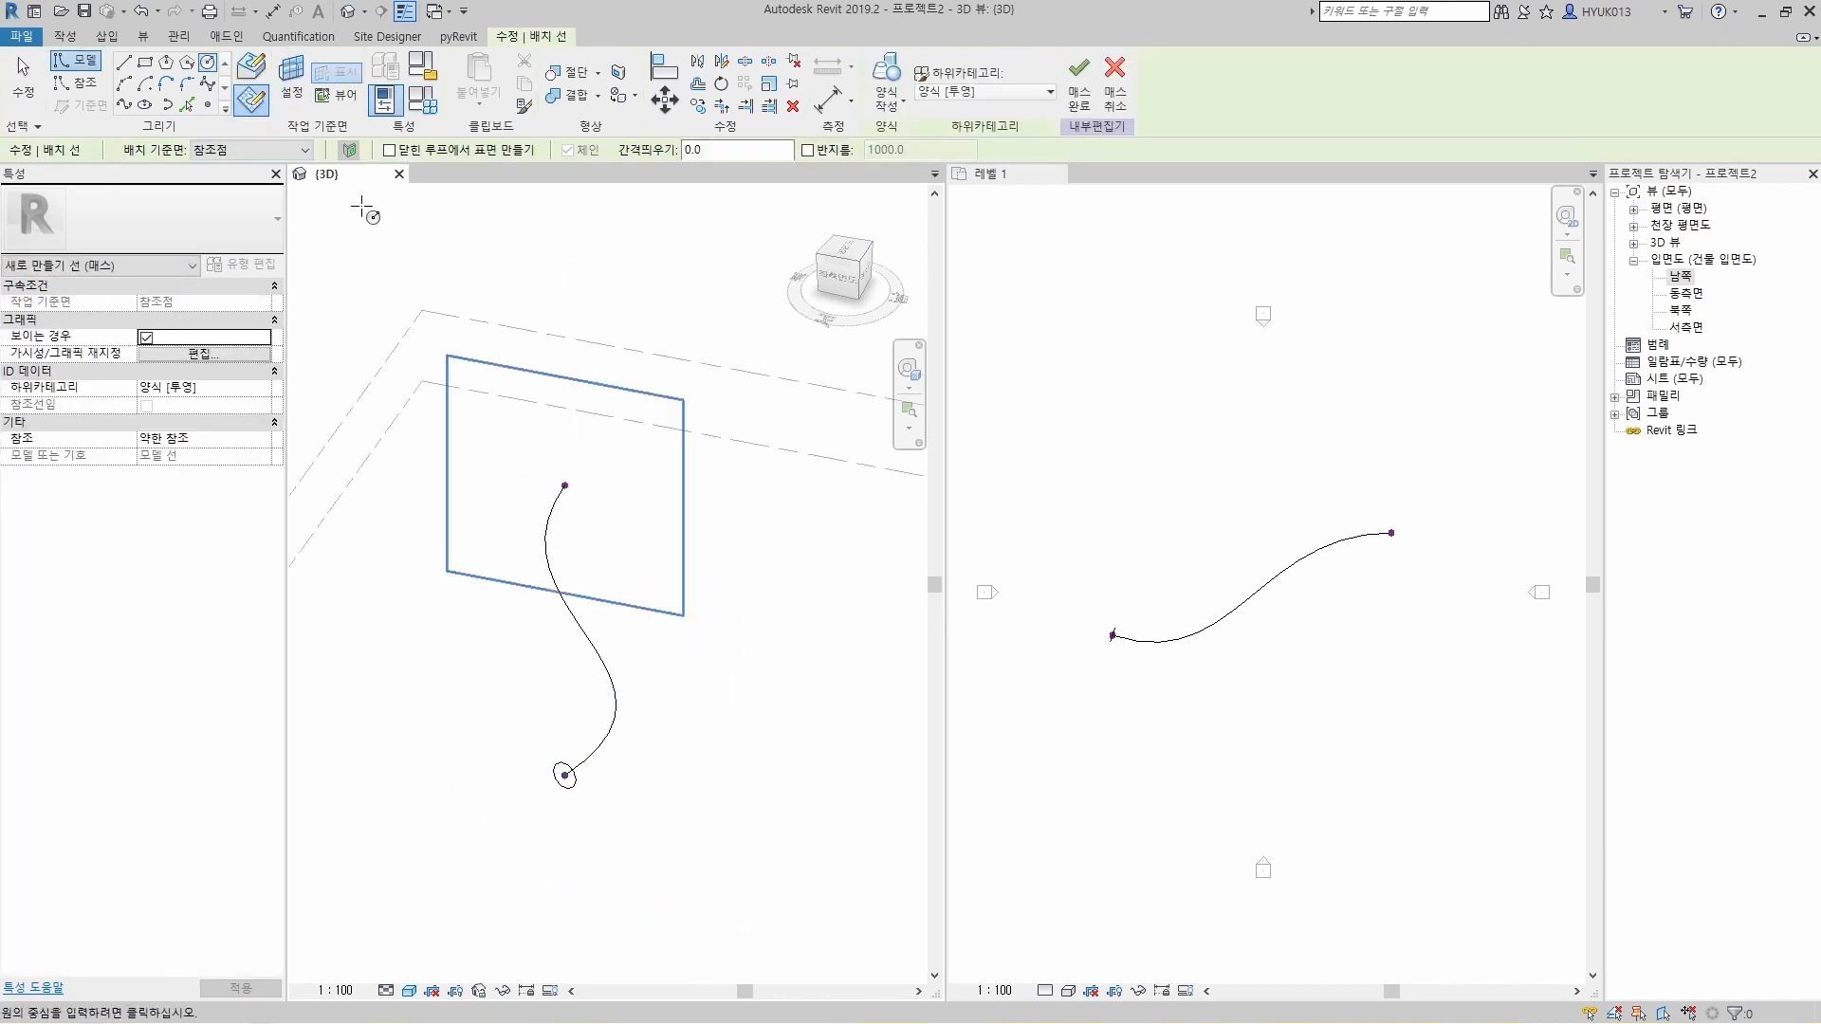
left_click(565, 486)
left_click(603, 512)
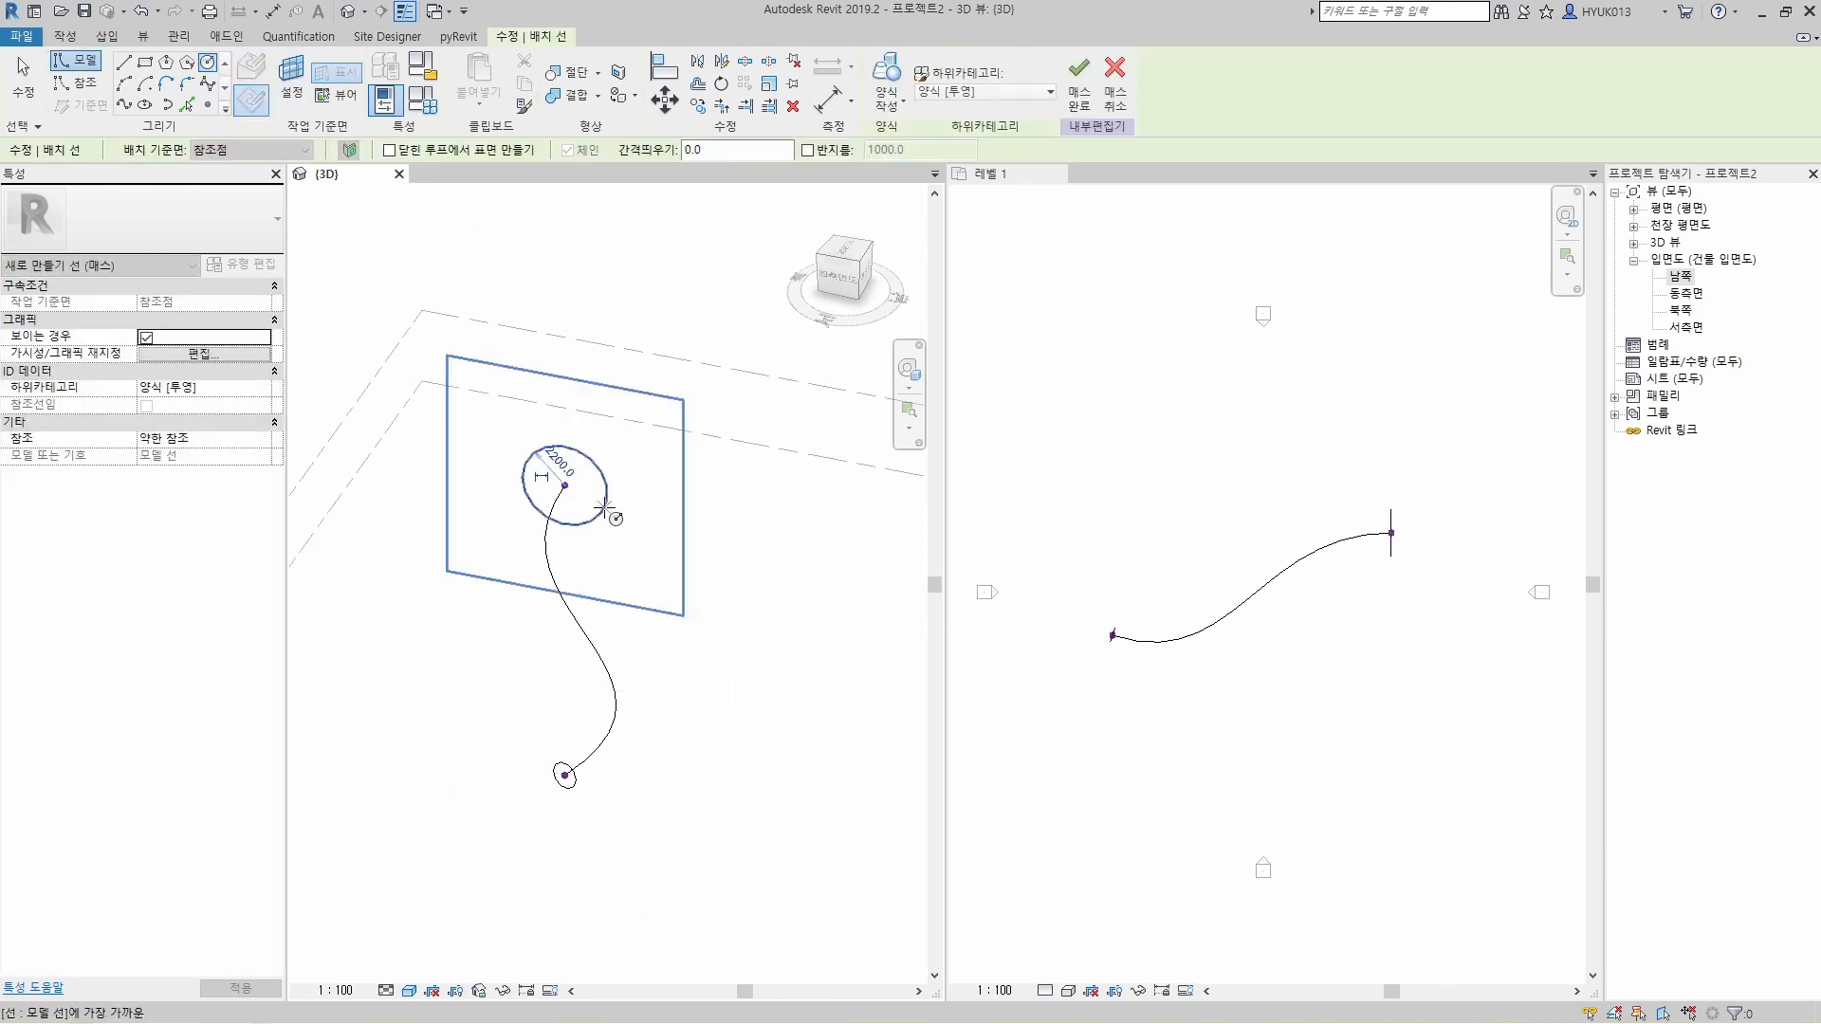
key("Escape")
key("Escape")
Step: Create a swept solid form from the spline path and the two end circles
mouse_move(685, 863)
left_mouse_down()
mouse_move(438, 507)
mouse_move(454, 460)
left_mouse_up()
left_click(896, 111)
left_click(910, 139)
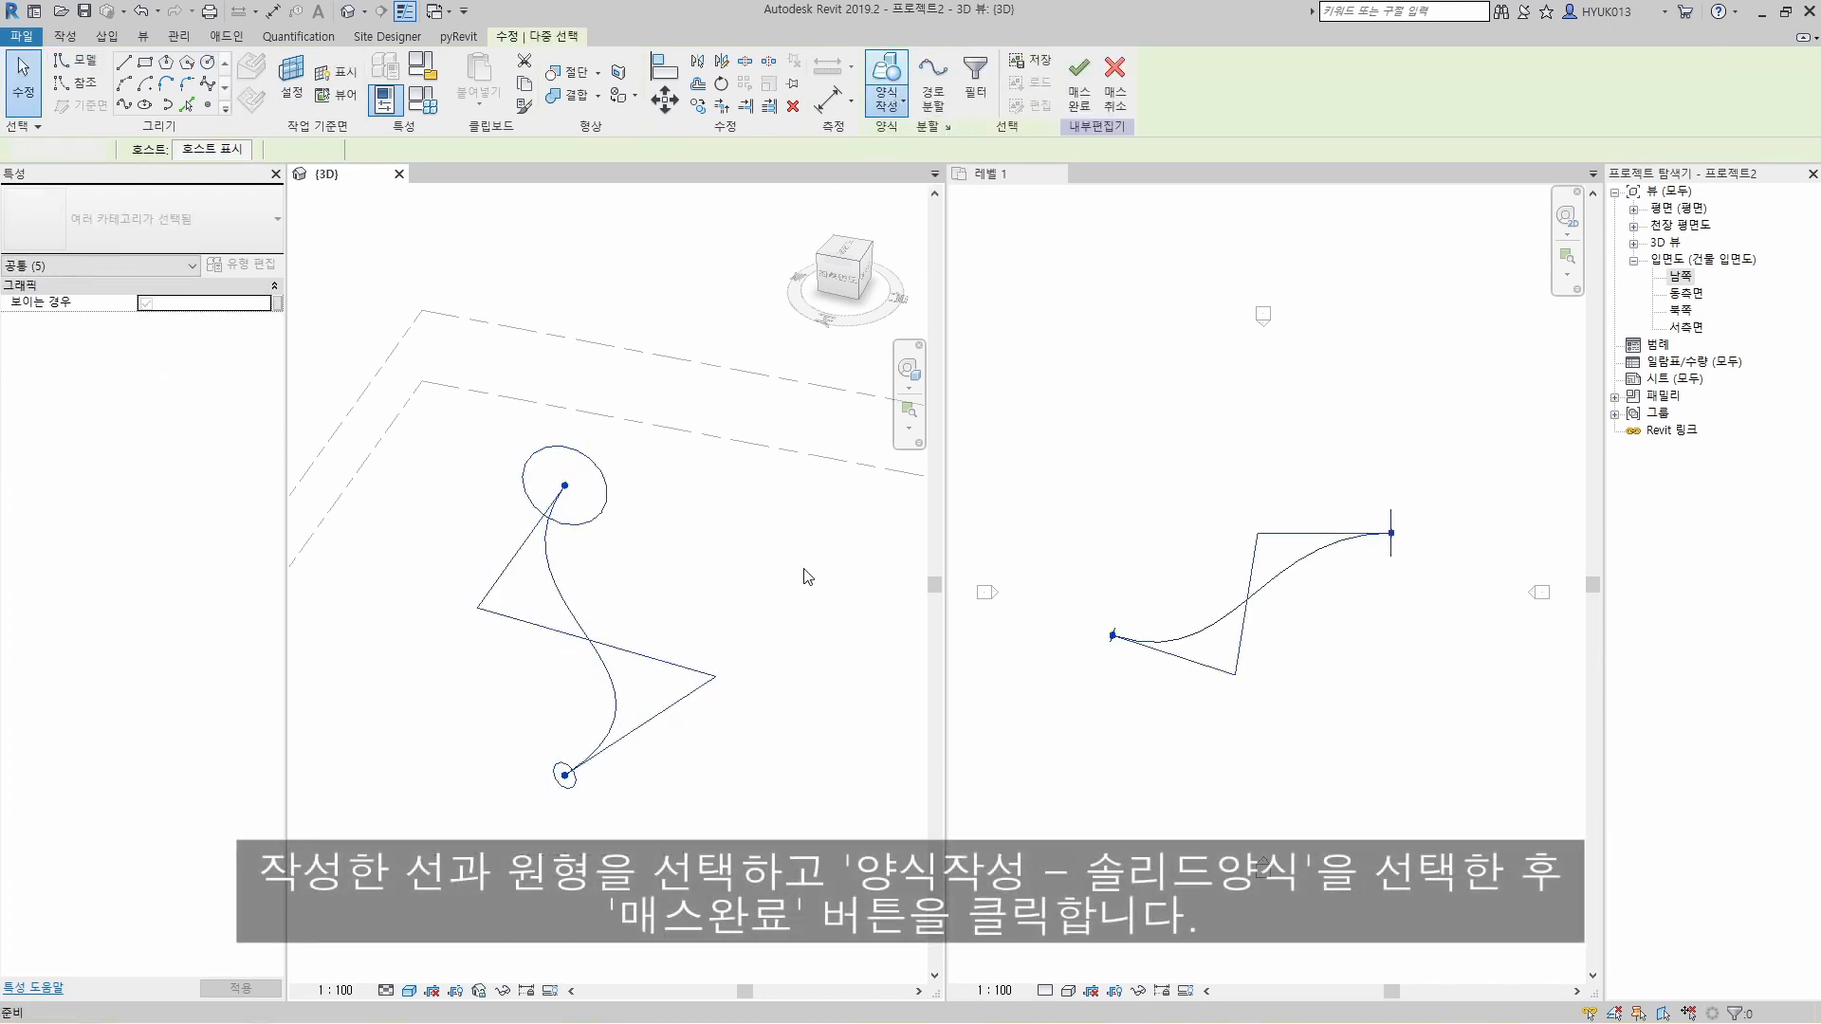
middle_click_drag(779, 690, 649, 793, "shift")
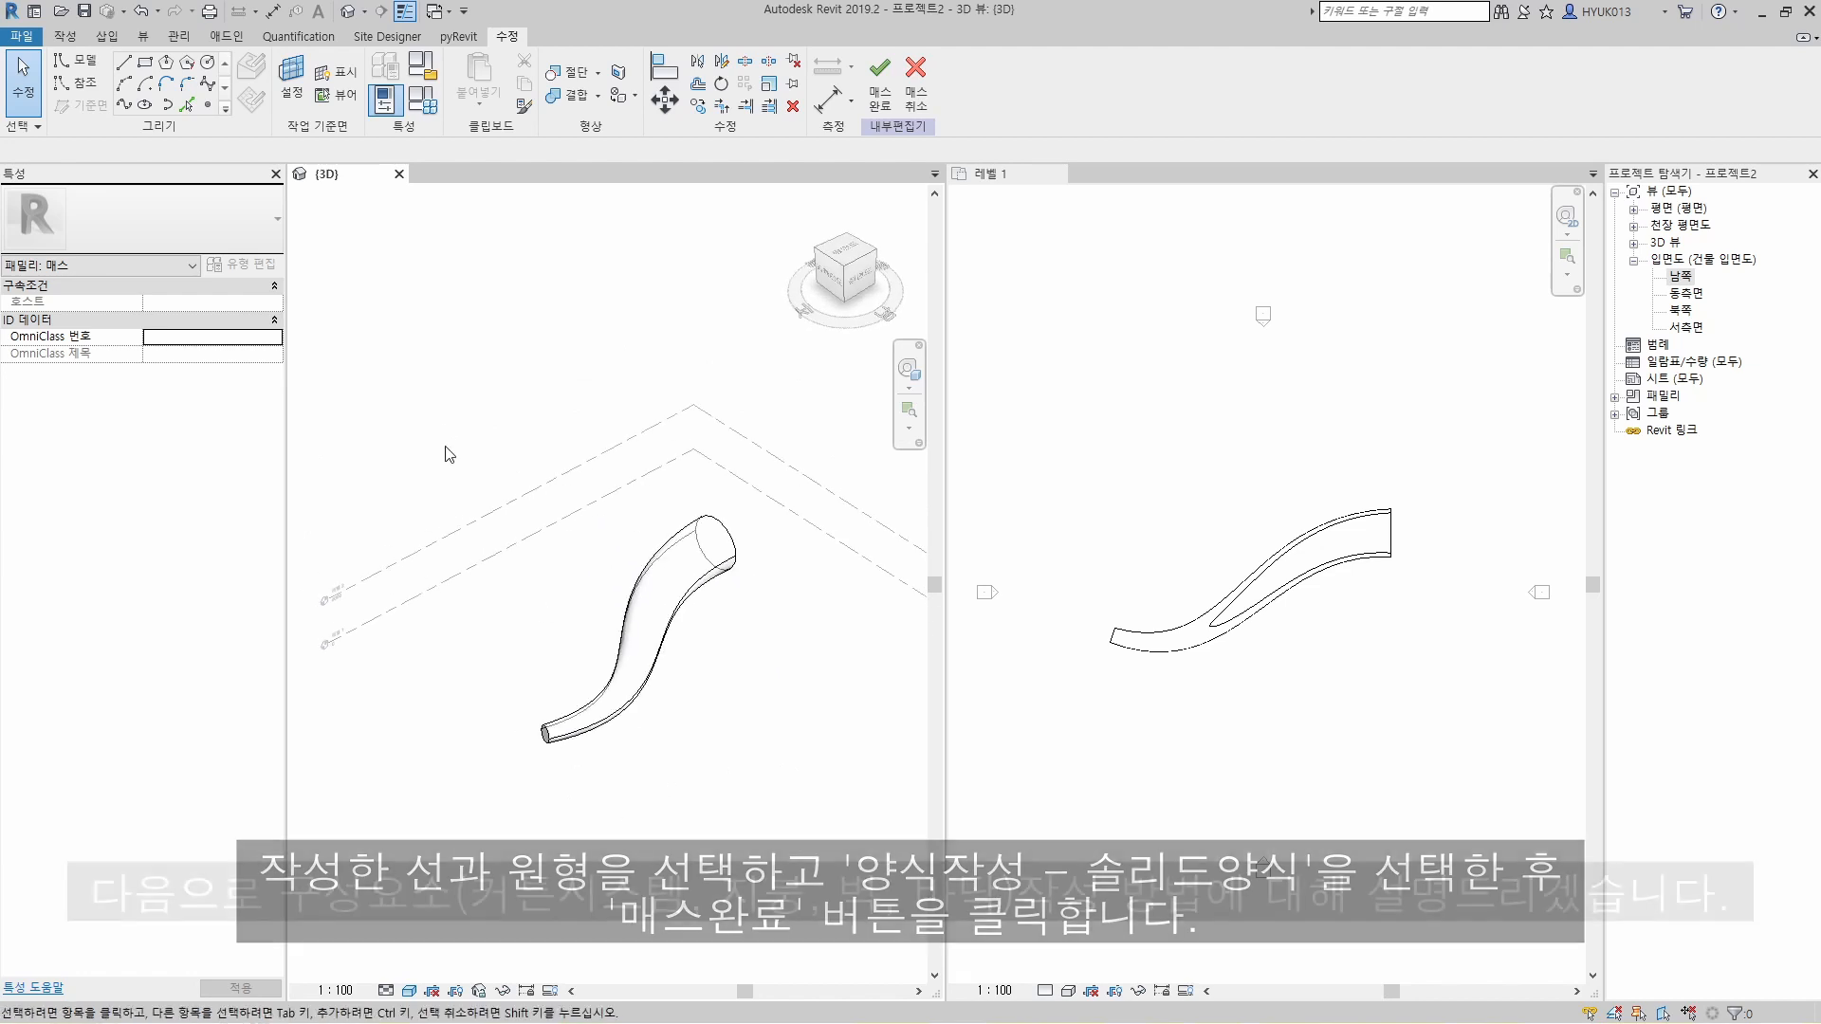
Step: Delete the swept form and sketch a rectangle of about 8000 by 14000 mm on Level 1 in the 3D view
left_click_drag(439, 425, 781, 836)
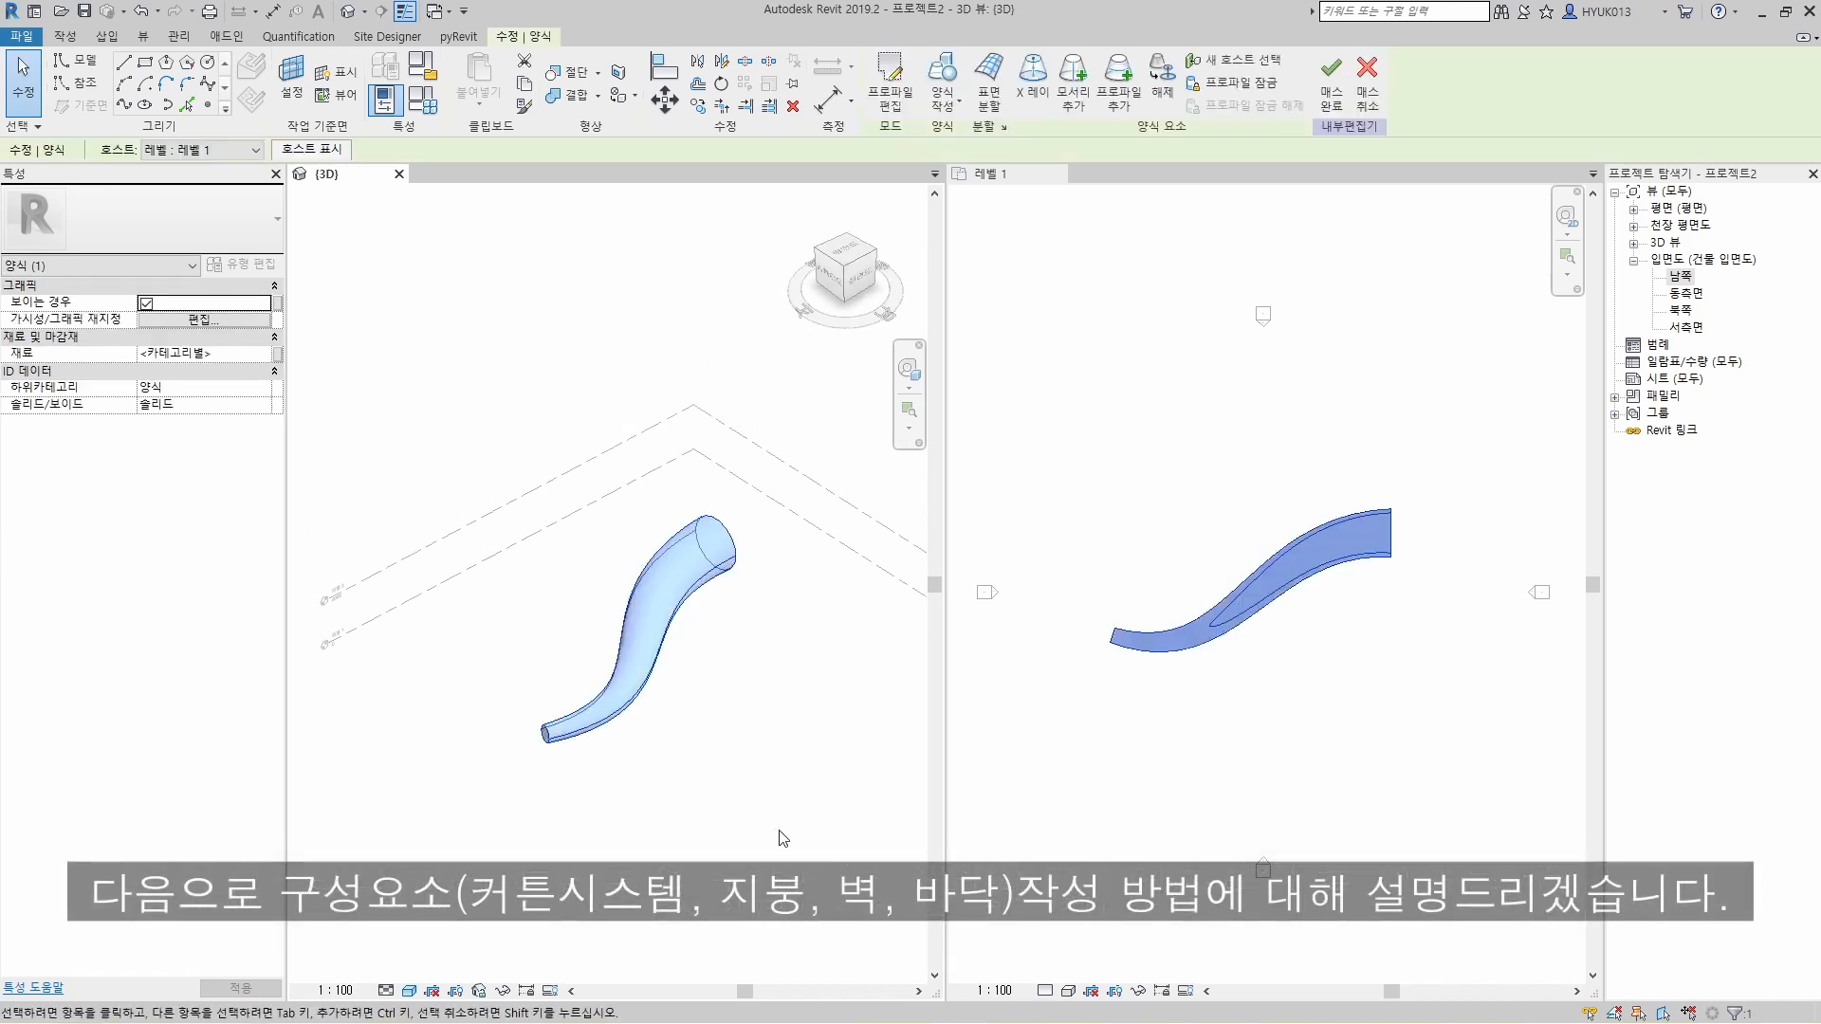
key("Delete")
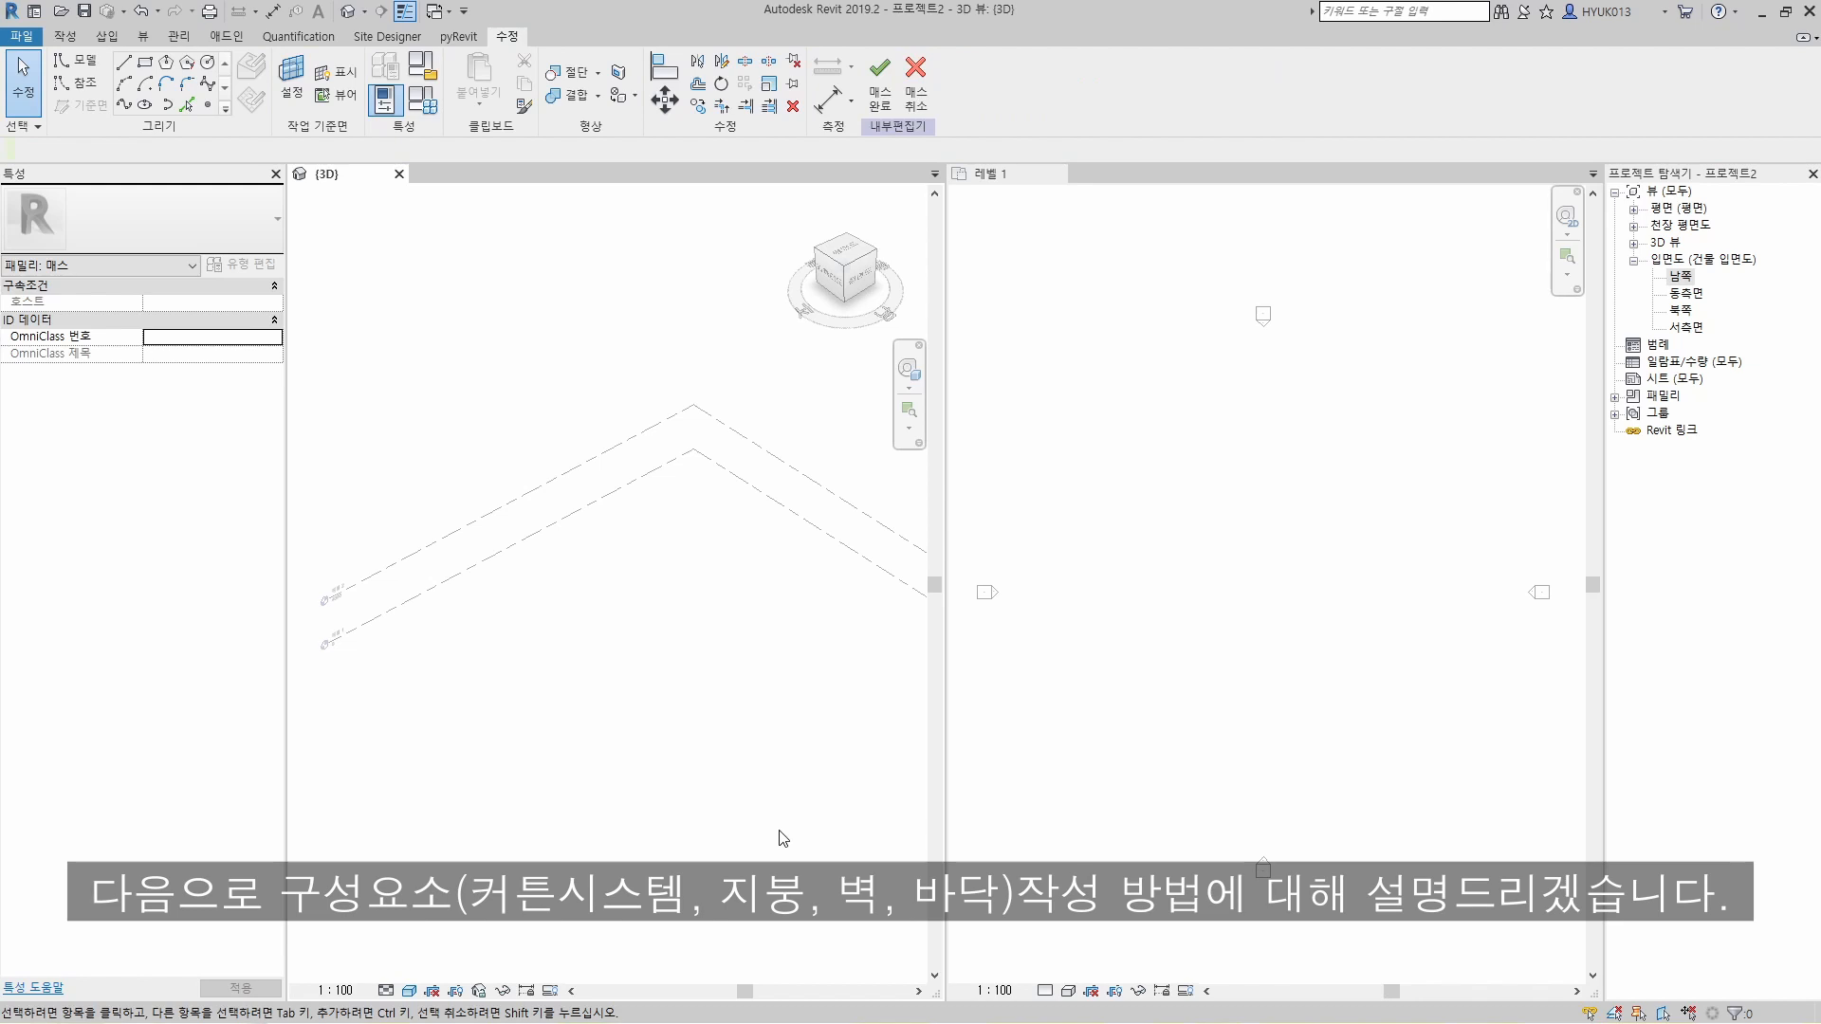
key("l")
key("i")
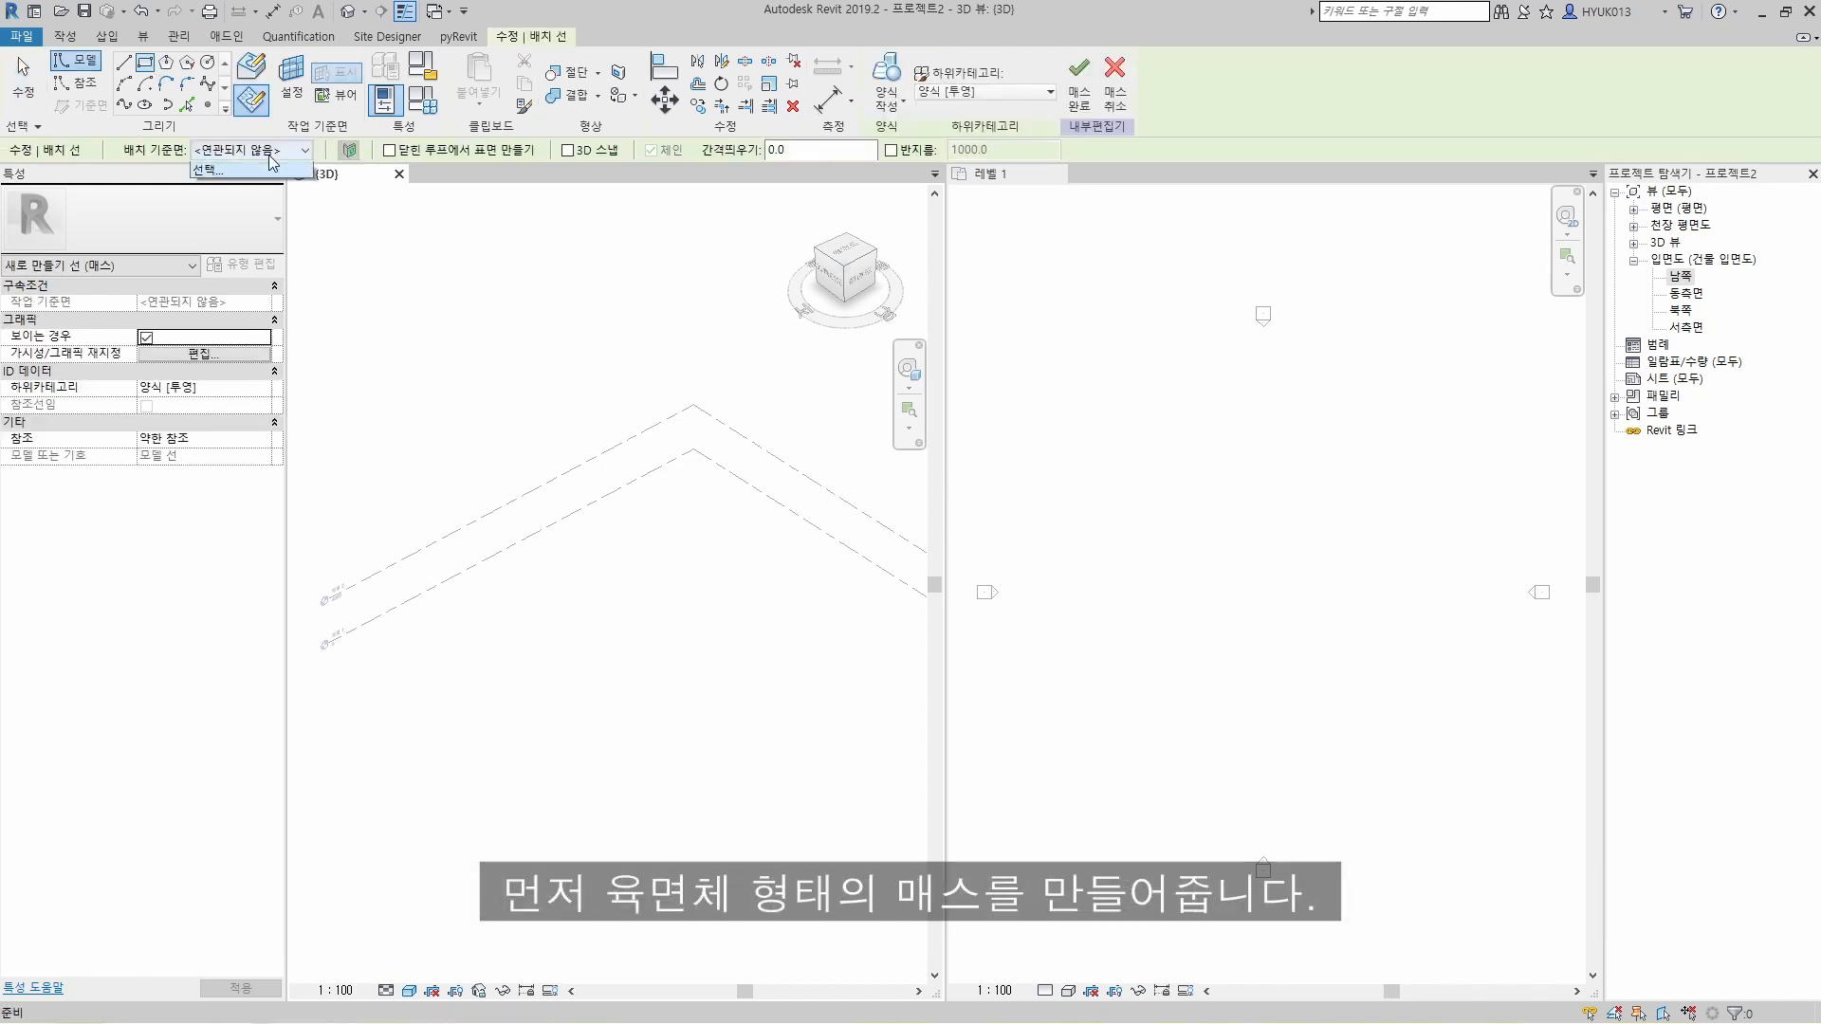
left_click(652, 560)
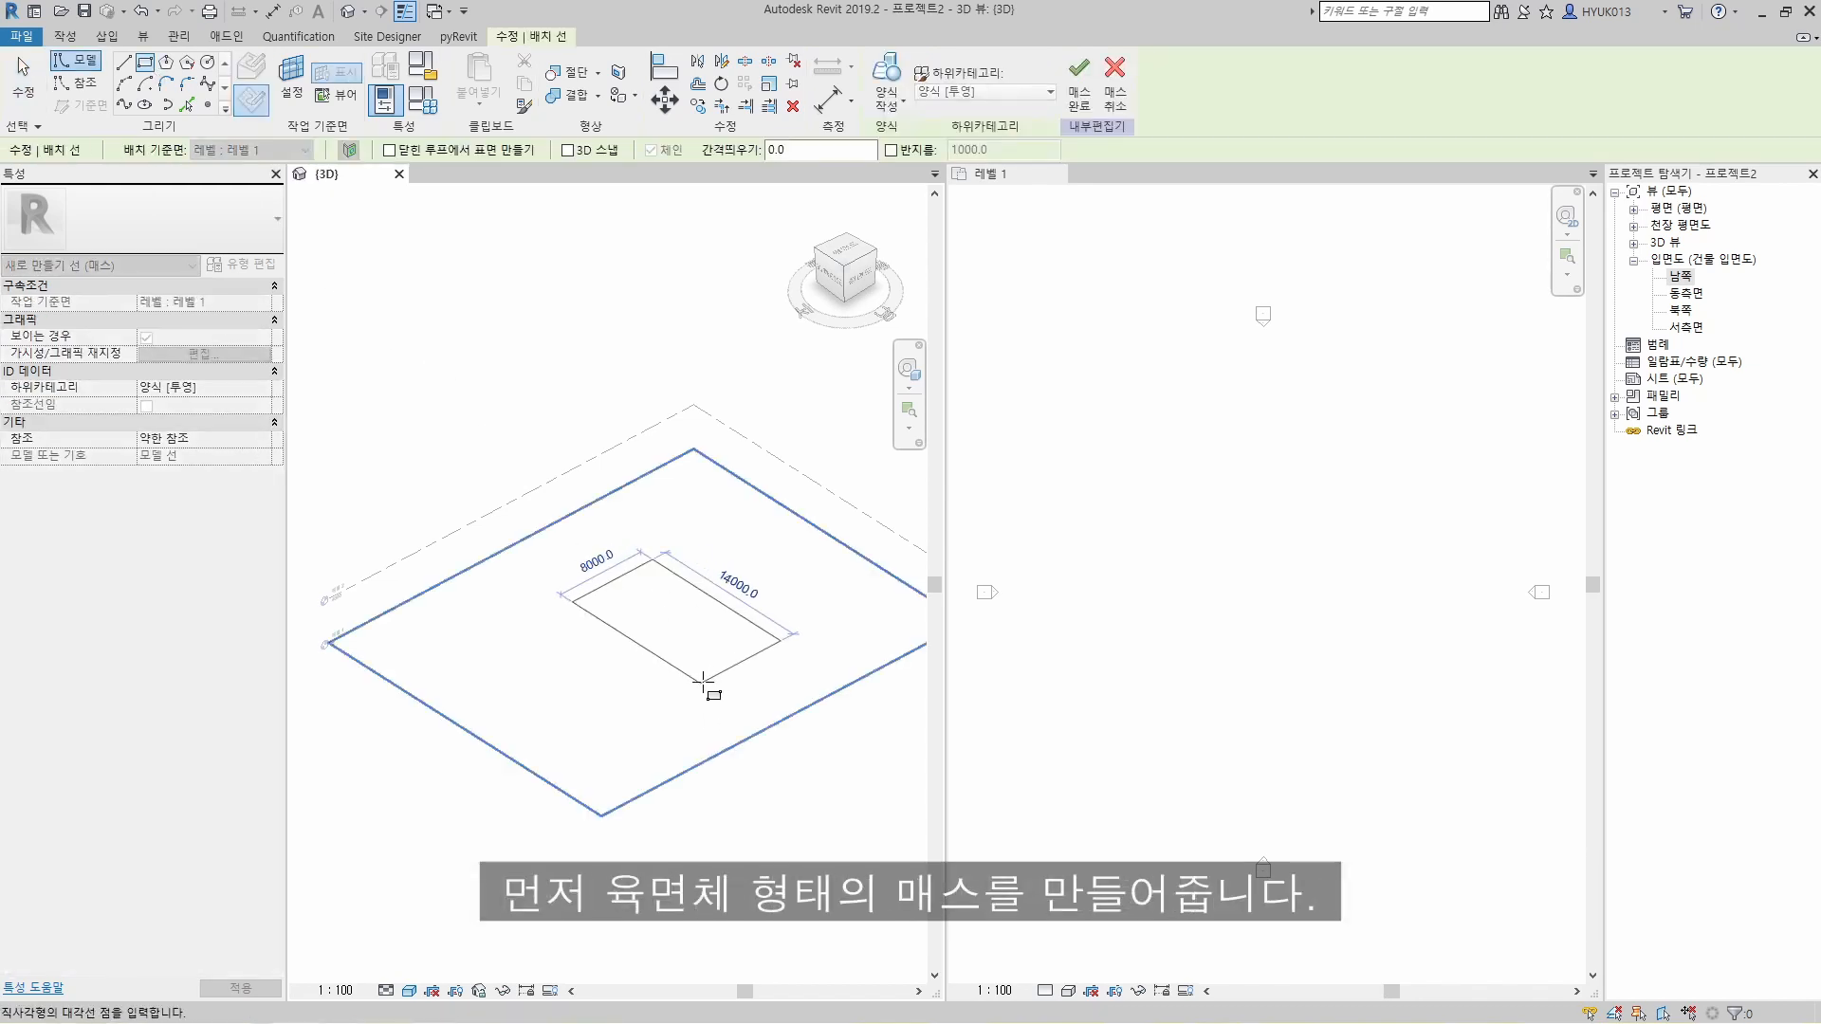
left_click(702, 683)
Step: Create a solid form from the rectangle and finish the in-place mass
left_click(890, 112)
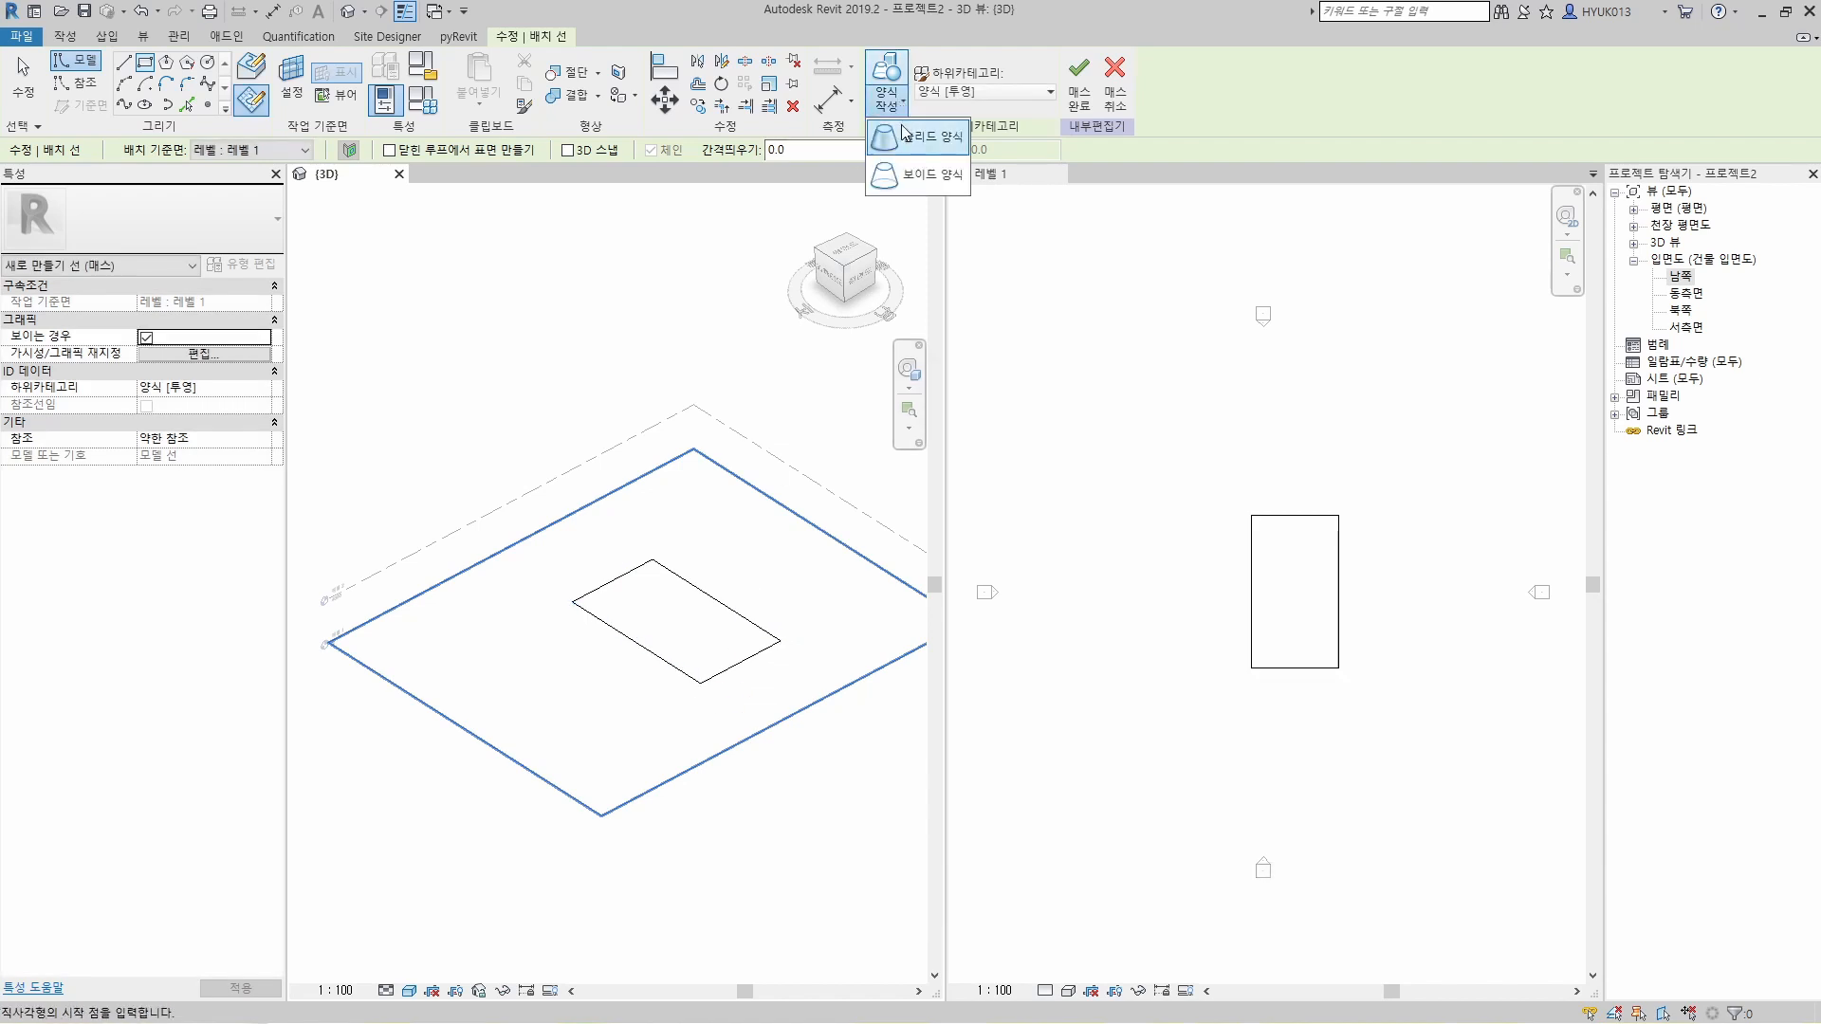
left_click(887, 139)
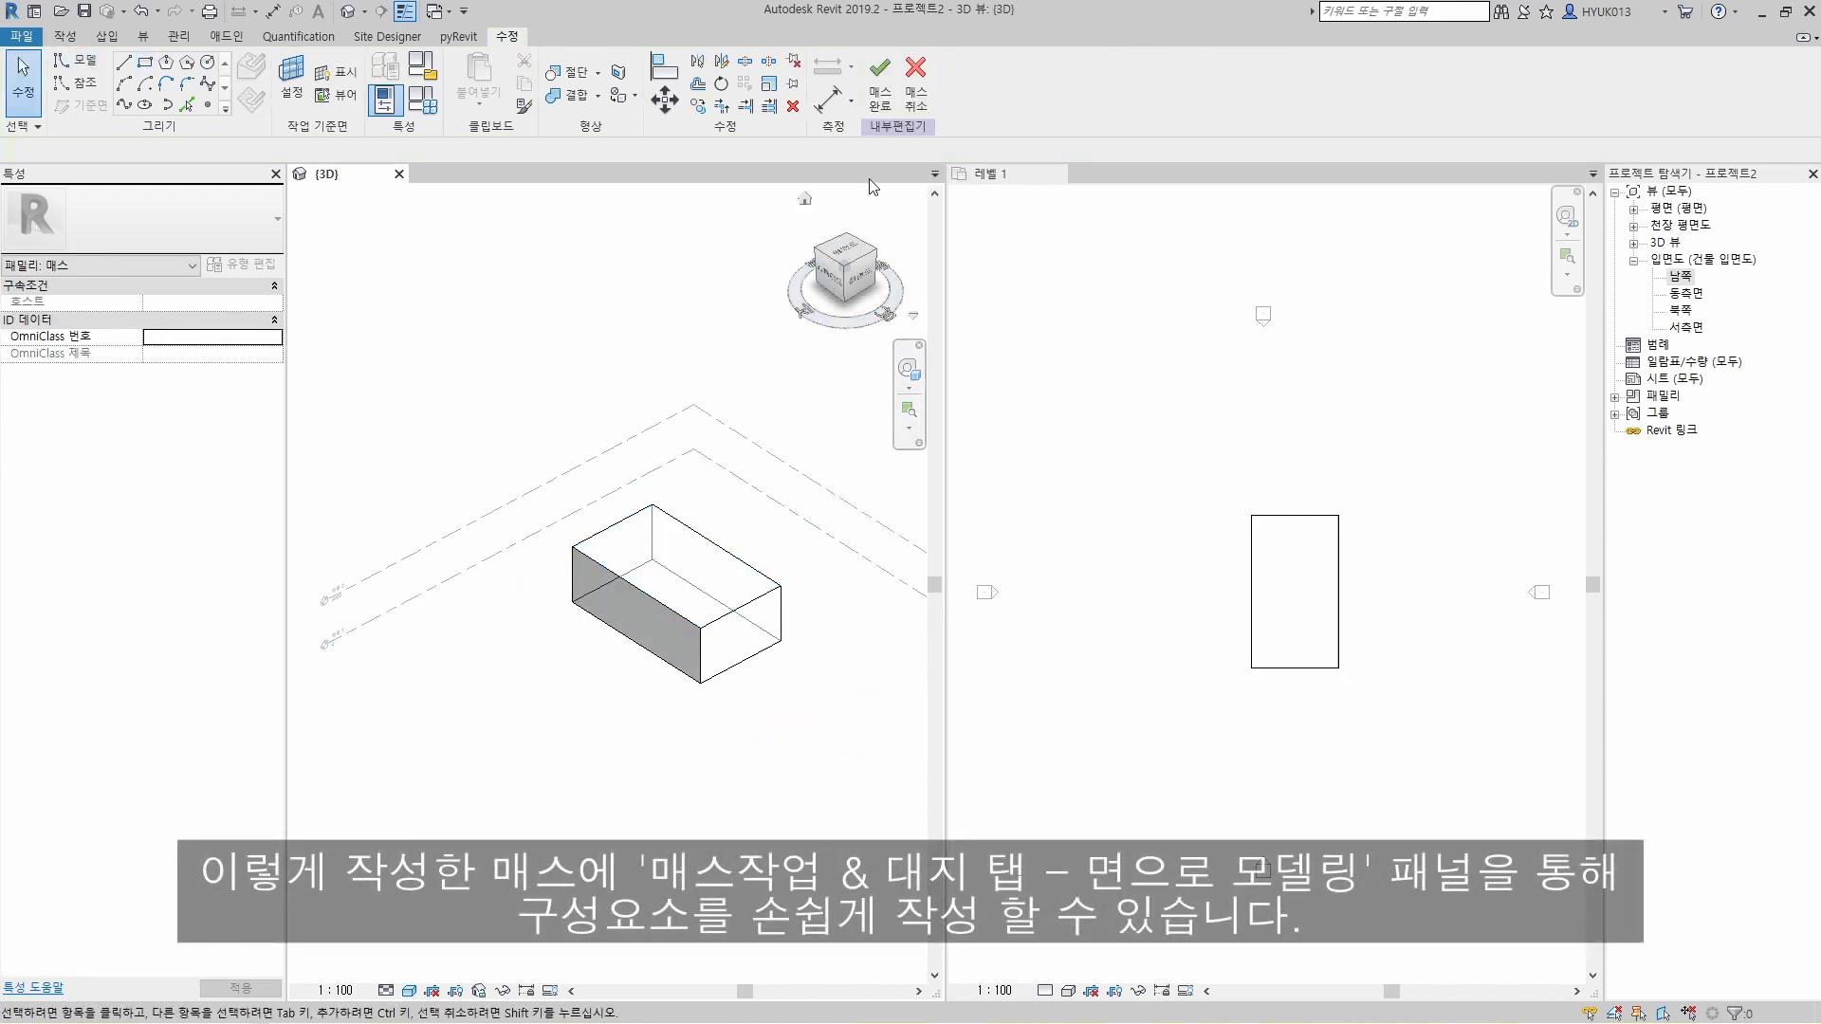
left_click(887, 103)
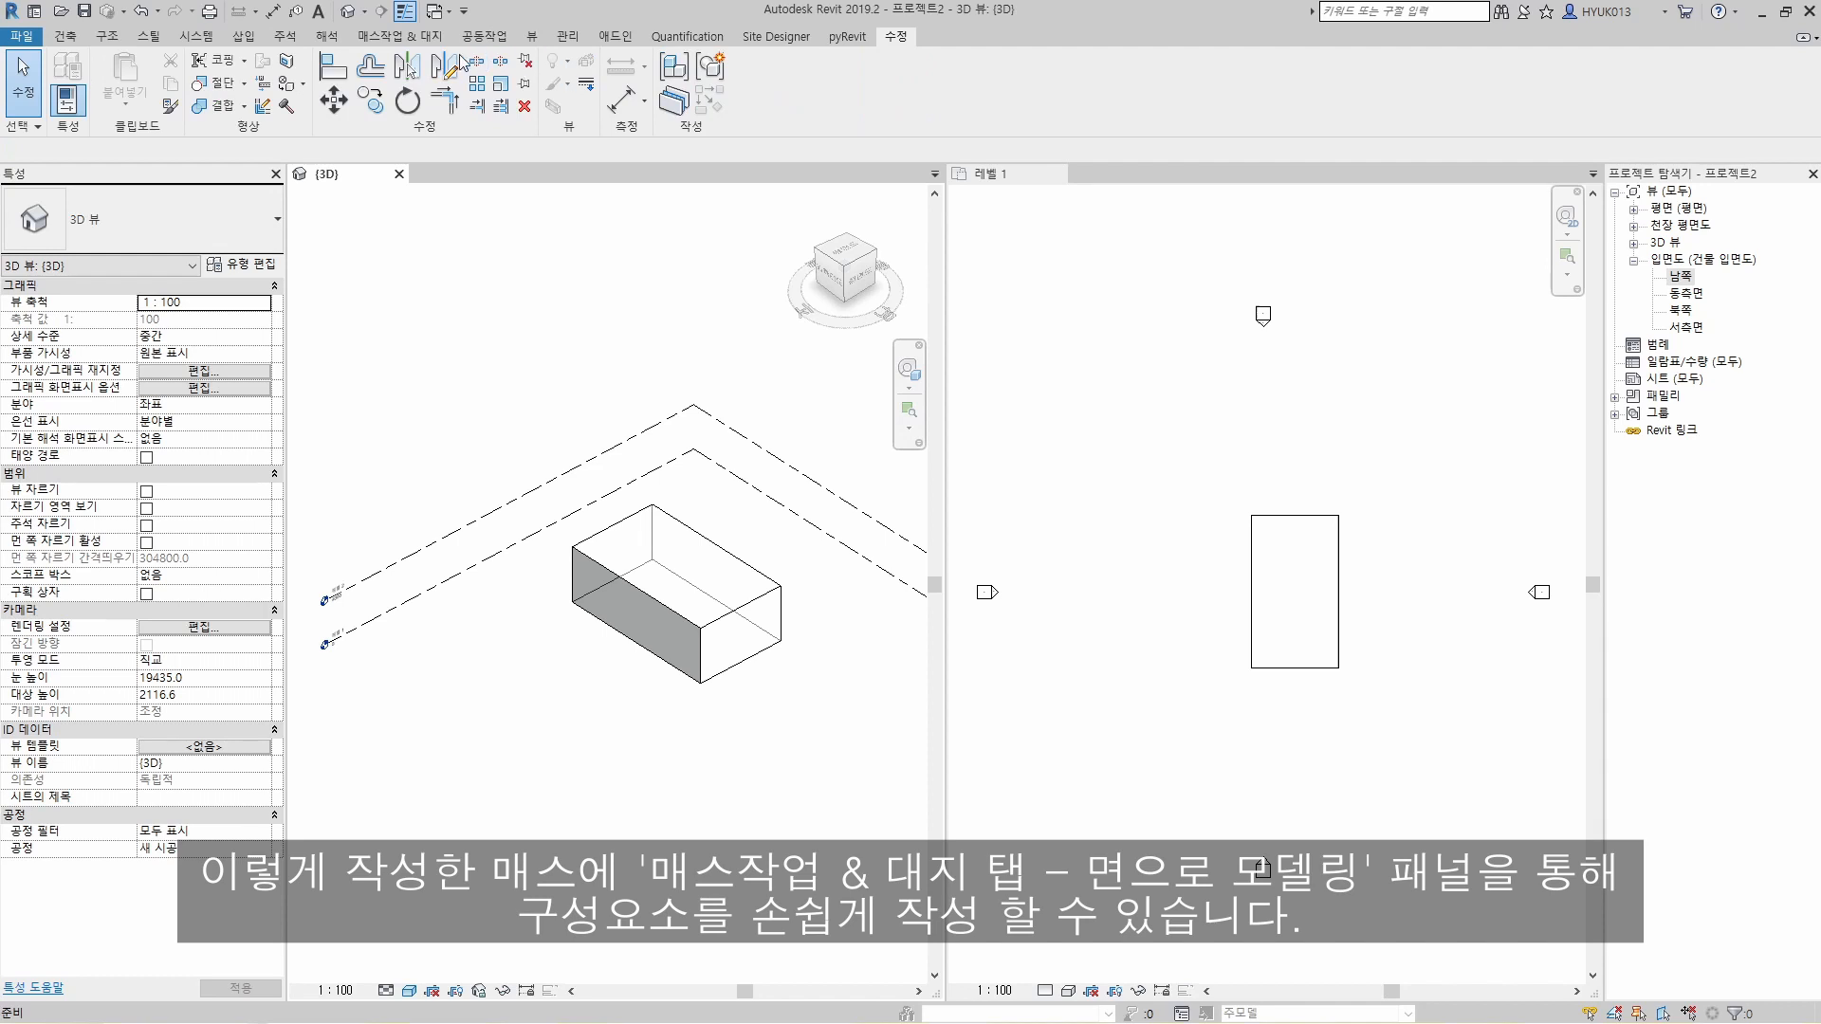
Step: Add mass floors to the box mass at Level 1 and Level 2
left_click(423, 38)
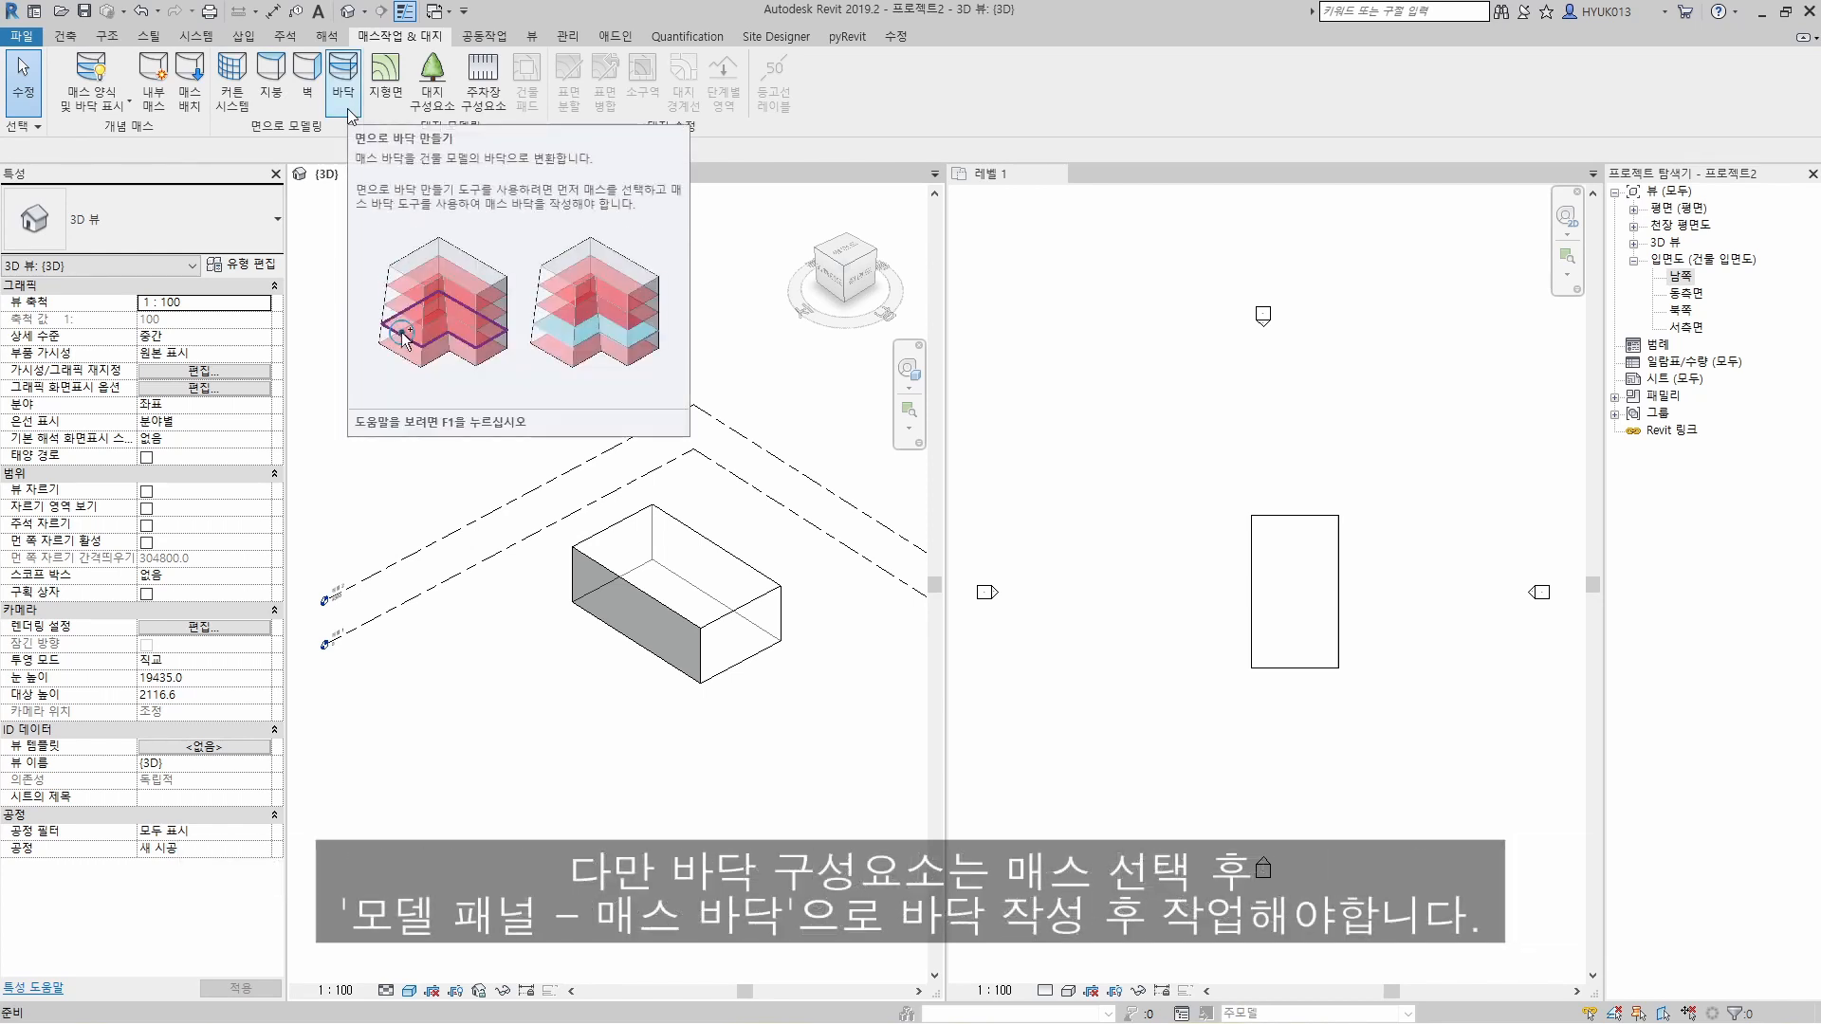
left_click(679, 526)
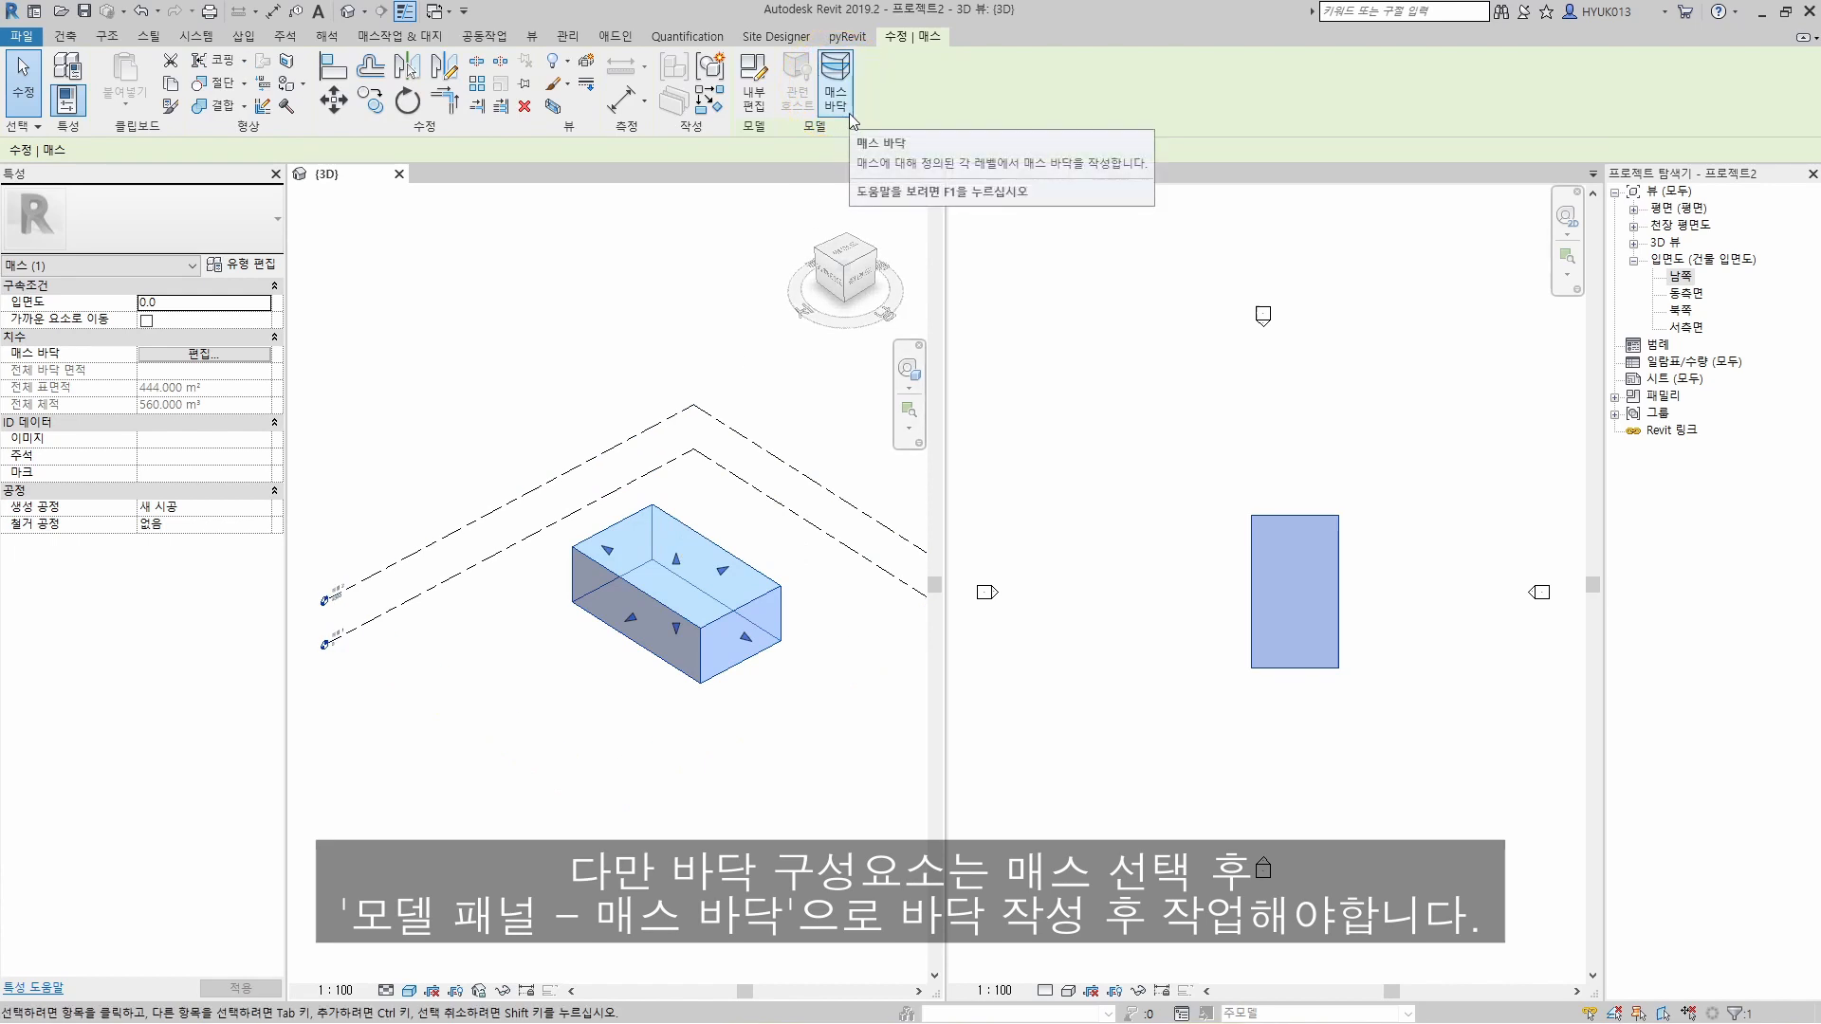
left_click(850, 112)
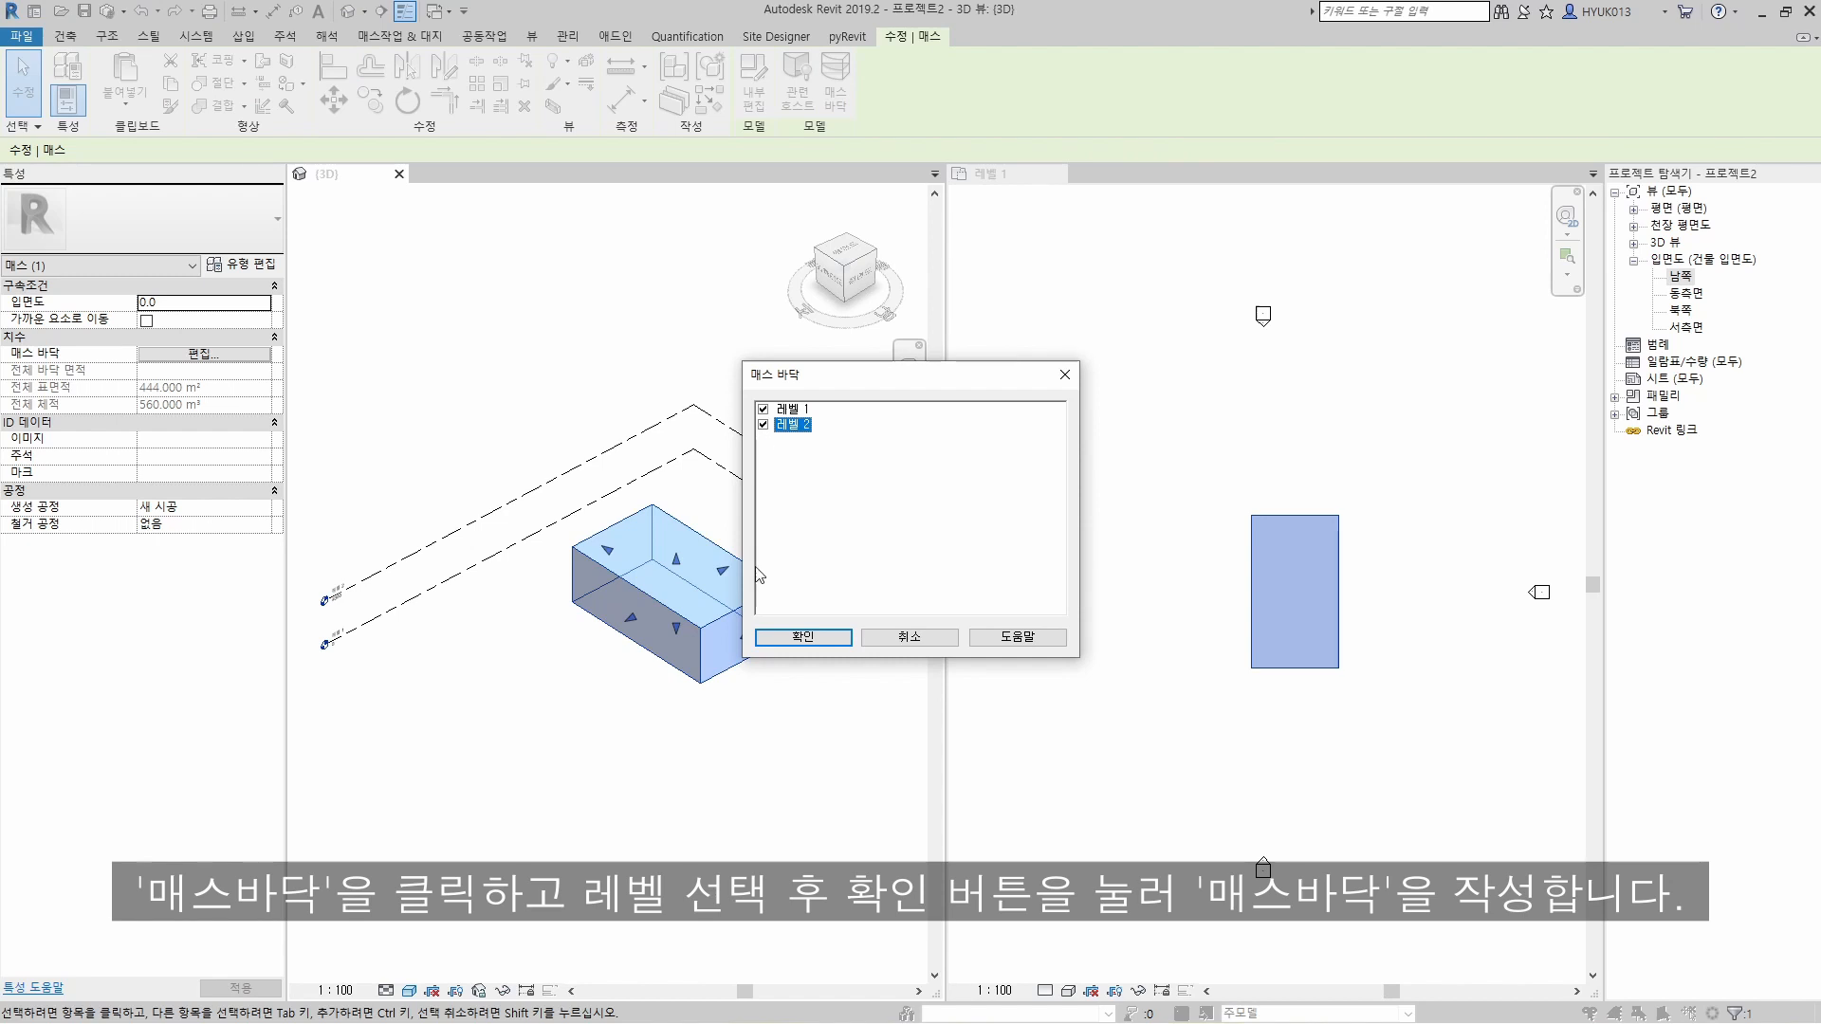
left_click(770, 641)
key("Escape")
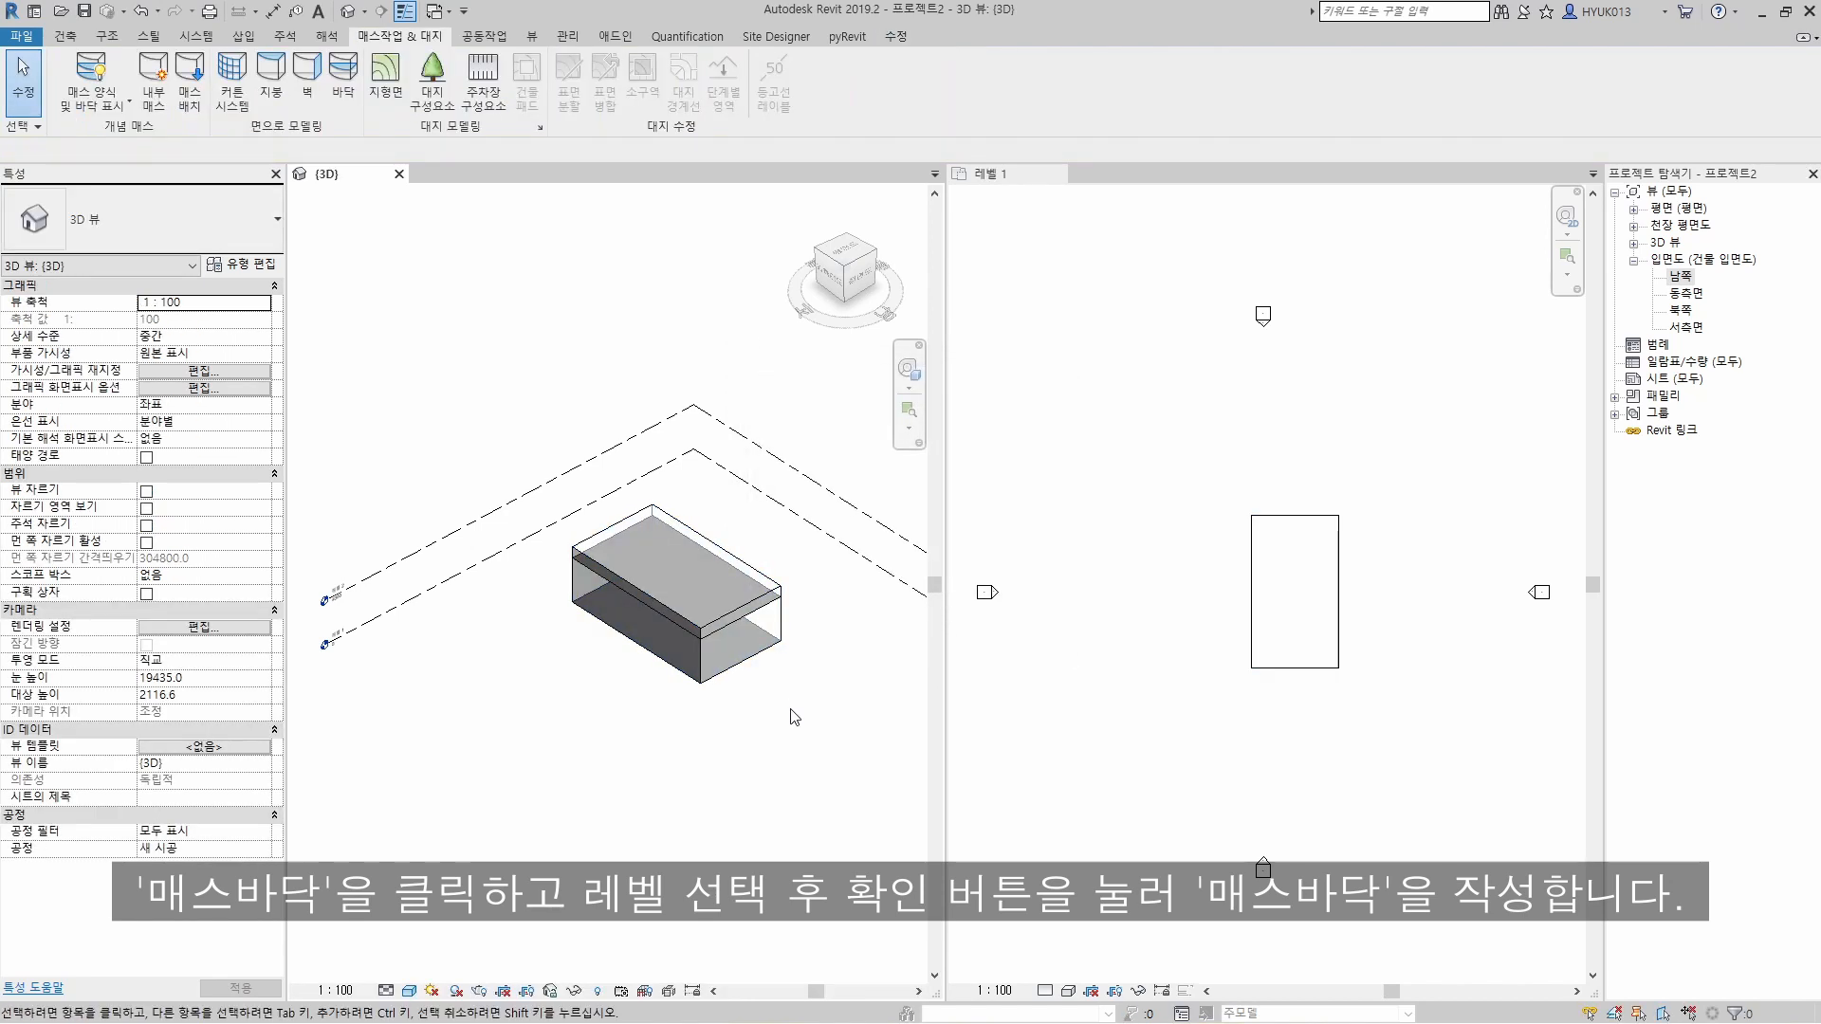
Step: Stretch the box mass upward to increase its height above Level 2
left_click(765, 578)
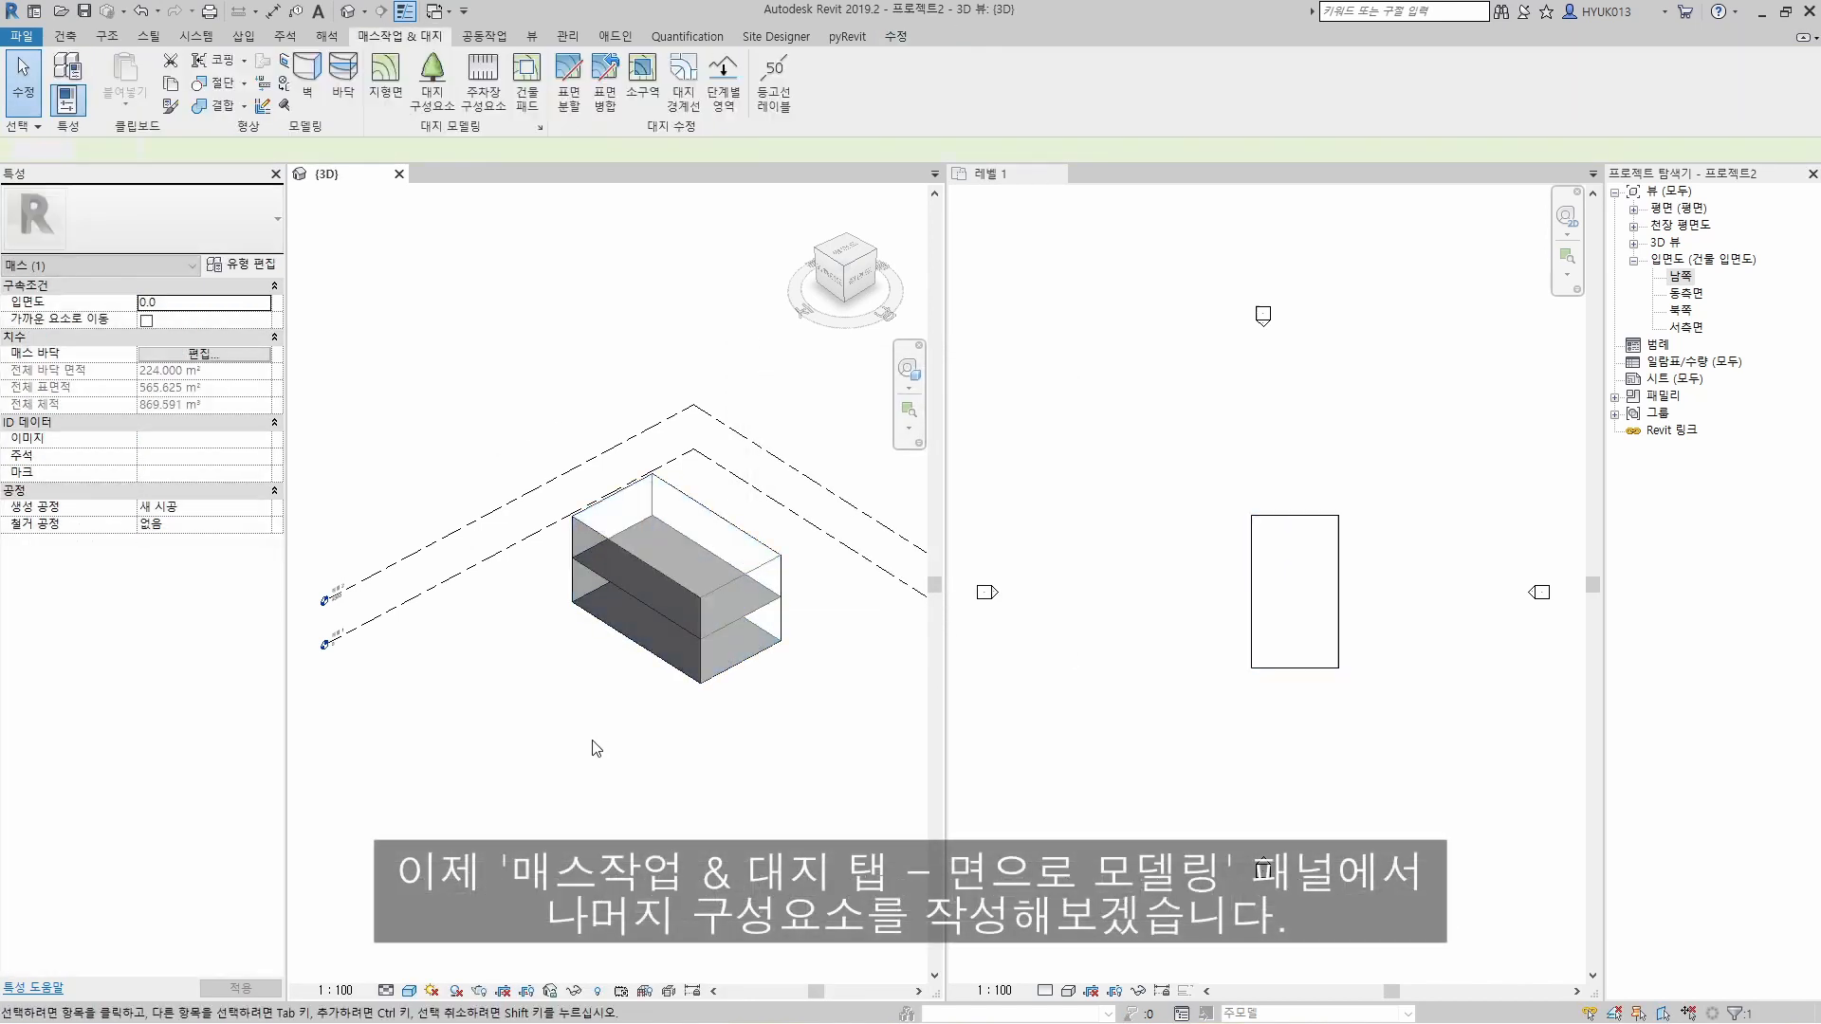
key("Escape")
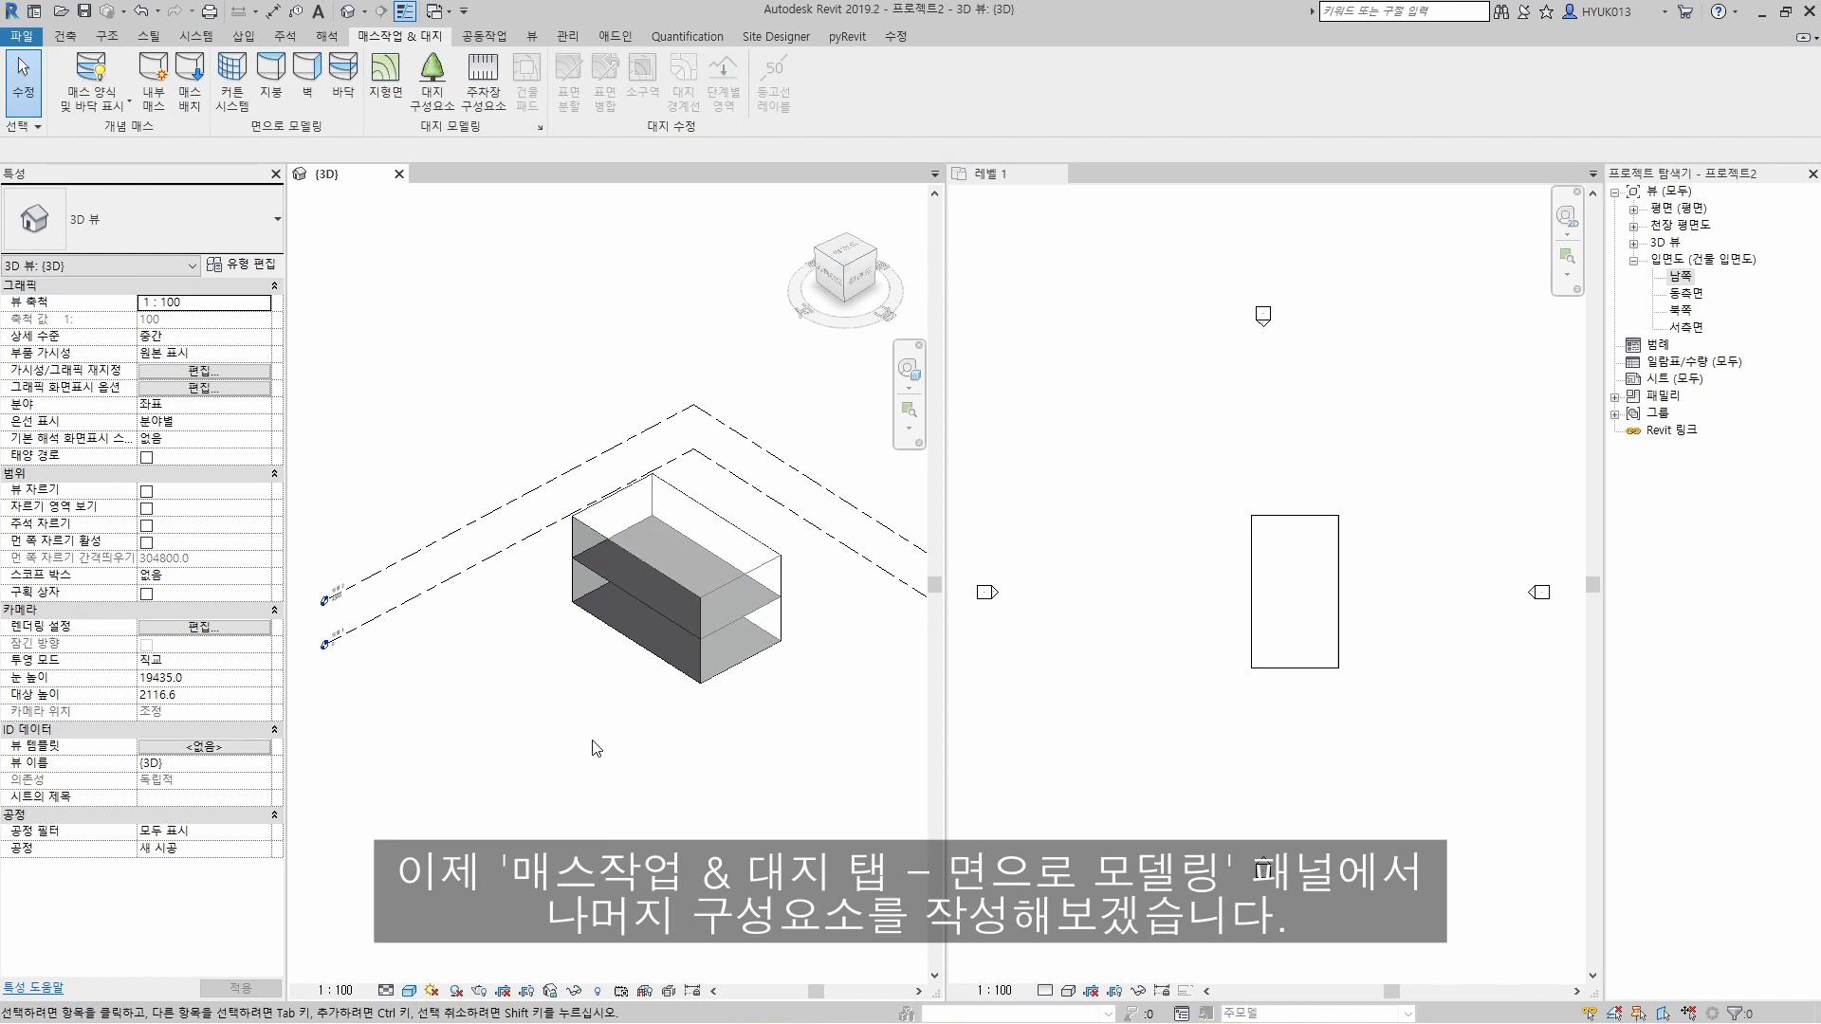
left_click(704, 517)
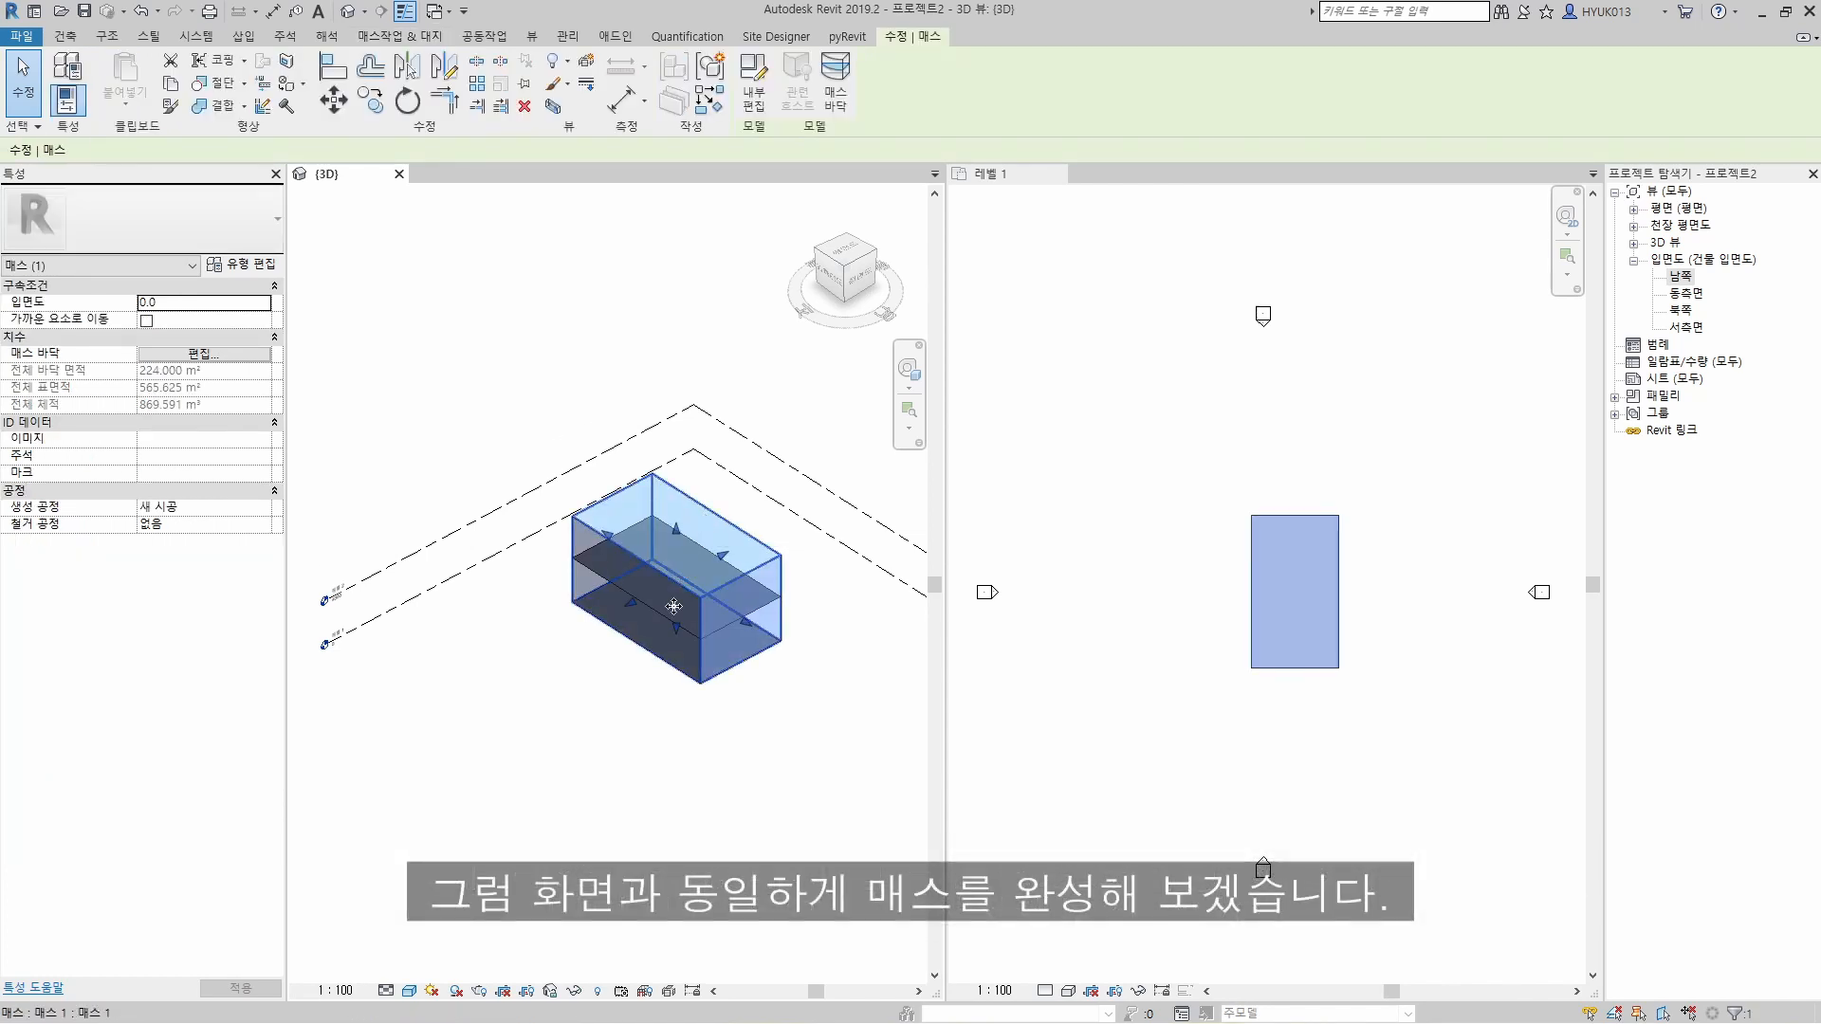
left_click(643, 772)
Step: Open the box mass for in-place editing and sketch a full-width rectangle over the front end of its top face
left_click(745, 560)
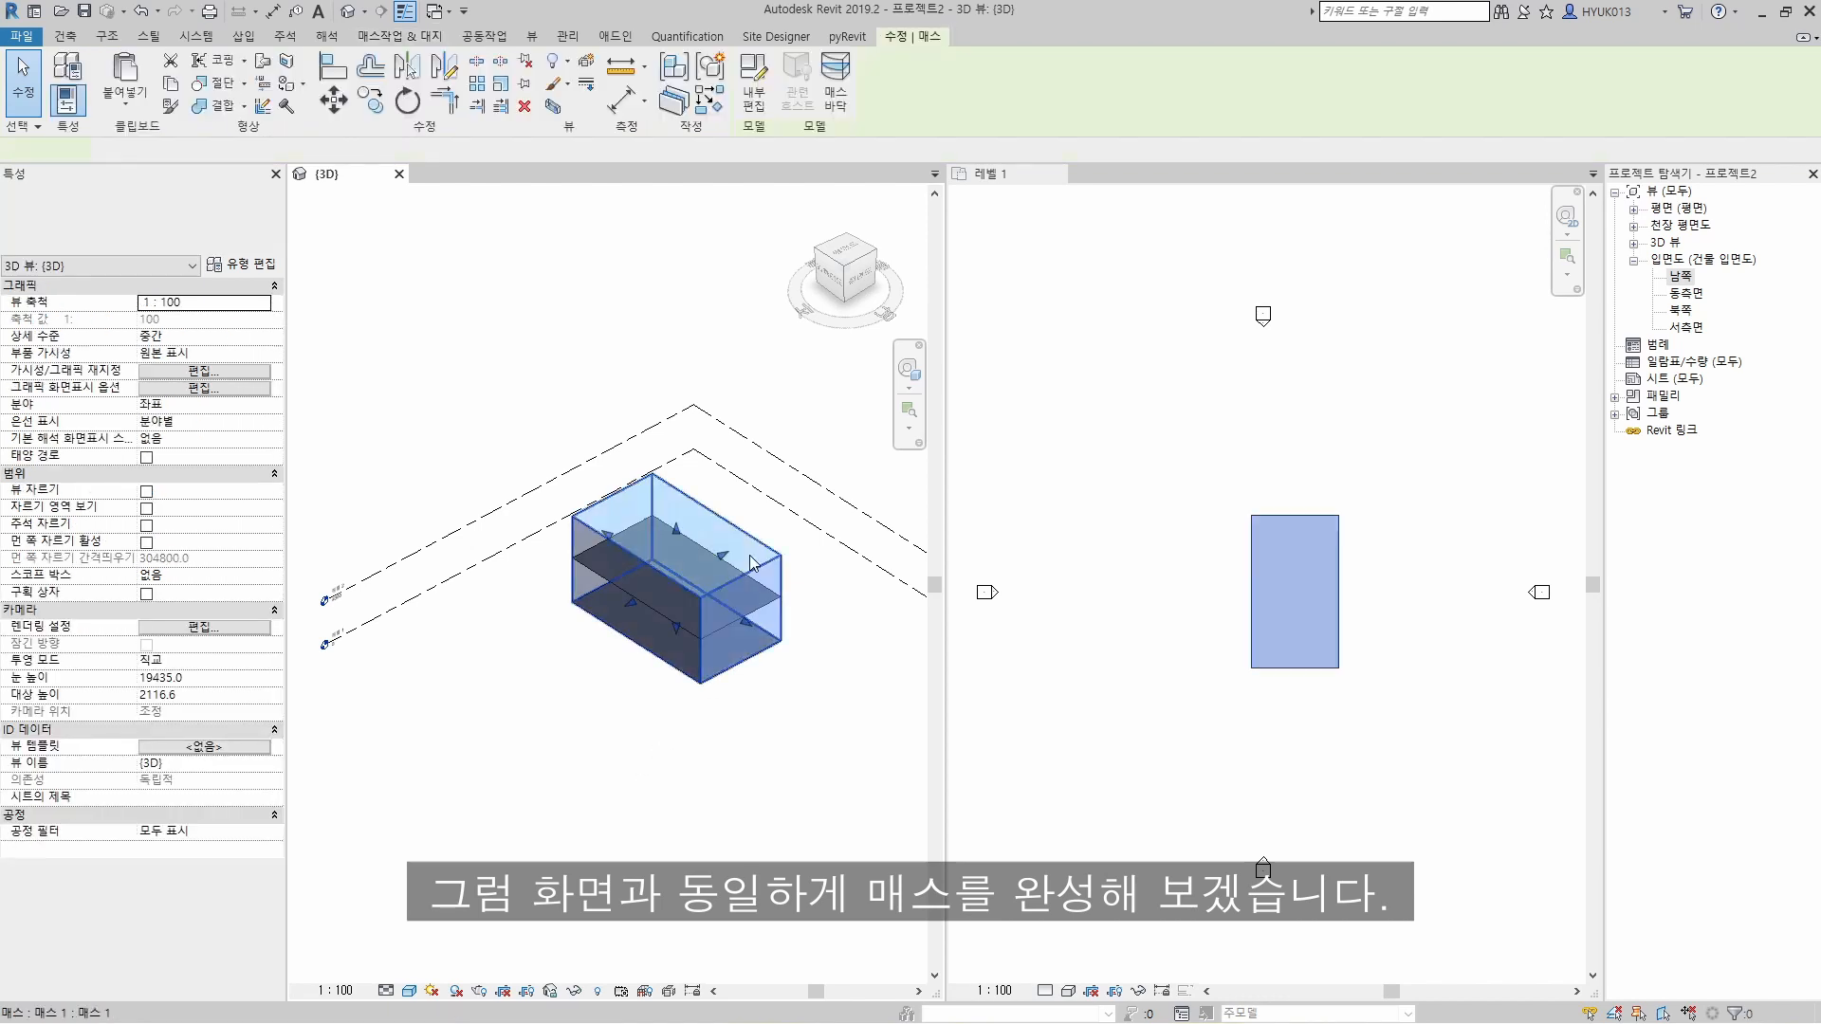
left_click(769, 112)
scroll(717, 513, "up", 2)
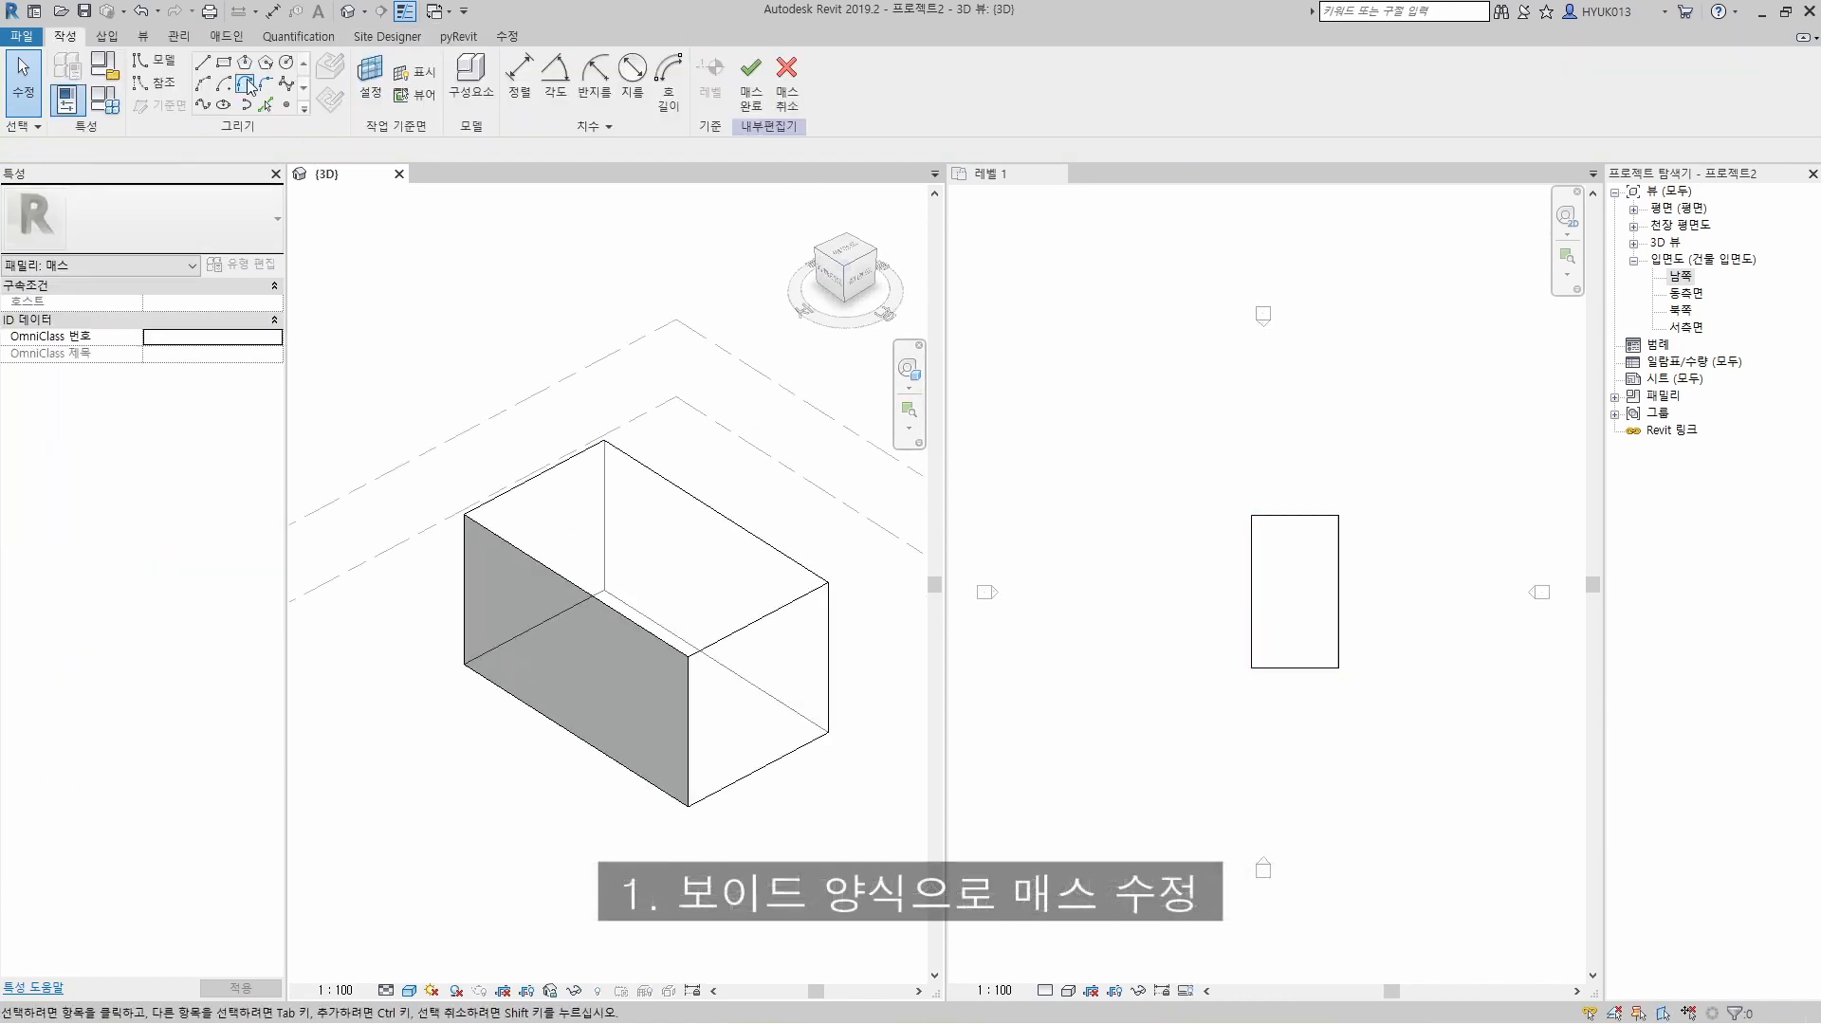
left_click(236, 67)
left_click(827, 582)
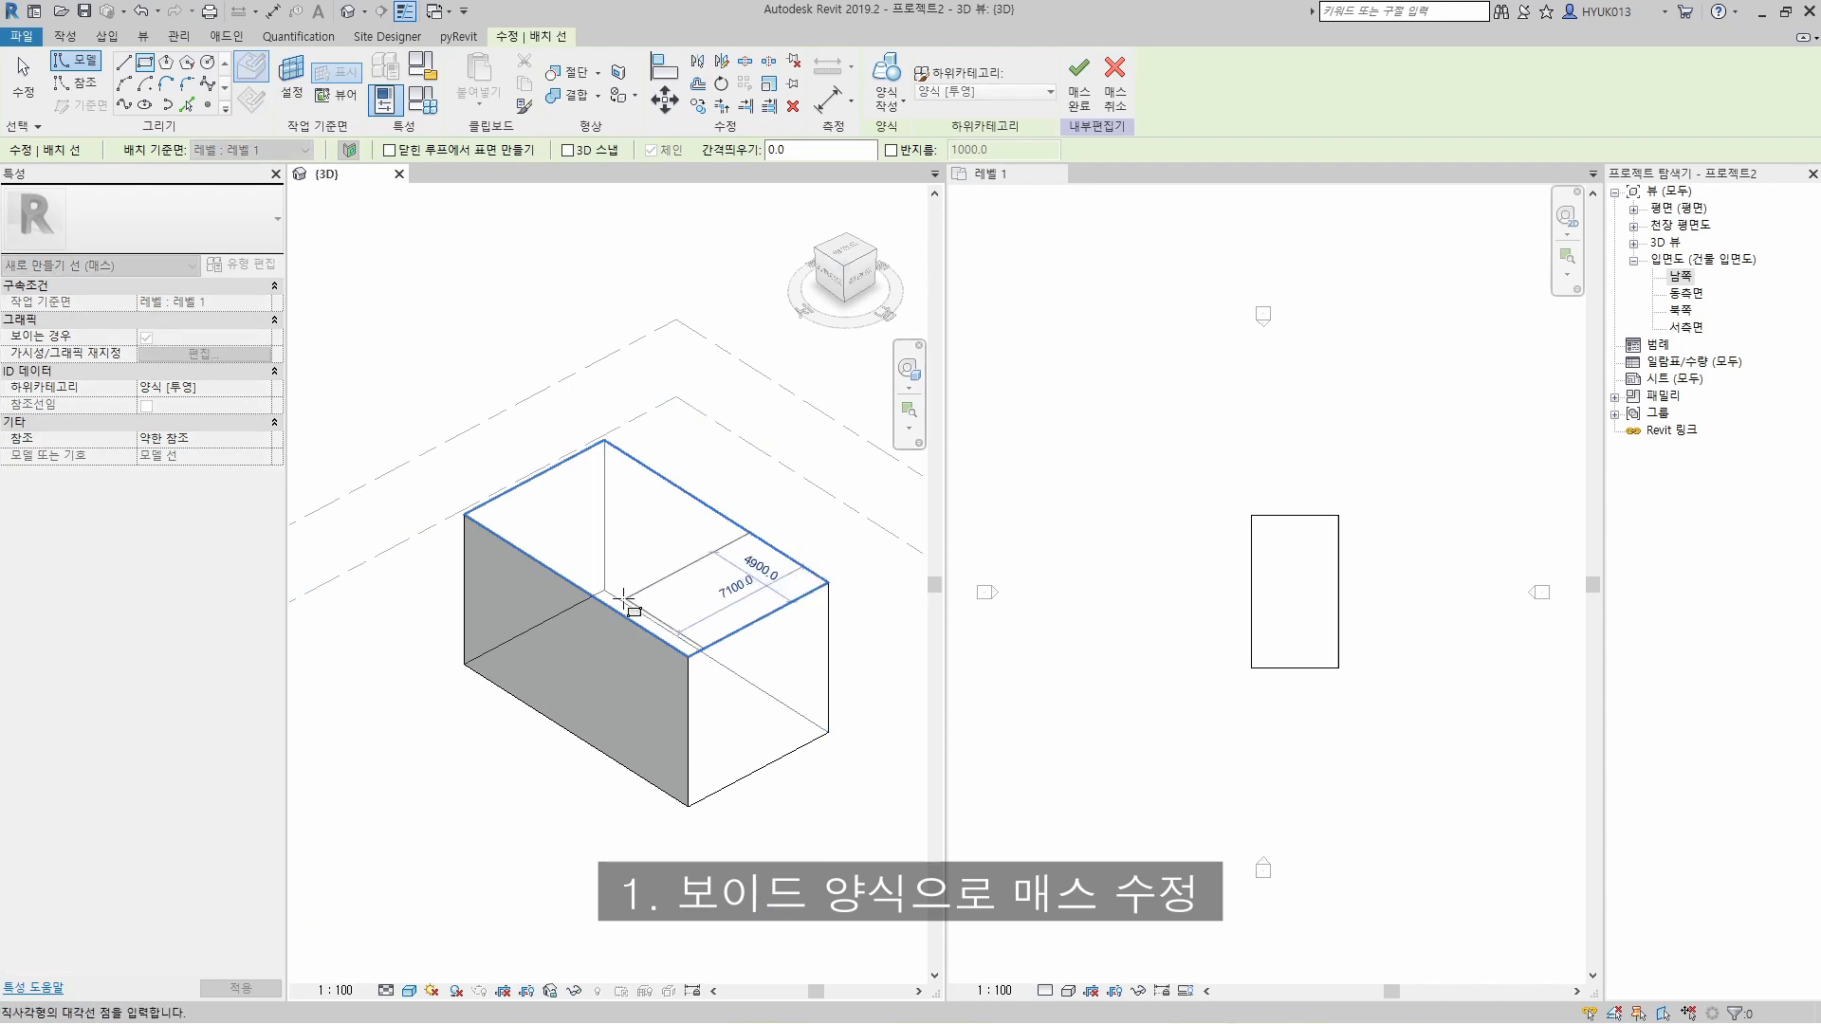
left_click(604, 600)
key("Escape")
key("Escape")
Step: Create a void form from the top-face rectangle and extend it downward to cut a step into the mass's front end
left_click(695, 573)
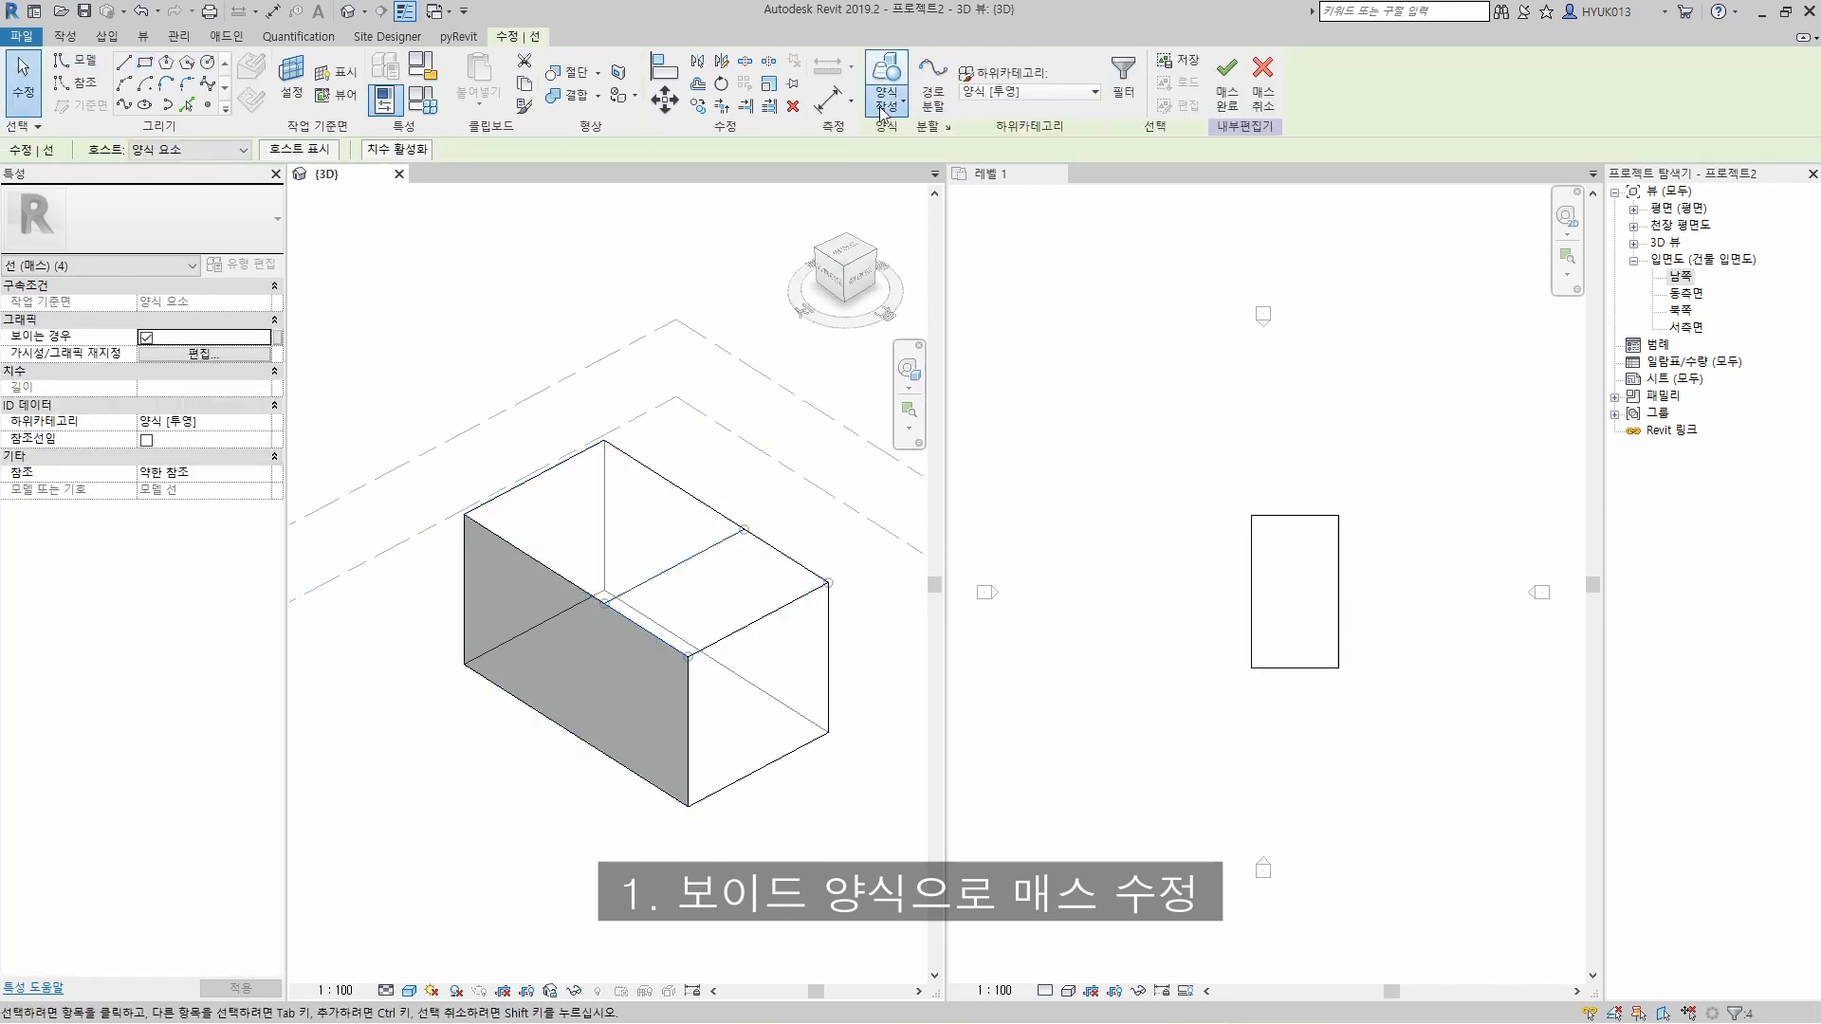
left_click(901, 81)
left_click(922, 180)
left_click_drag(716, 621, 688, 721)
key("Escape")
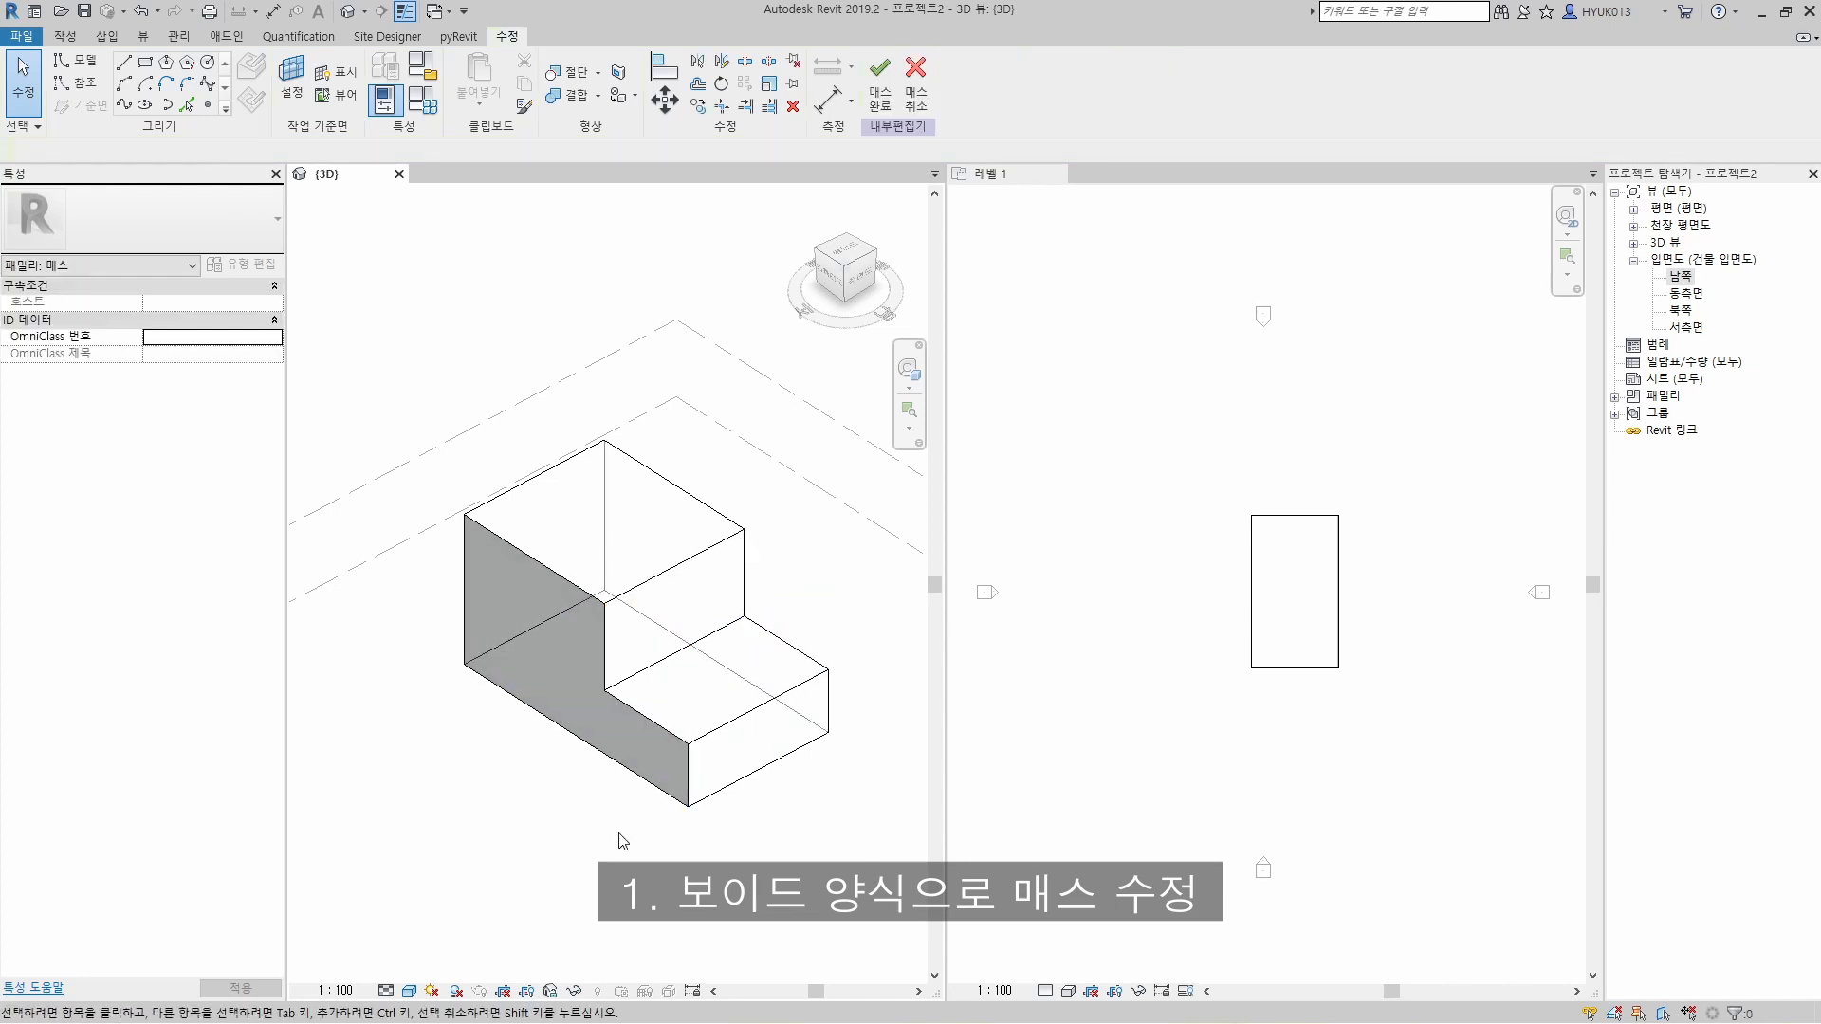
Step: Finish the in-place mass and create a 1500 x 3000mm curtain system on its long stepped side face
left_click(880, 68)
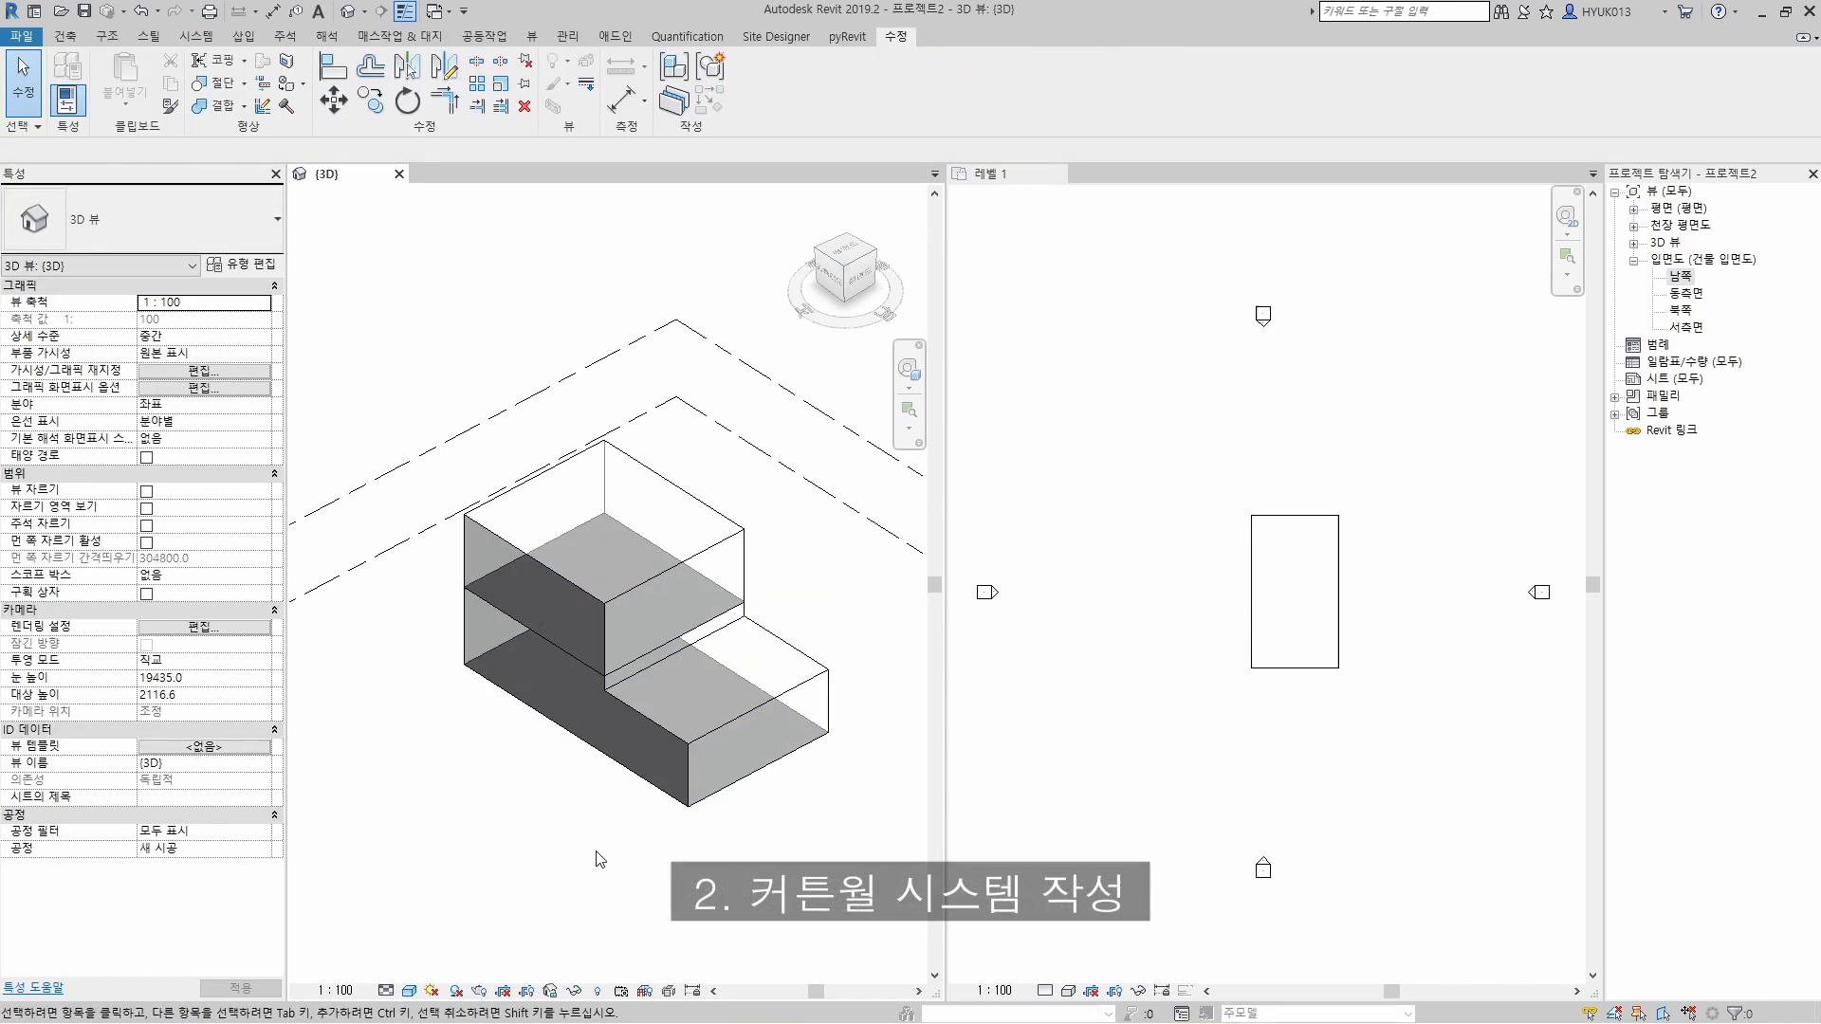
left_click(398, 36)
left_click(232, 76)
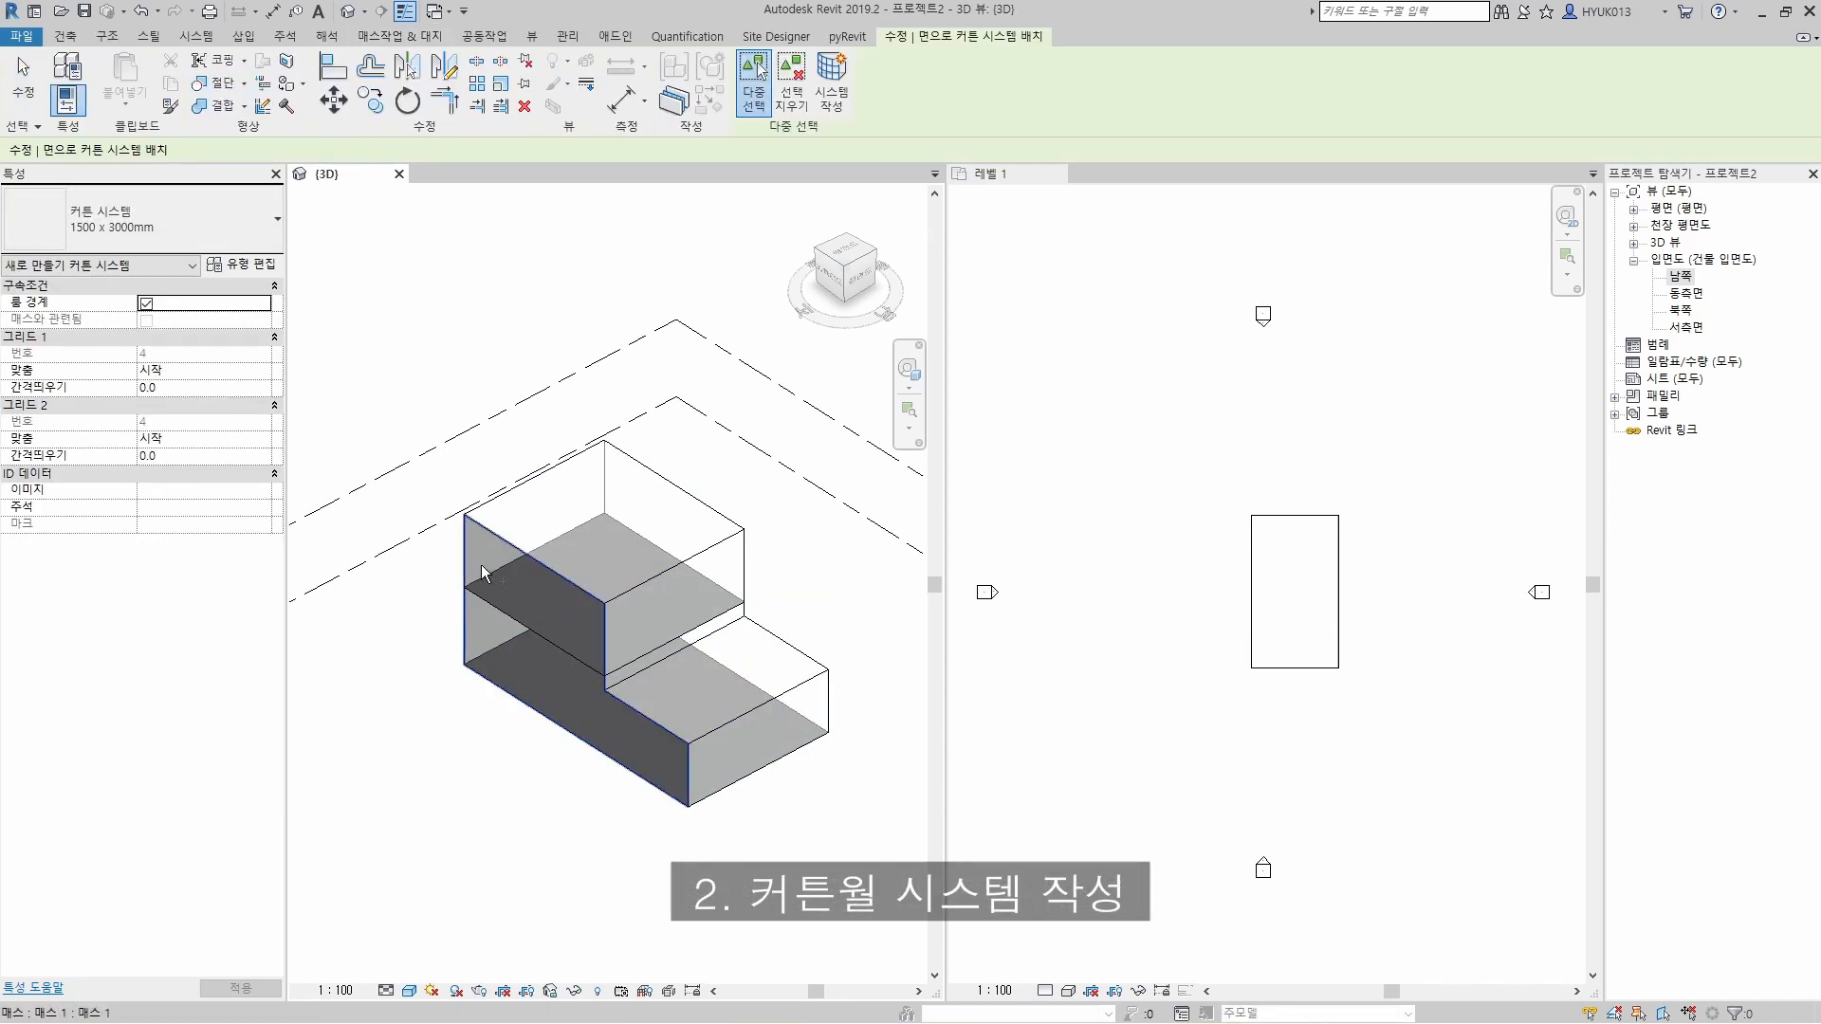
left_click(503, 569)
left_click(837, 108)
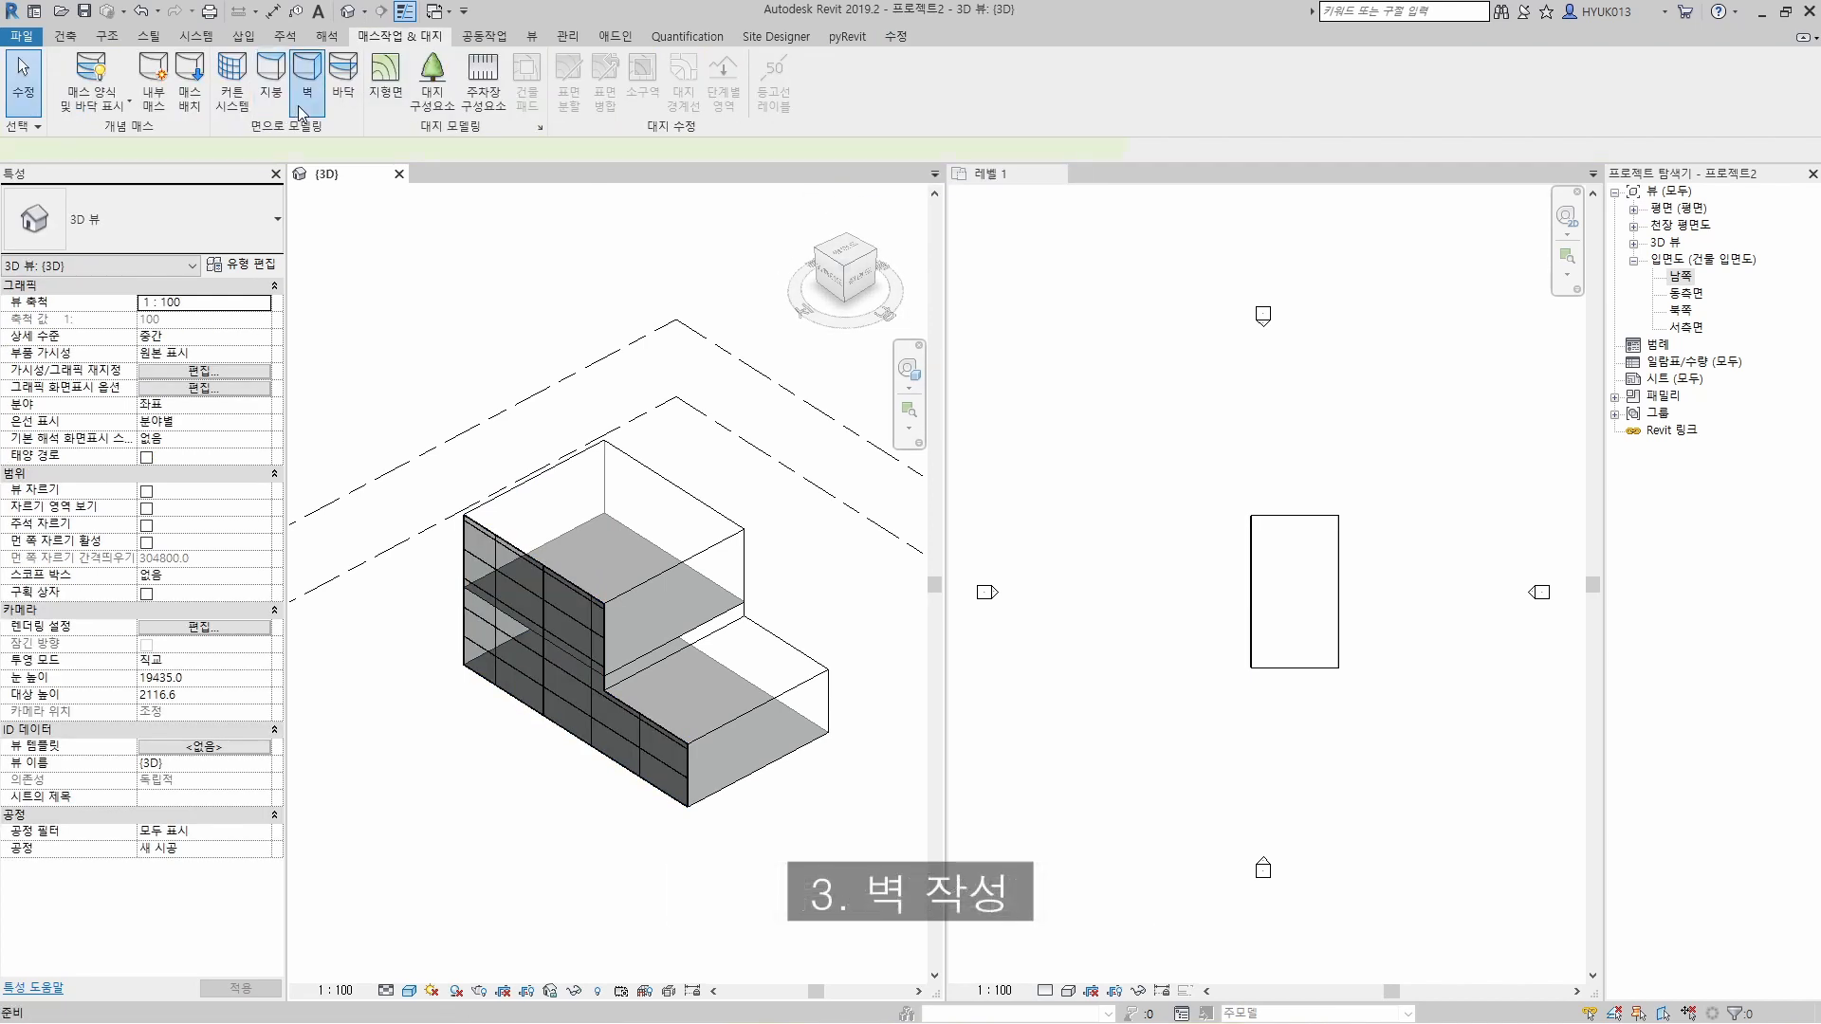
Step: Create a wall by face on the mass's low front end face and change its wall type
left_click(308, 97)
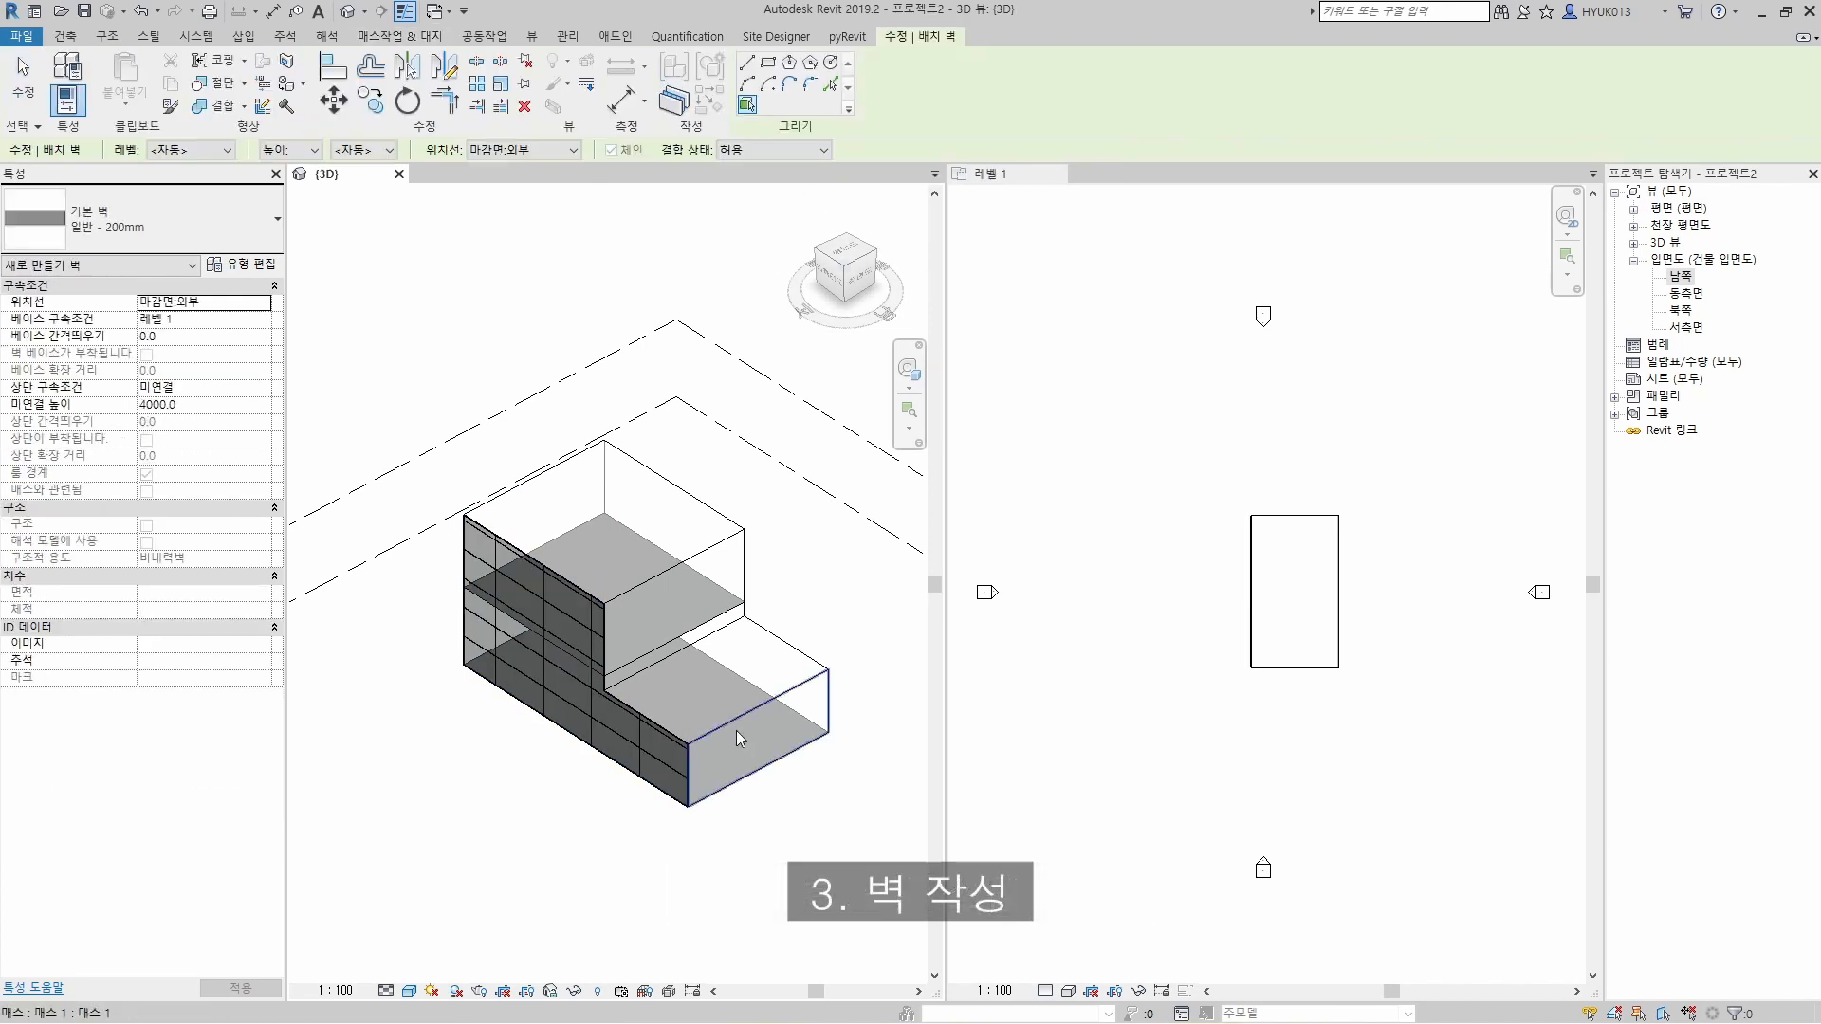
left_click(738, 732)
key("Escape")
left_click(753, 732)
left_click(180, 230)
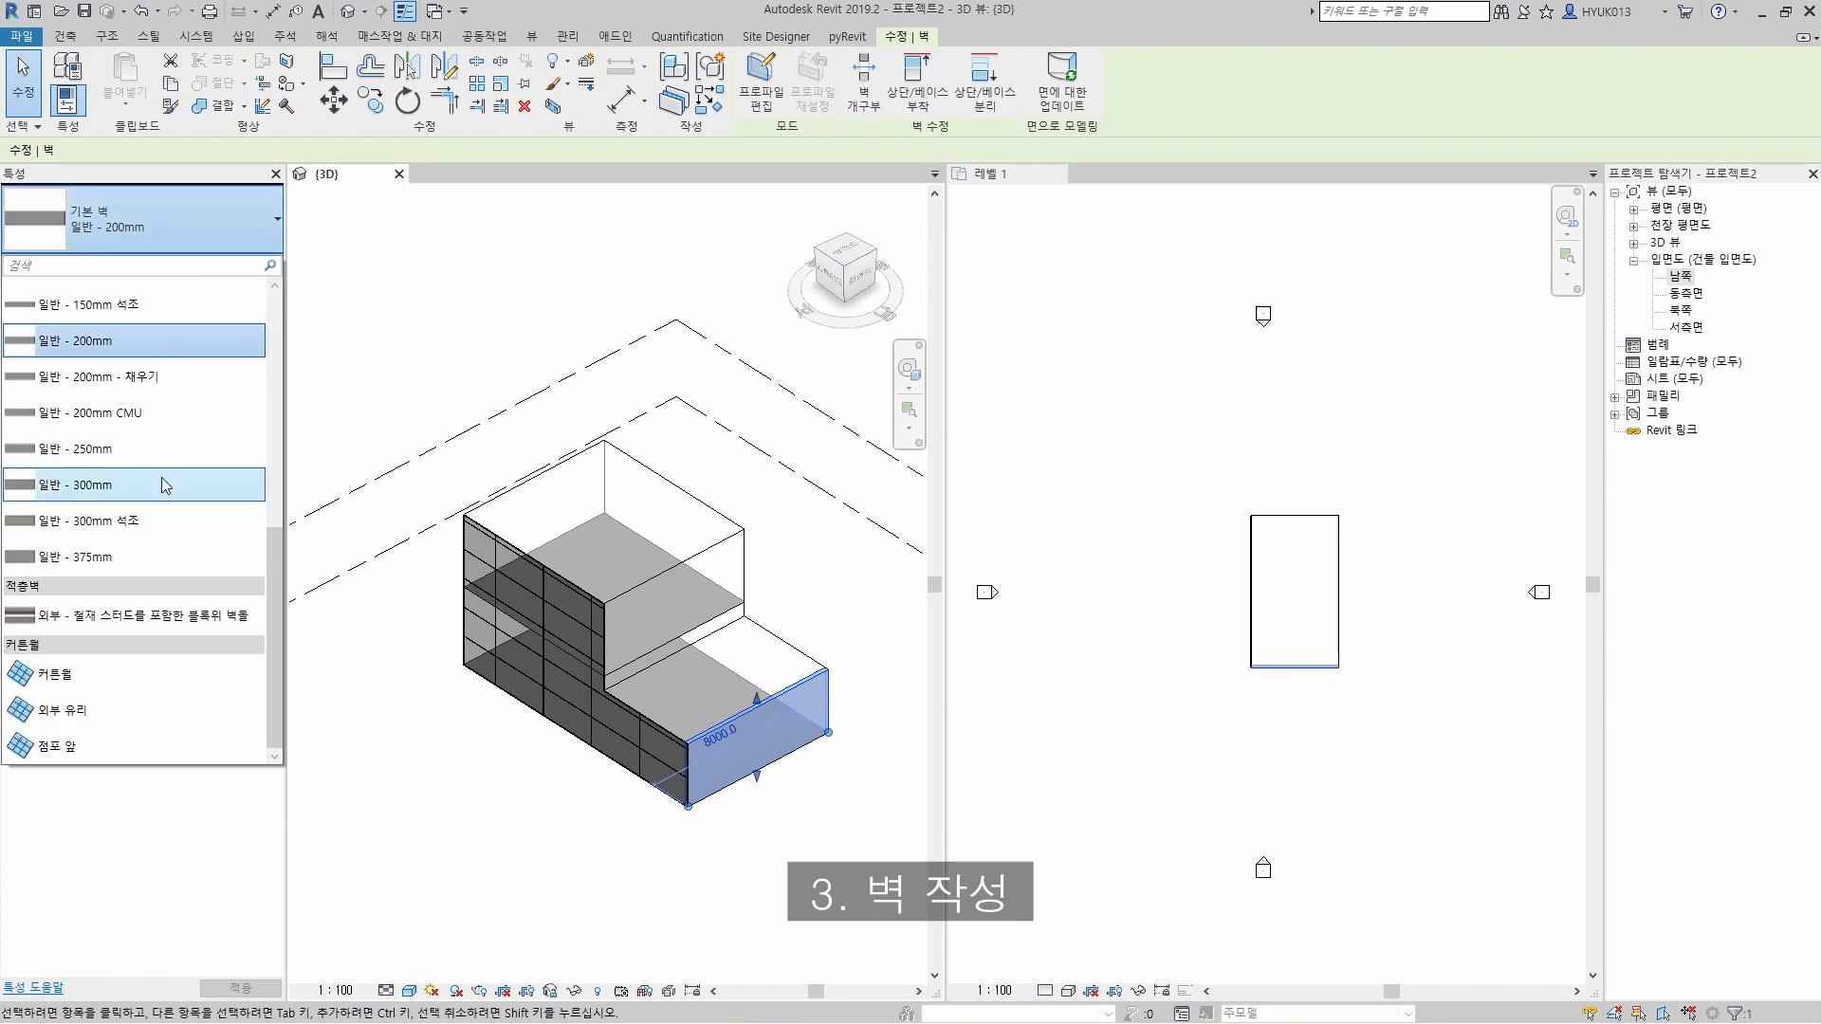
left_click(140, 324)
left_click(468, 802)
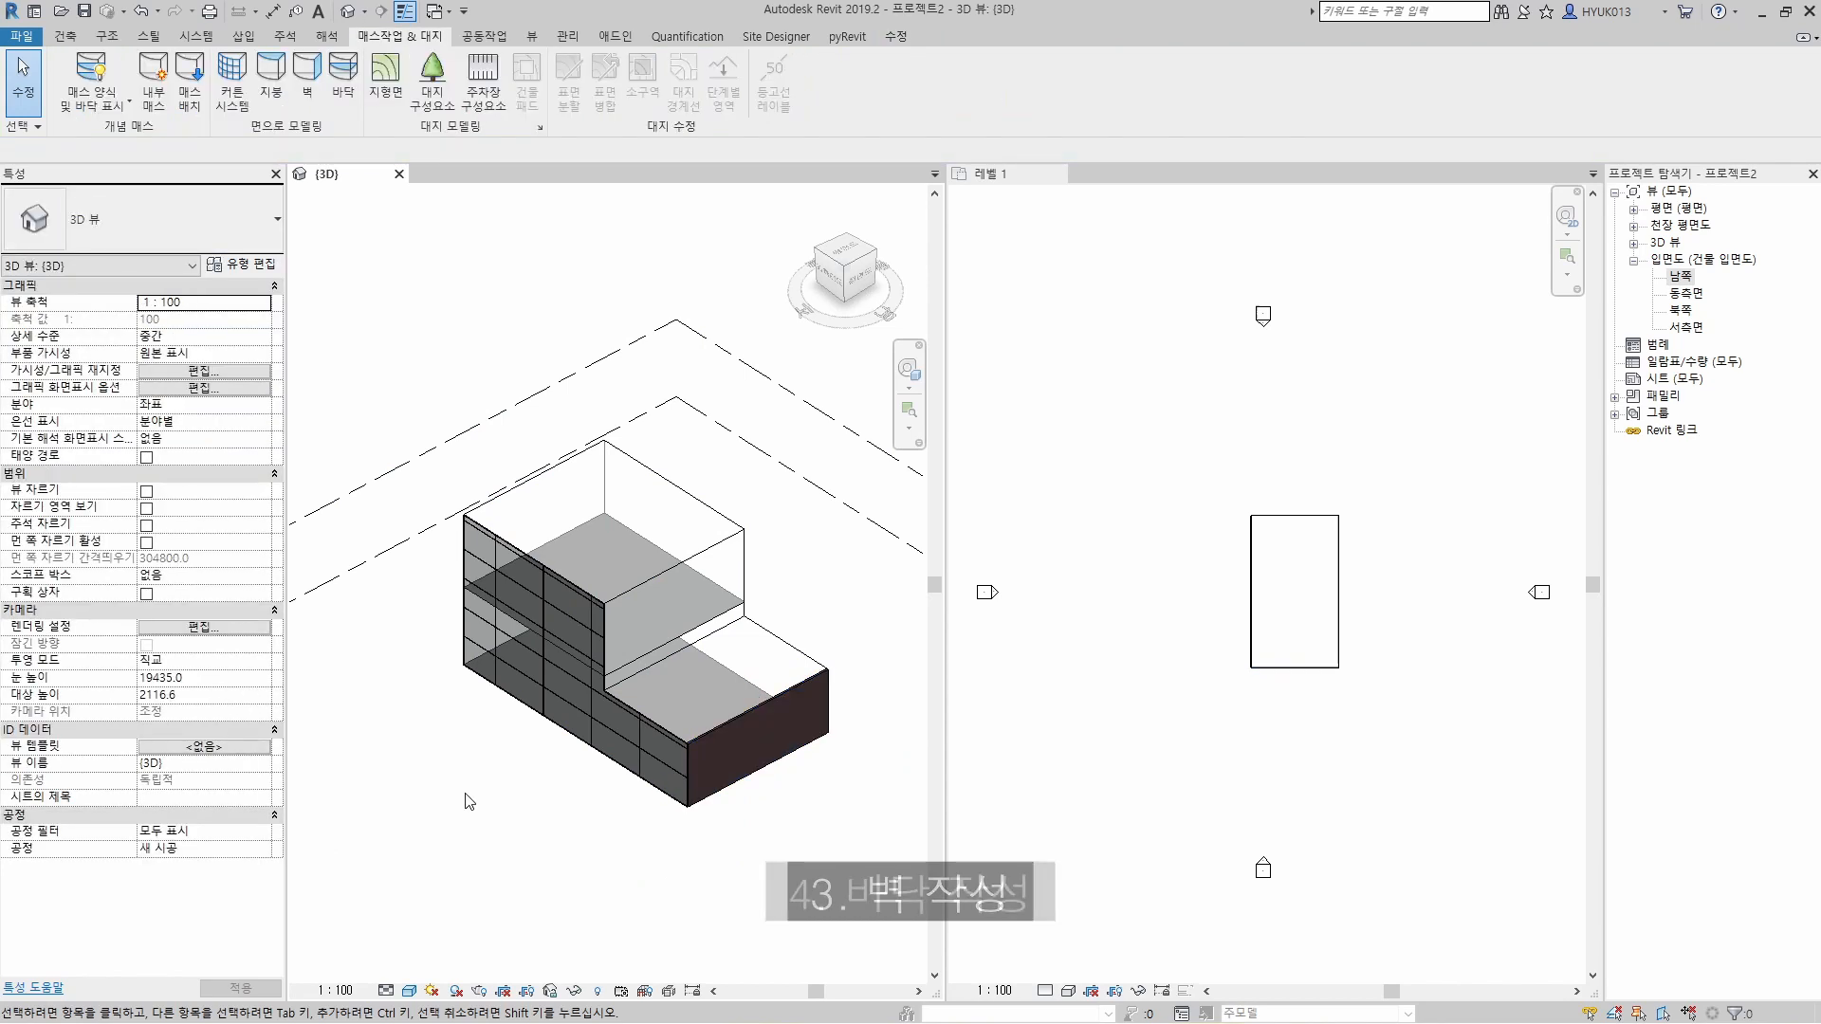
Step: Create 일반 바닥 - 400mm floors by face from the mass floors at Level 1 and Level 2
left_click(343, 76)
left_click(645, 666)
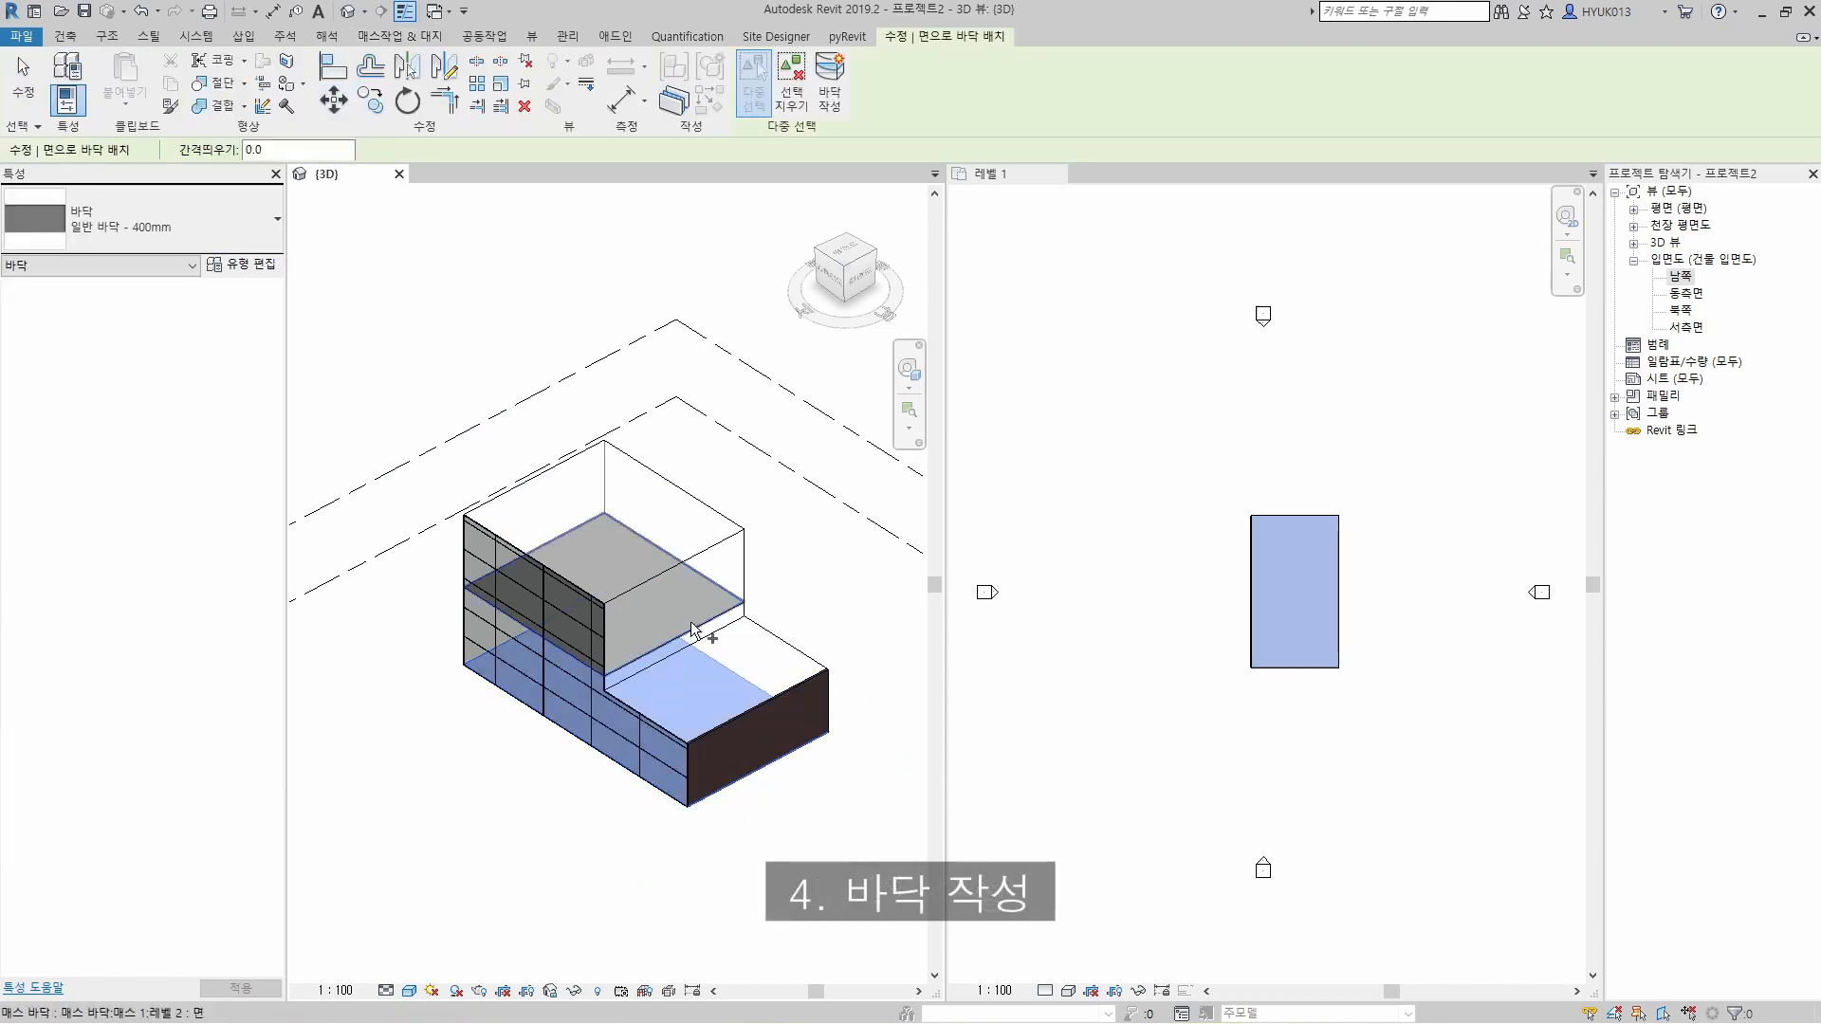
left_click(664, 569)
left_click(830, 90)
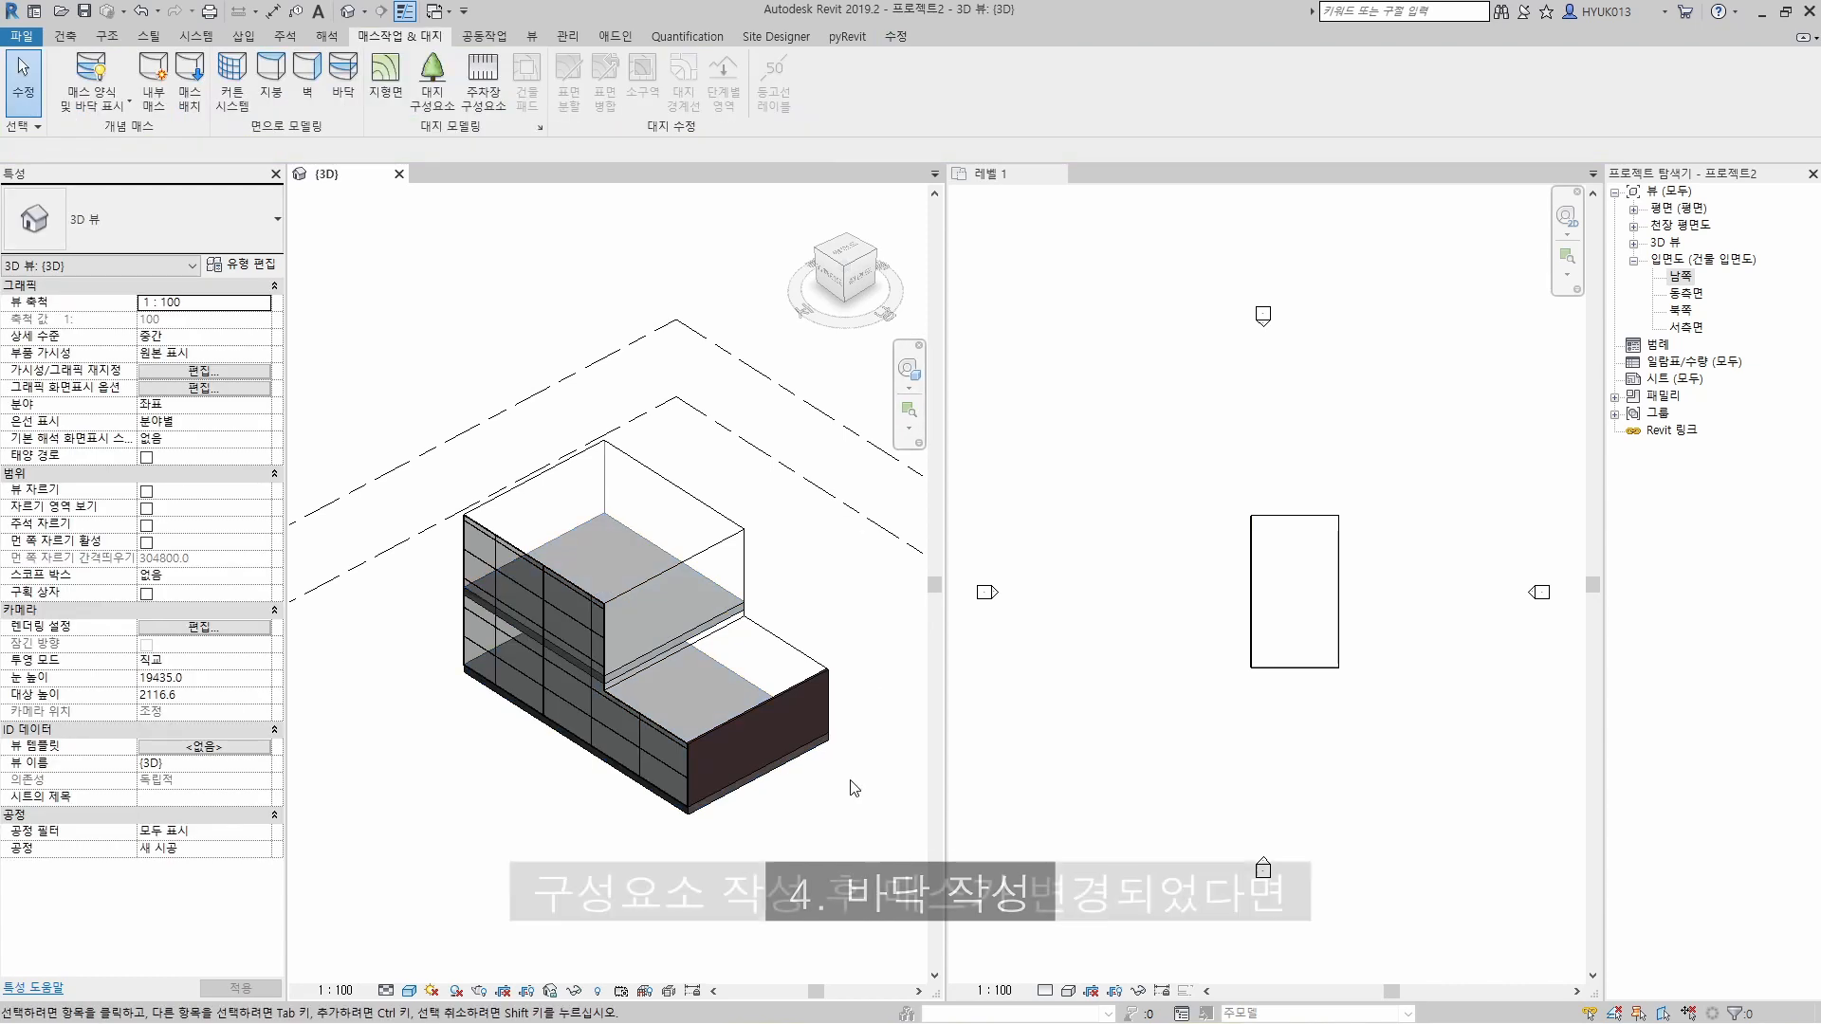
Step: Stretch the mass's upper volume forward over the step by moving its front face toward the low end
left_click(709, 637)
left_click_drag(709, 638, 724, 647)
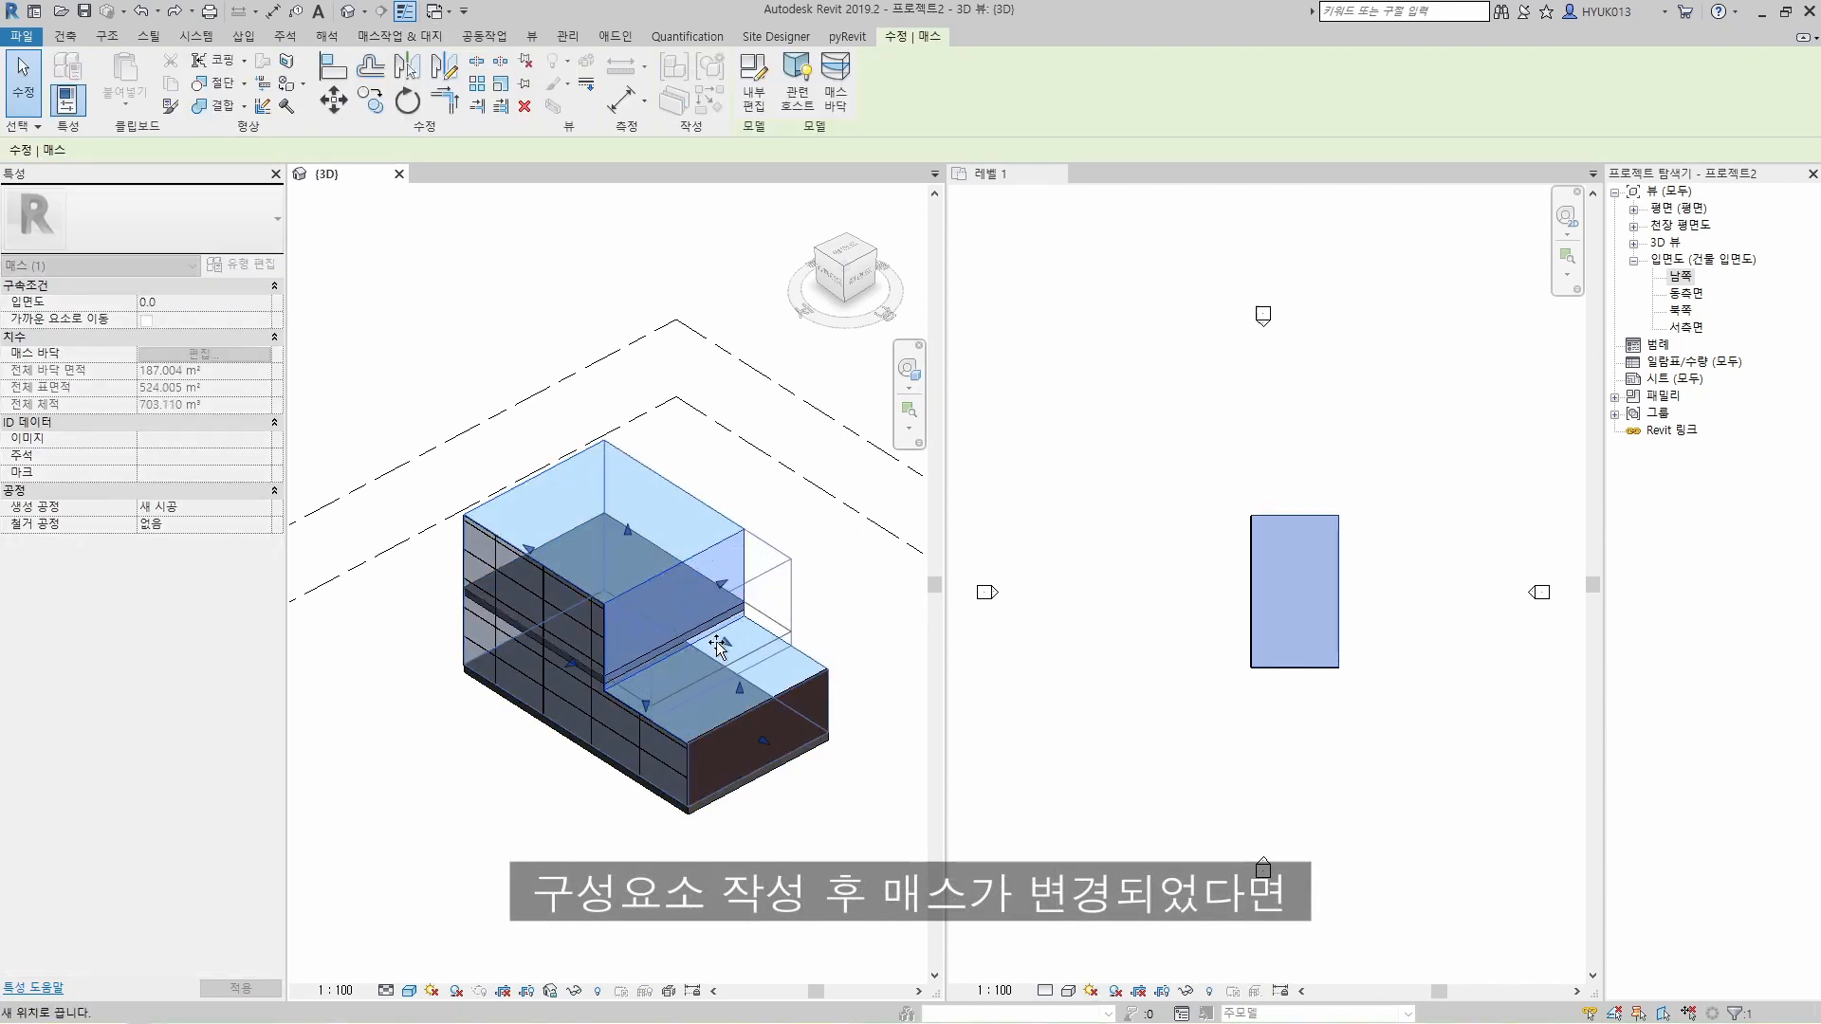
left_click(815, 848)
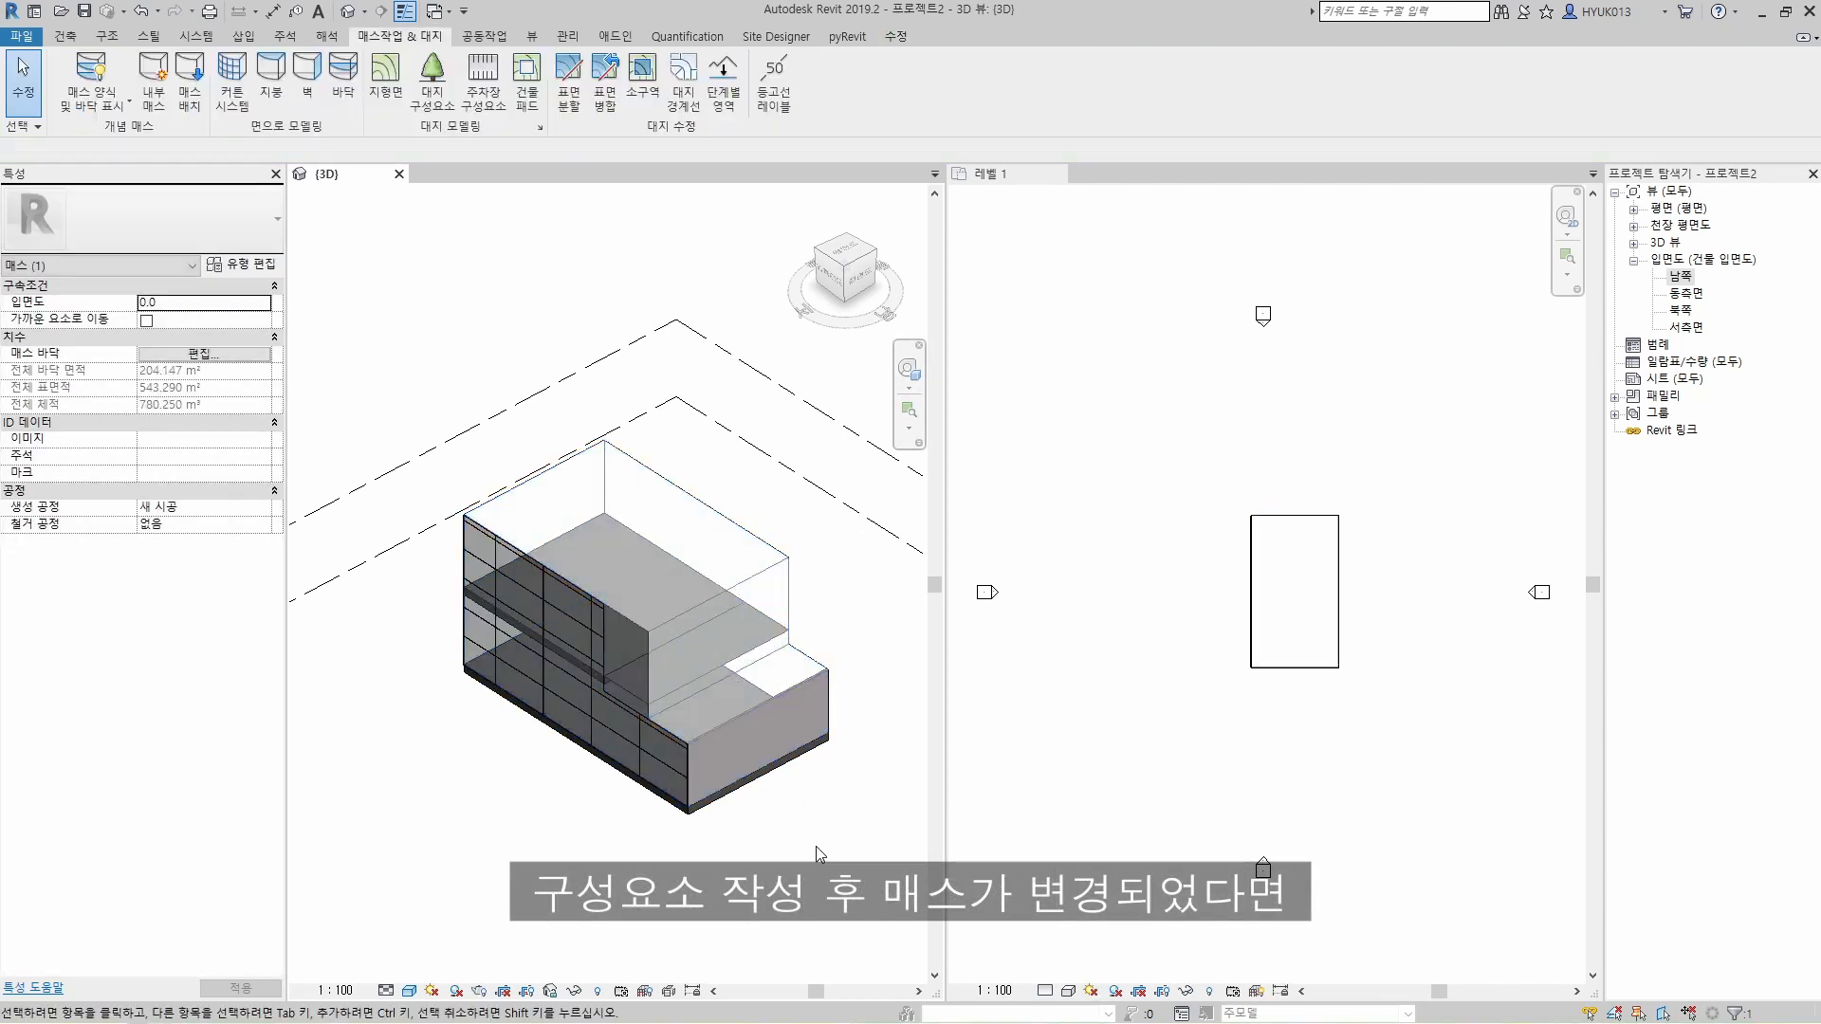
Step: Update the Level 2 floor and the curtain system to match the changed mass faces
left_click(609, 679)
left_click(883, 626)
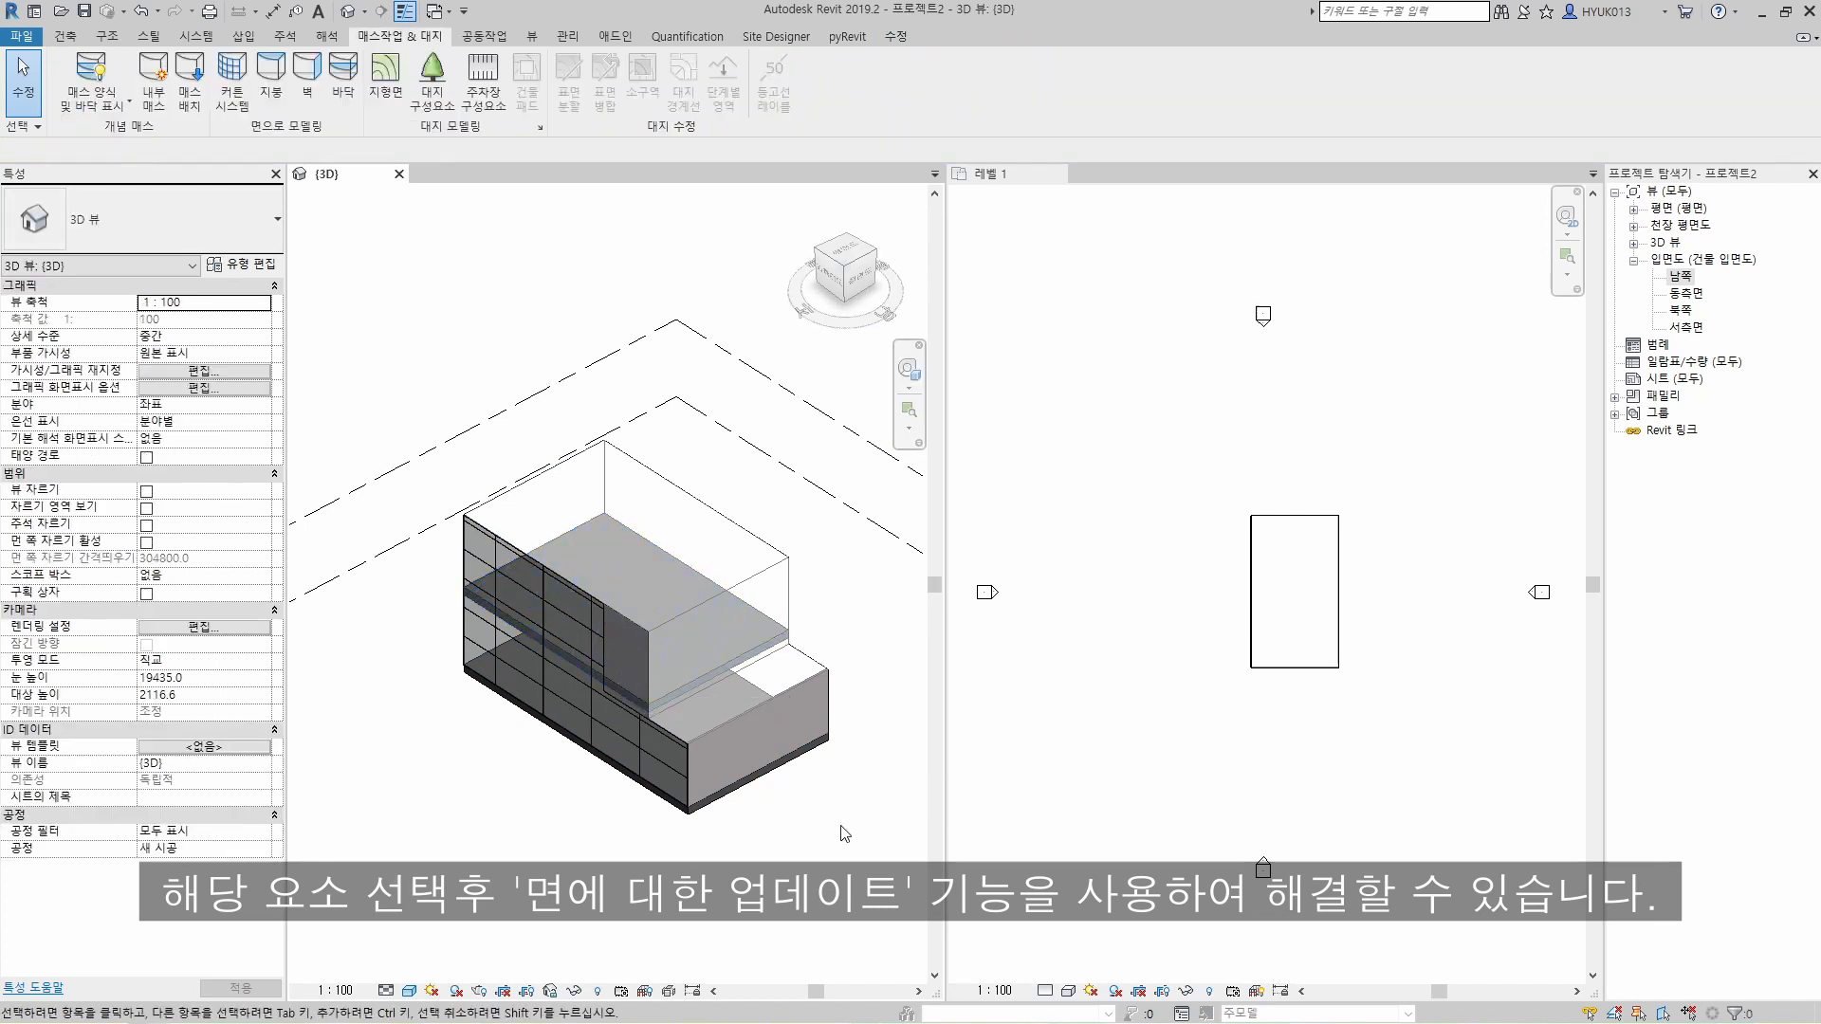
left_click(660, 748)
left_click(815, 105)
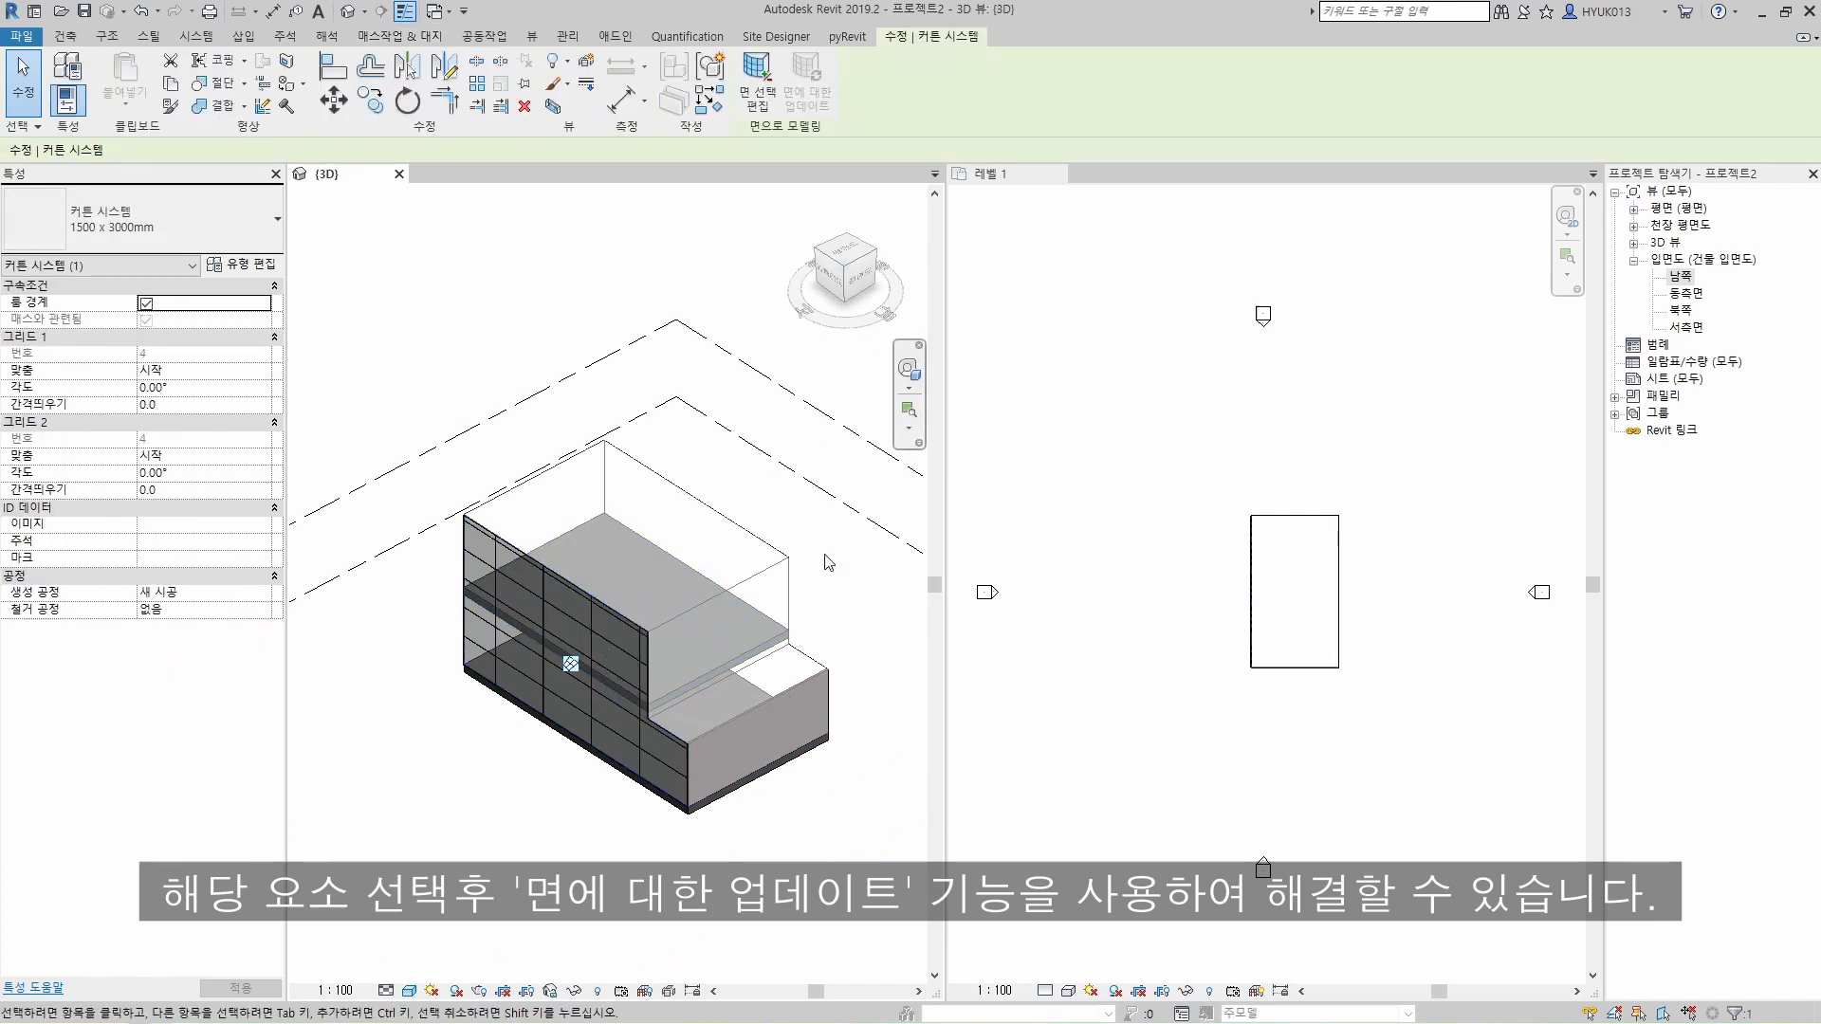
left_click(846, 791)
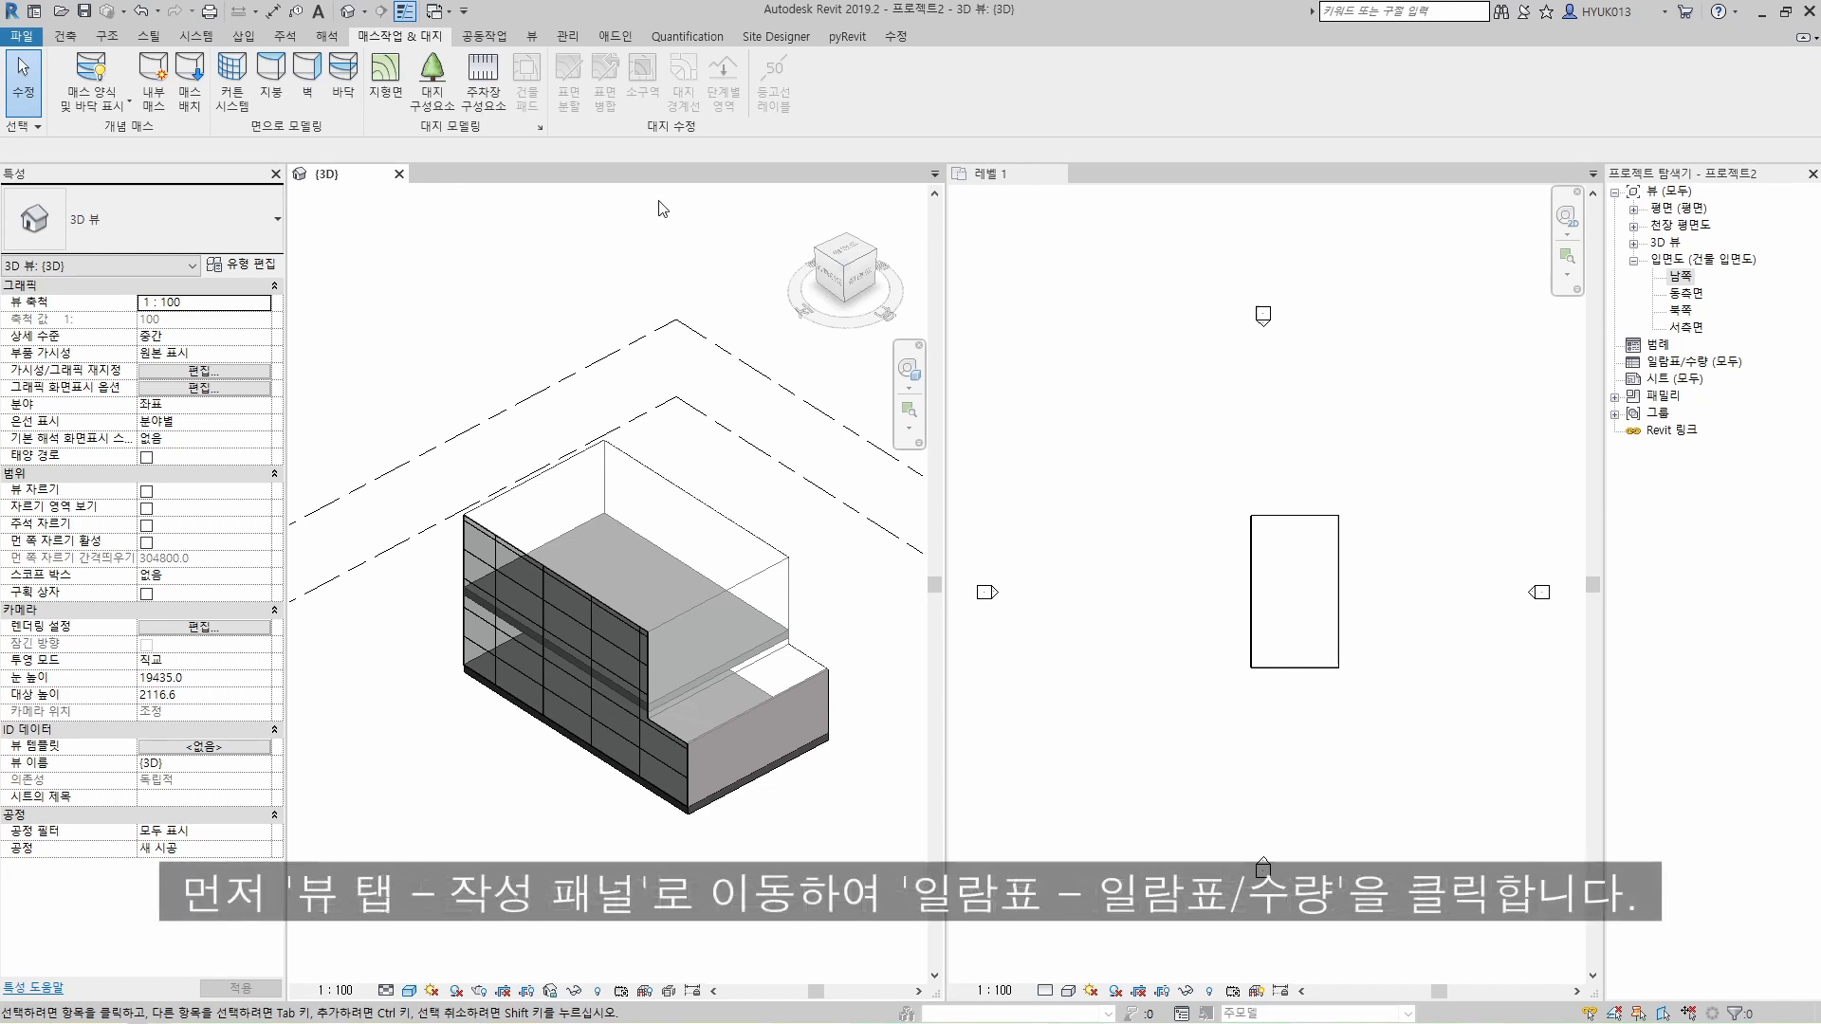
Step: Create a new schedule for the 매스 바닥 (mass floor) category named 바닥 면적
left_click(532, 37)
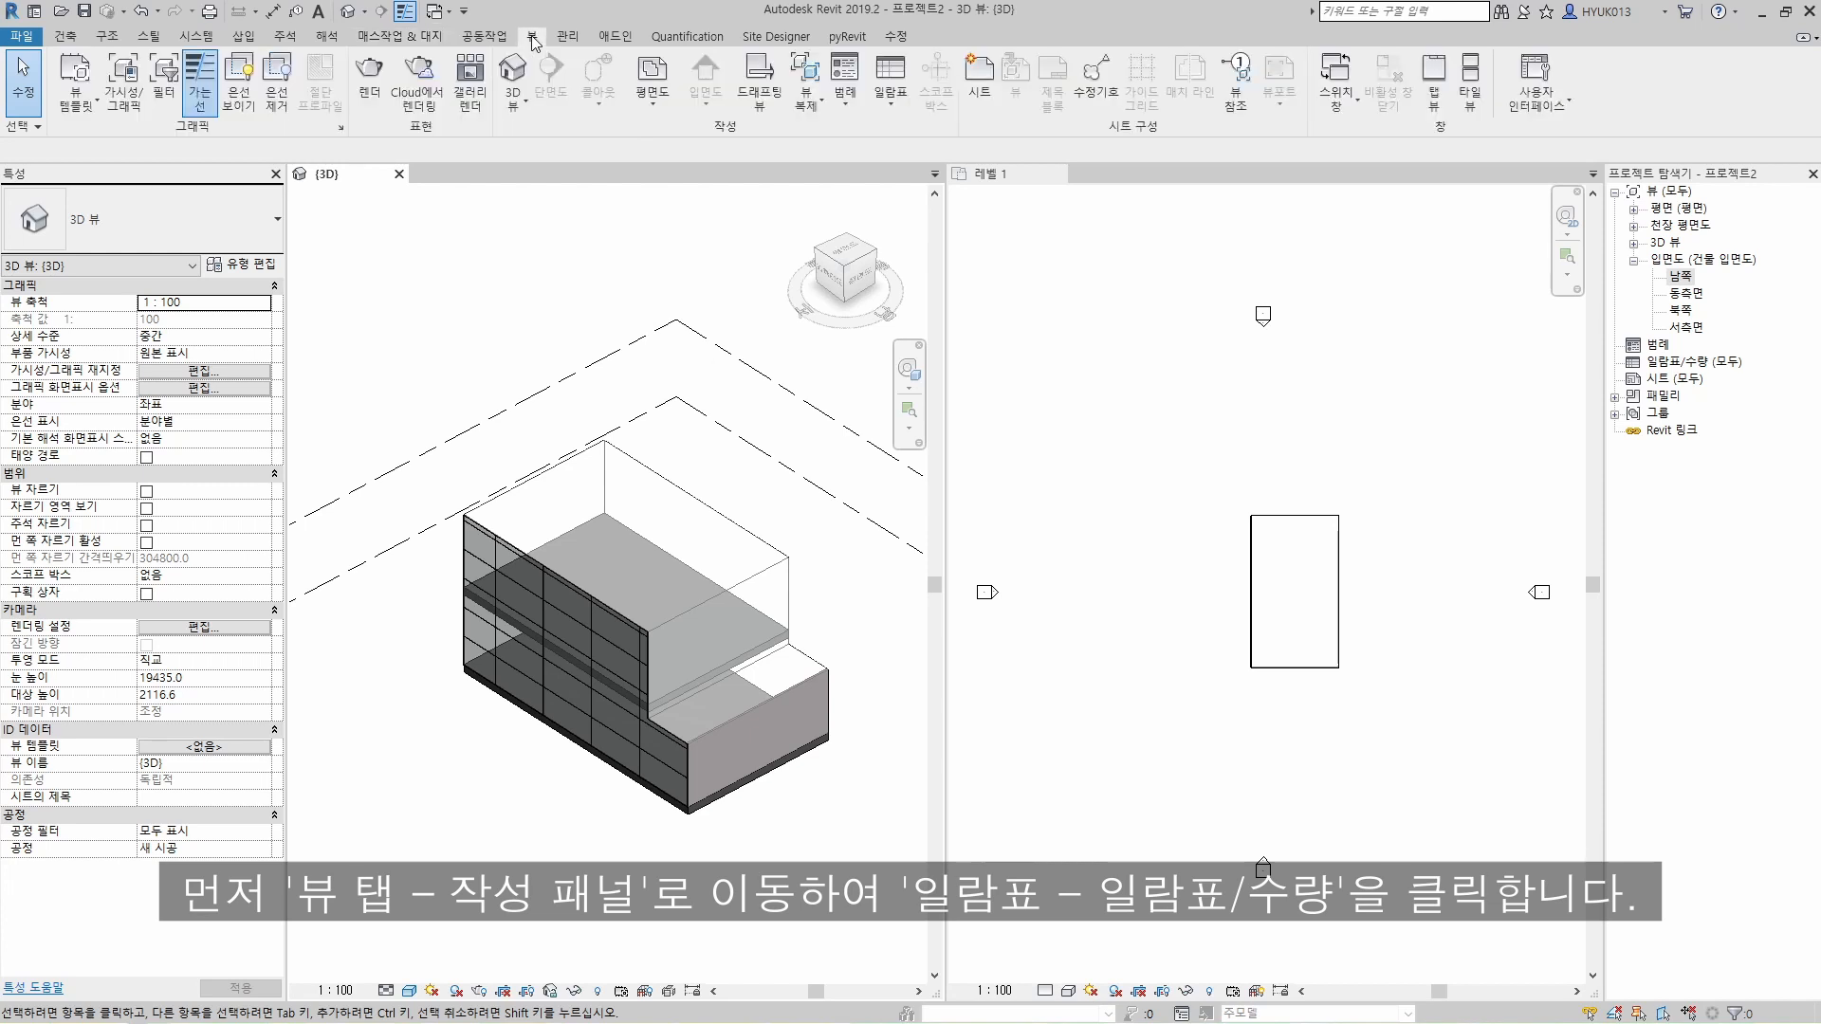
left_click(892, 100)
left_click(915, 135)
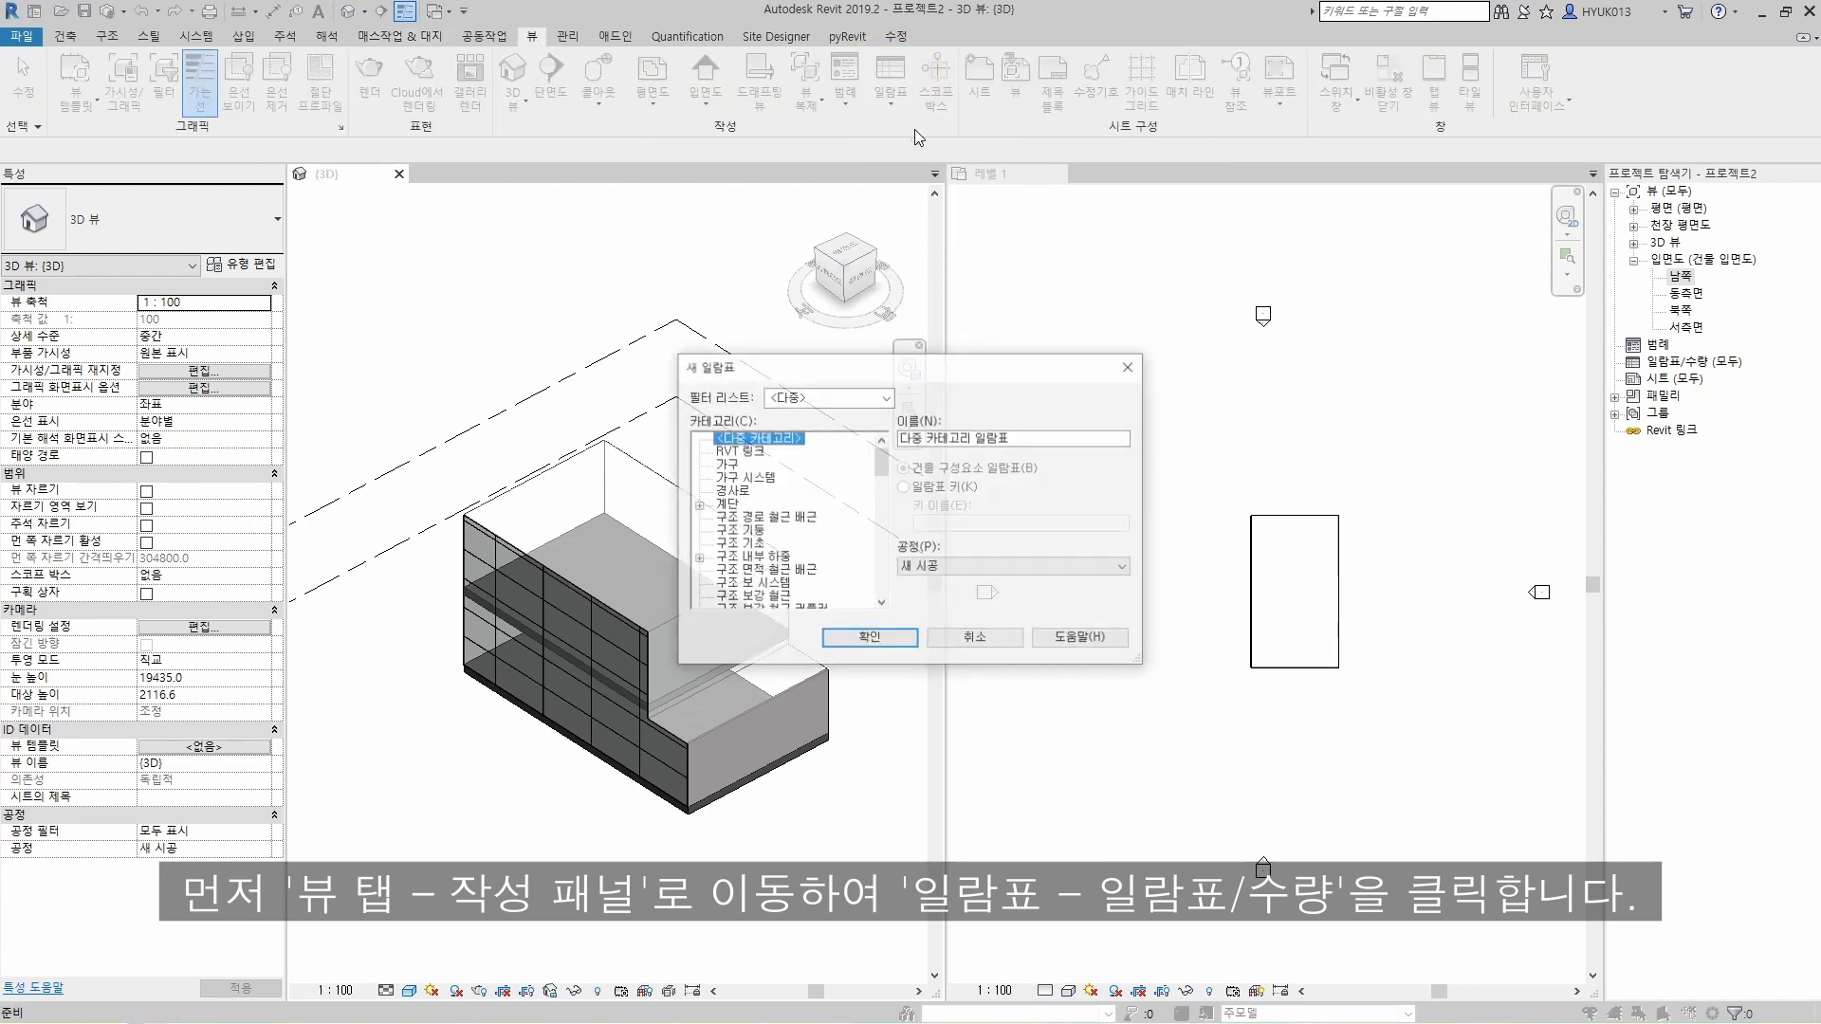
left_click_drag(881, 460, 882, 512)
left_click(699, 505)
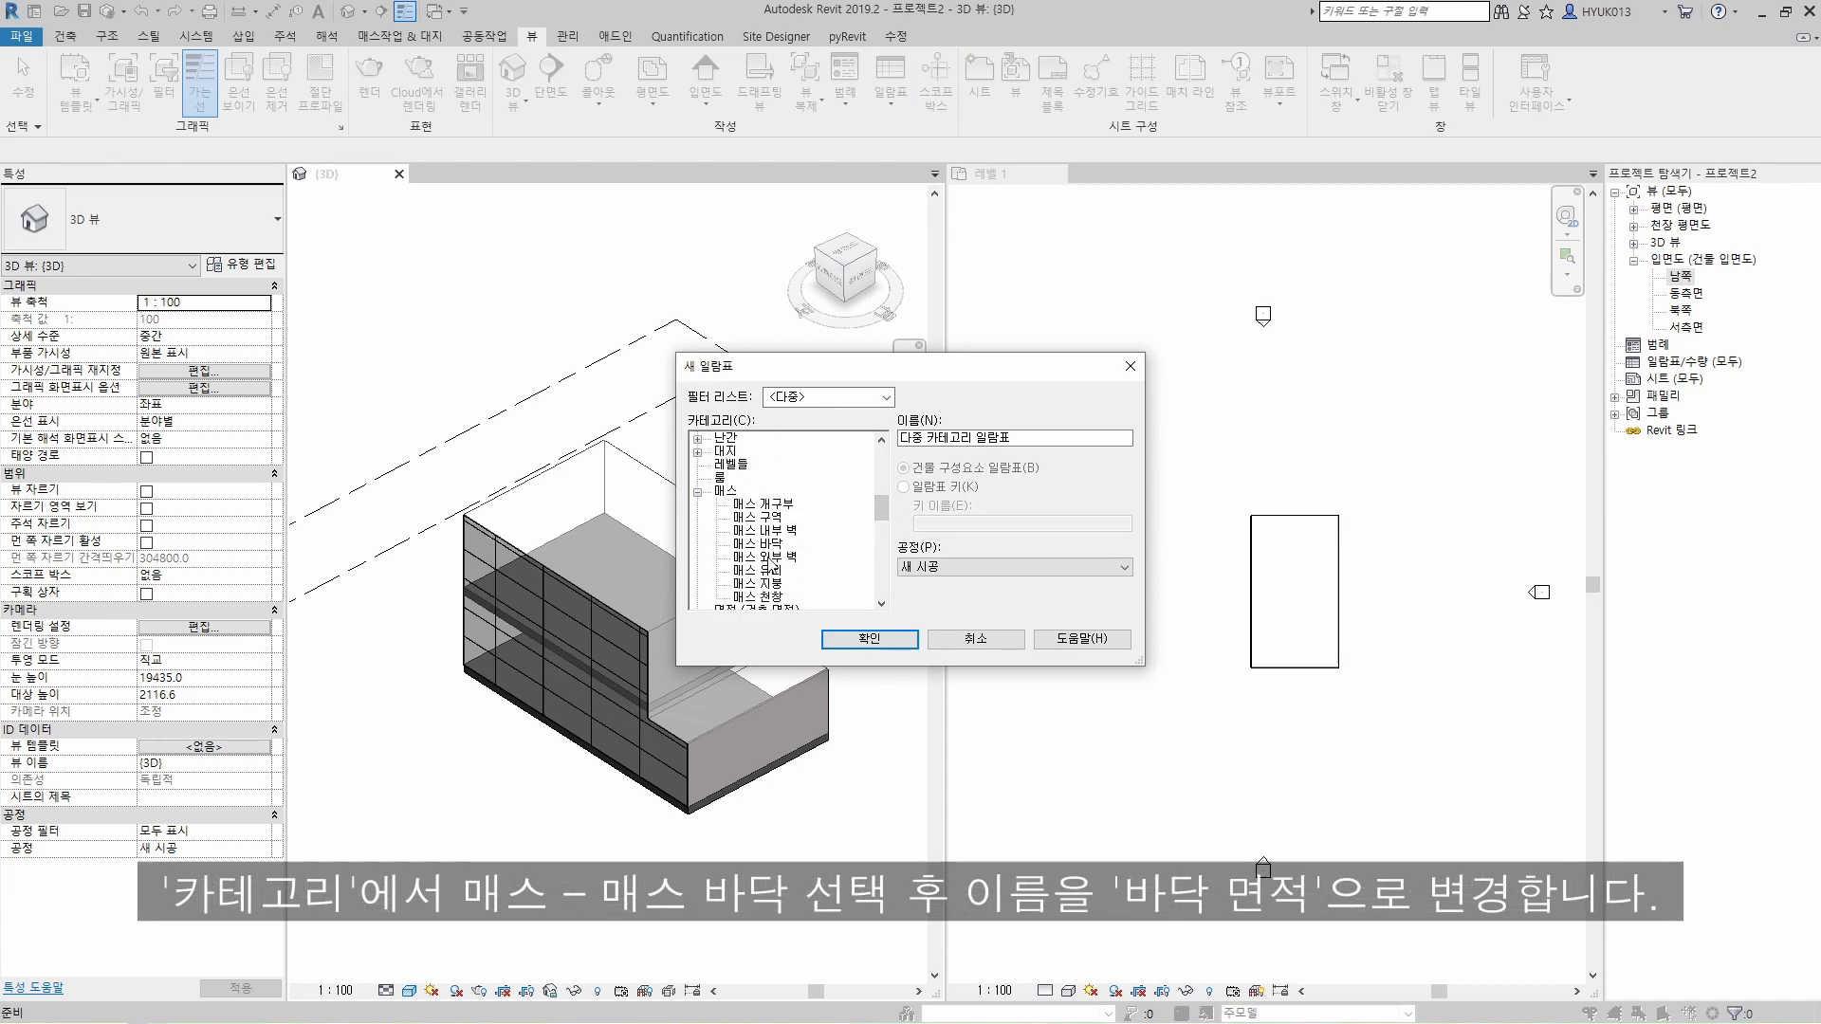
left_click(758, 544)
left_click_drag(1002, 443, 901, 439)
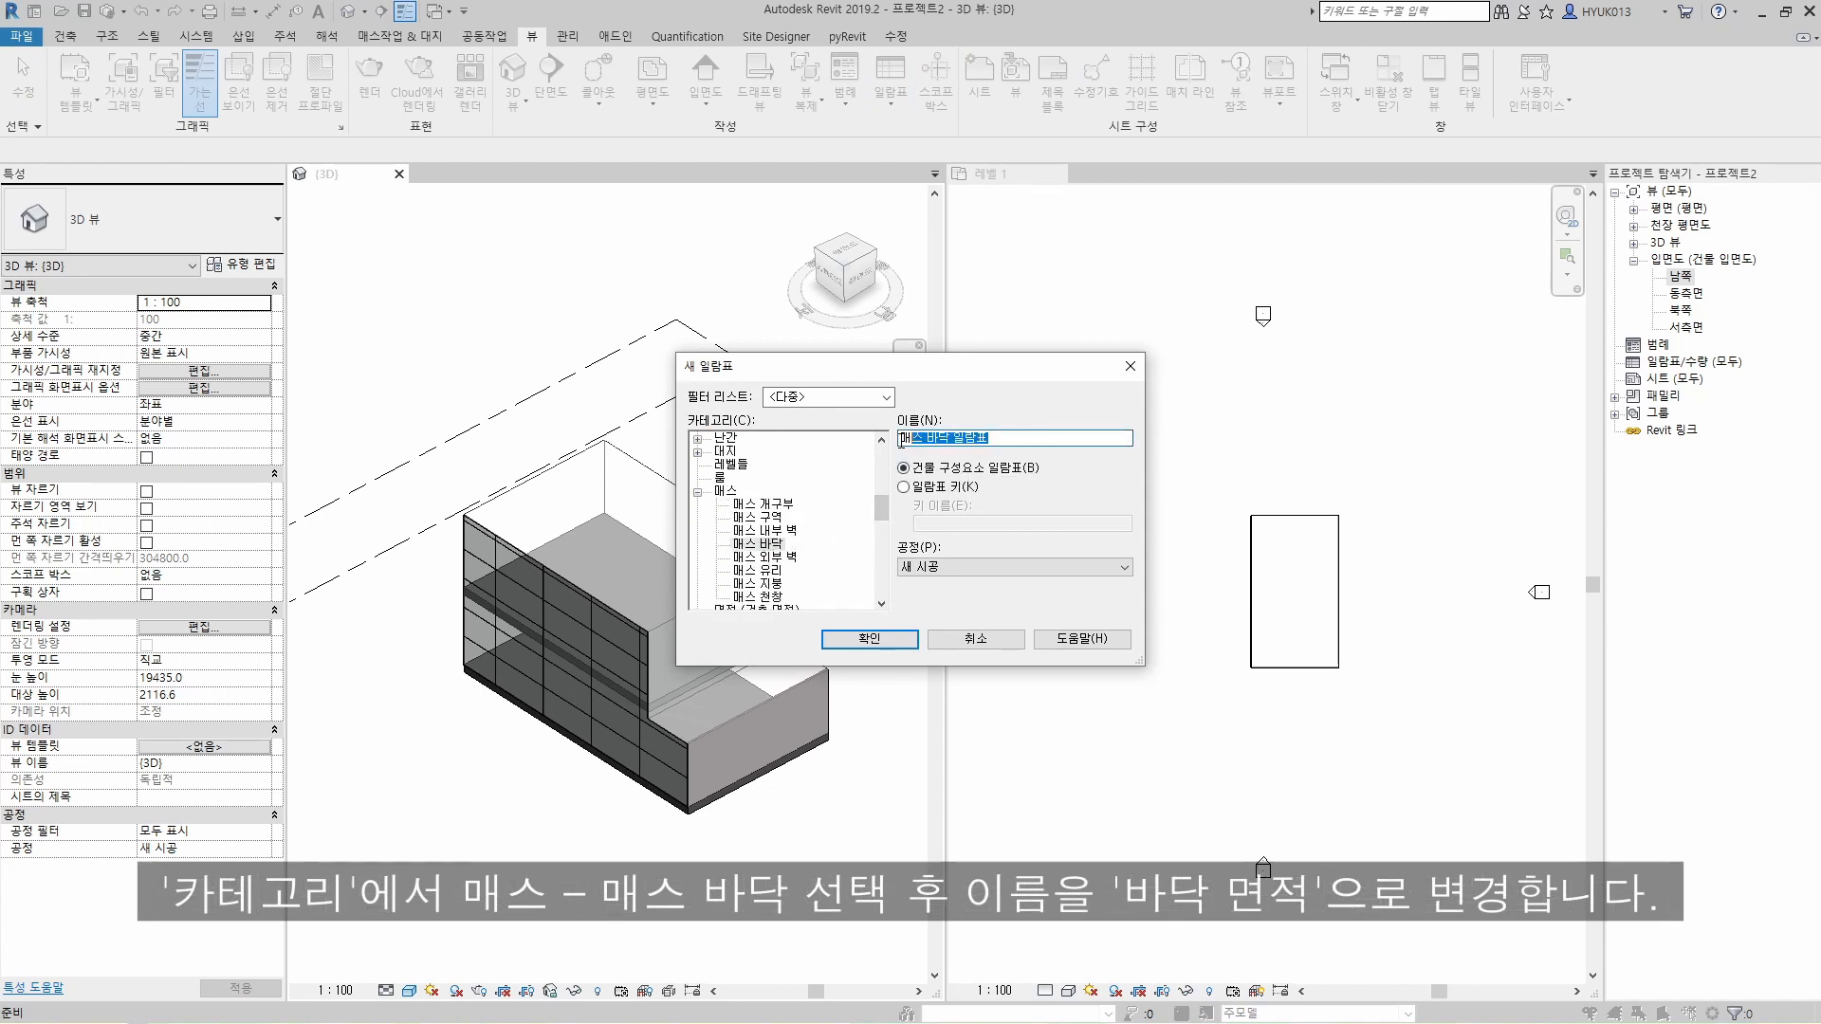
key("BackSpace")
type("바닥 면적")
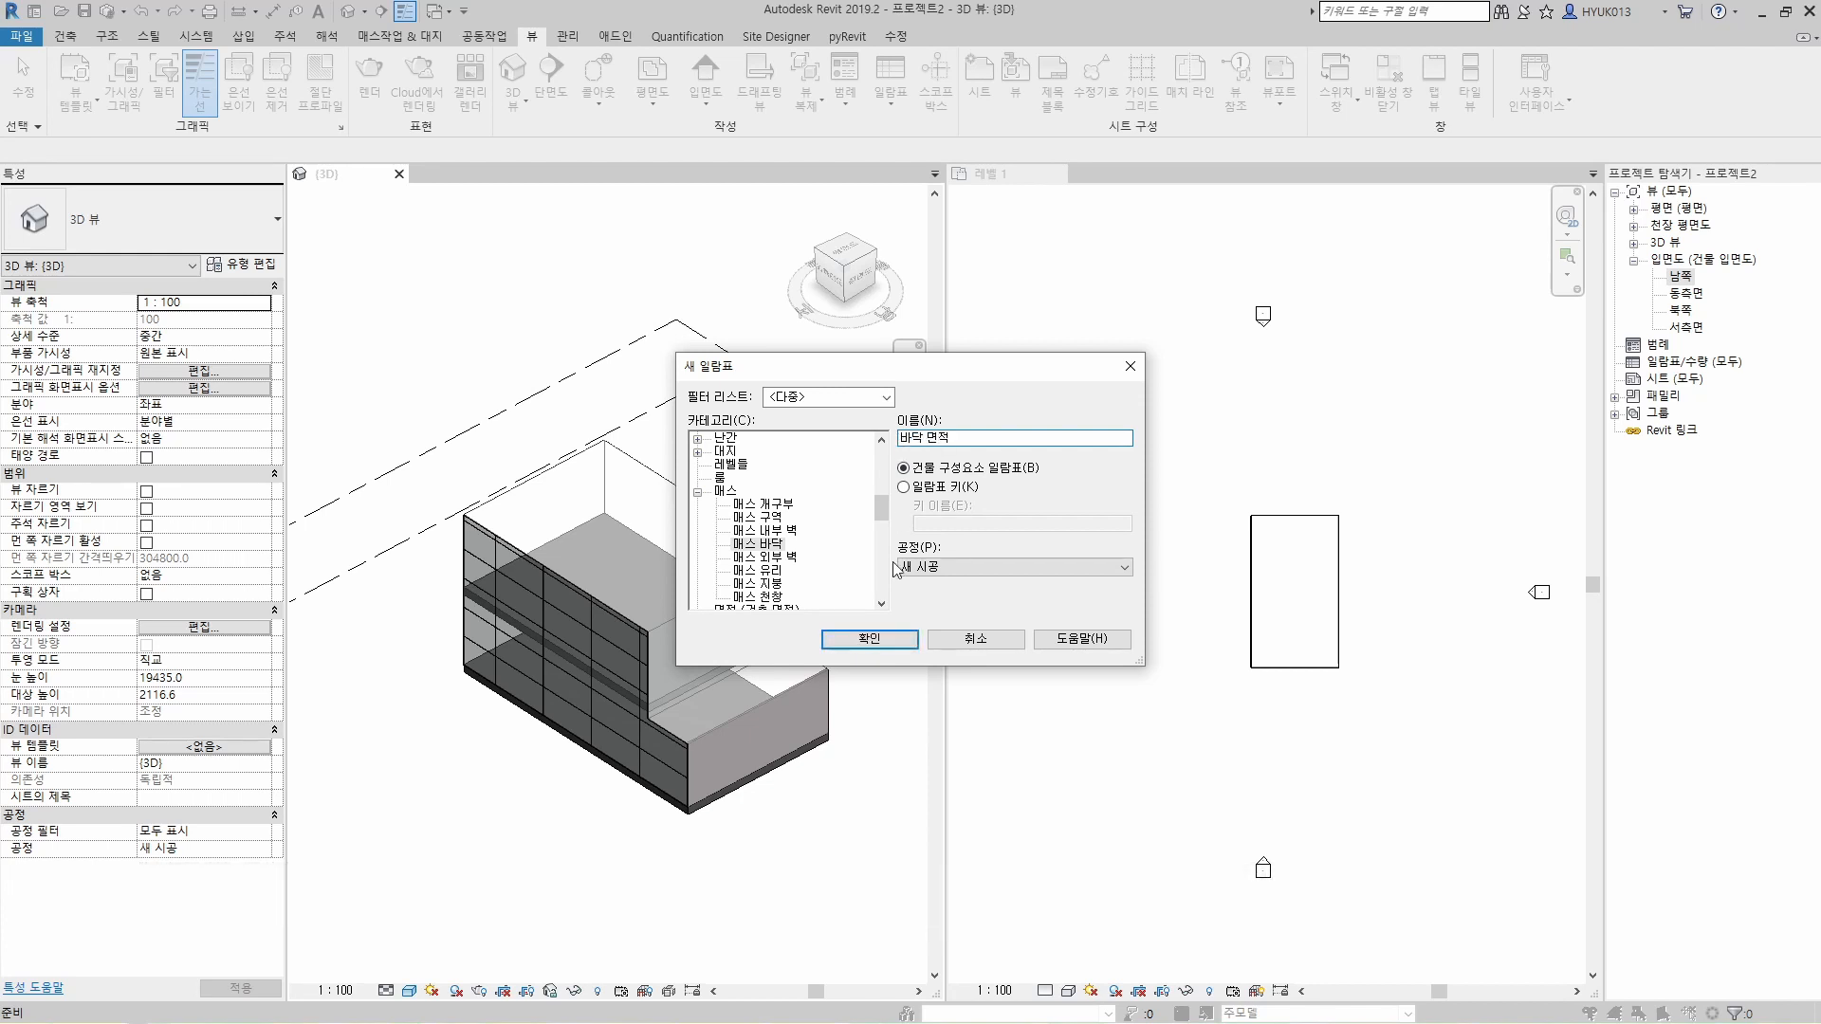
left_click(892, 638)
Step: Add the 레벨 and 바닥 면적 fields to the schedule and move its view into the Level 1 plan's view group
left_click(976, 609)
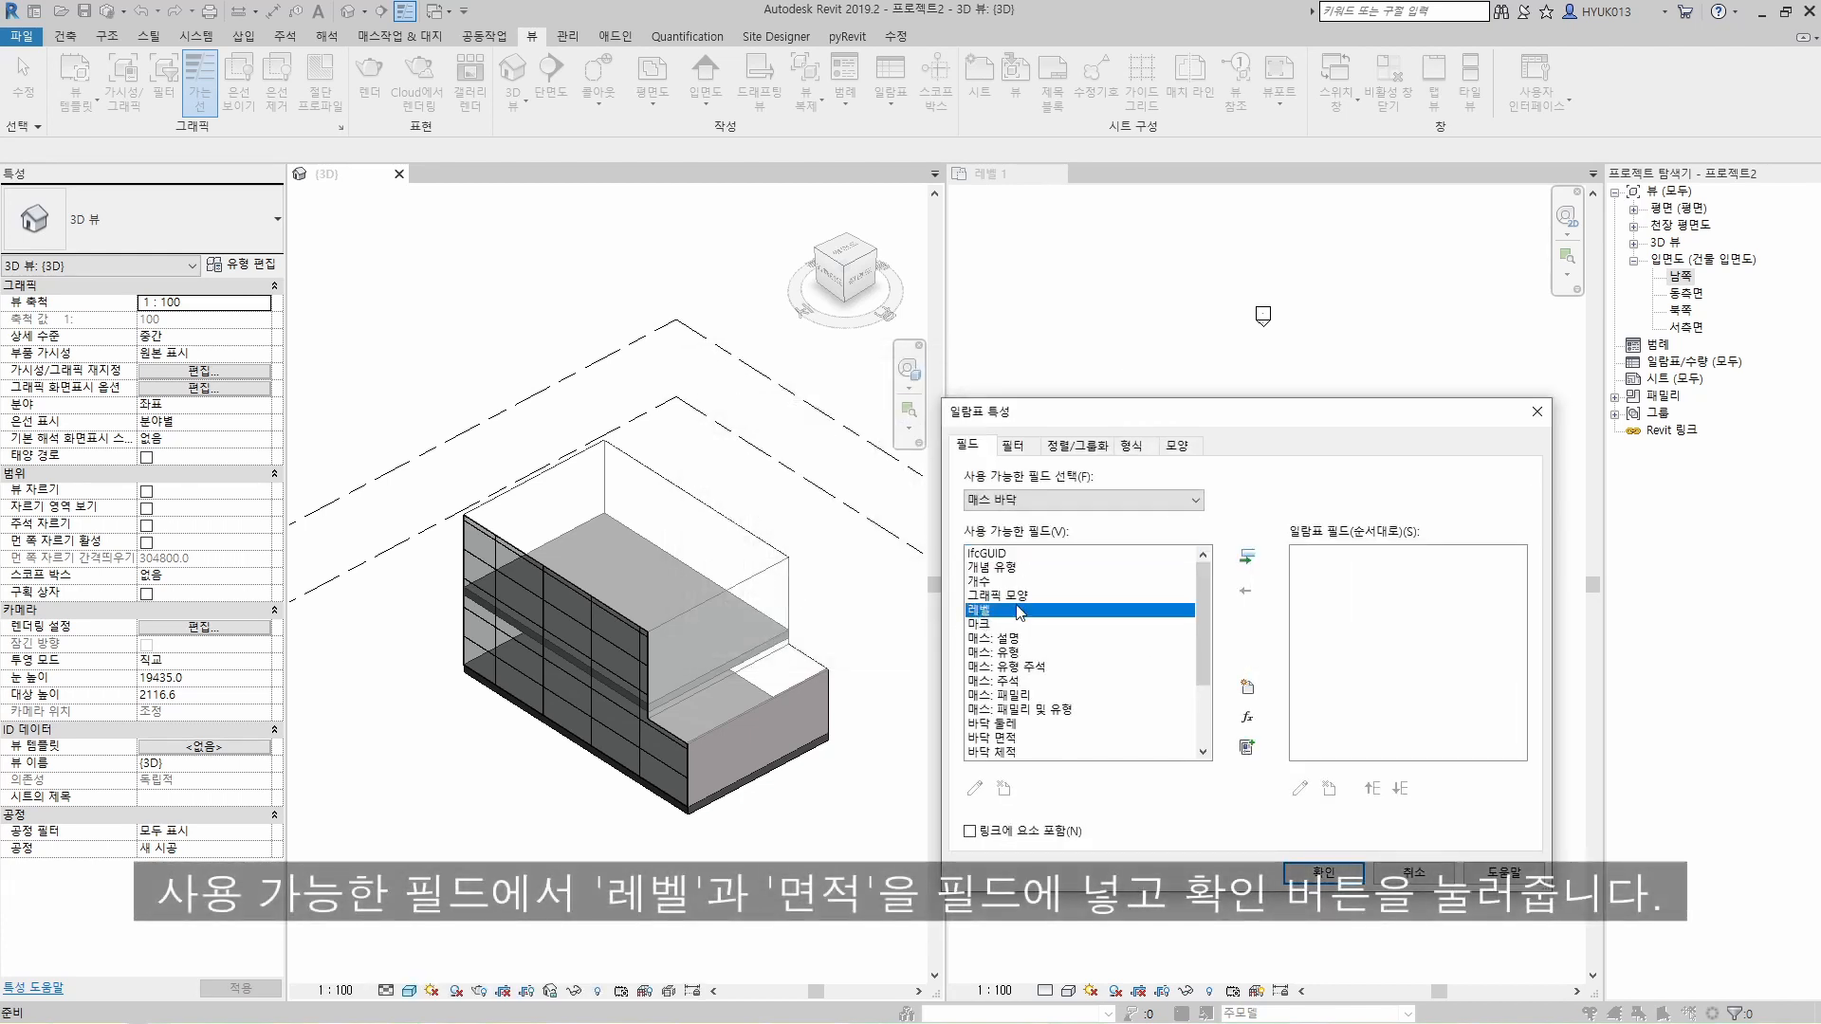
left_click(1247, 557)
left_click(1096, 724)
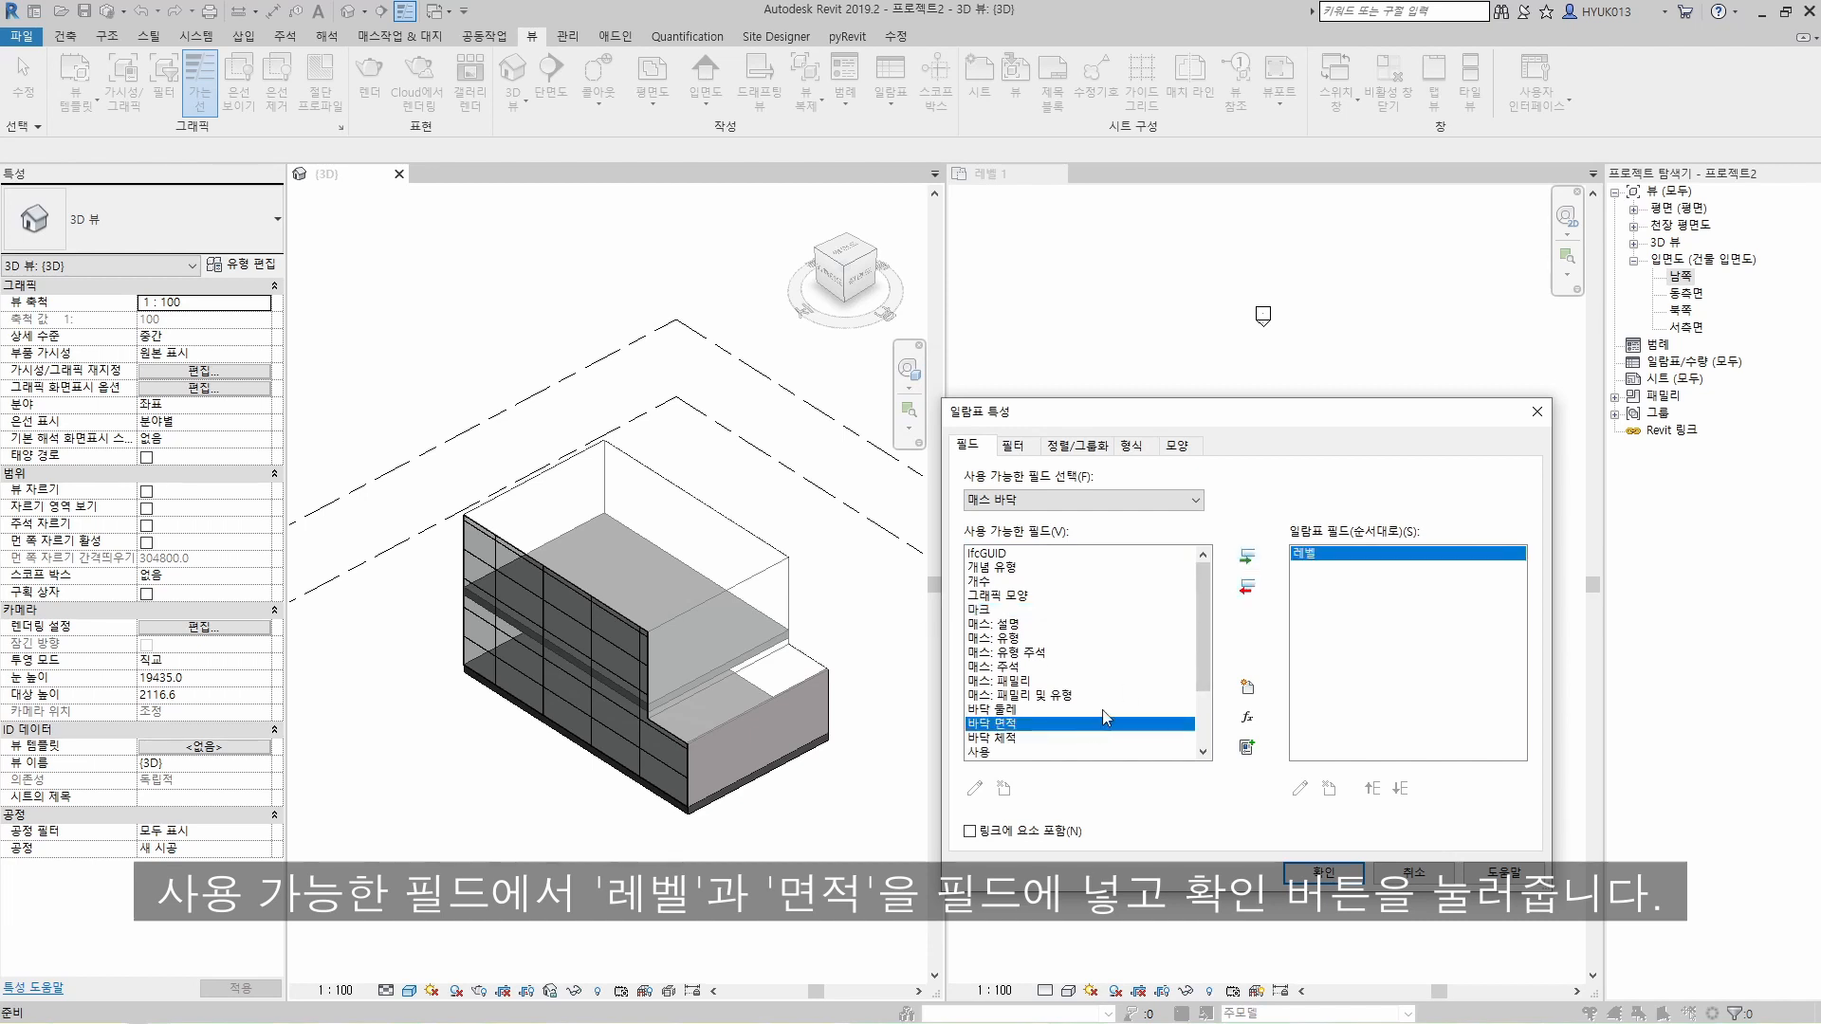
left_click(1248, 557)
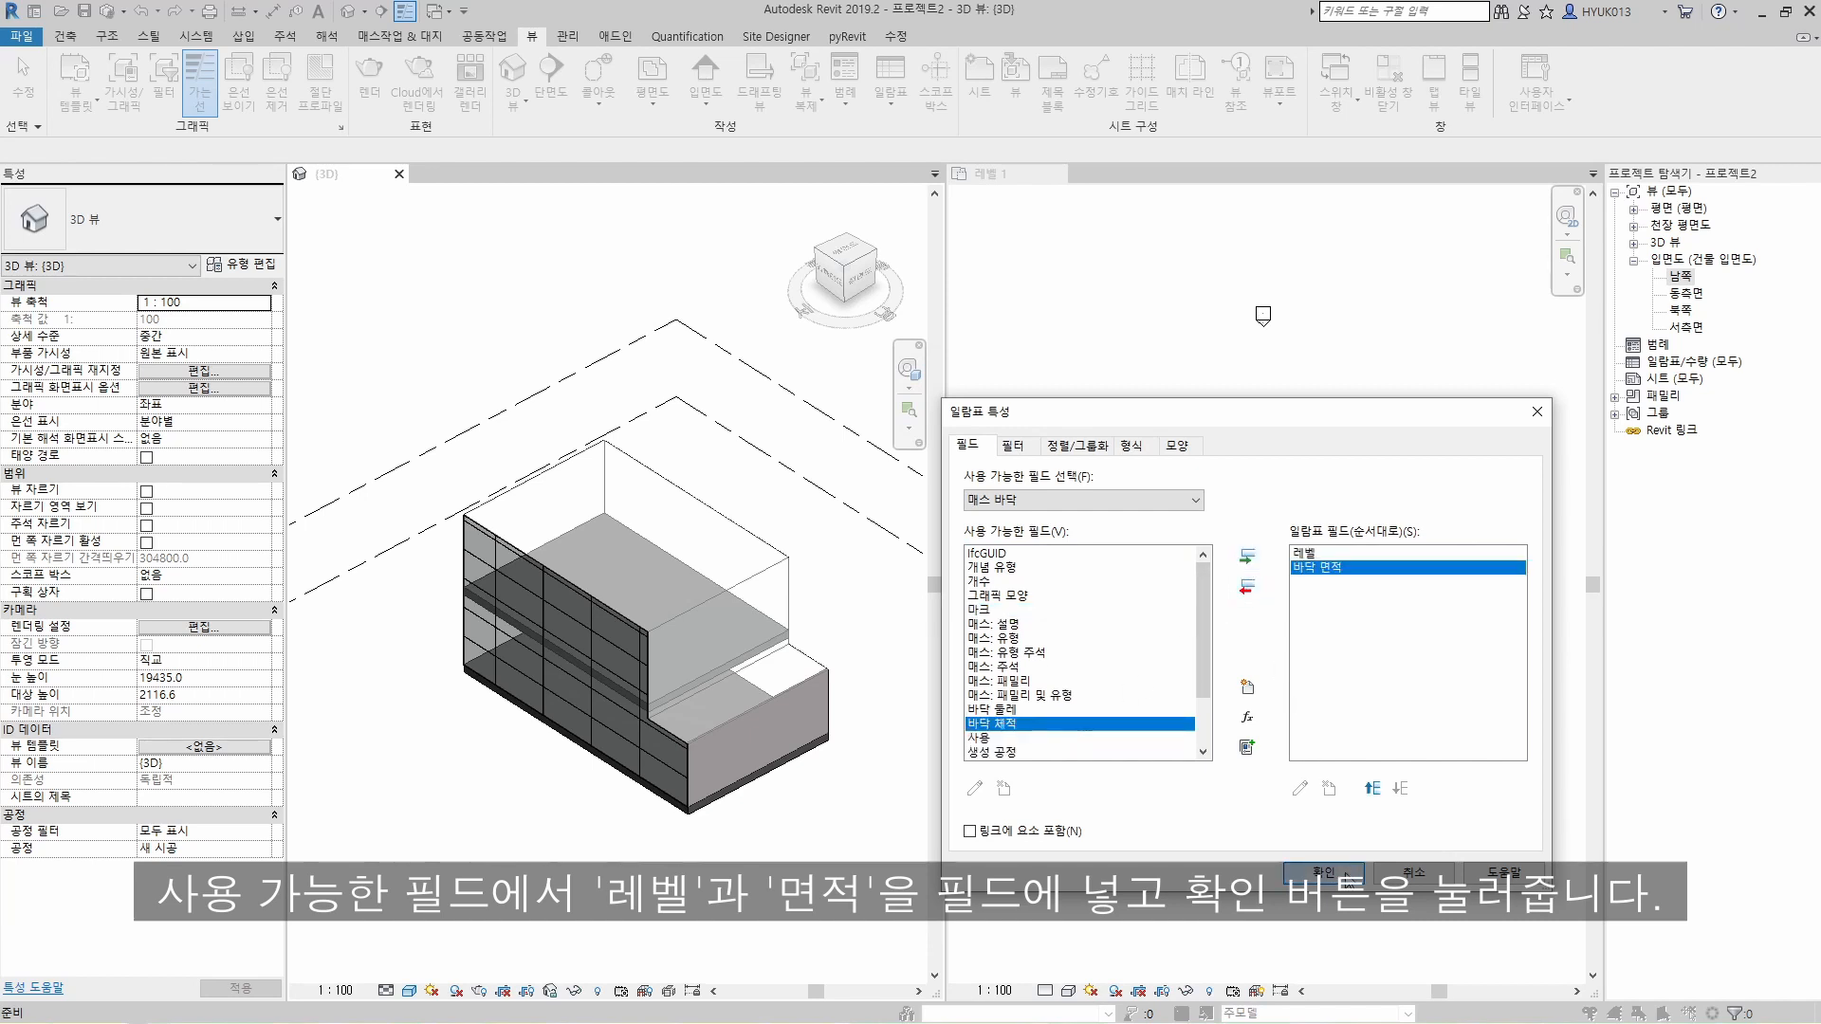
left_click(1322, 871)
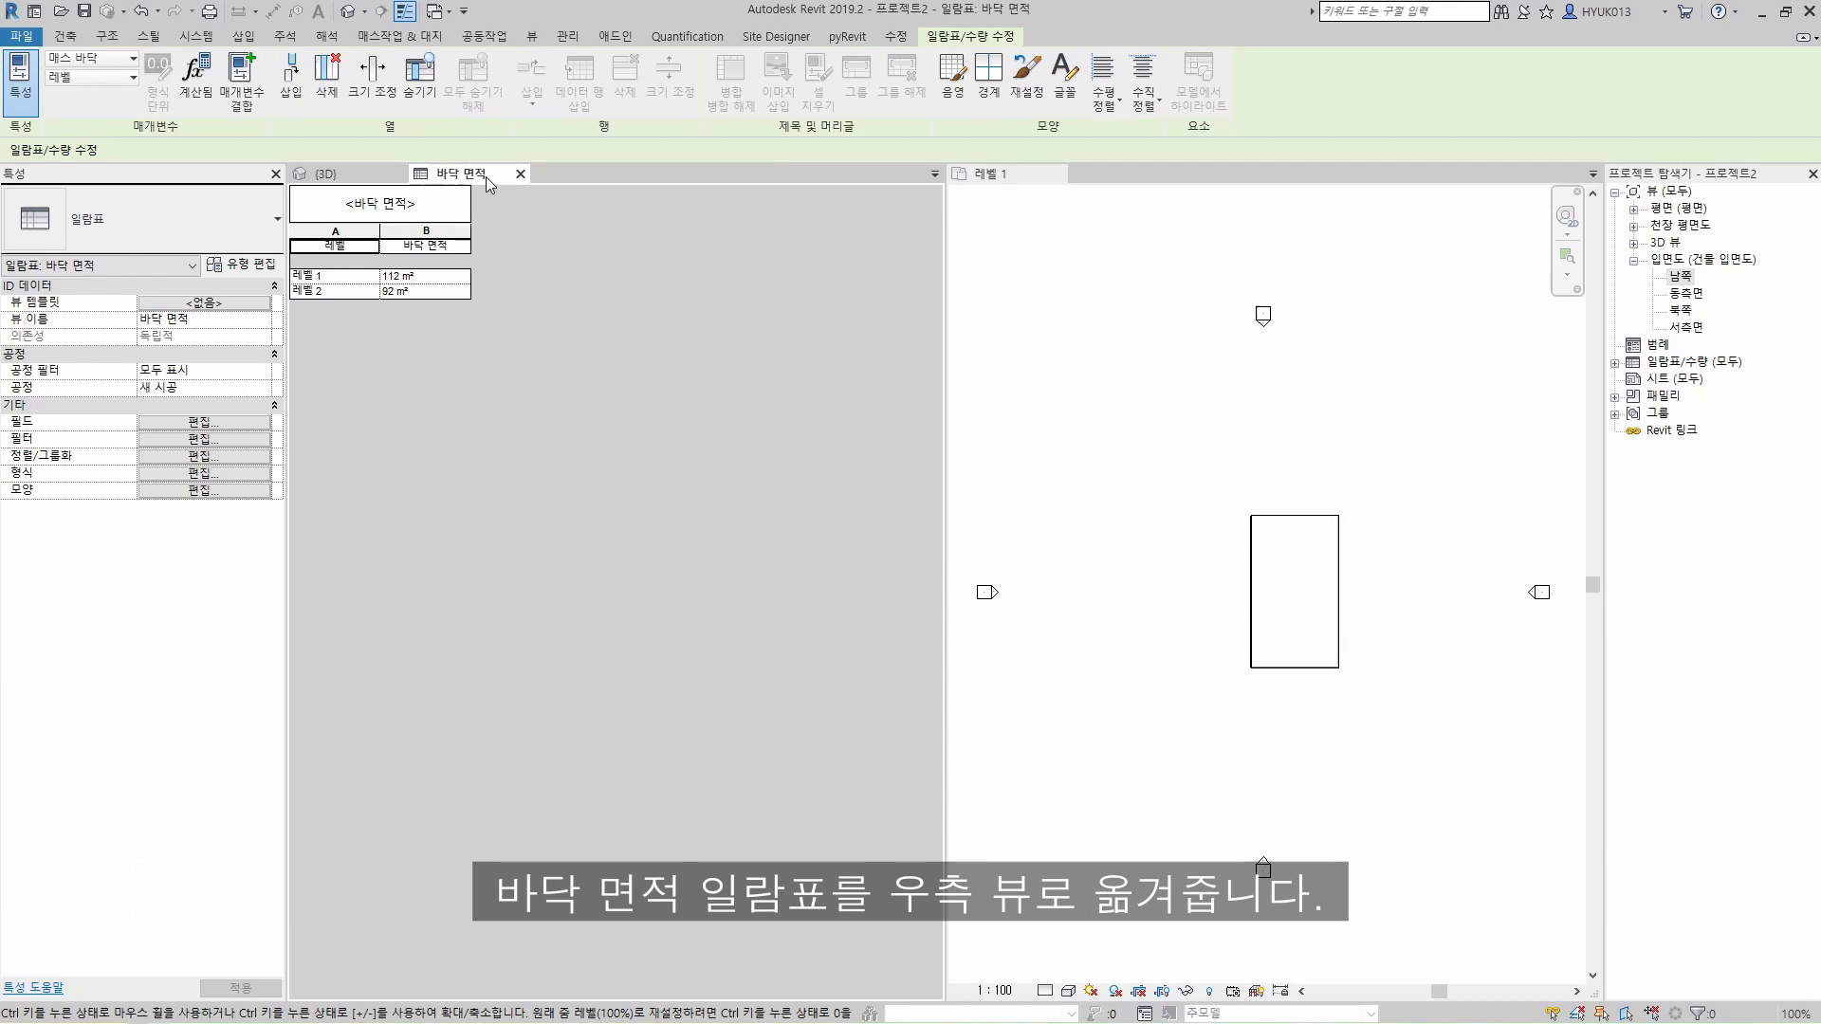
left_click_drag(485, 177, 1105, 190)
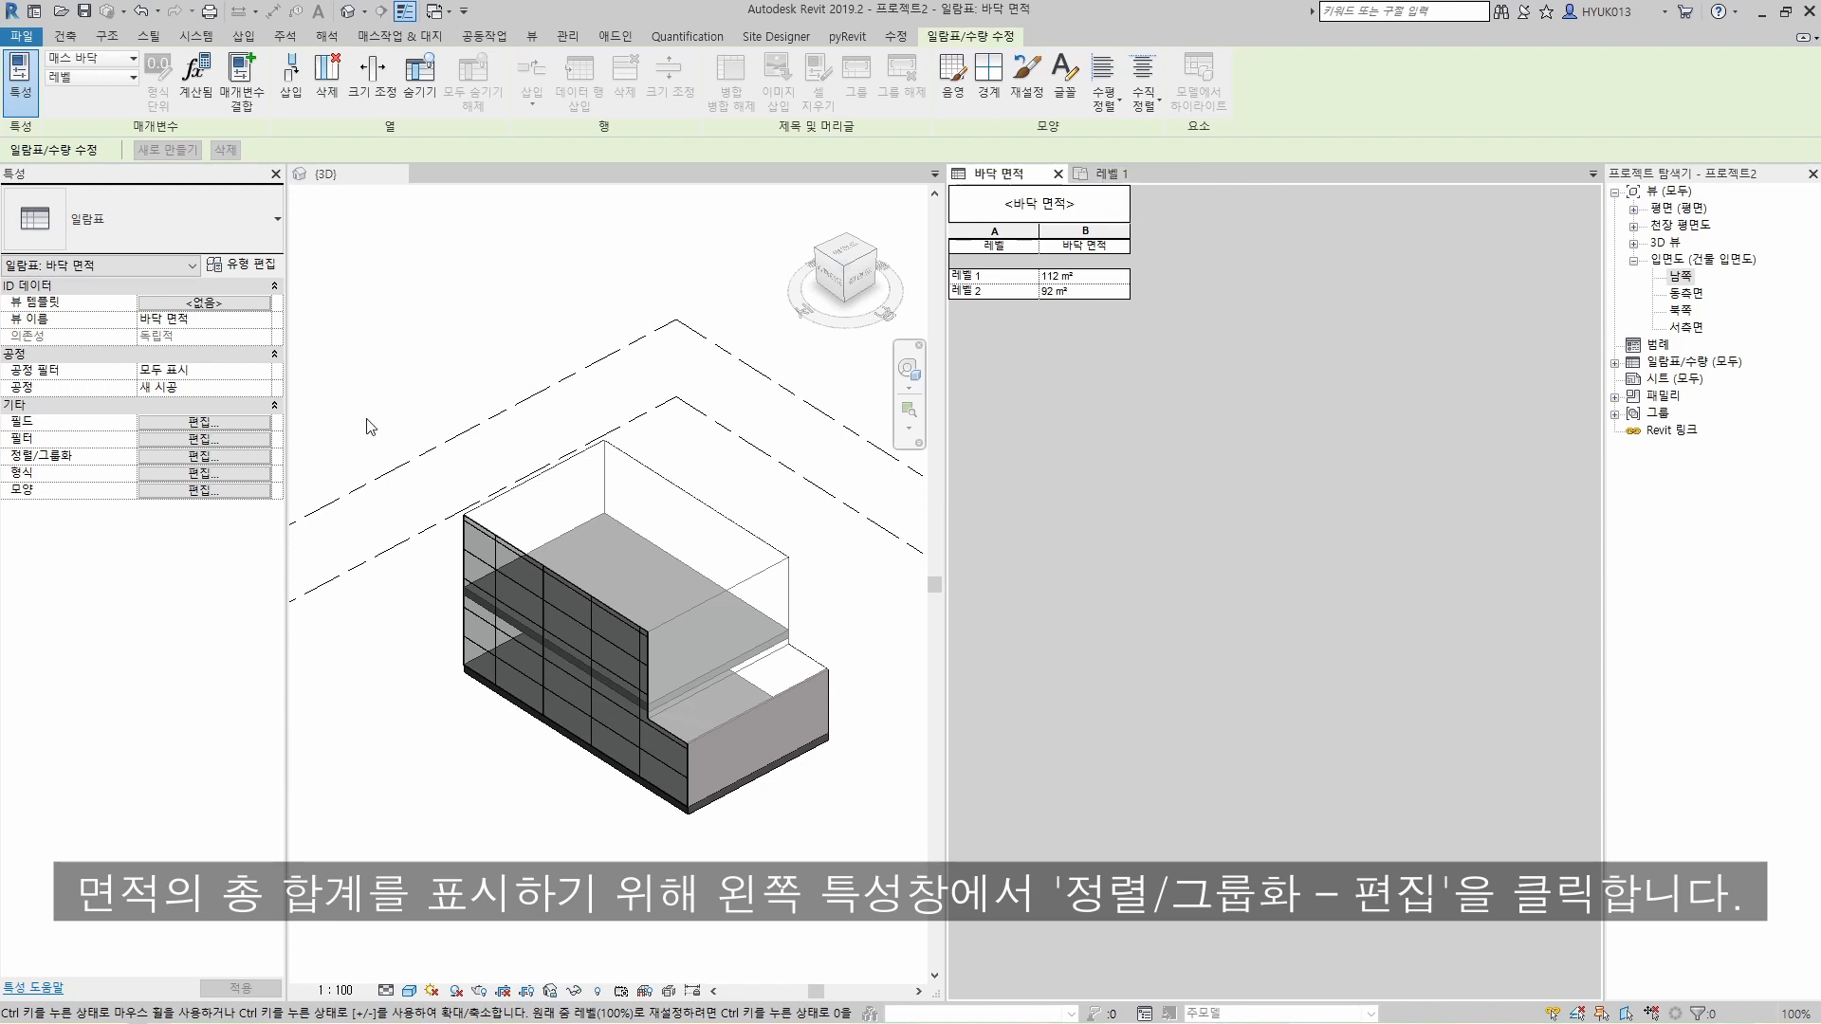
Step: Turn on 총계 (grand totals) for the floor area schedule and set the 바닥 면적 field to 총합 계산
left_click(228, 457)
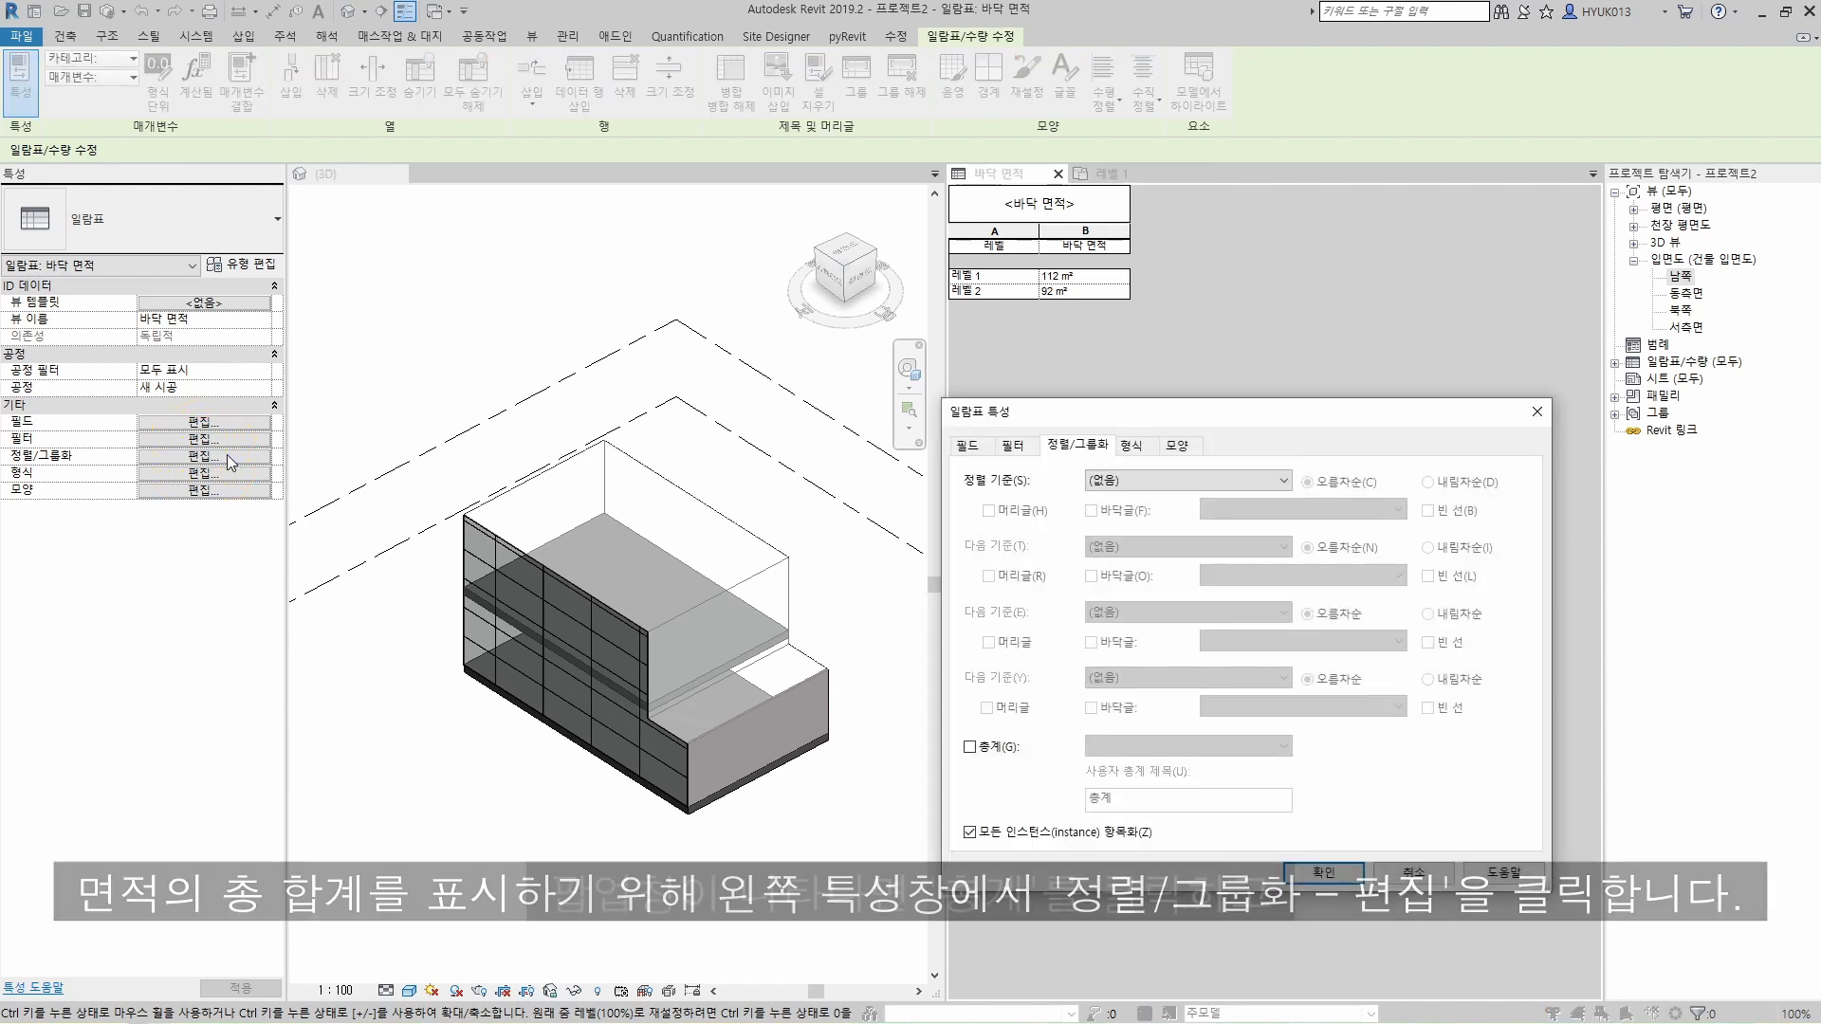
left_click(969, 747)
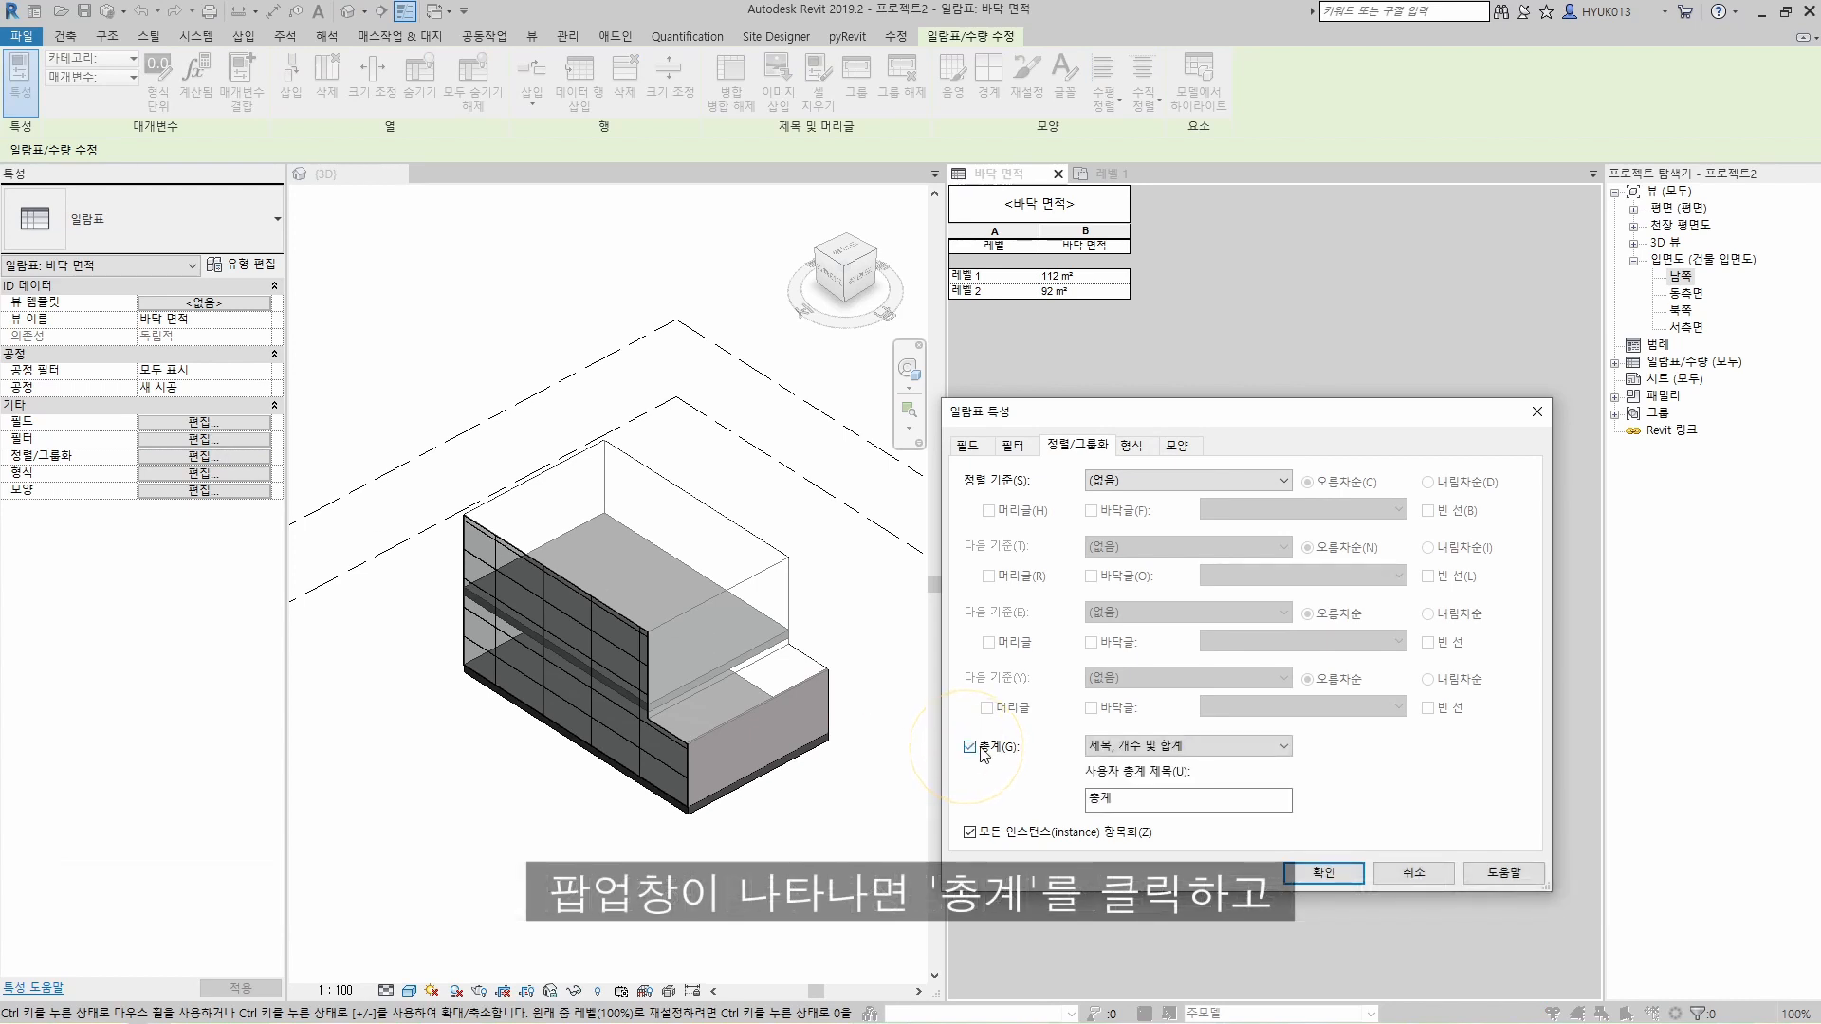
left_click(1138, 452)
left_click(1119, 509)
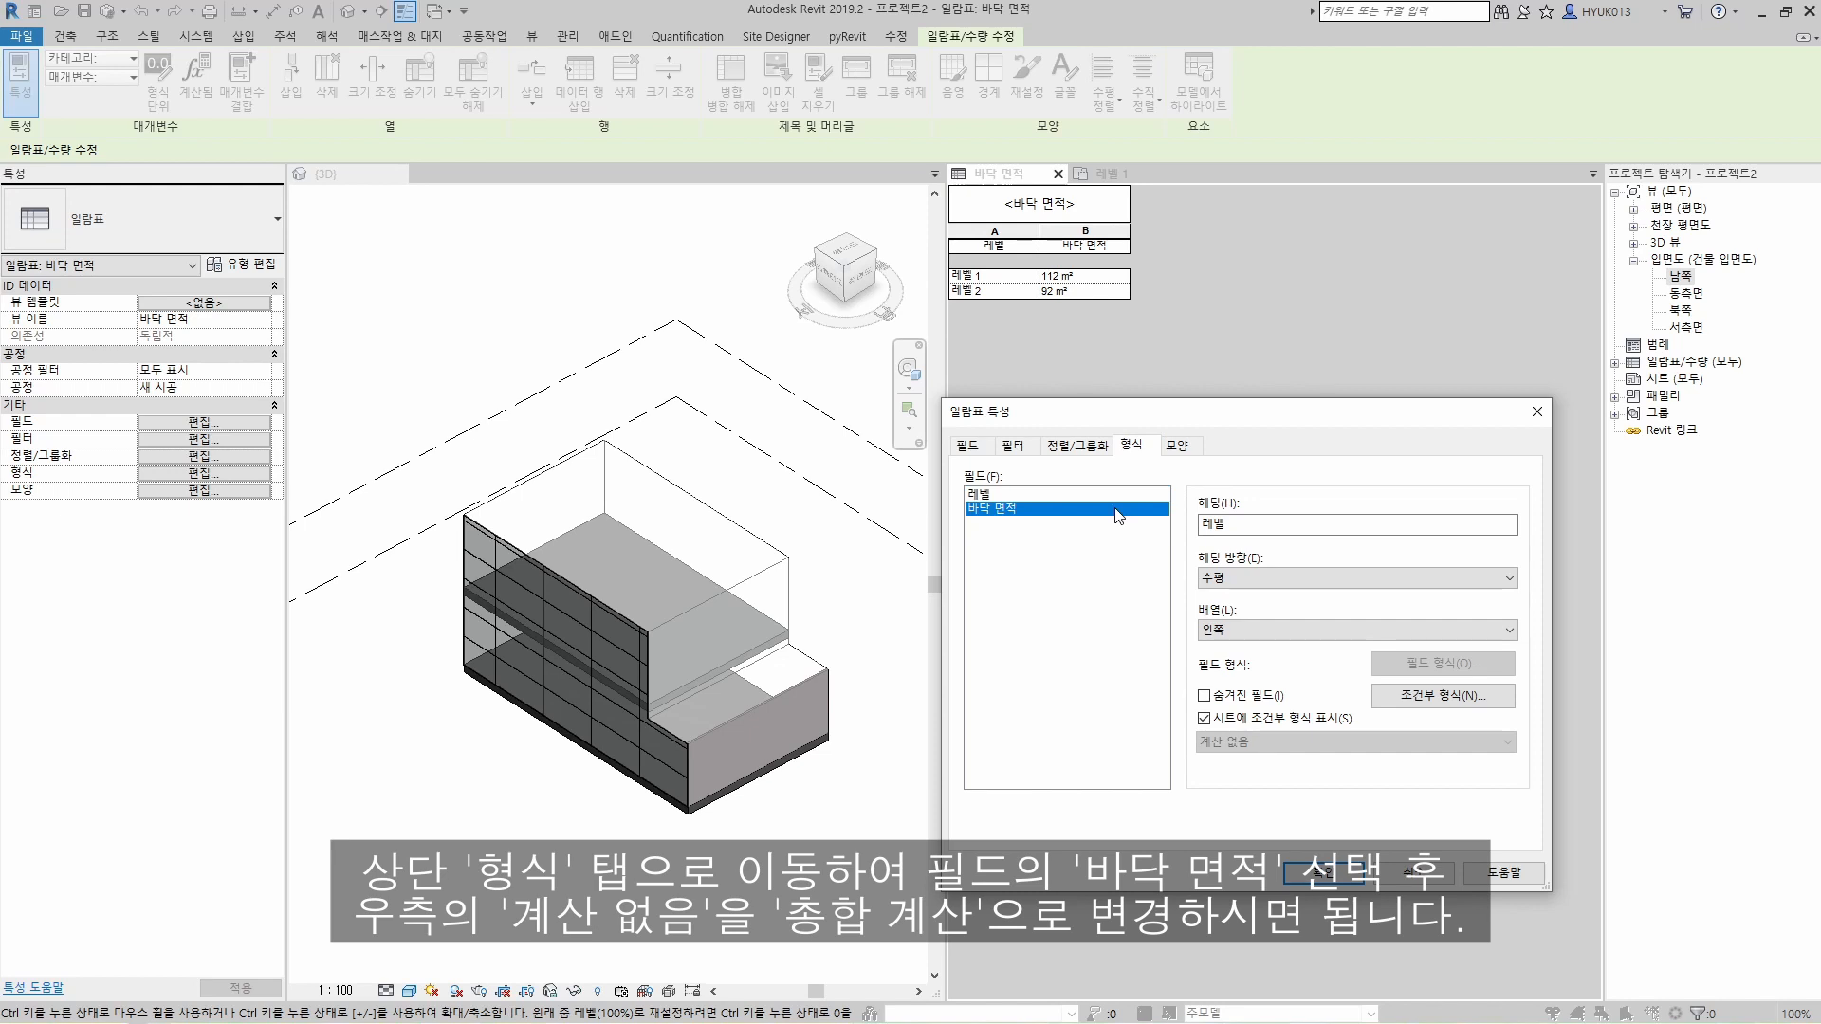
left_click(1340, 740)
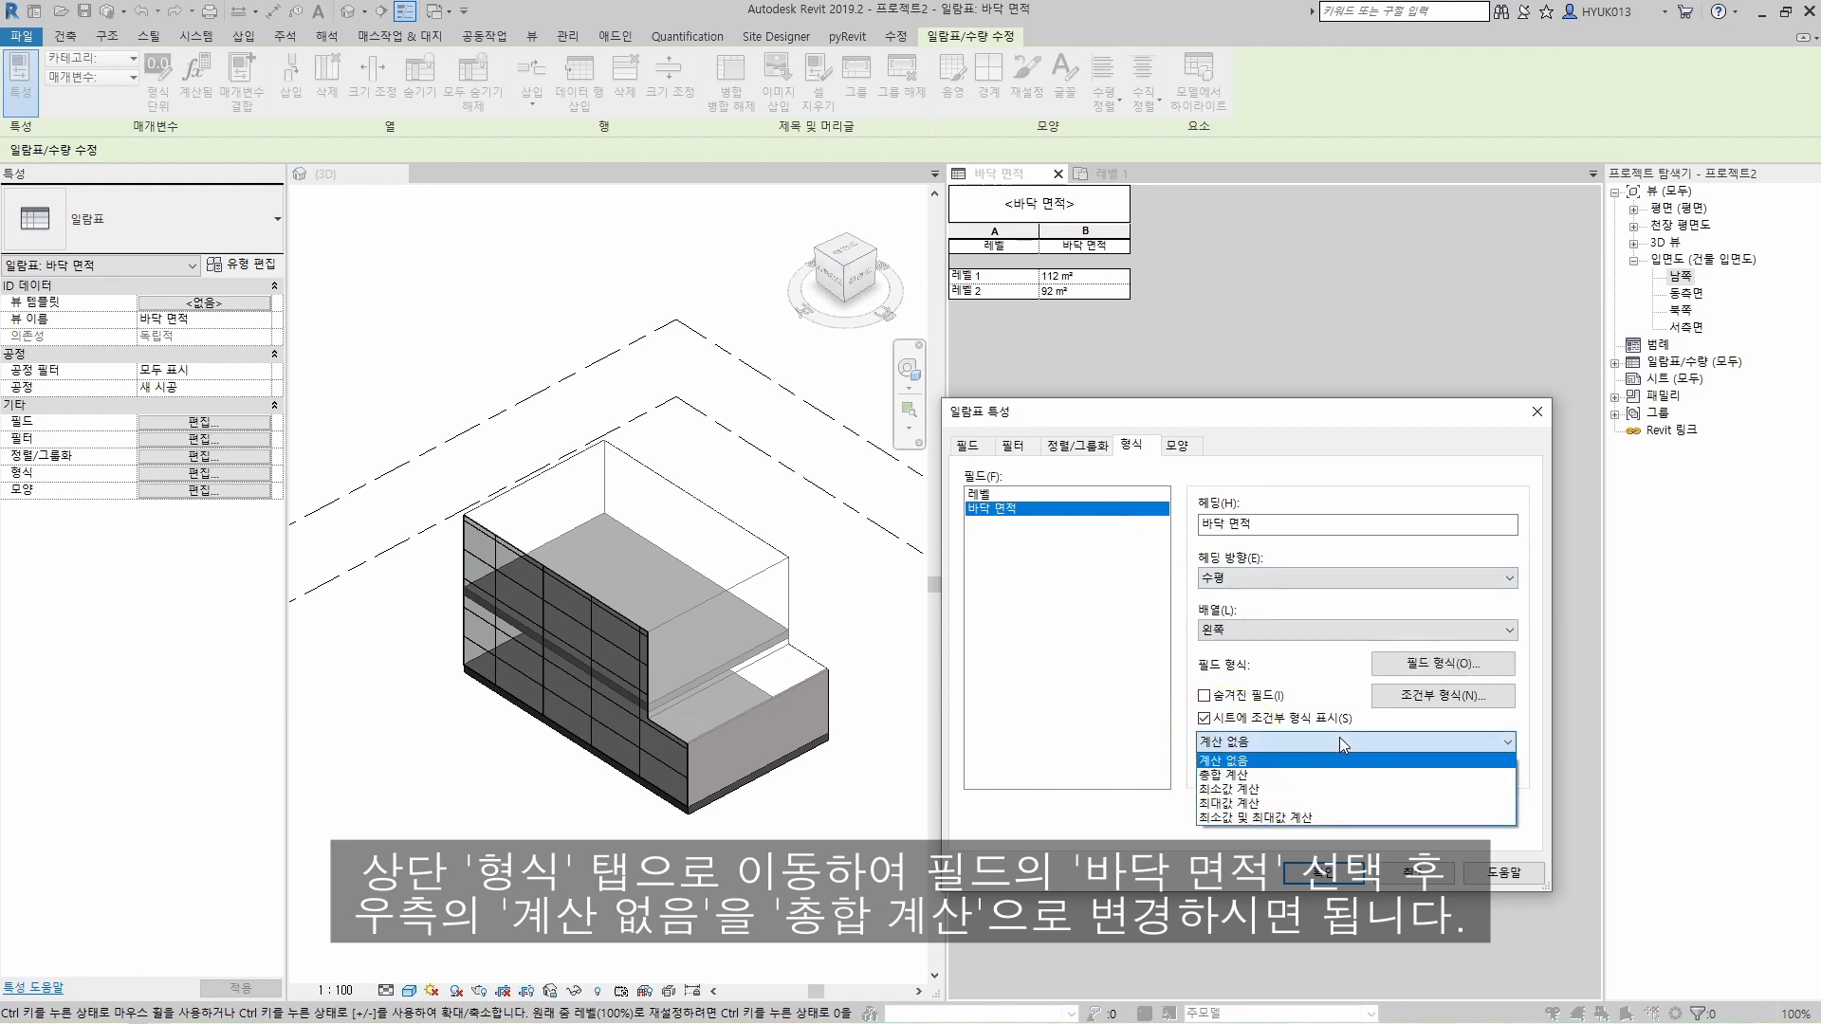
left_click(1337, 775)
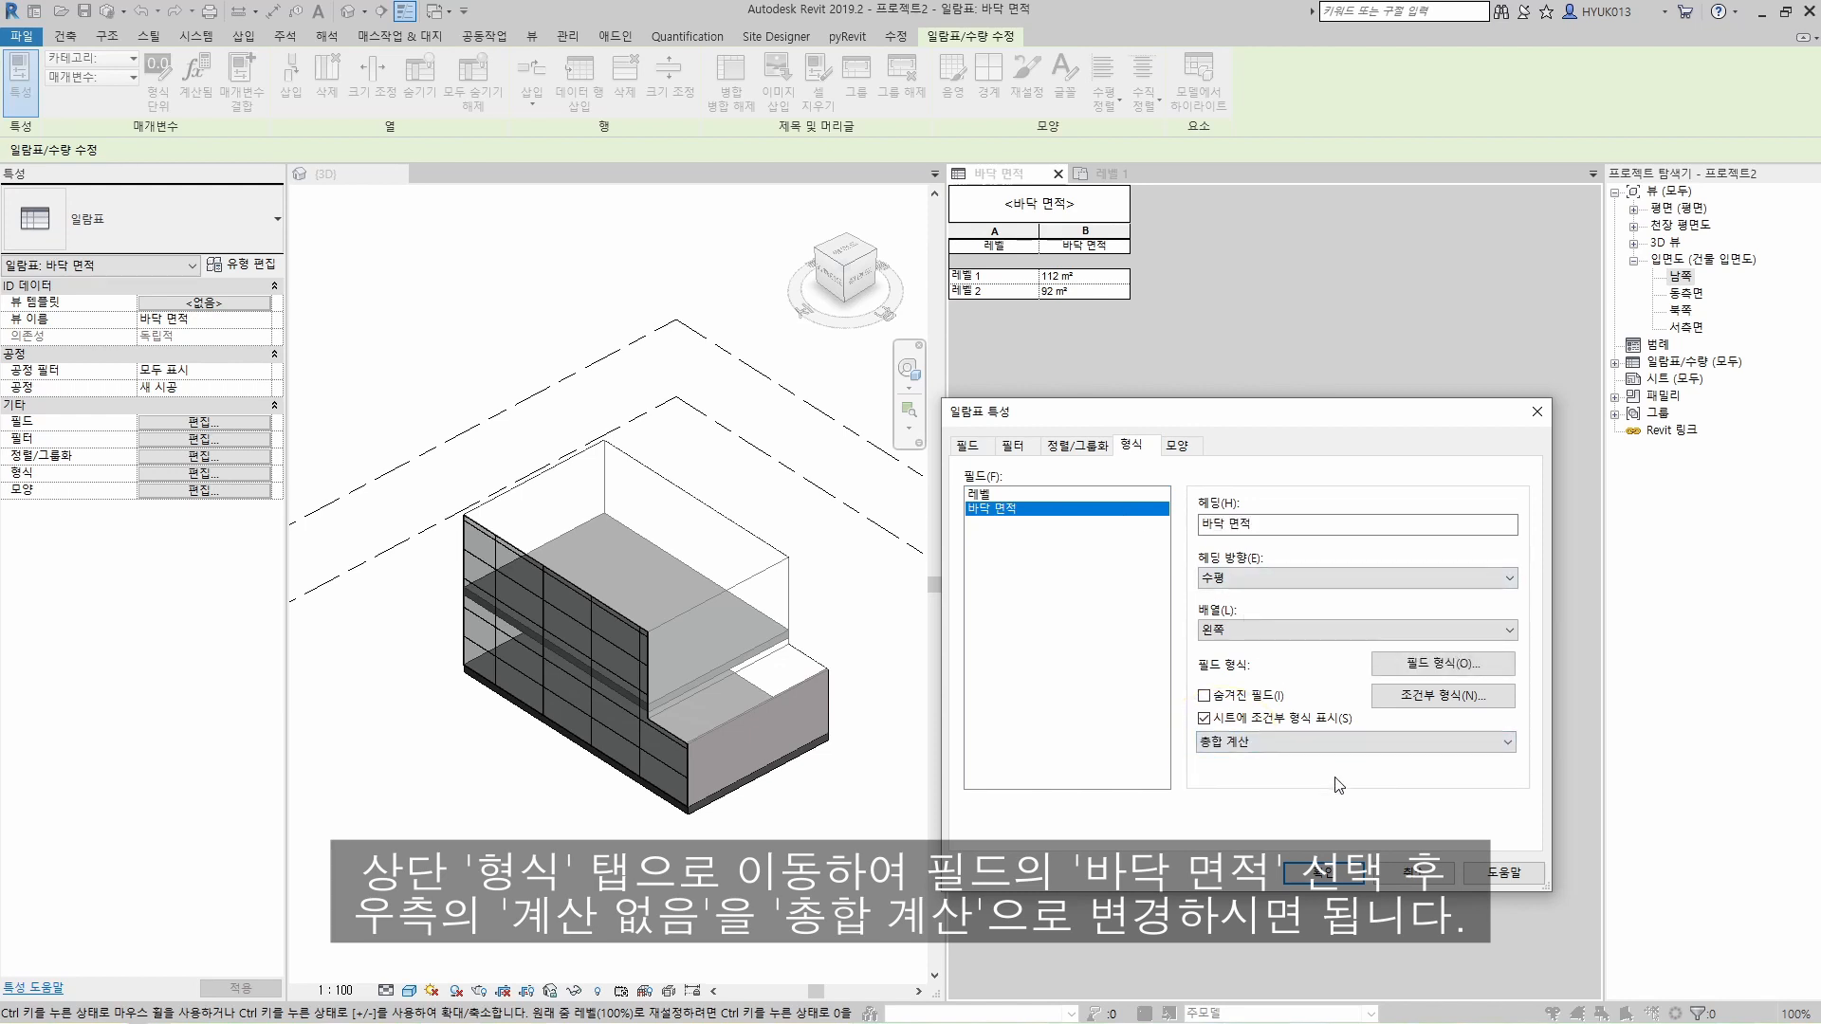
left_click(1347, 877)
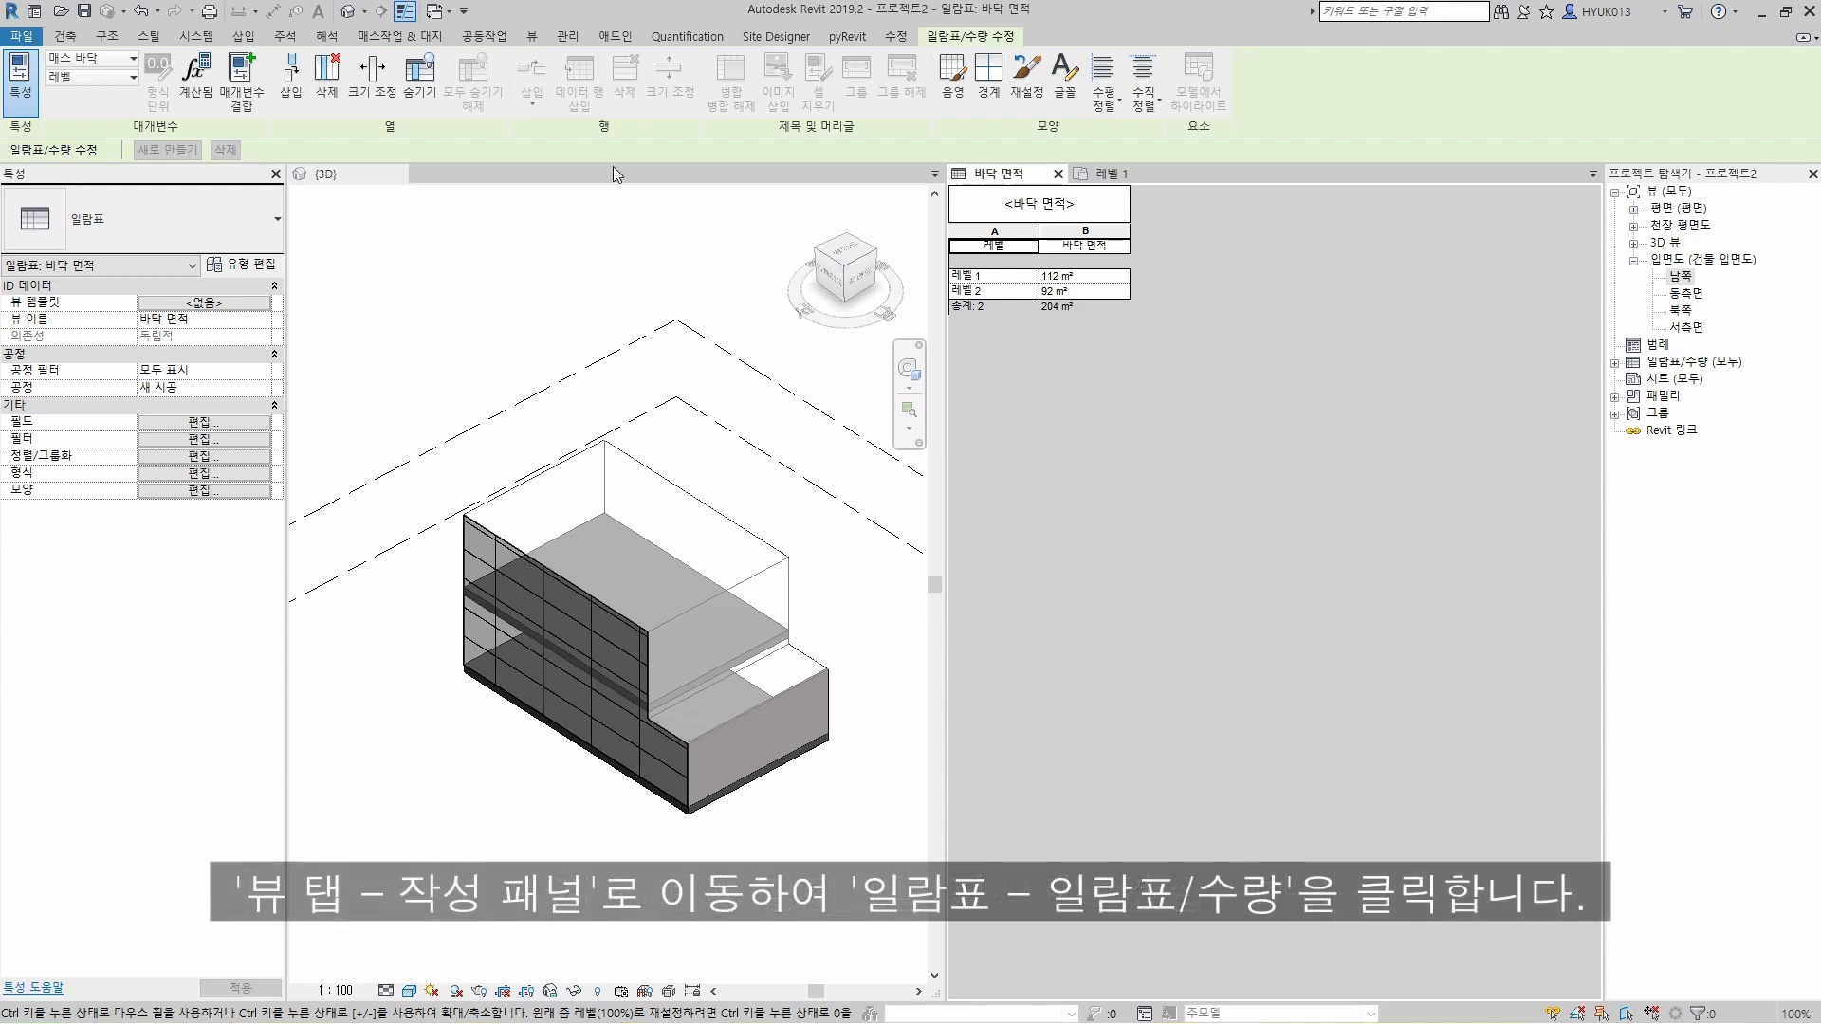
Step: Create a second schedule for the 매스 바닥 (mass floor) category named 건폐율
left_click(532, 38)
left_click(889, 84)
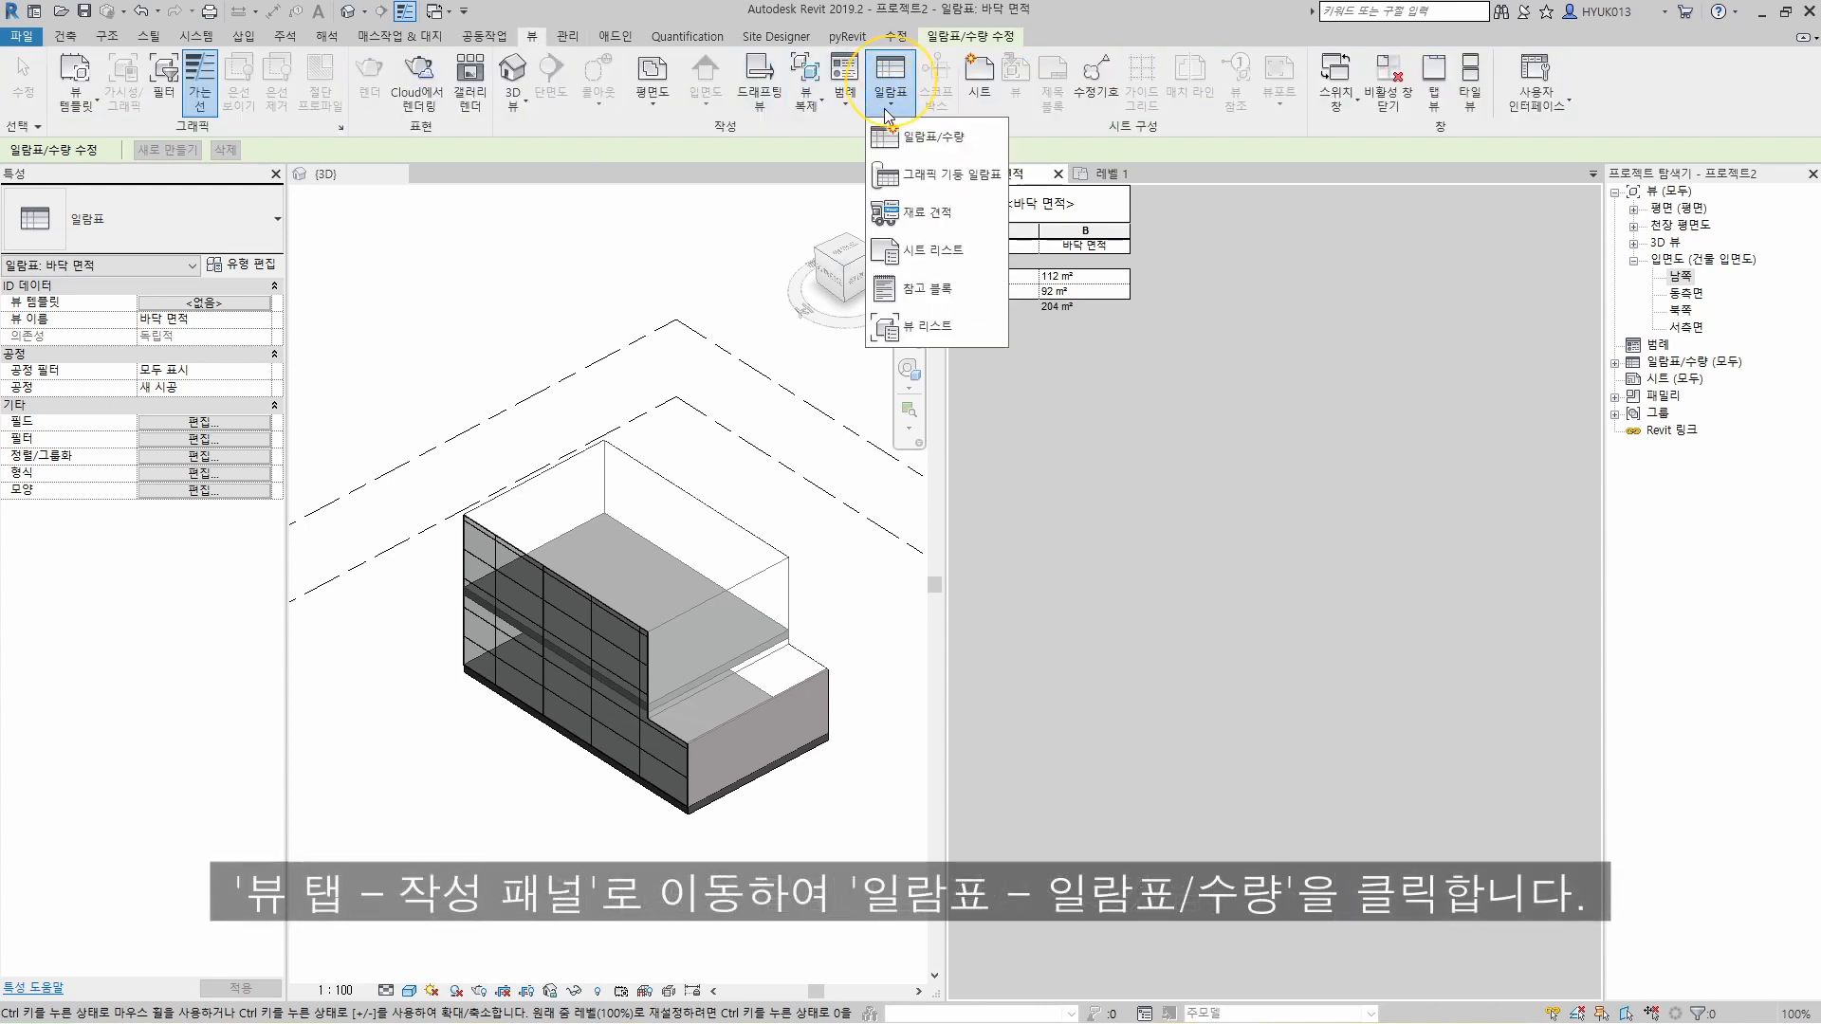
left_click(920, 148)
scroll(829, 507, "down", 5)
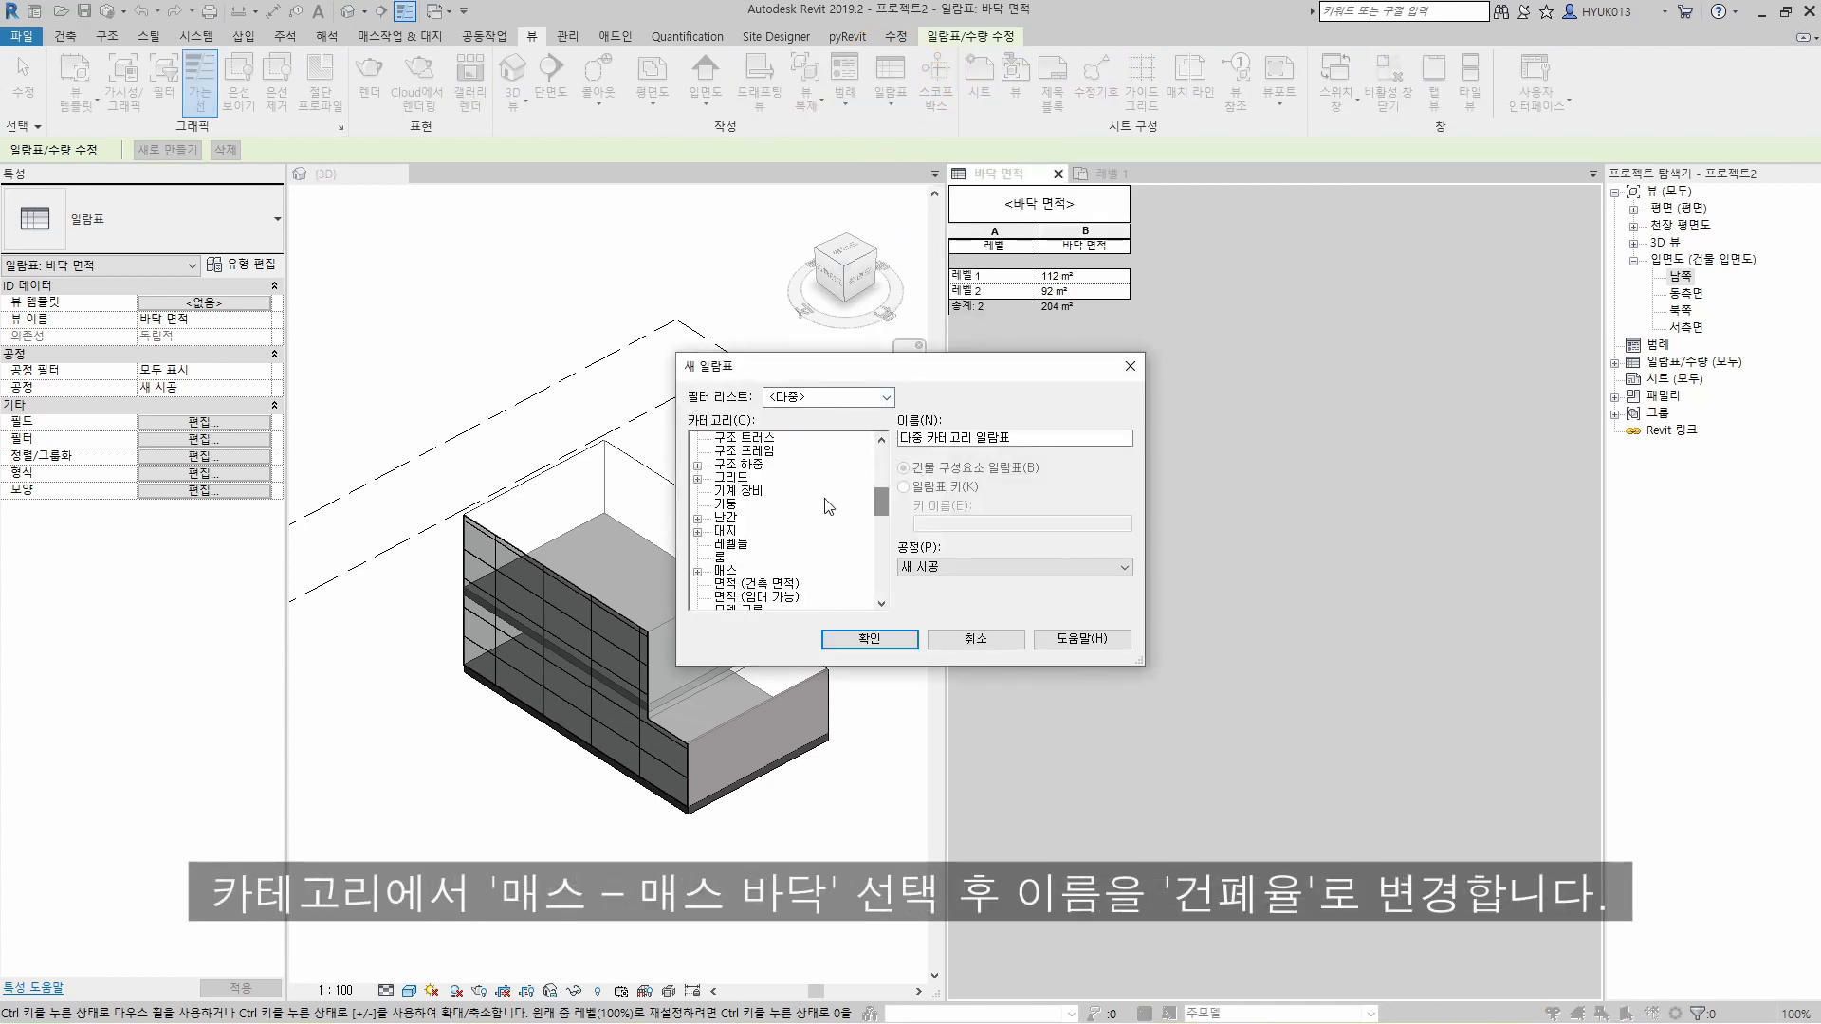
left_click(698, 573)
left_click(757, 543)
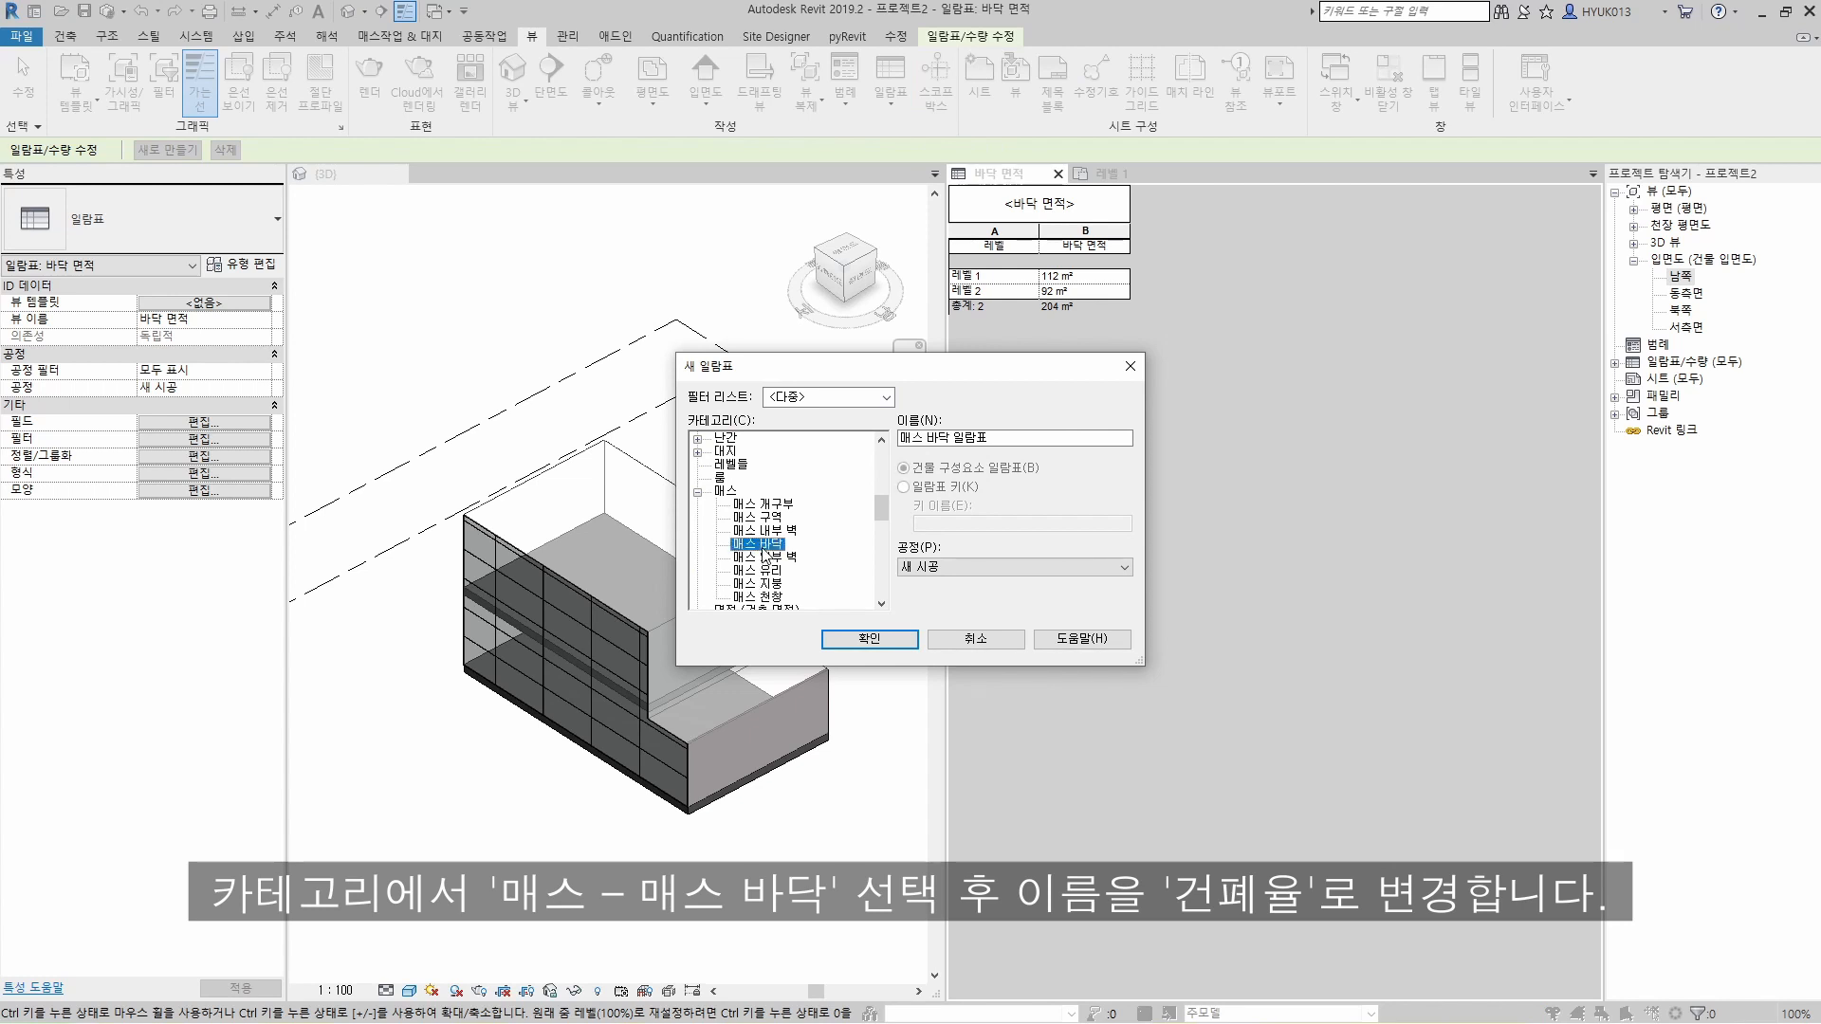
type("건폐율")
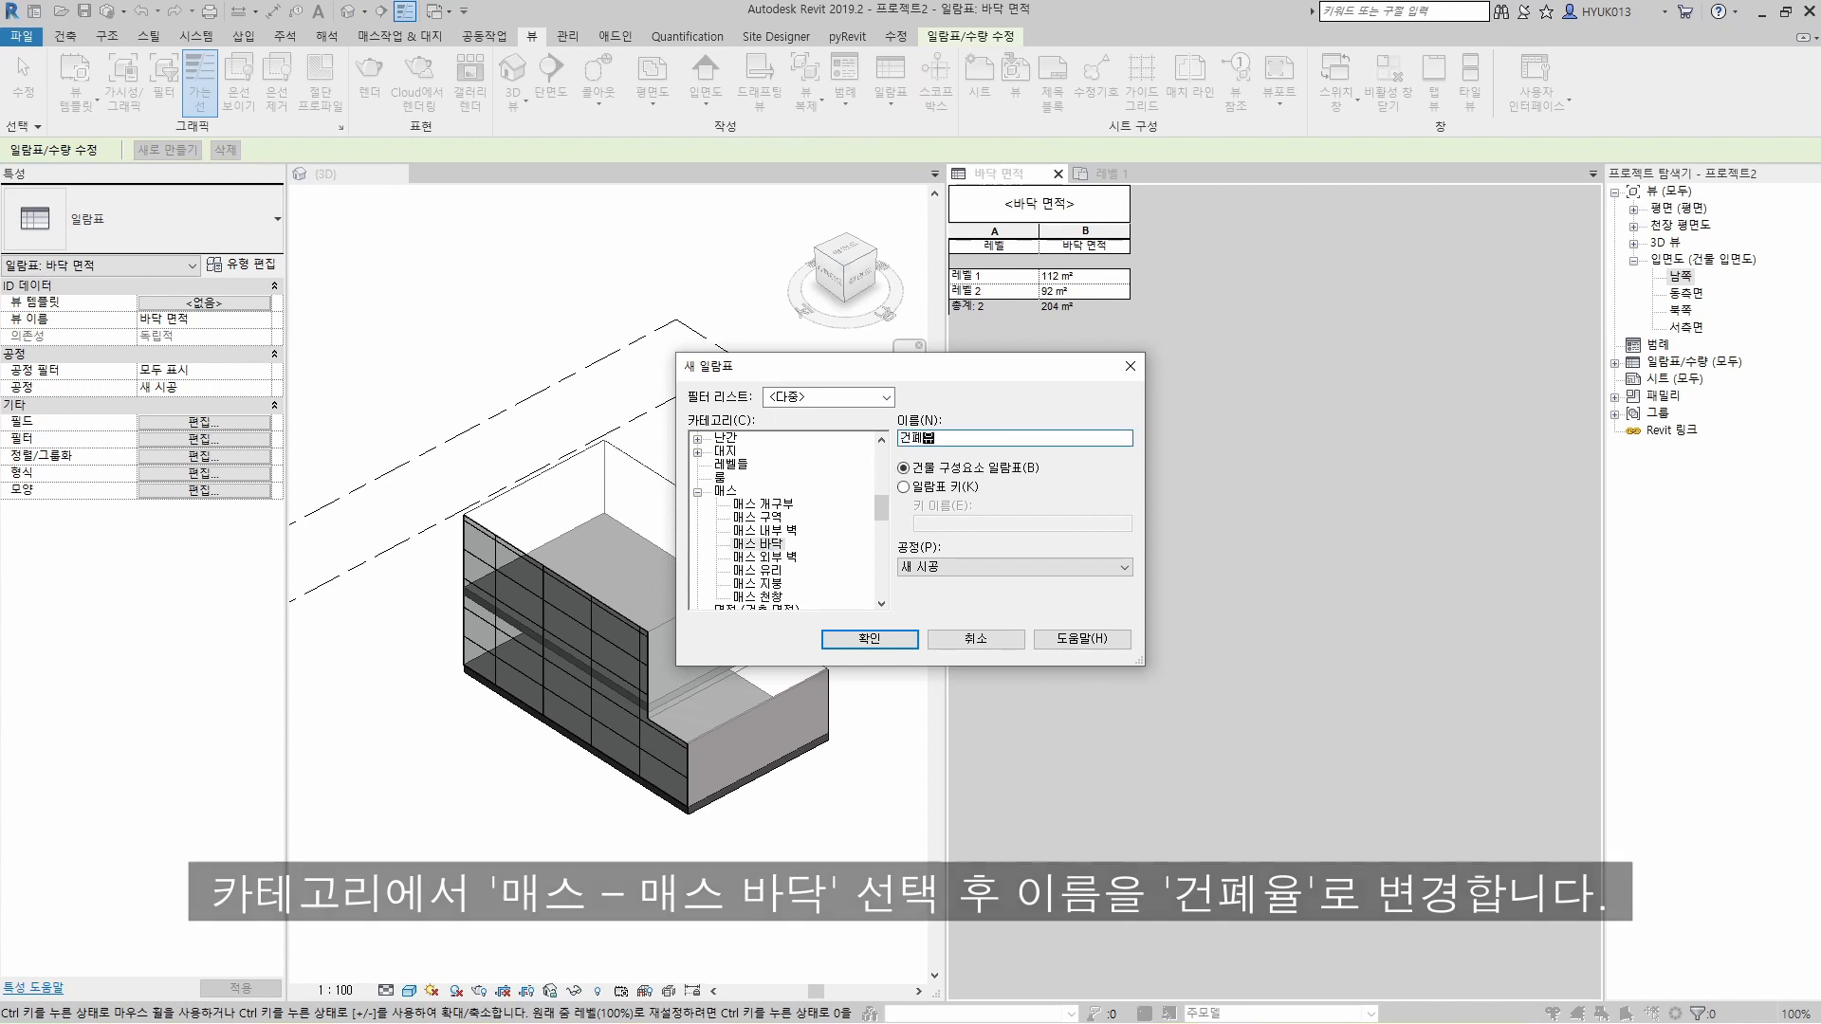
key("Return")
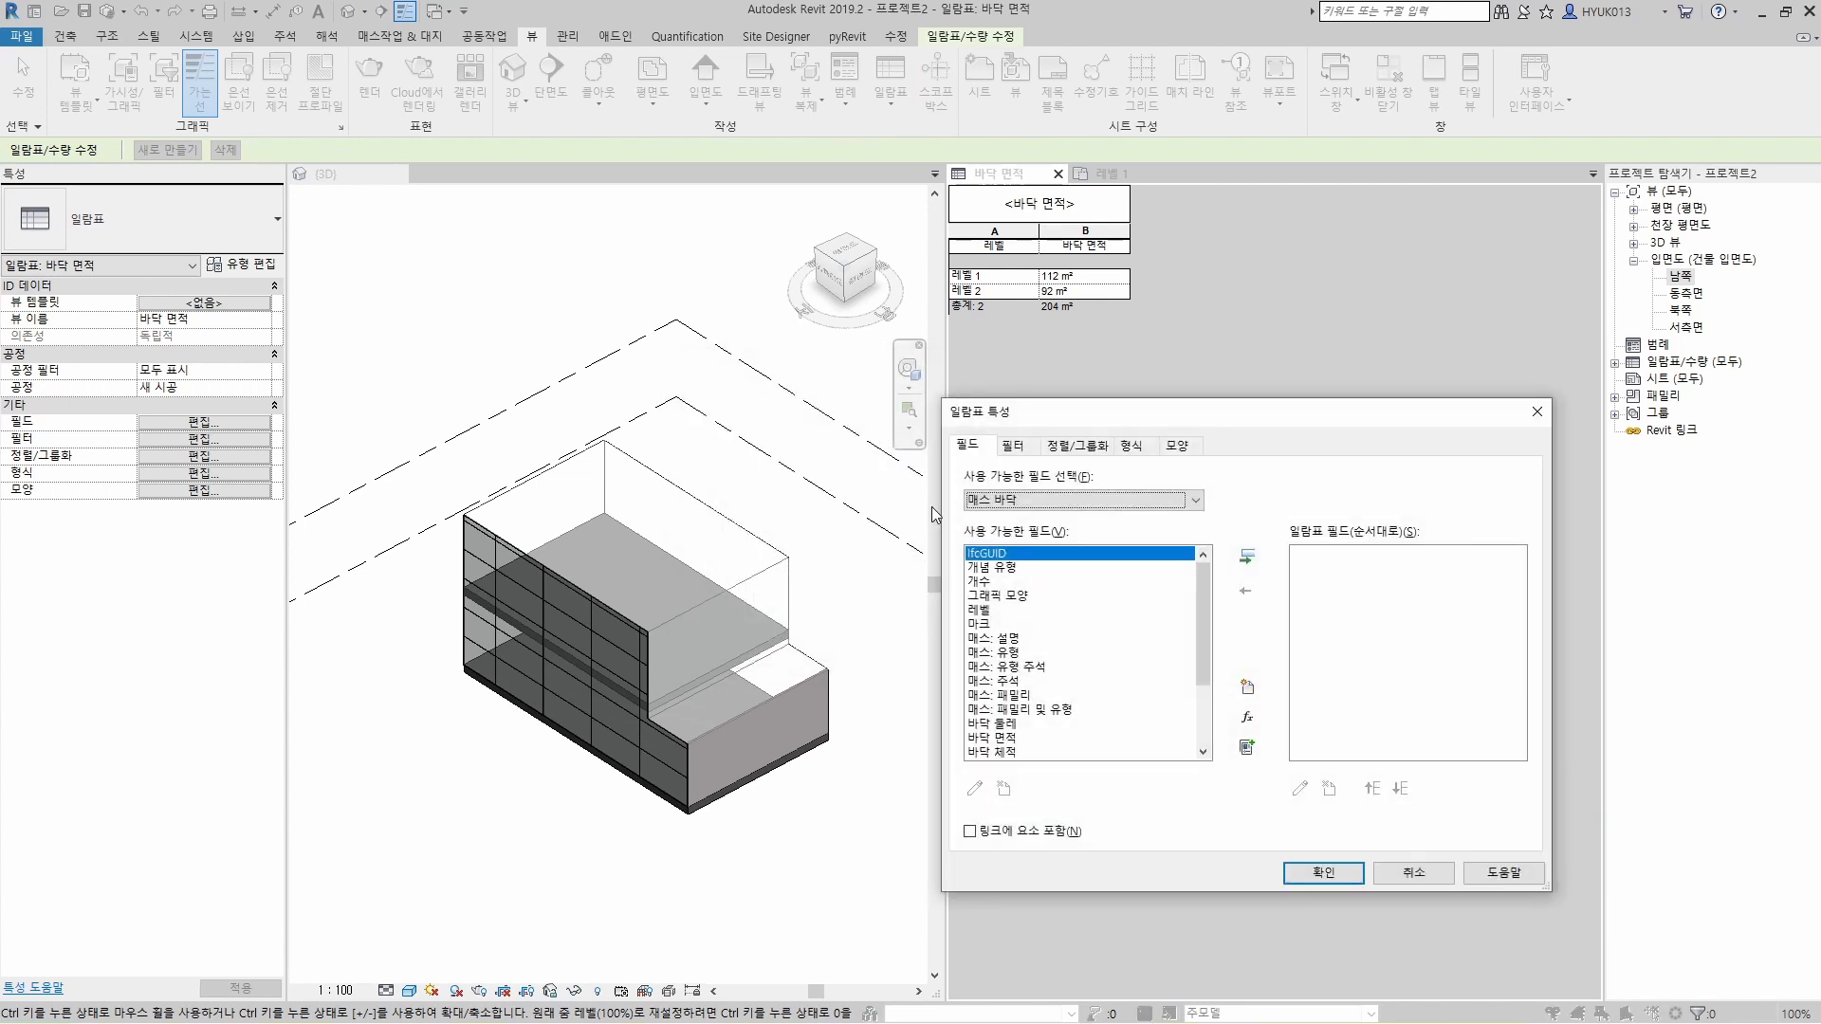
Step: Add the 레벨 and 바닥 면적 fields to the 건폐율 schedule
left_click(1005, 609)
left_click(1246, 561)
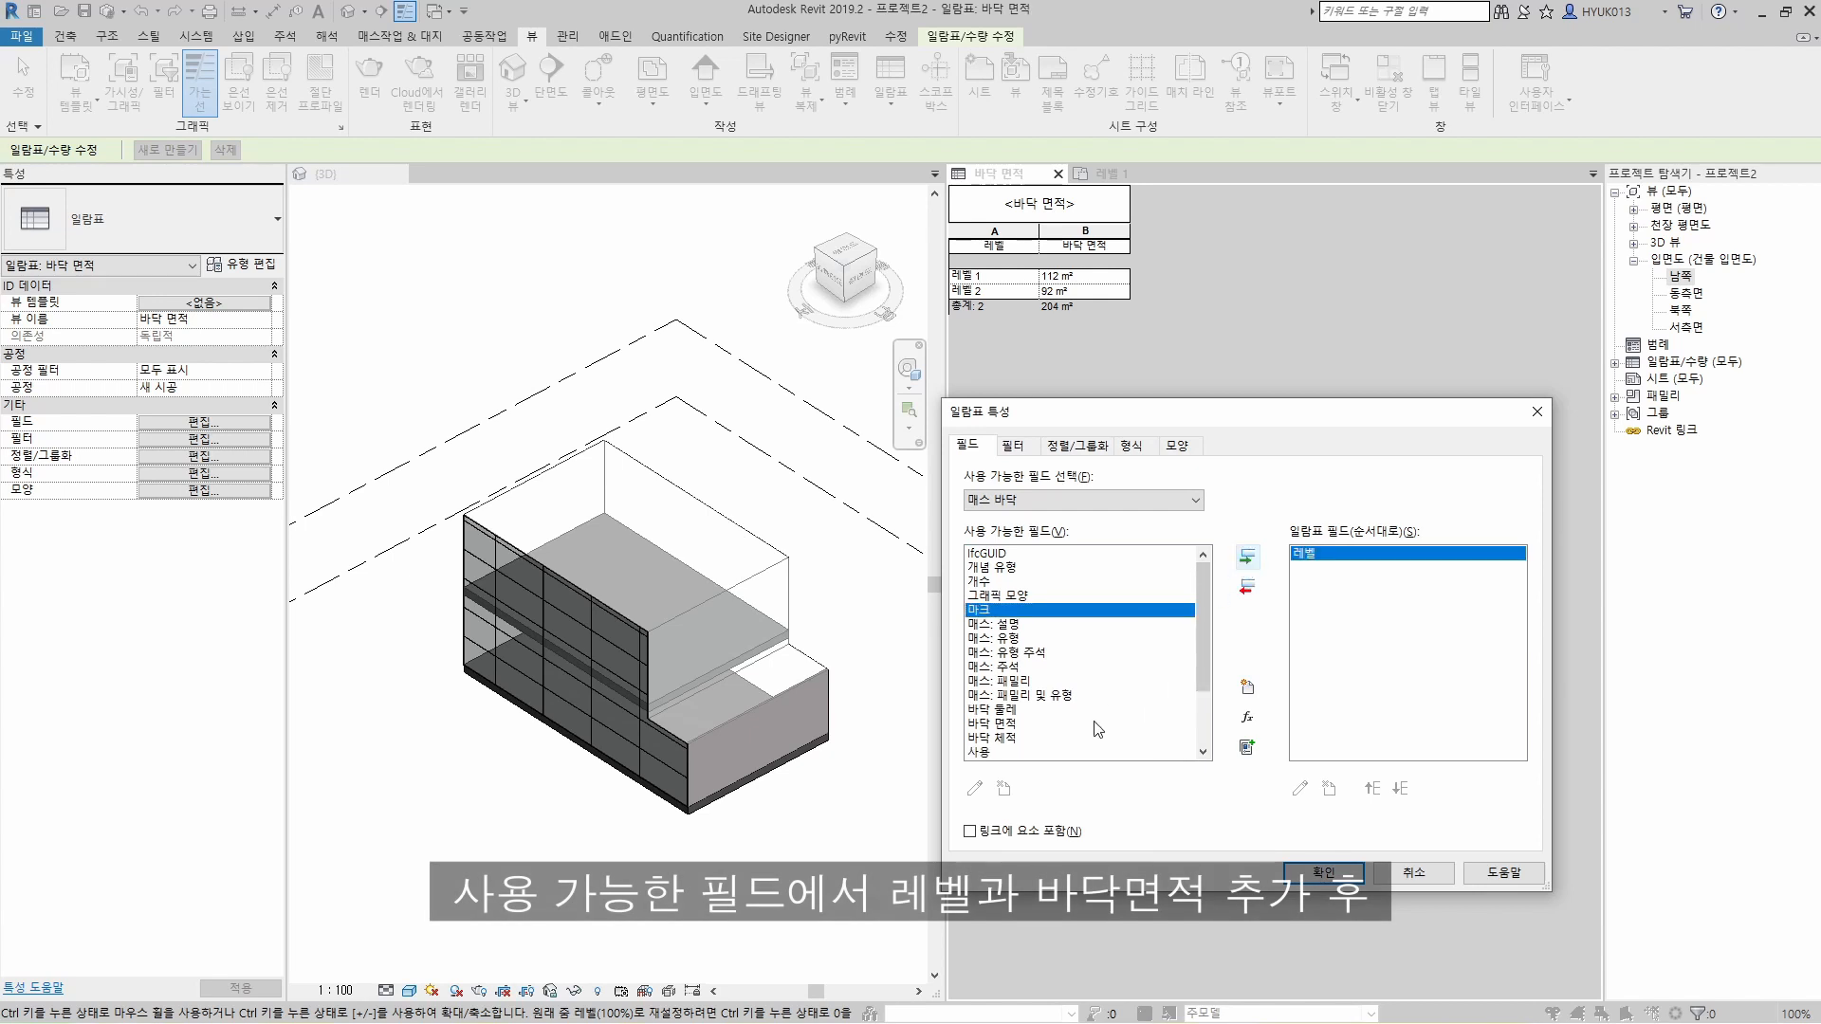
left_click(1091, 724)
left_click(1247, 560)
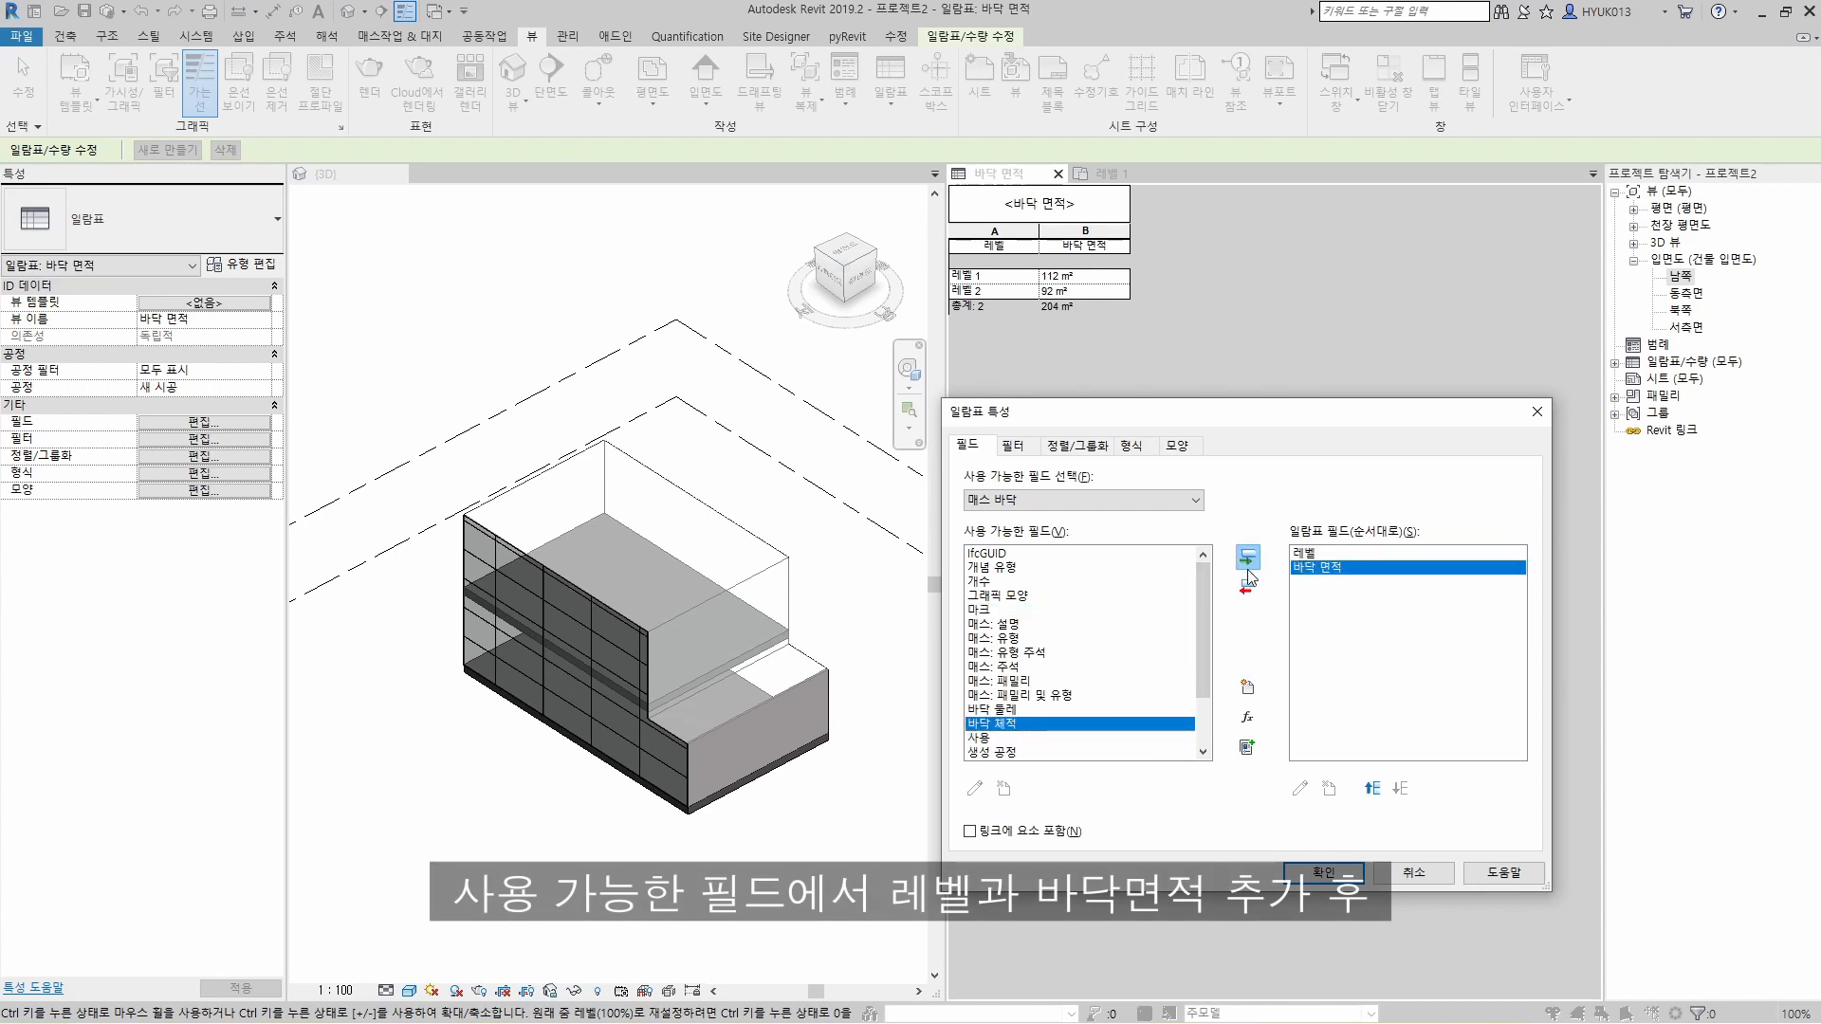
Step: Add a calculated value named 건폐율 with the formula 바닥 면적 / 1000 and finish creating the schedule
left_click(1256, 719)
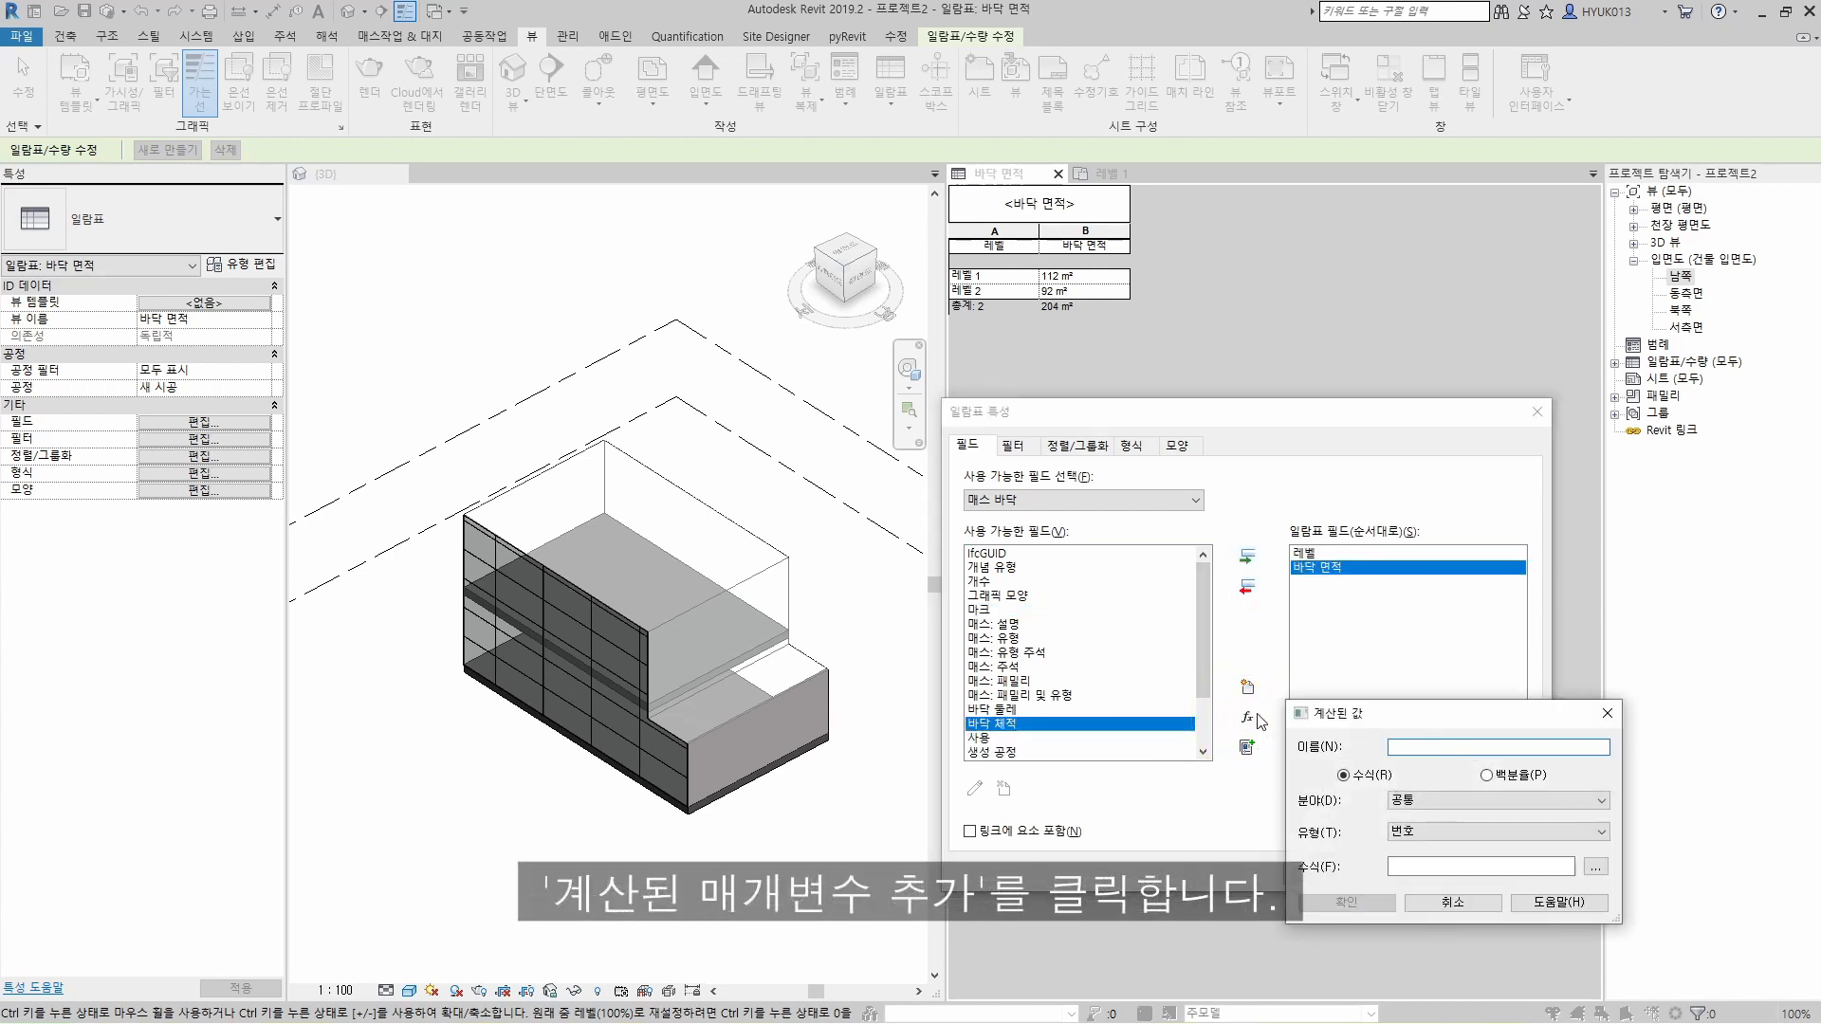
type("ㄱ")
type("건폐율")
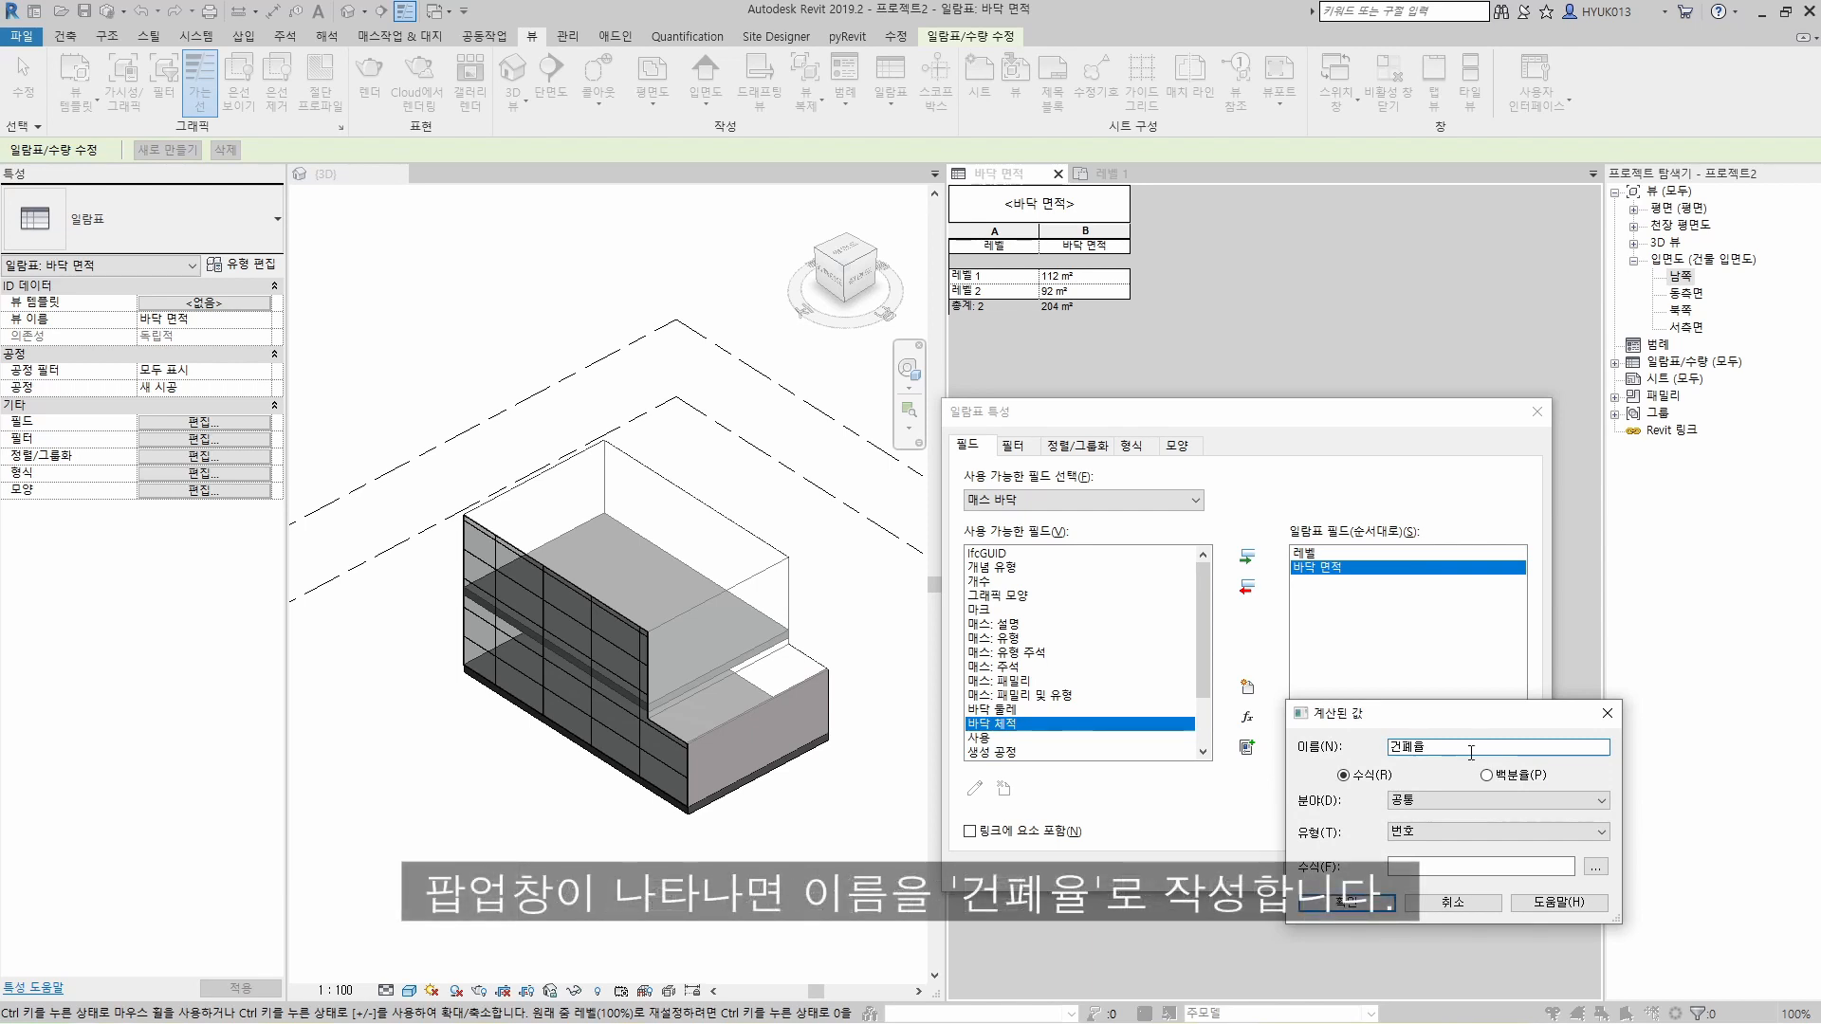
left_click(1596, 866)
left_click(1466, 477)
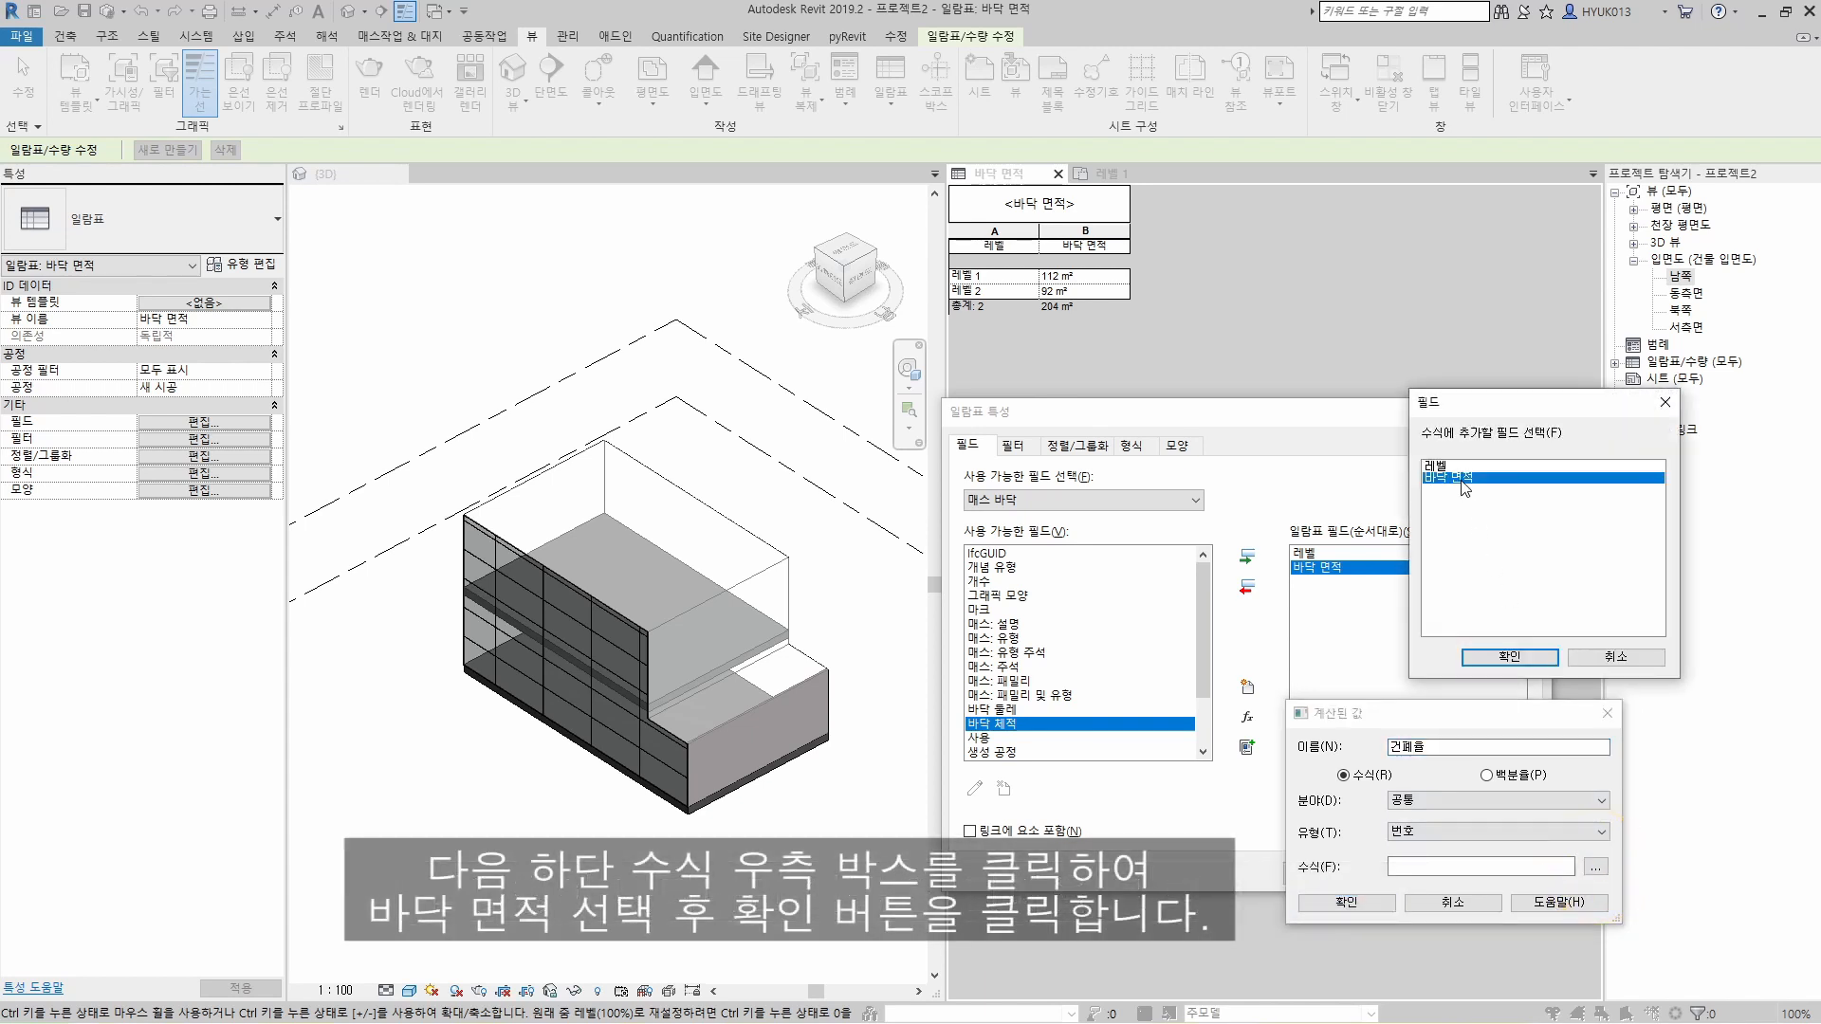
left_click(1511, 655)
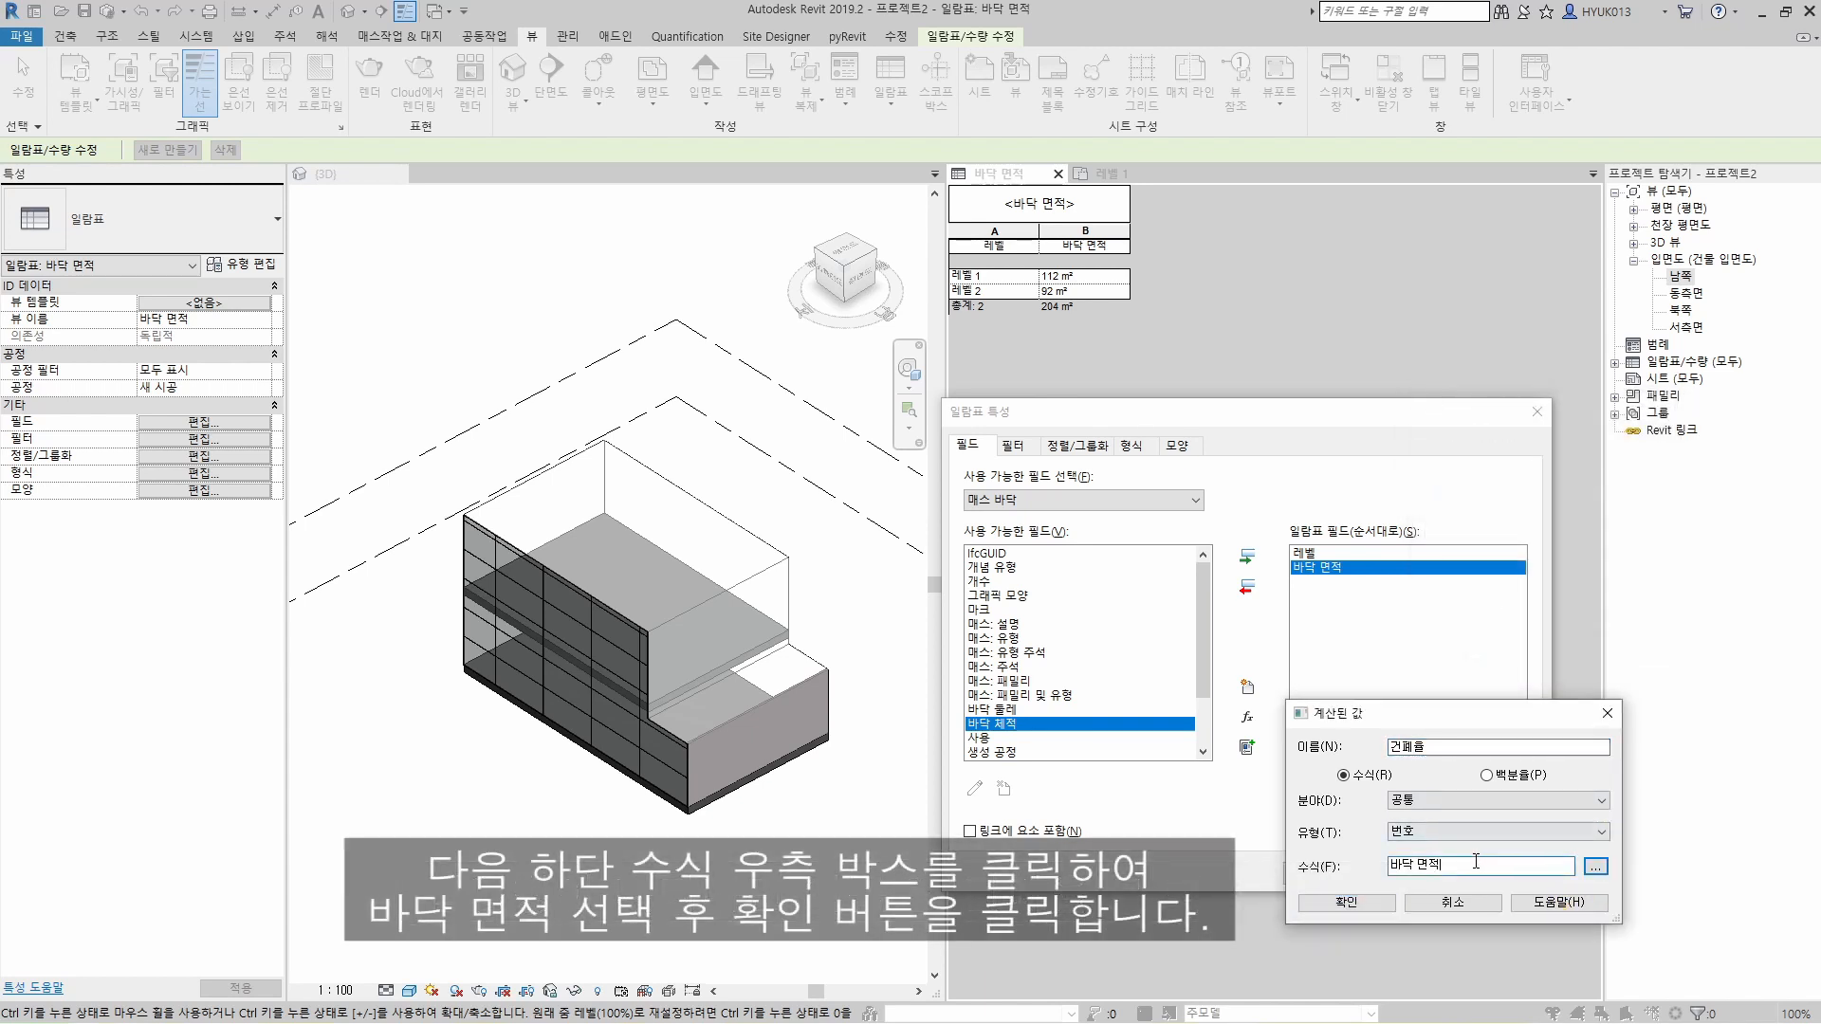
type("/ 1000")
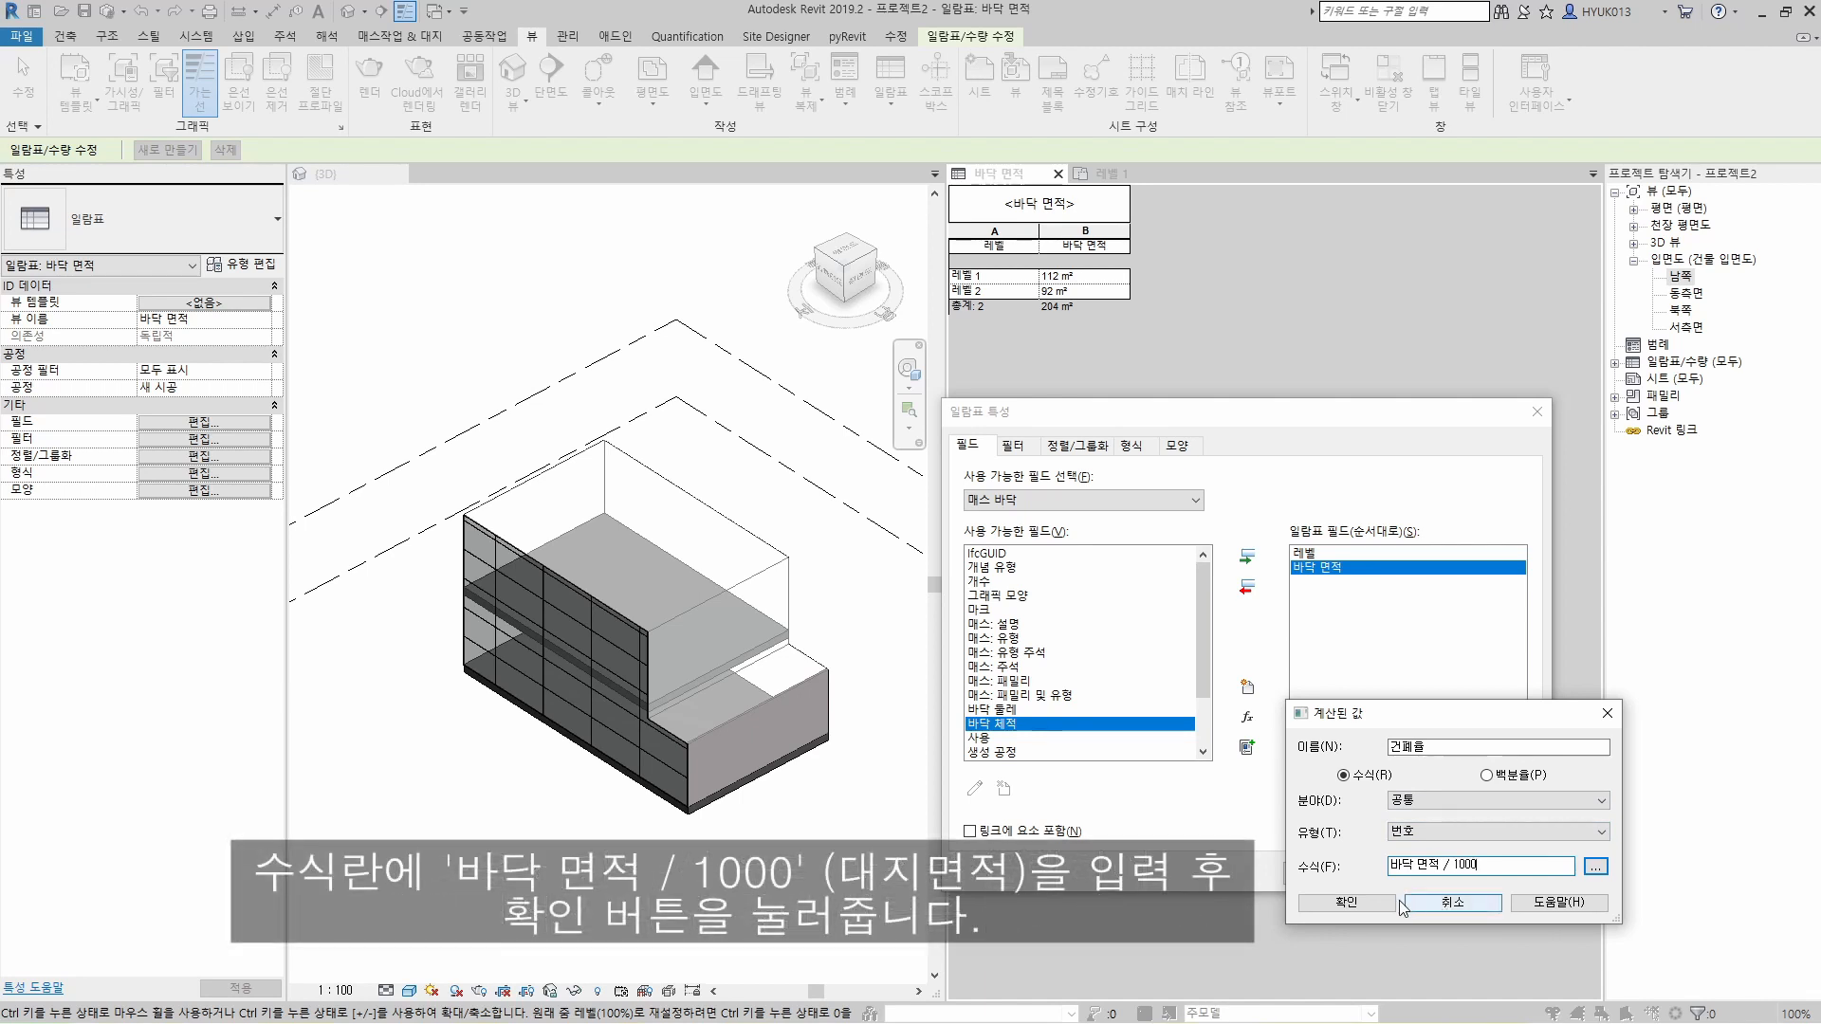
left_click(1347, 902)
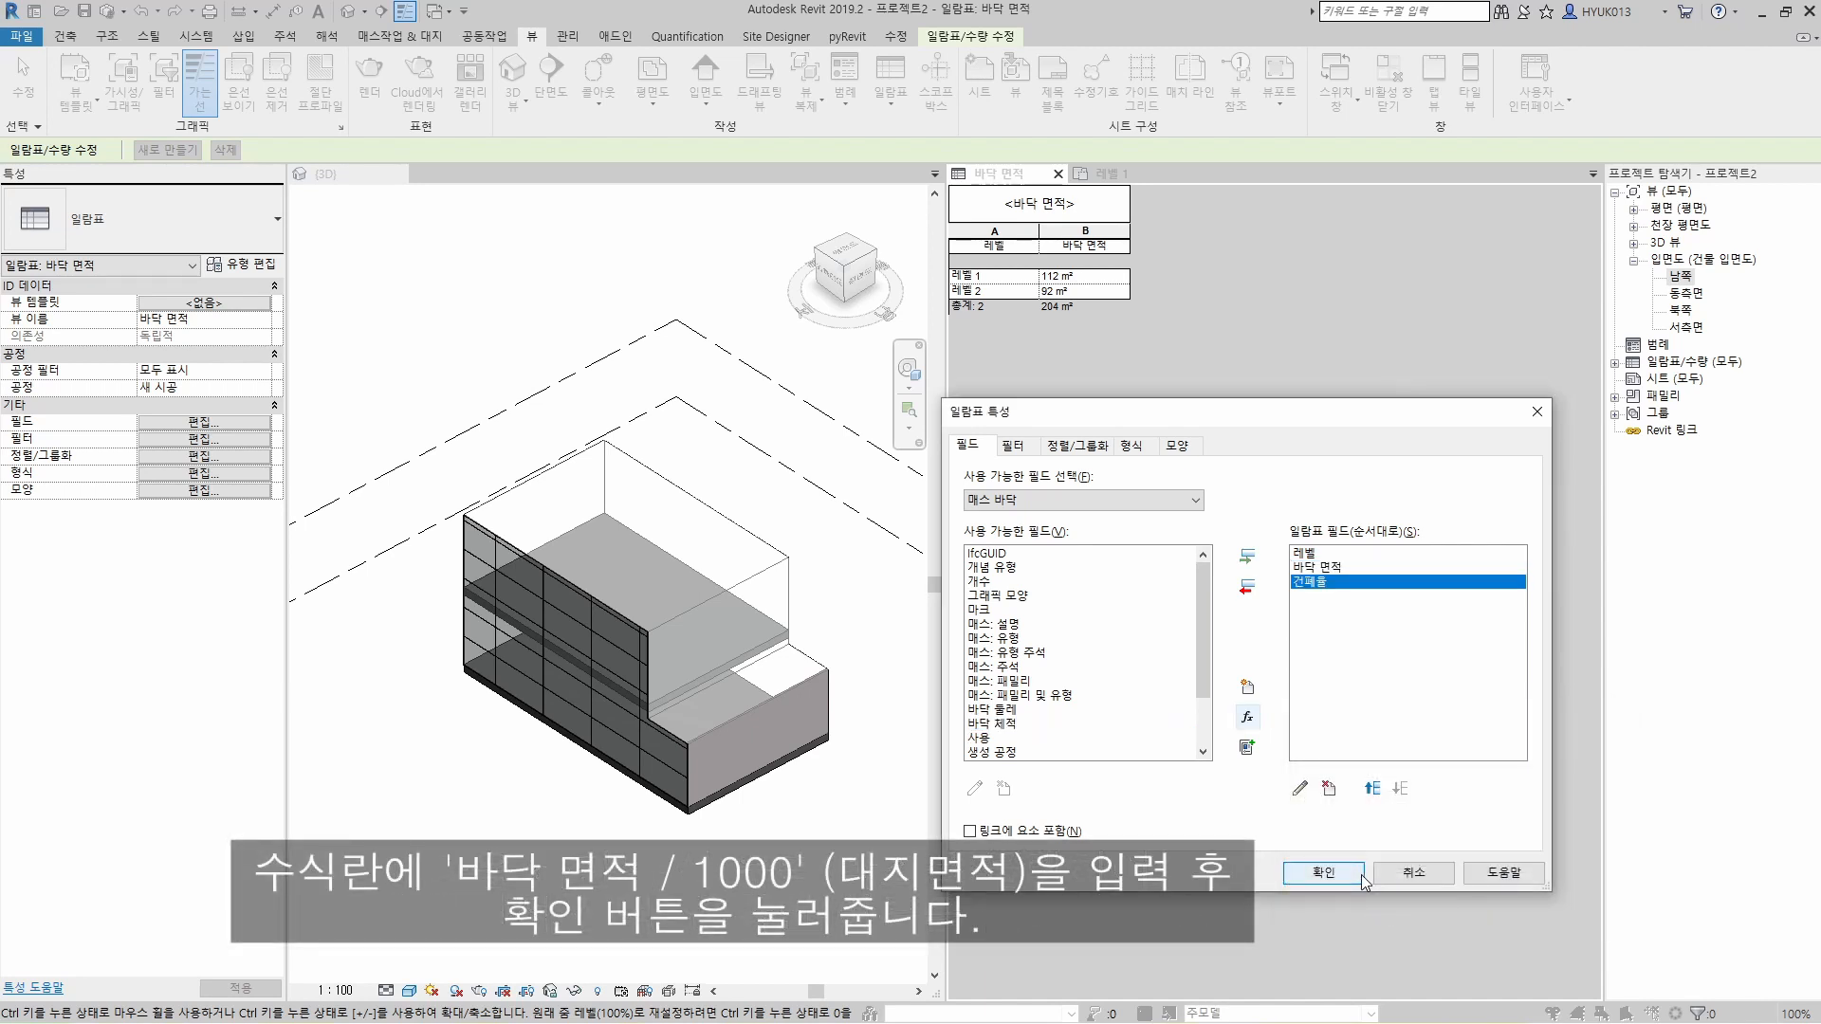
left_click(1360, 877)
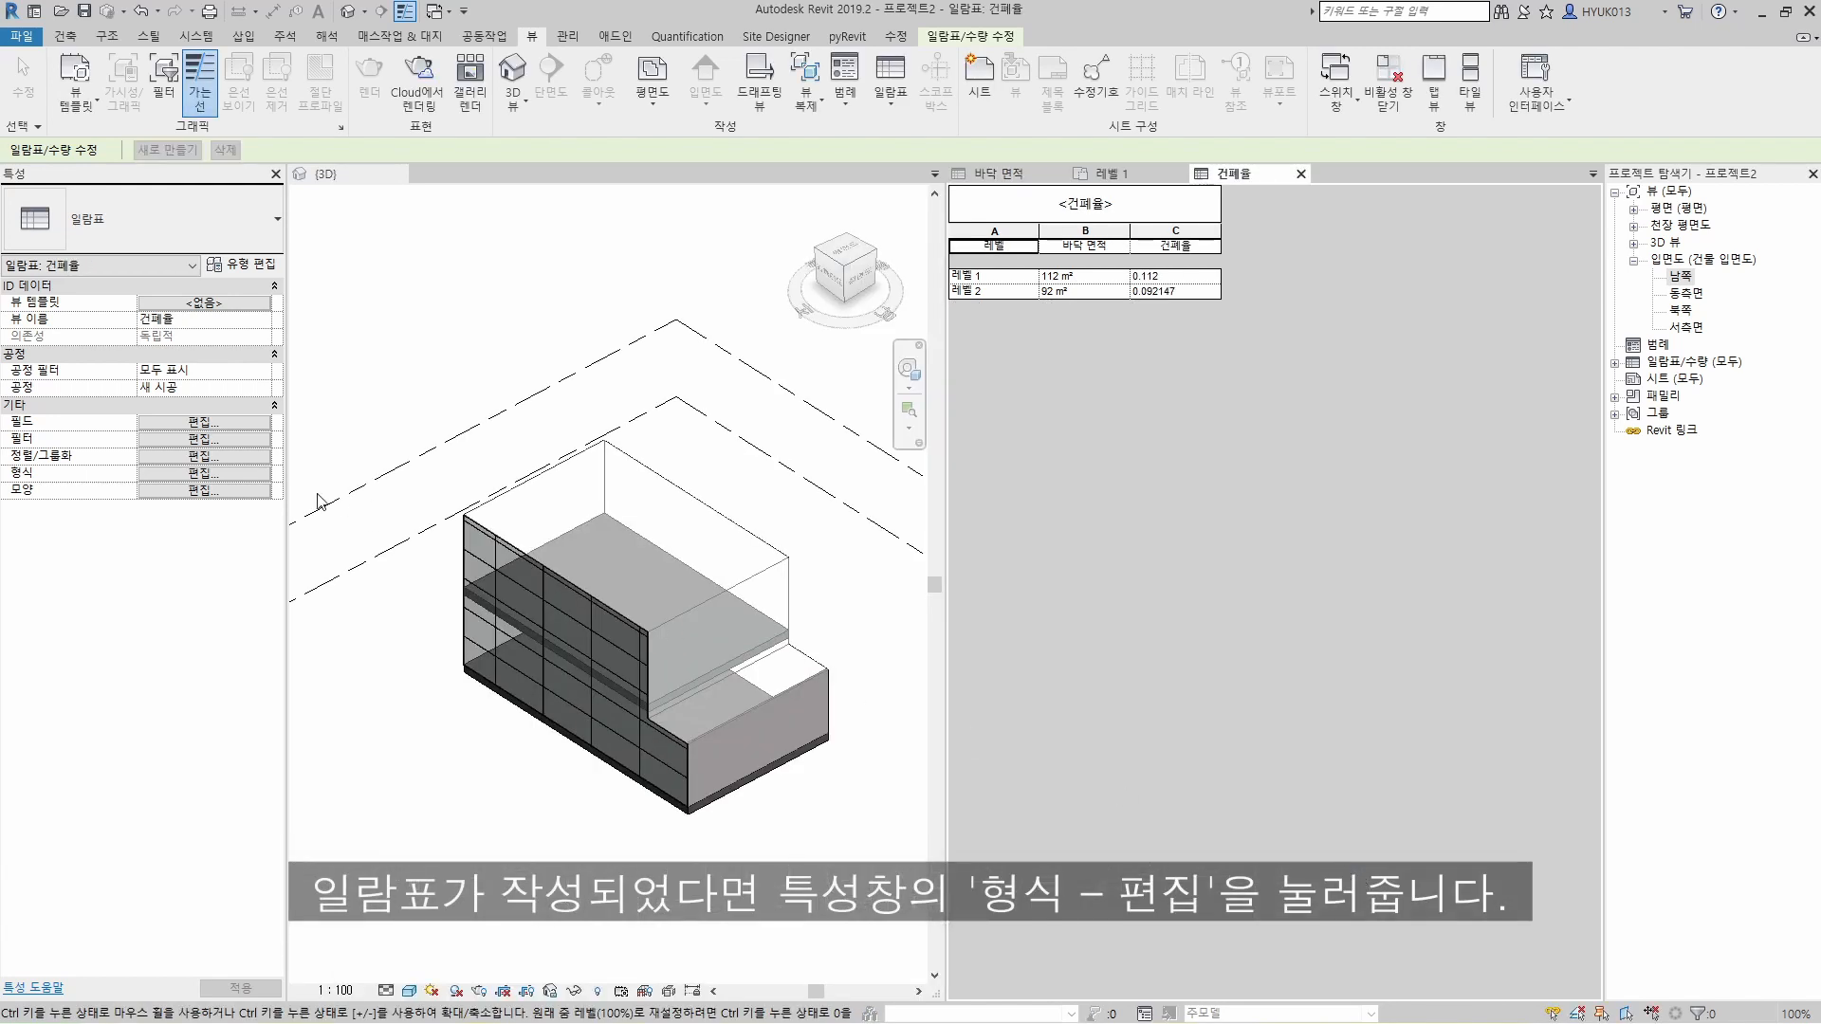
Step: Format the schedule's 건폐율 field as 백분율 (percentage) with two decimal places and the % unit symbol, overriding the default settings
left_click(204, 472)
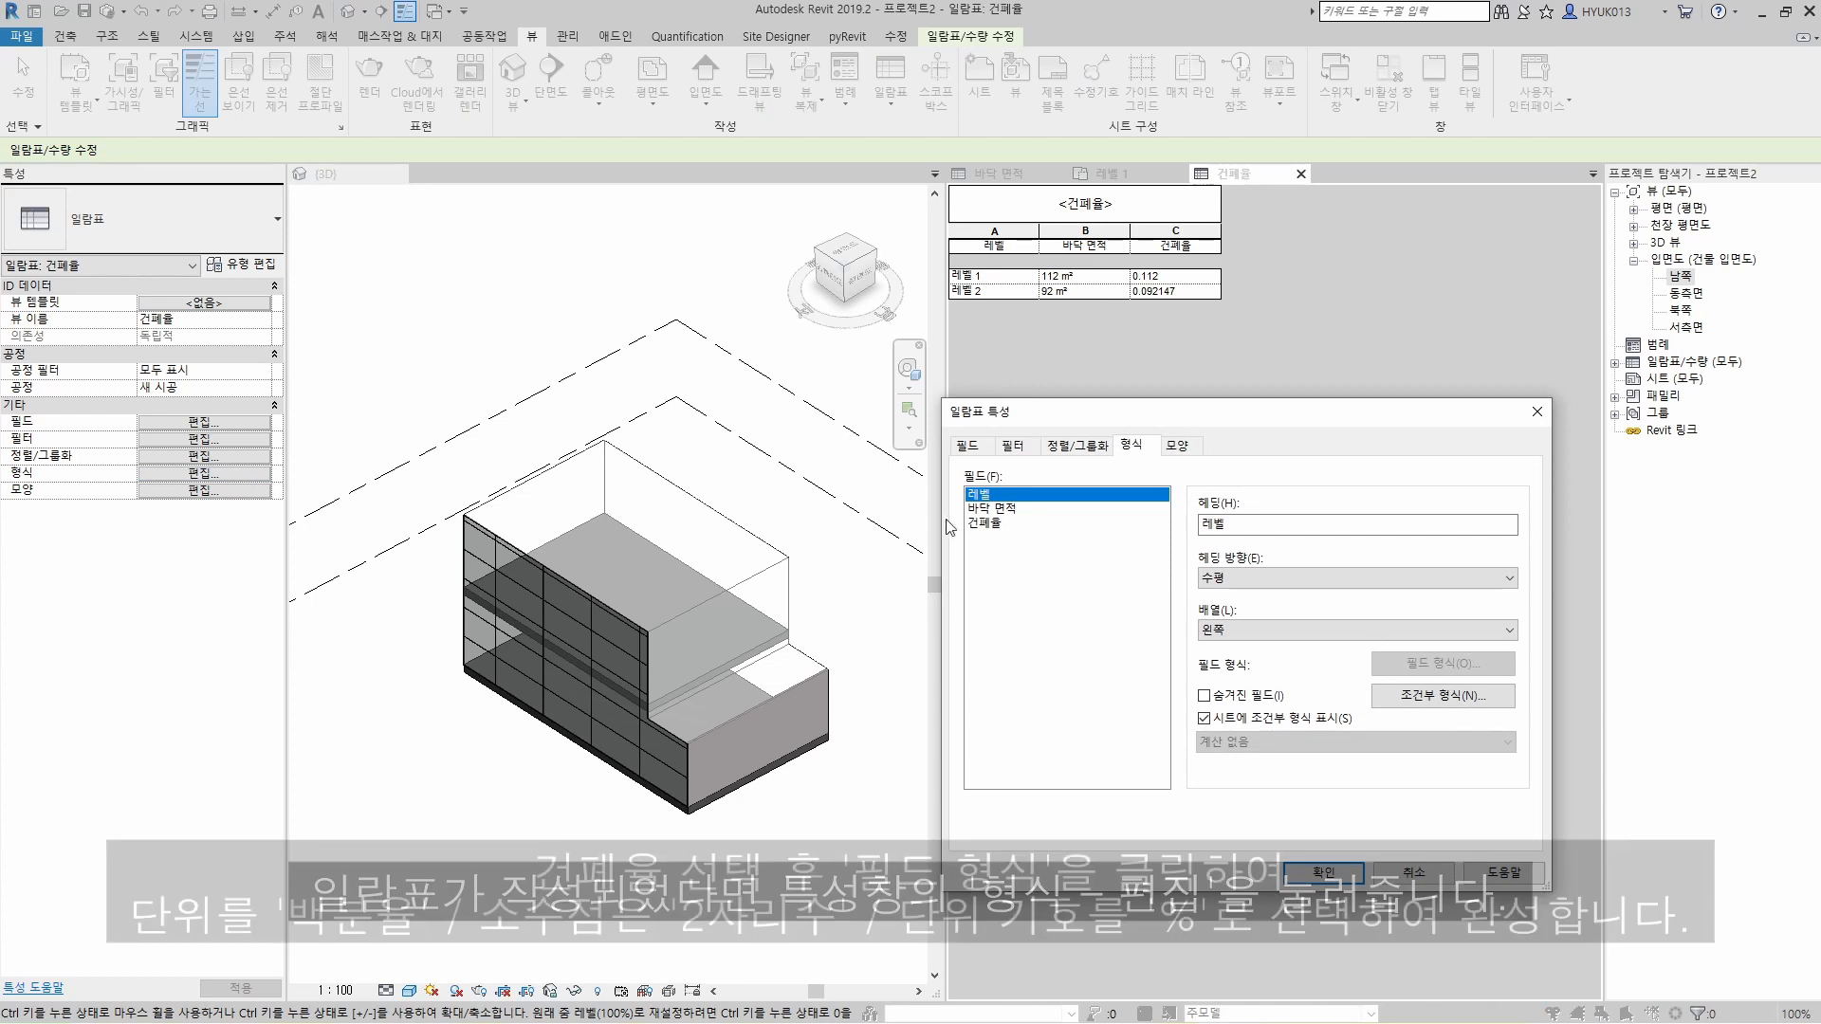
left_click(986, 522)
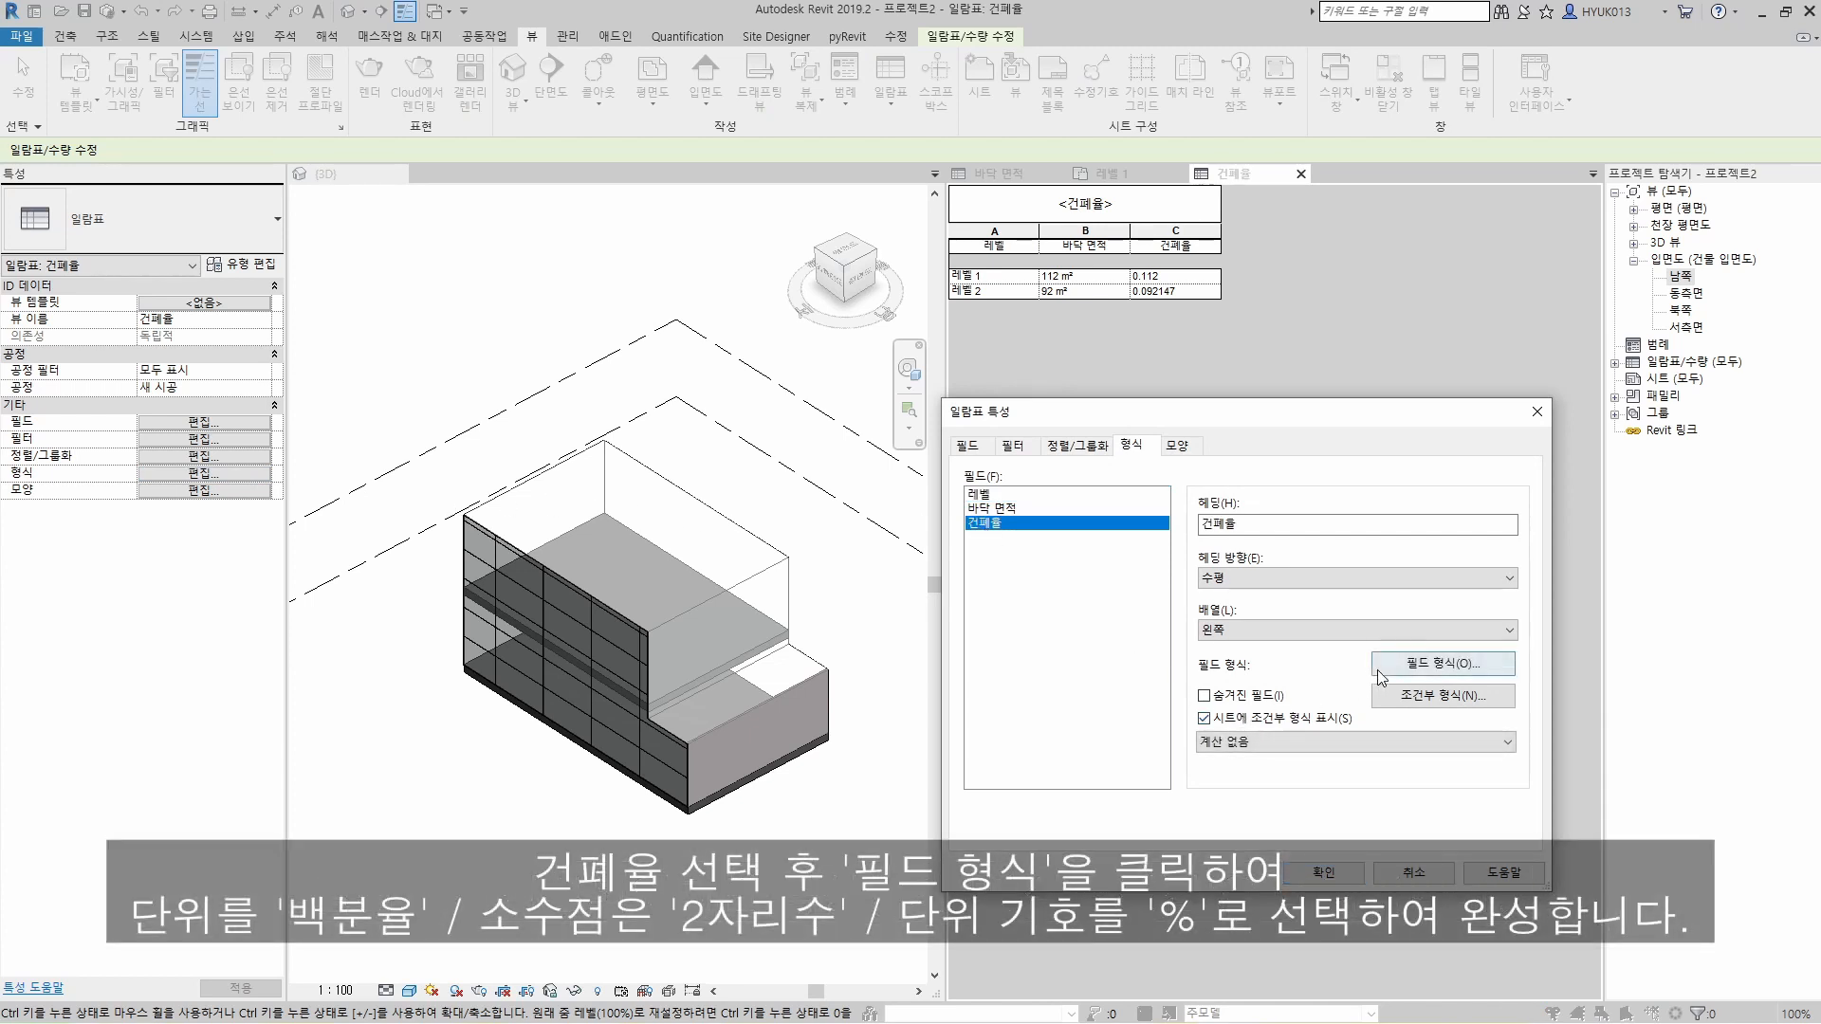
left_click(1377, 669)
left_click(1381, 263)
left_click(1541, 290)
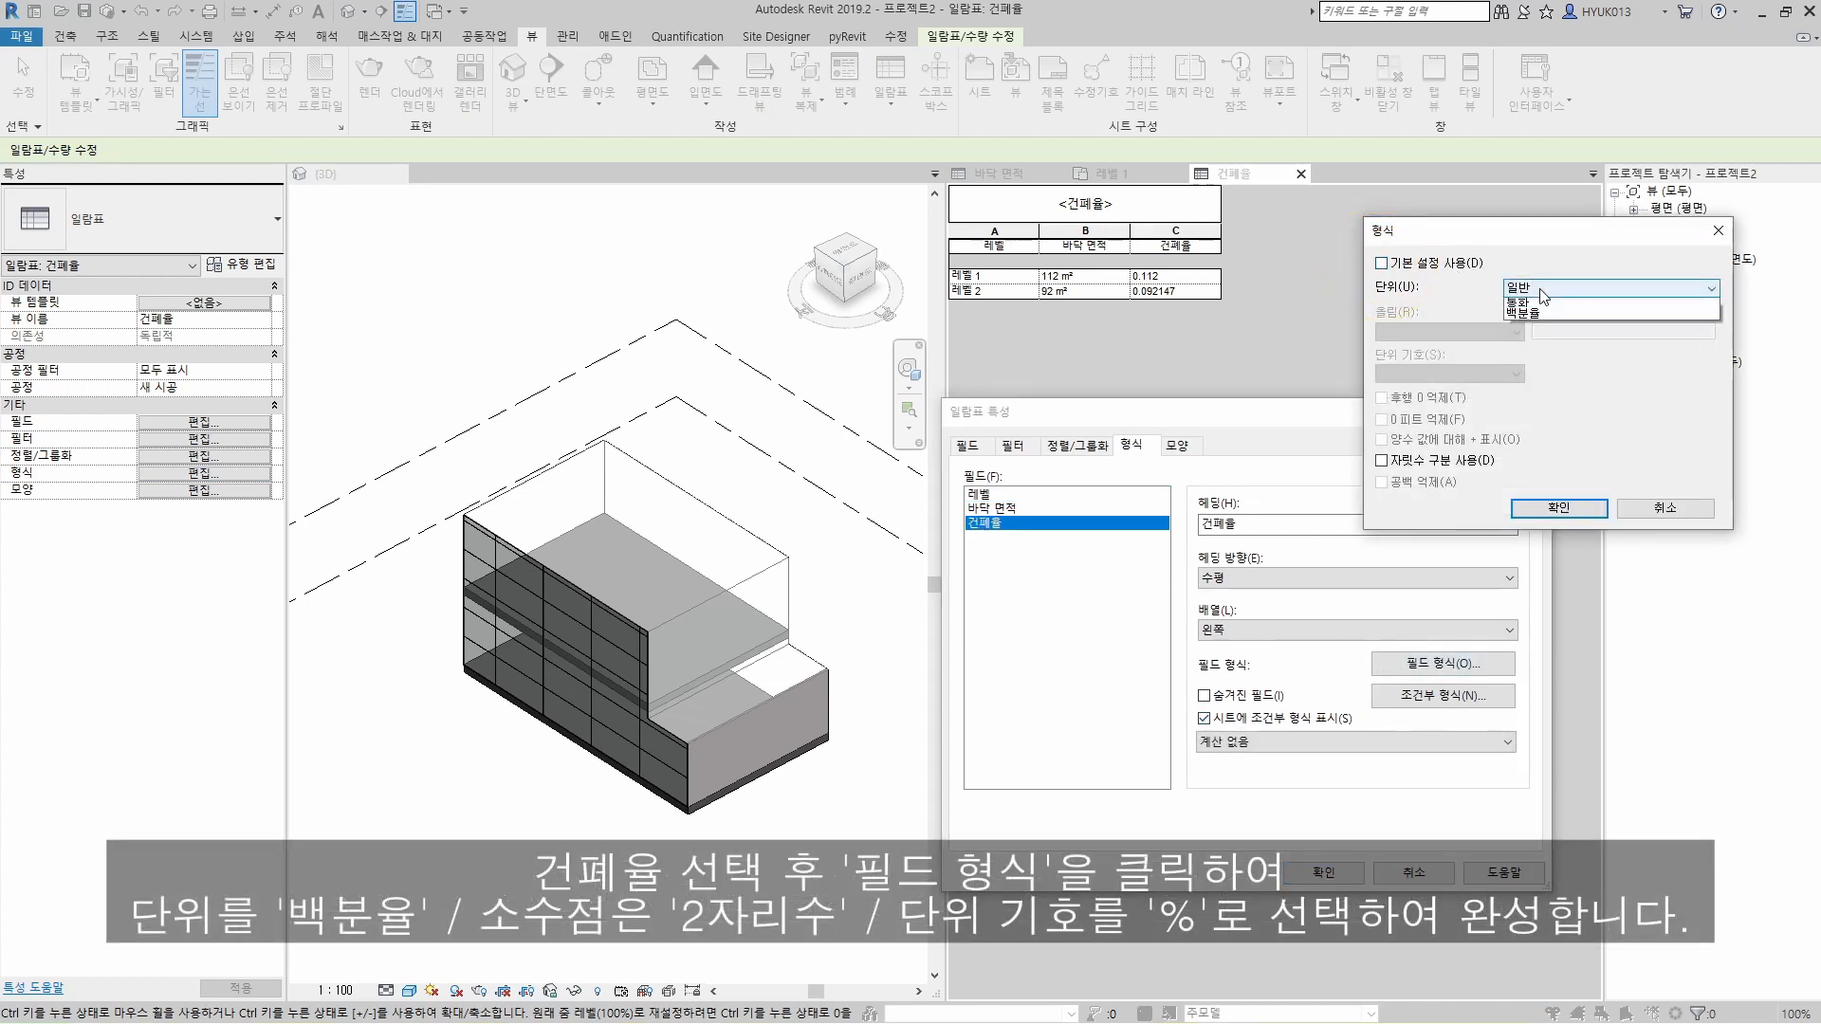
left_click(1522, 313)
left_click(1446, 331)
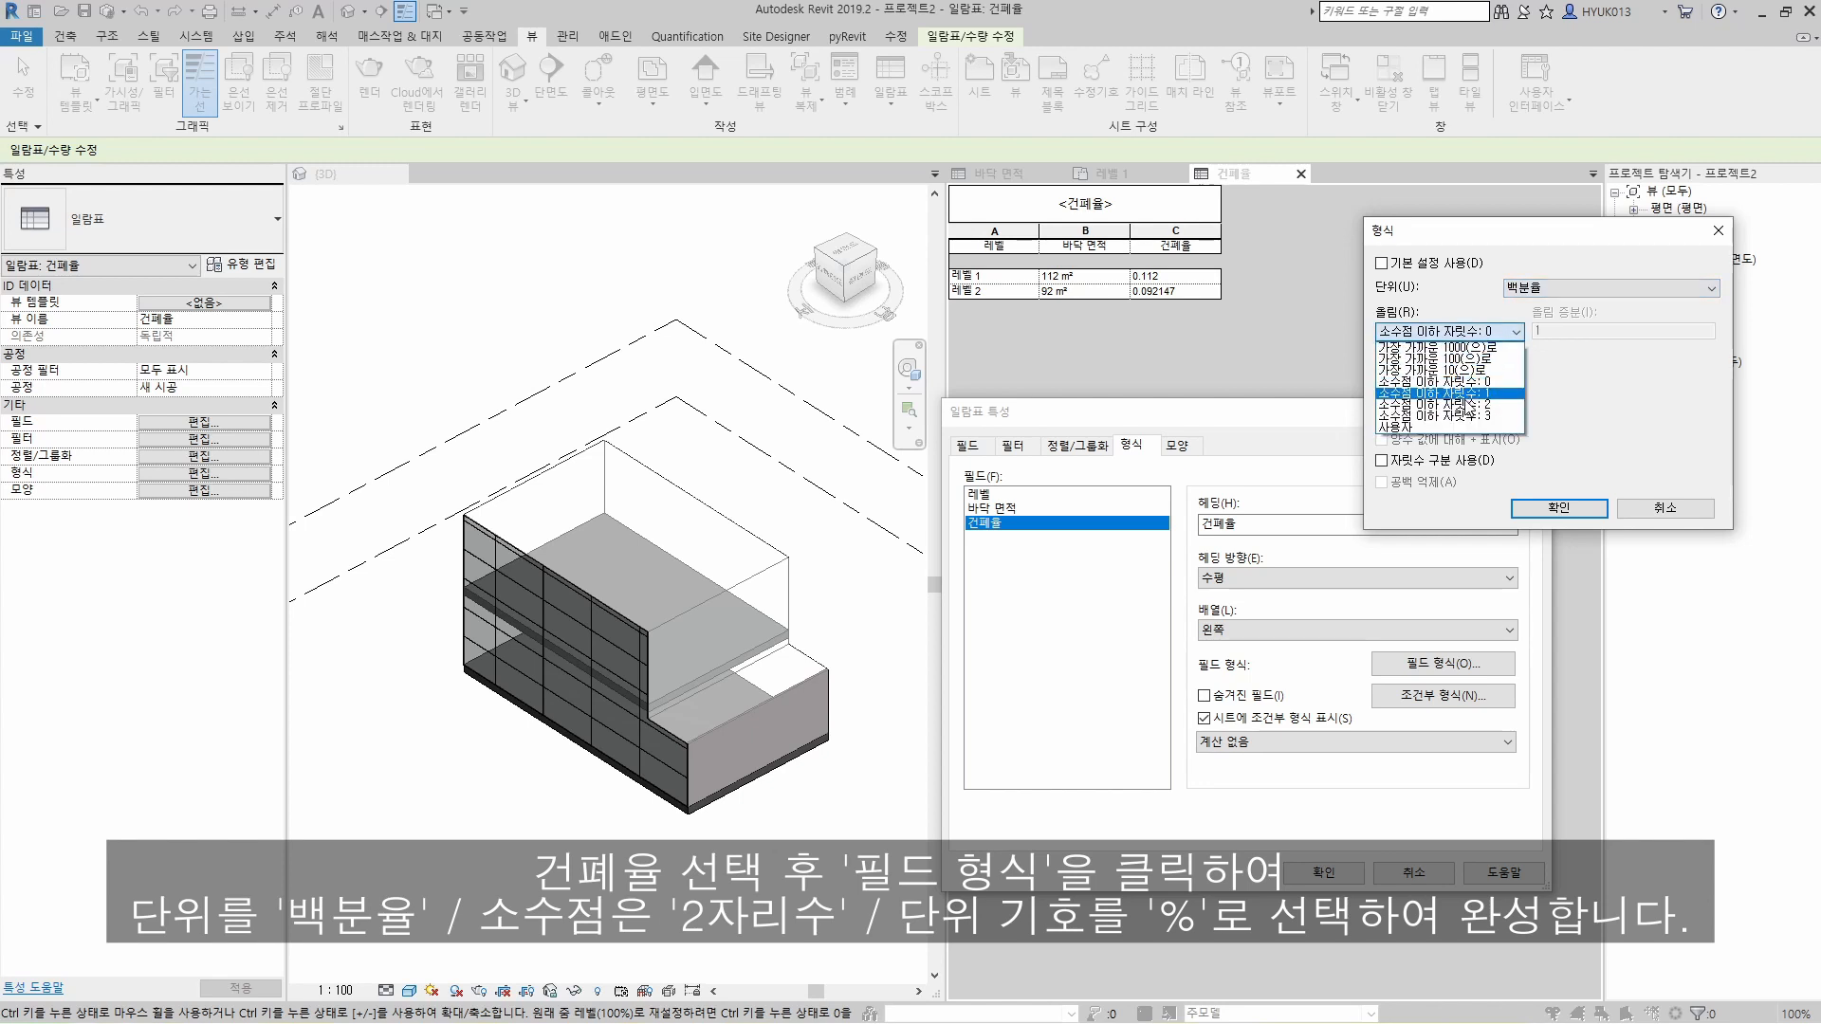
left_click(1465, 404)
left_click(1460, 374)
left_click(1458, 401)
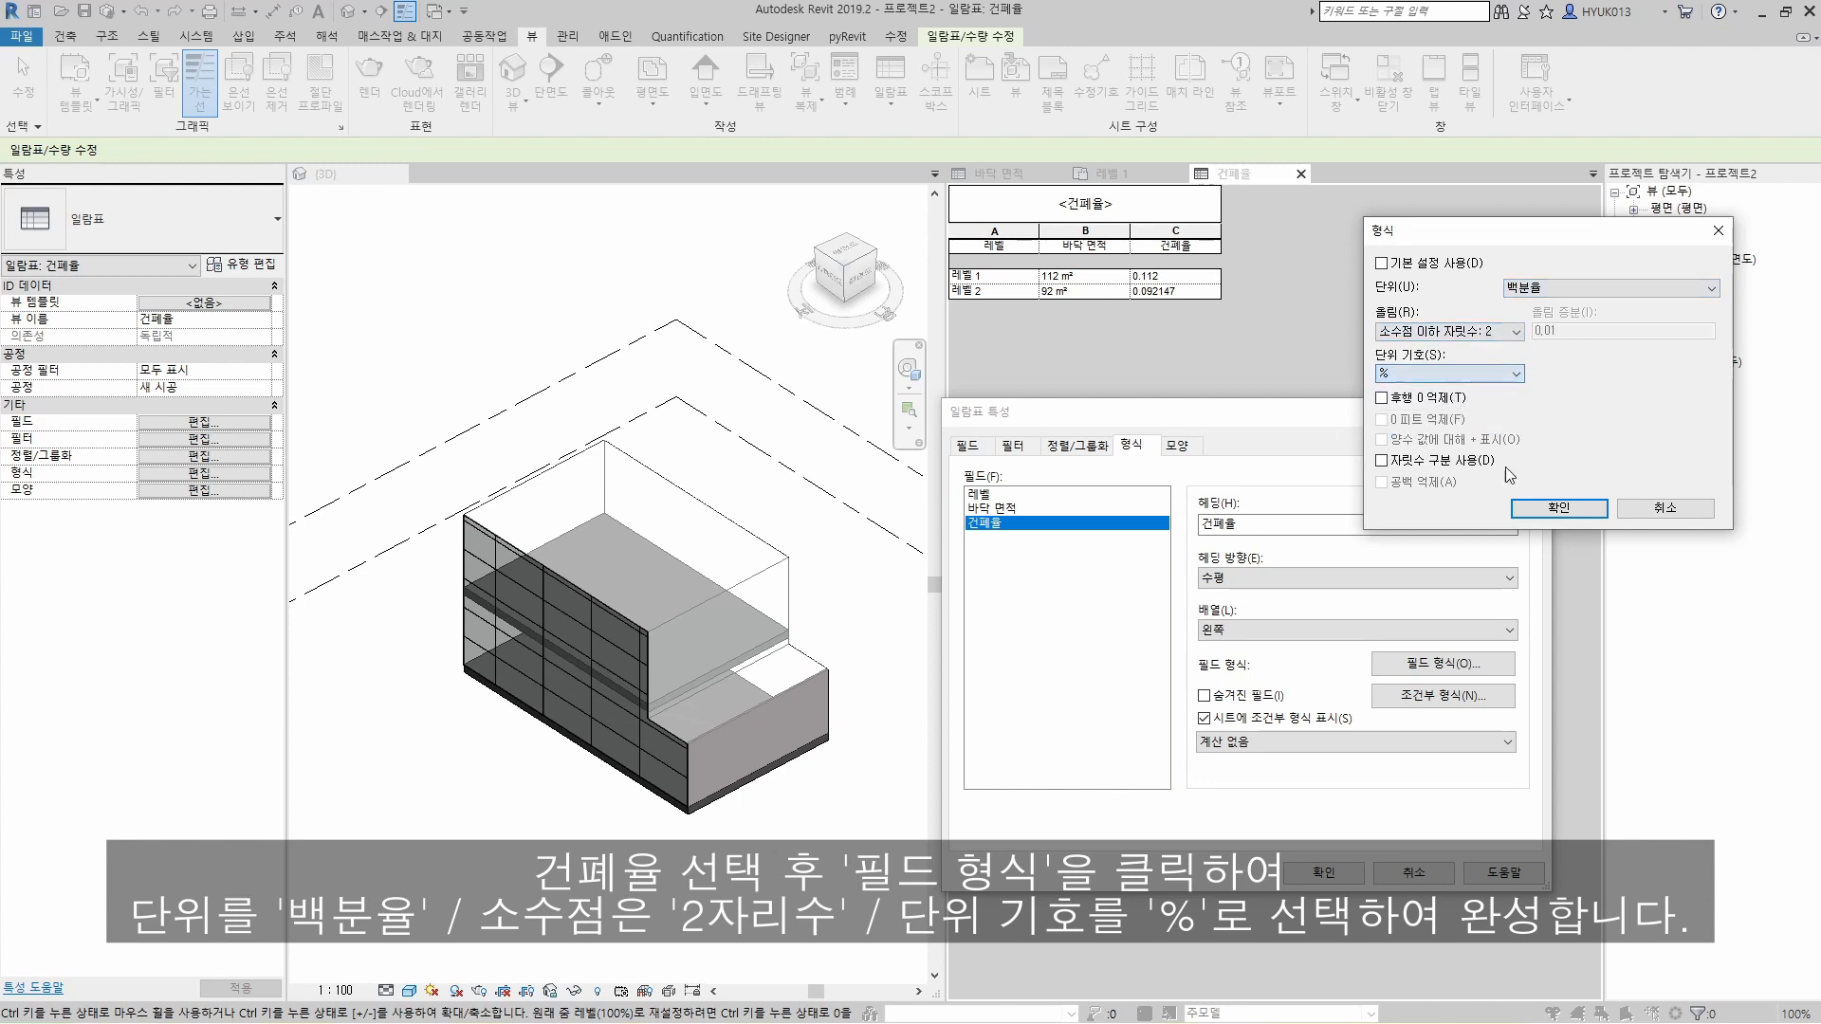
left_click(1559, 508)
left_click(1324, 873)
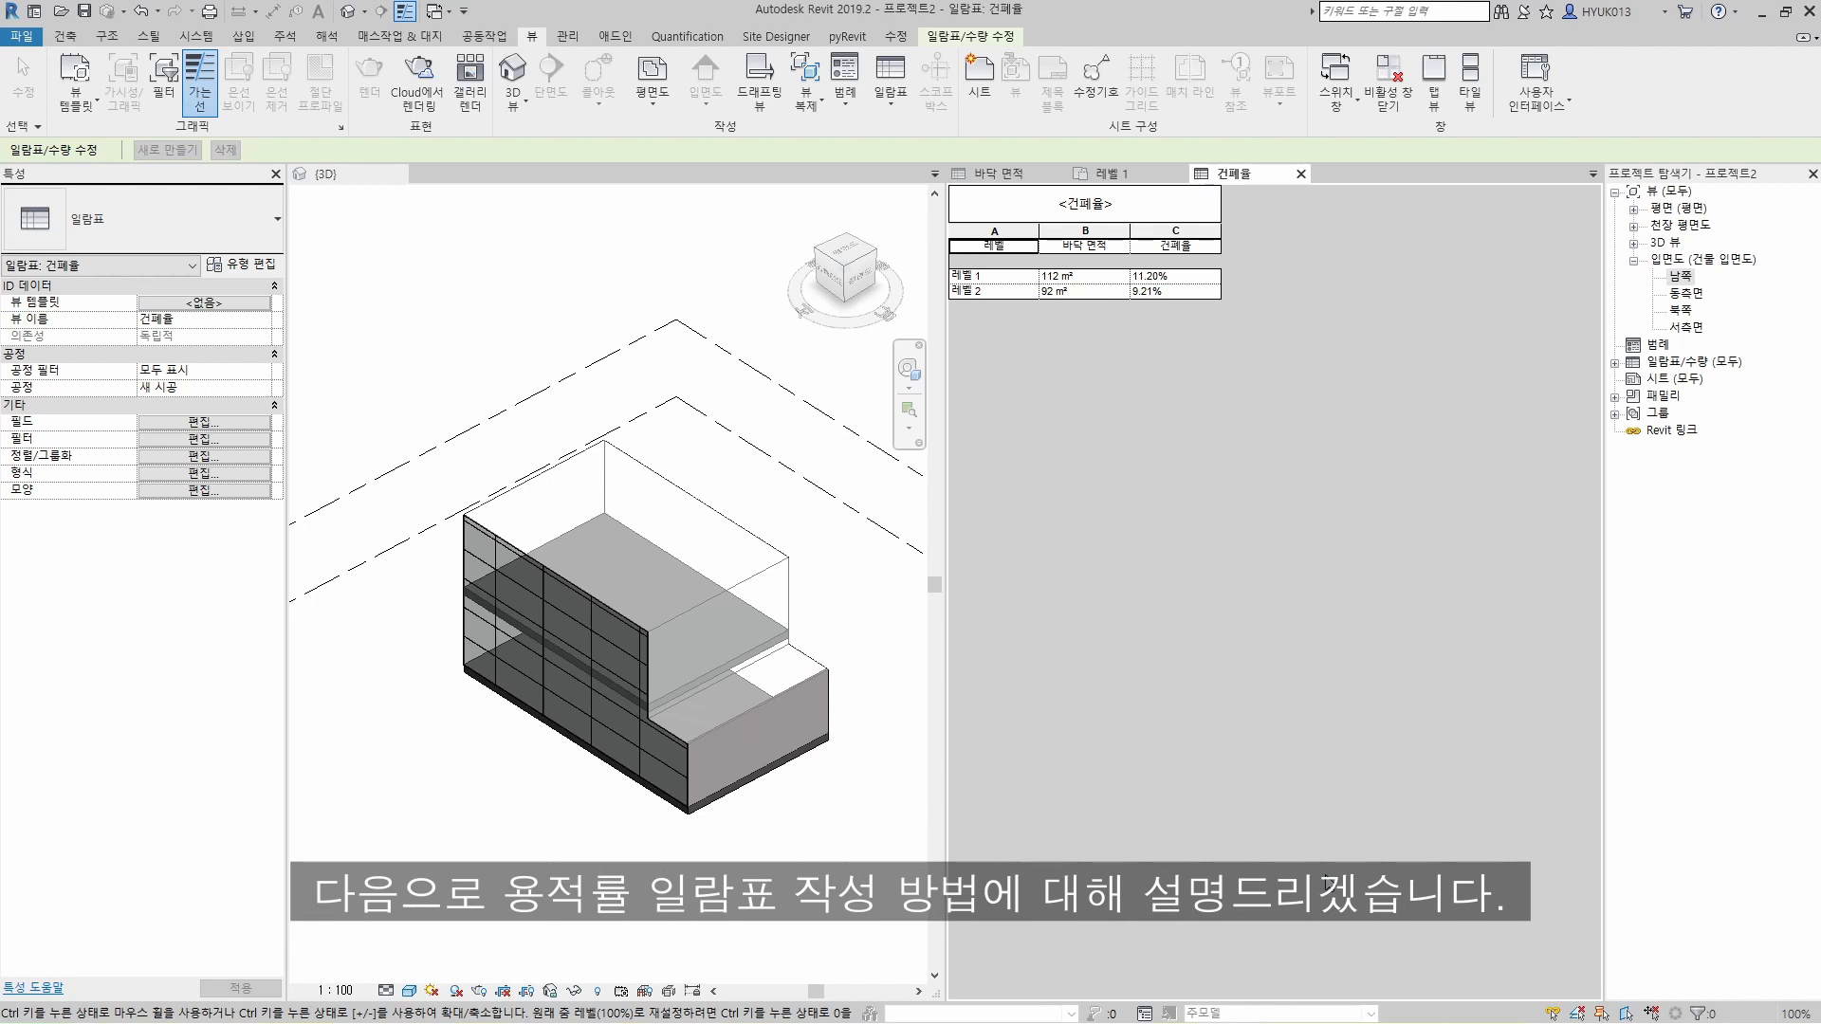
Step: Duplicate the 건폐율 schedule view in the project browser
left_click(1615, 363)
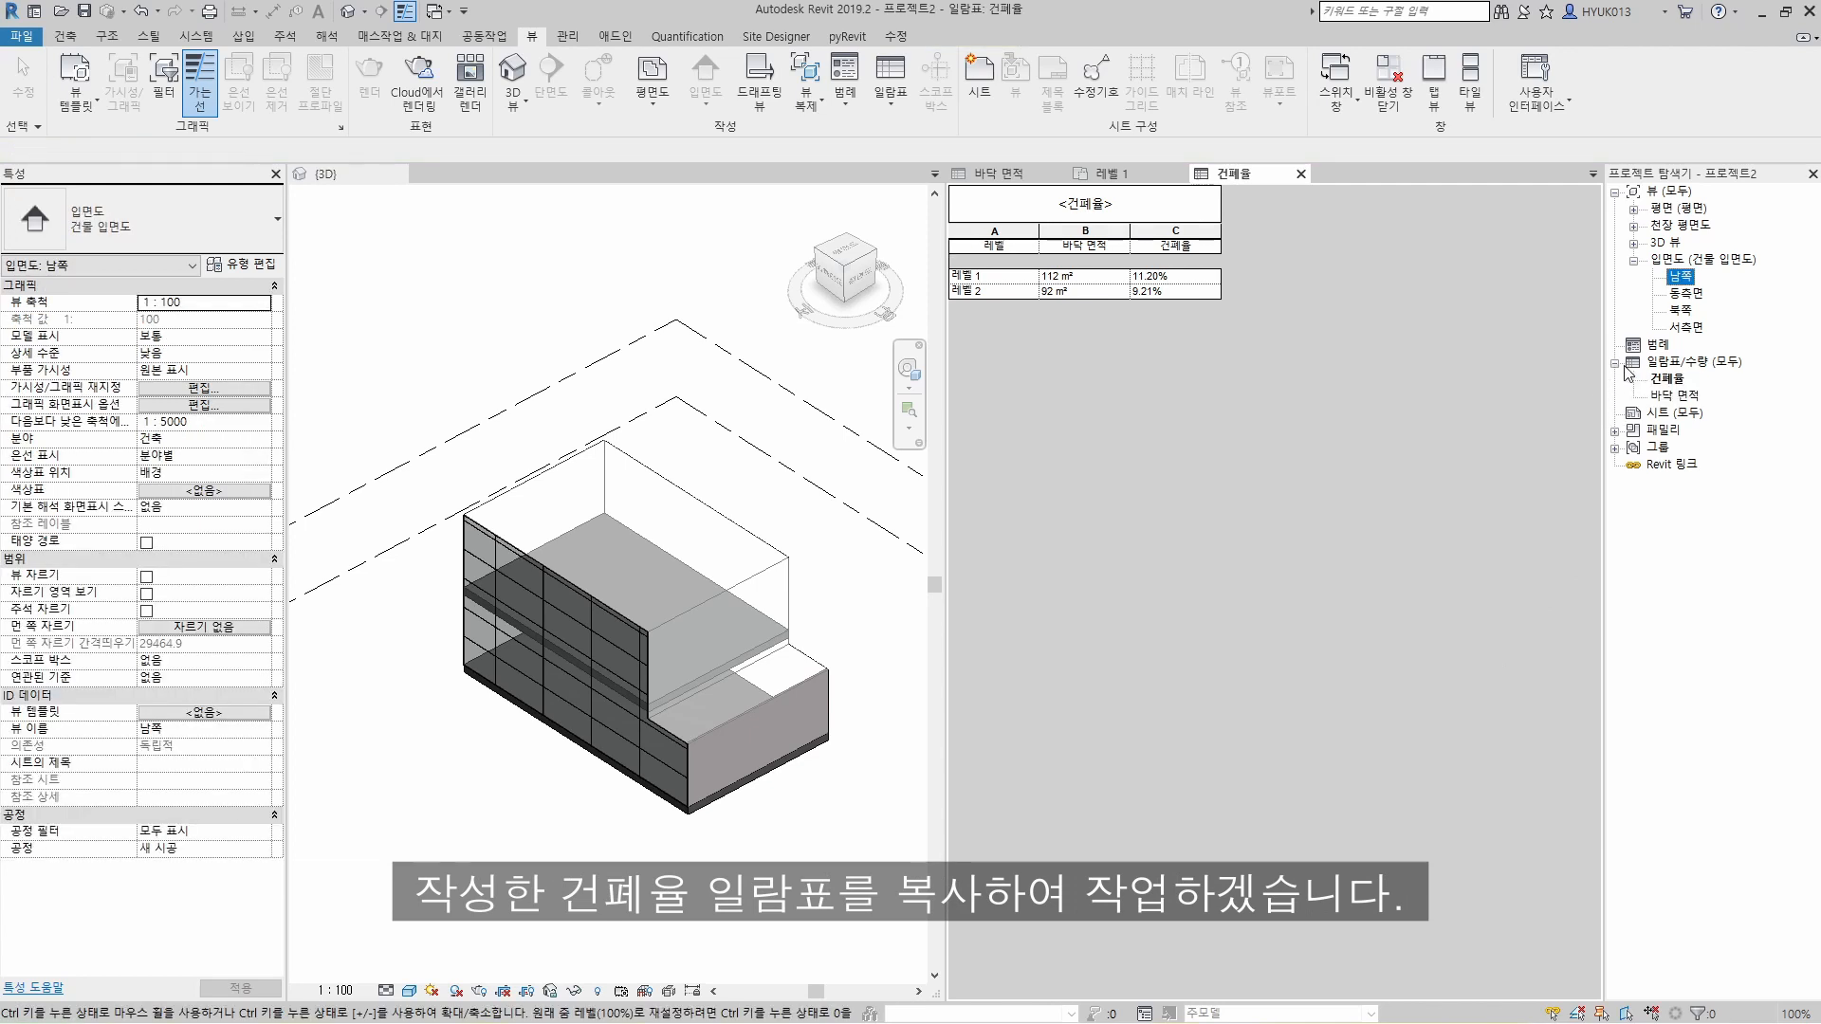
left_click(1665, 379)
right_click(1666, 380)
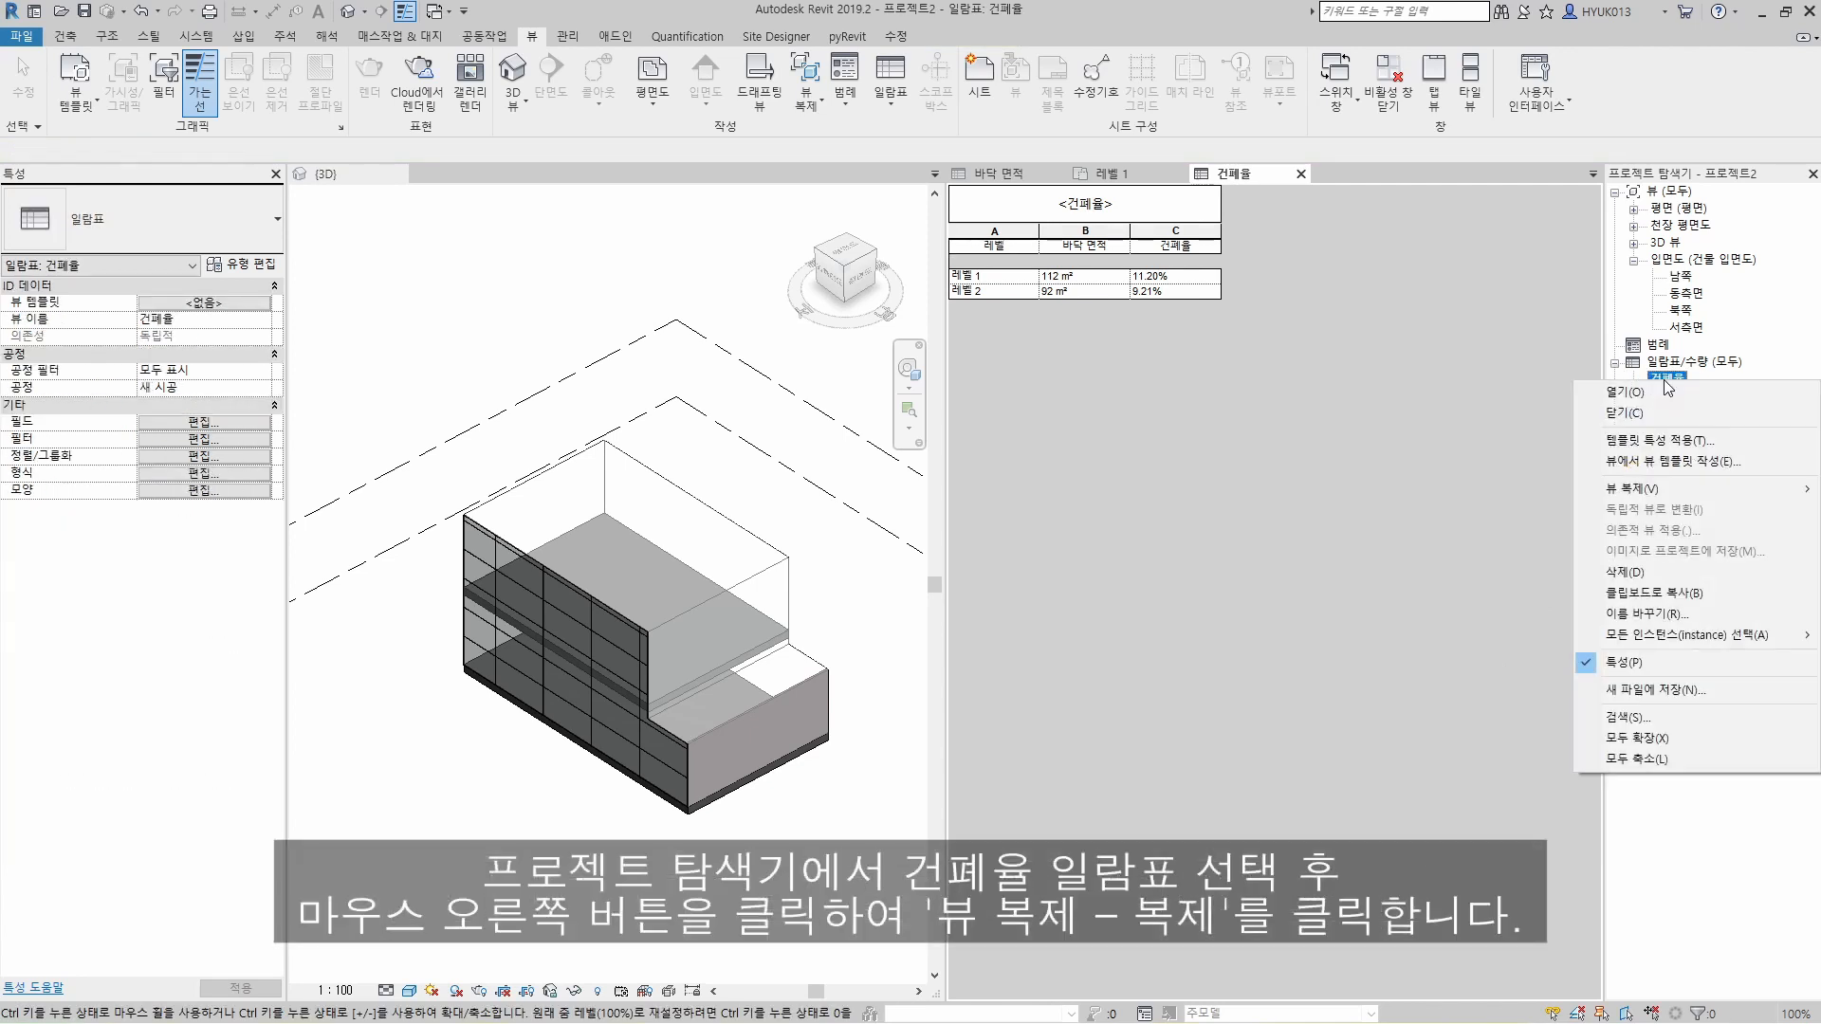
mouse_move(1661, 491)
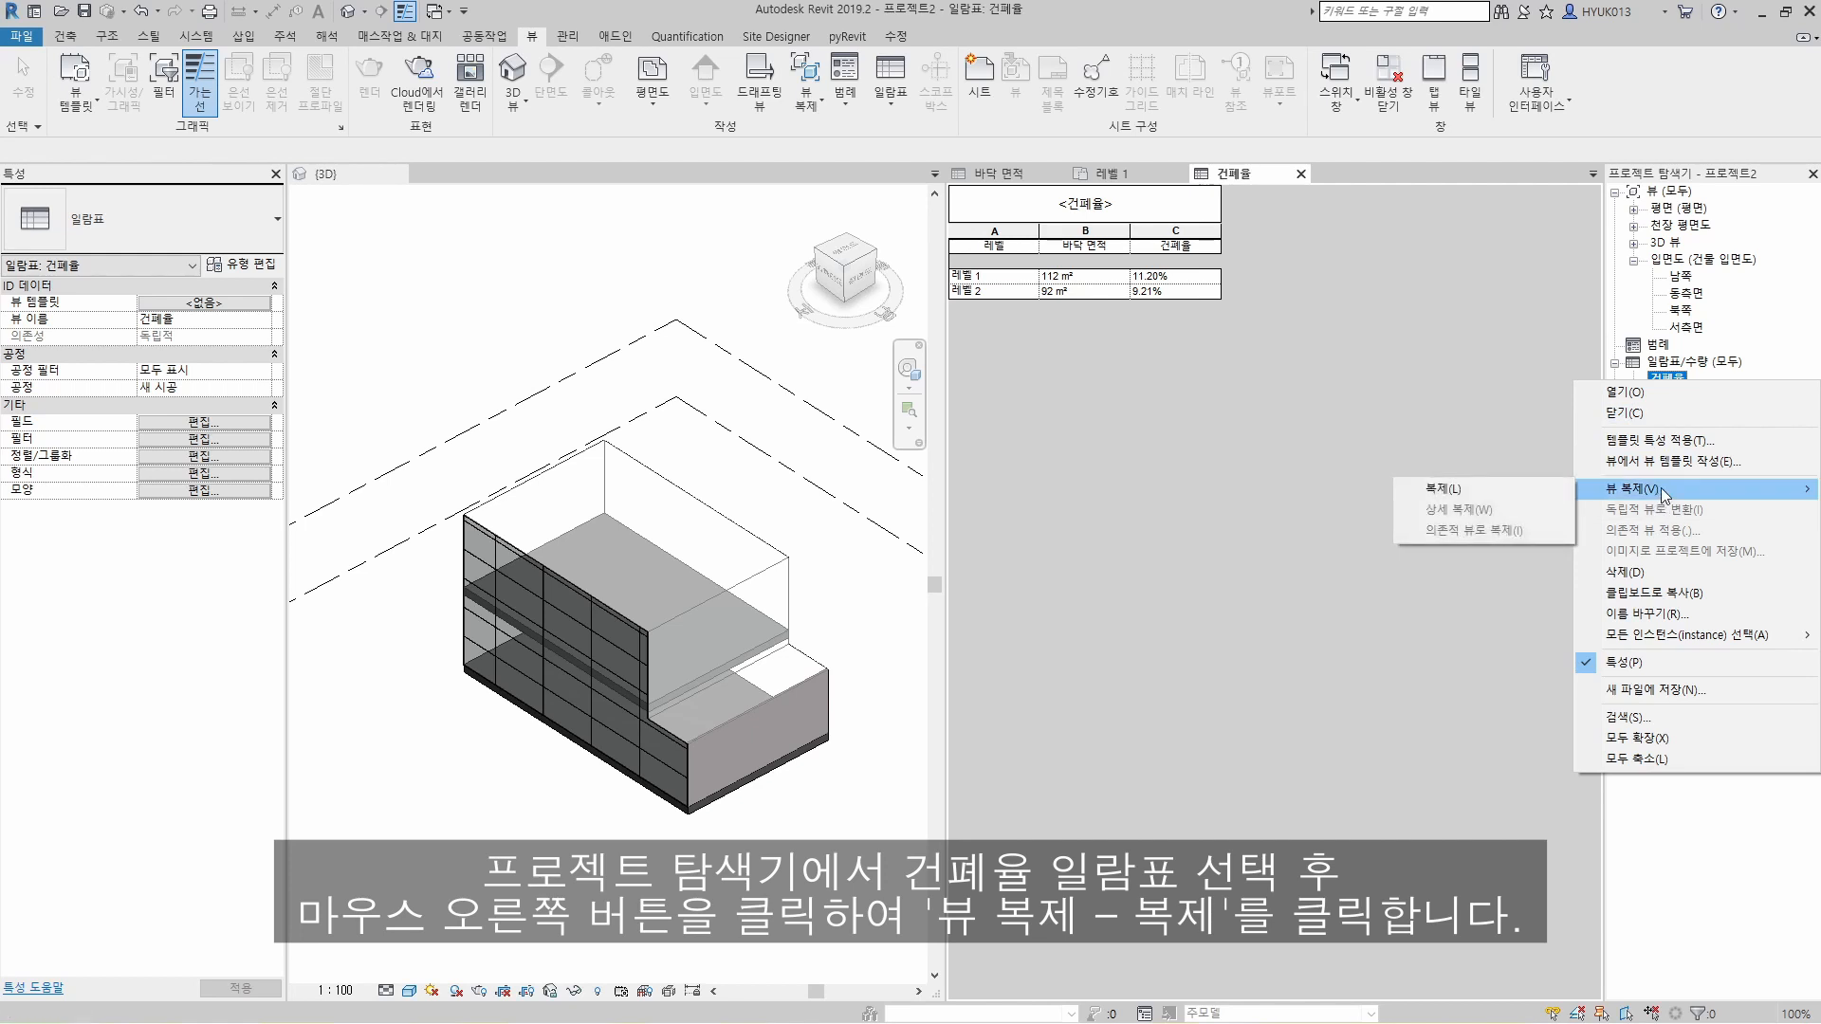
left_click(1563, 487)
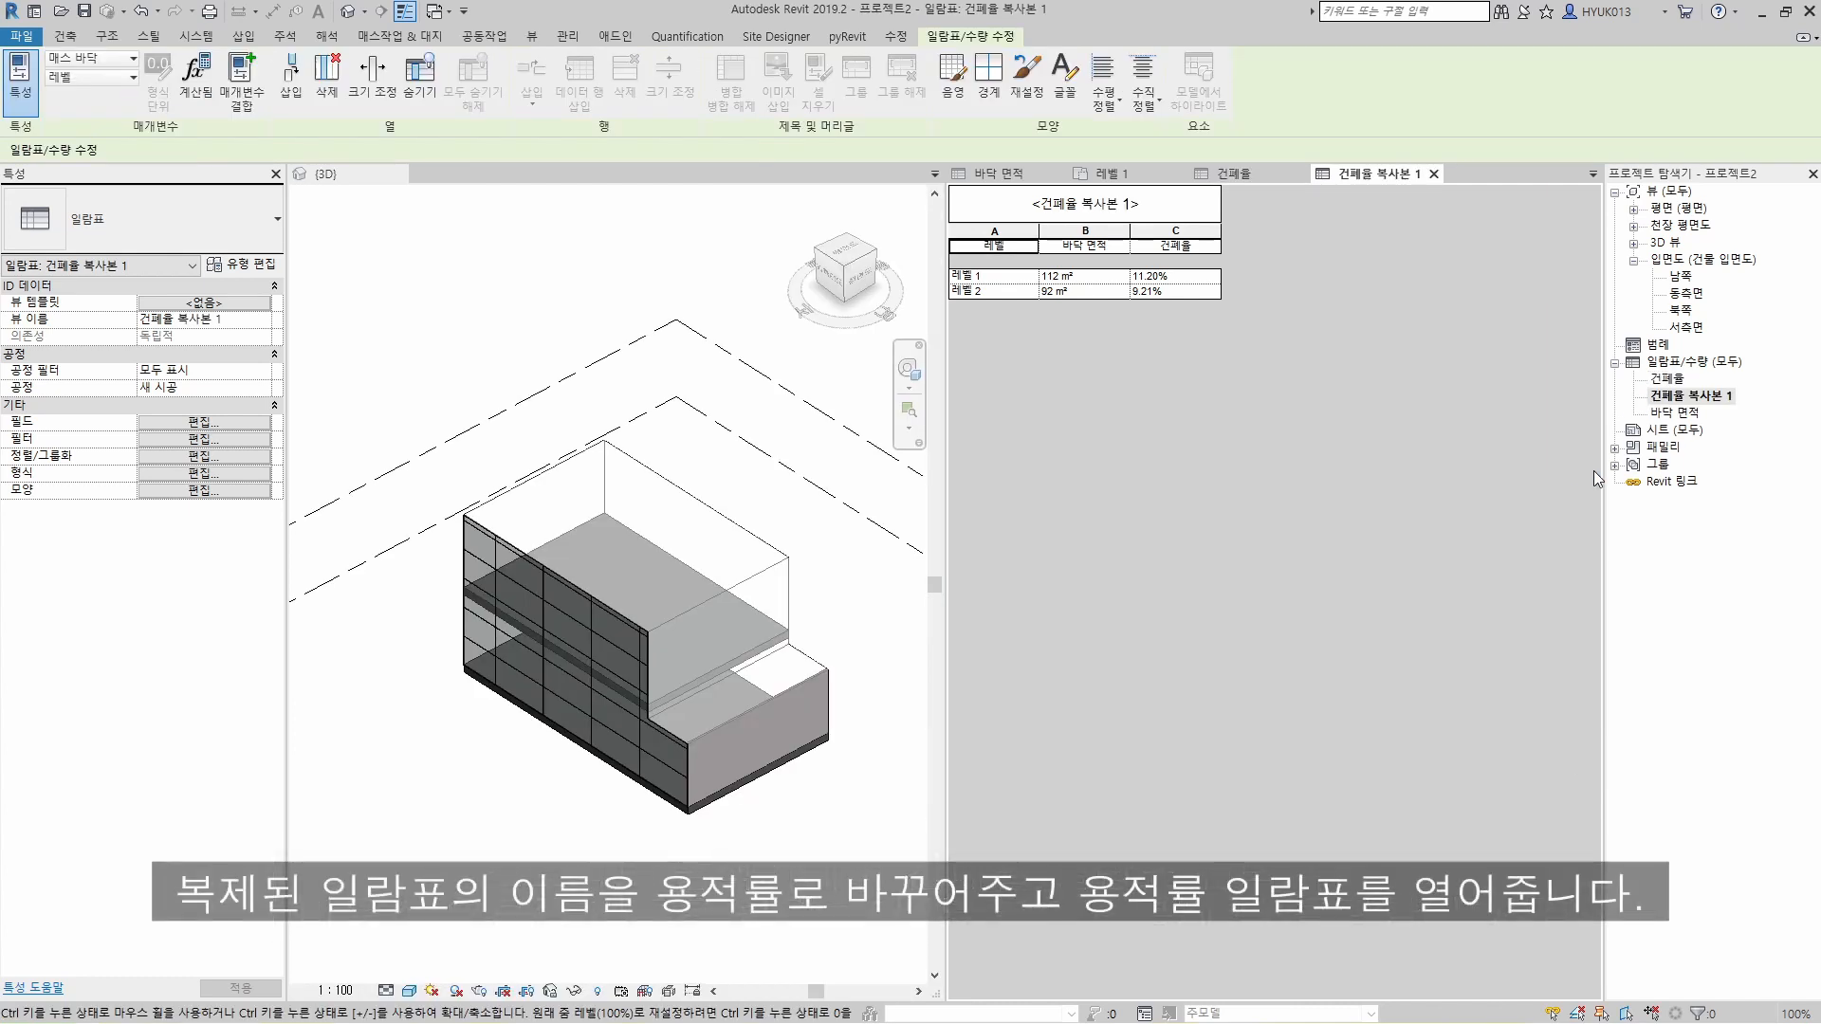
Step: Rename the duplicated schedule as 용적률
left_click(1707, 397)
right_click(1712, 398)
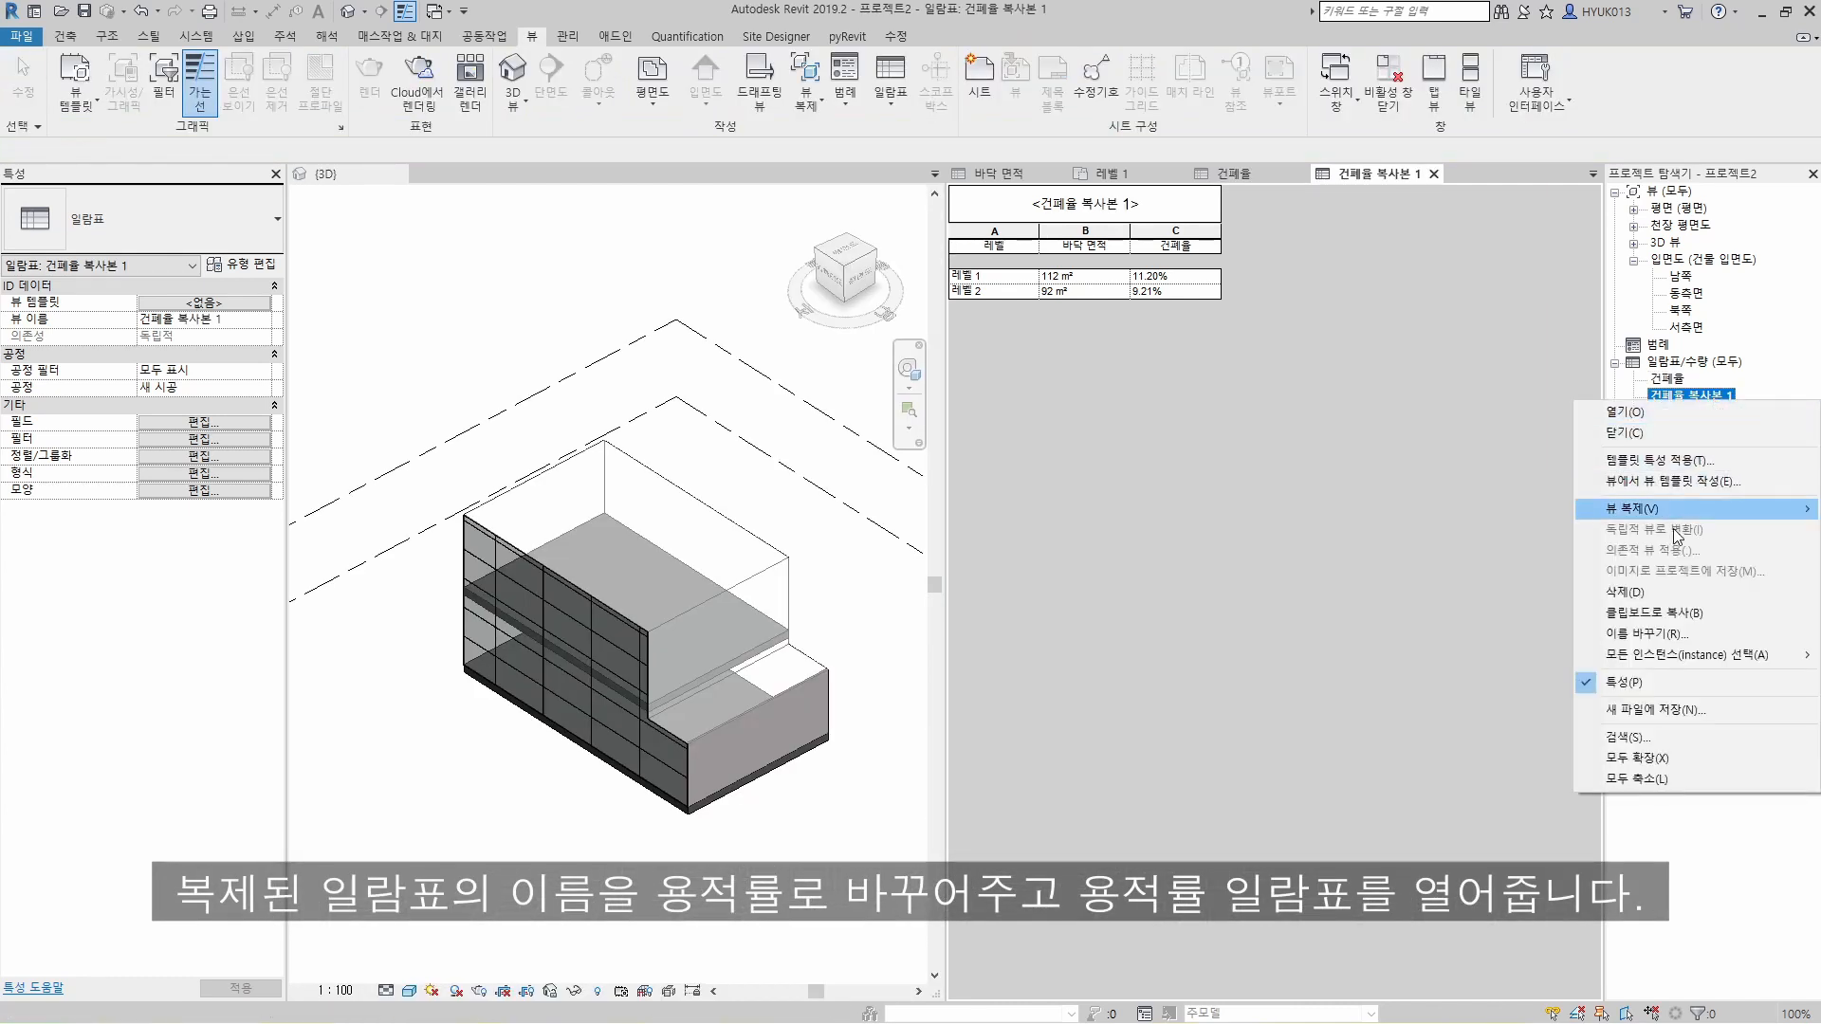
left_click(1648, 632)
type("ㅇ")
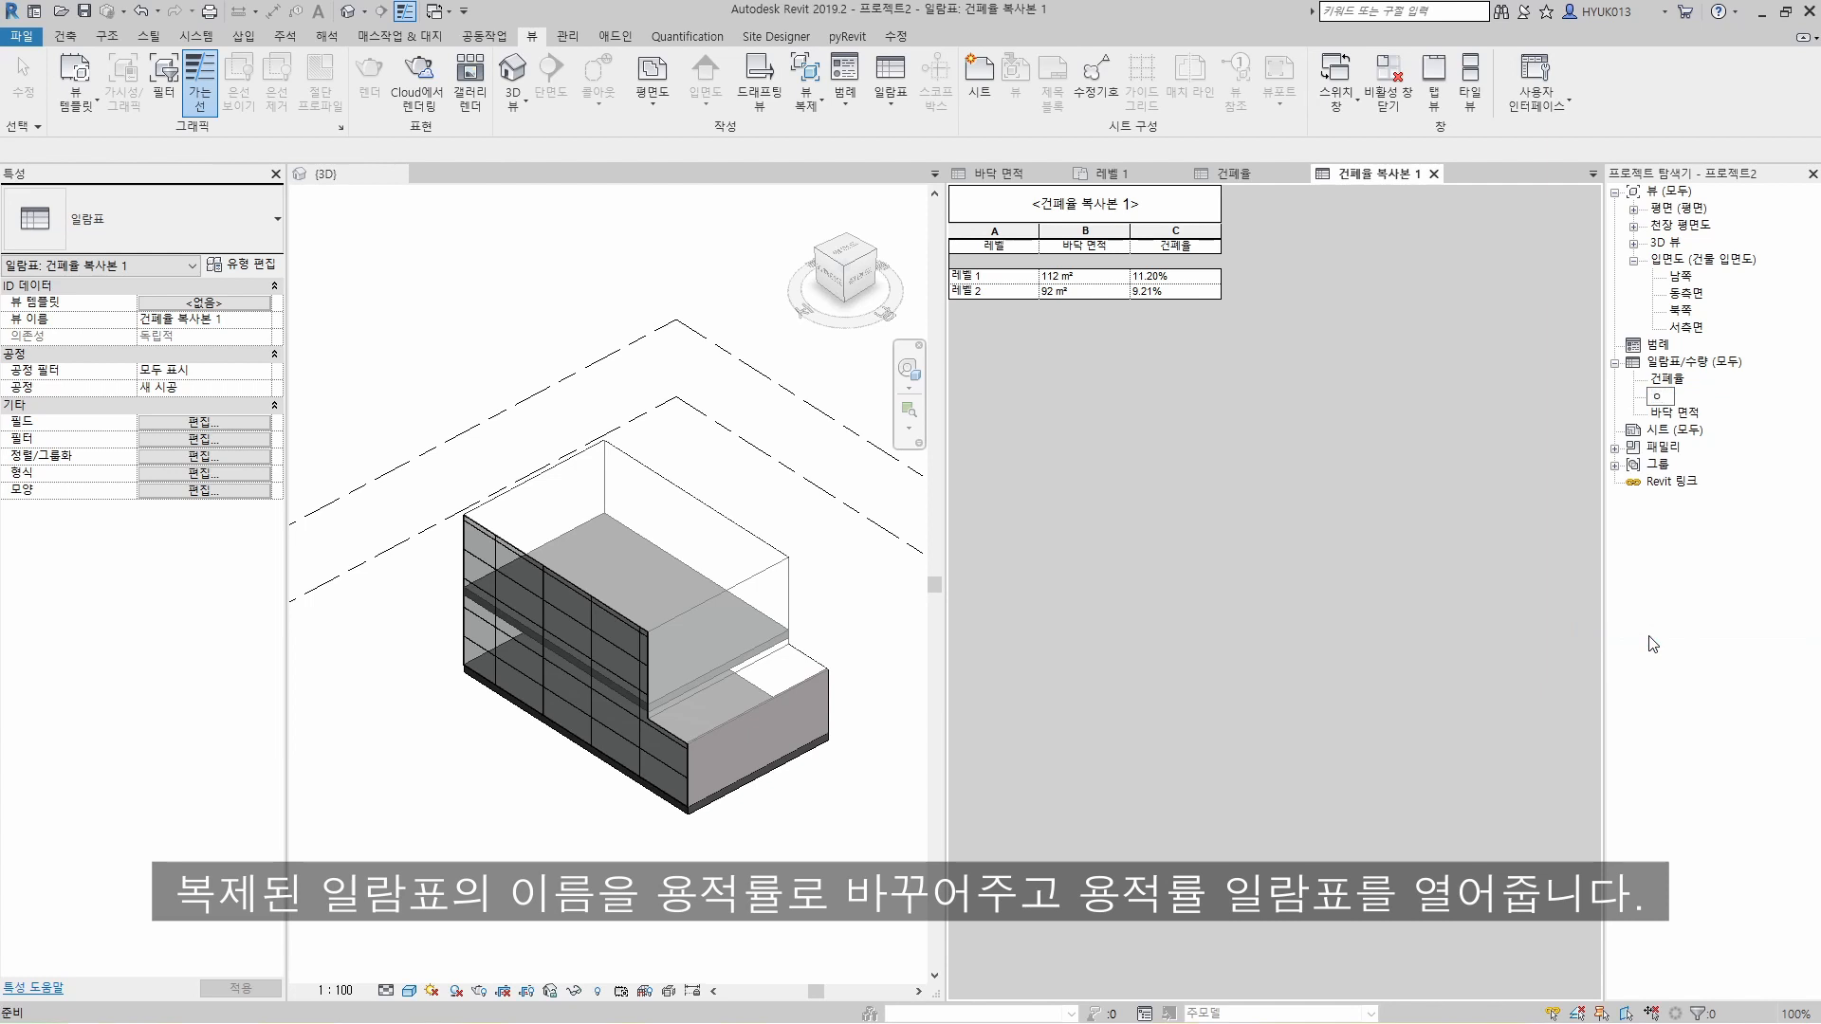
type("용적률")
key("Return")
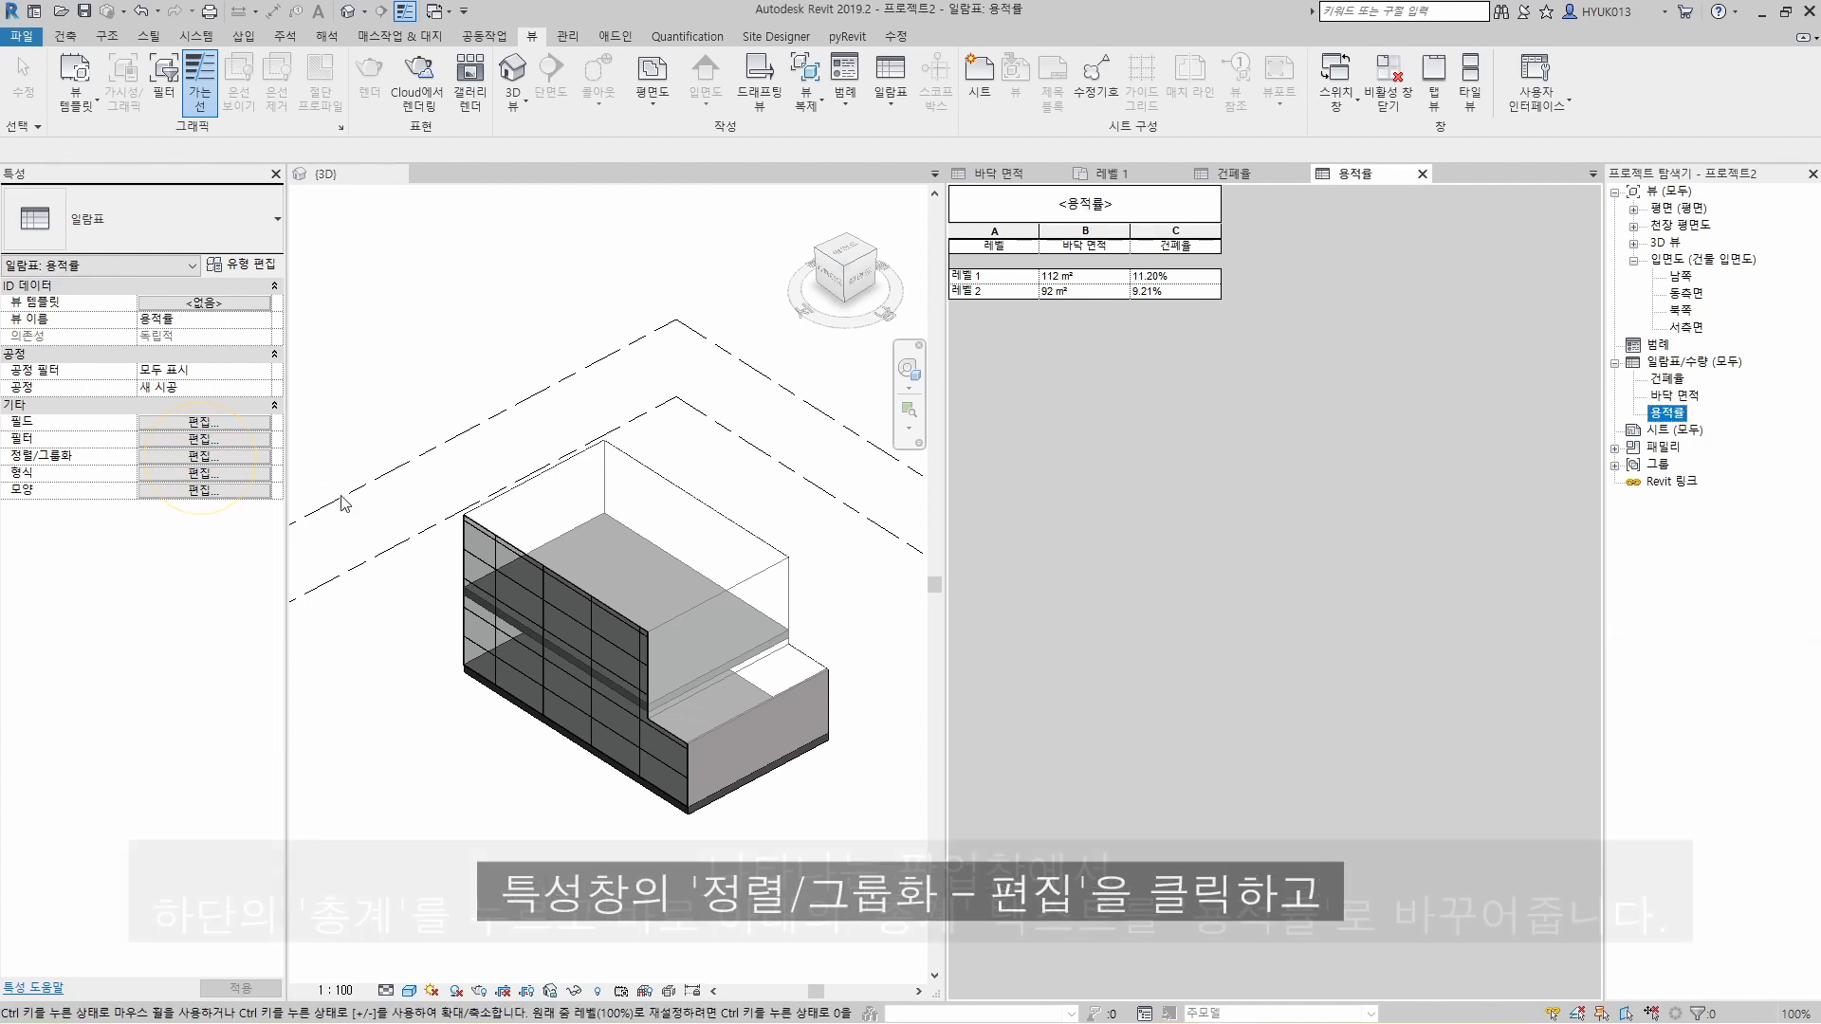
Step: Turn on 총계 (grand totals) for the 용적률 schedule and set the custom grand total title to 용적률
left_click(229, 456)
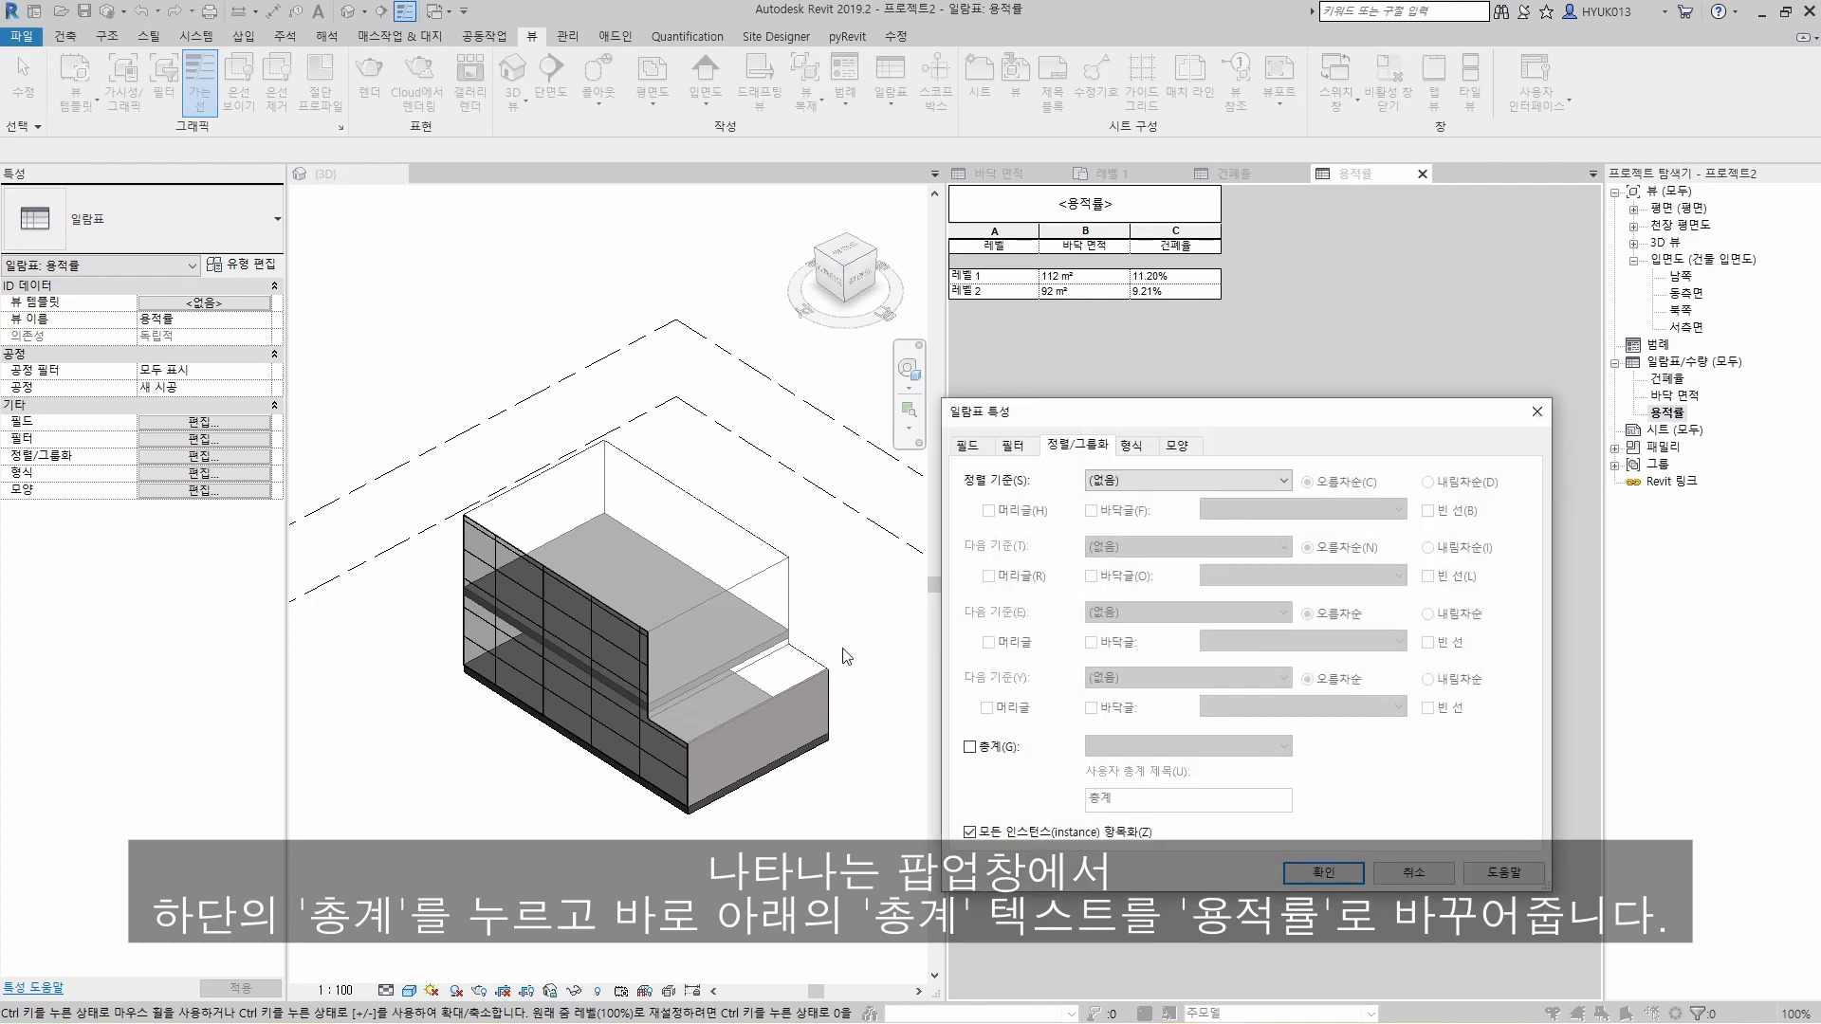
left_click(976, 747)
double_click(1099, 797)
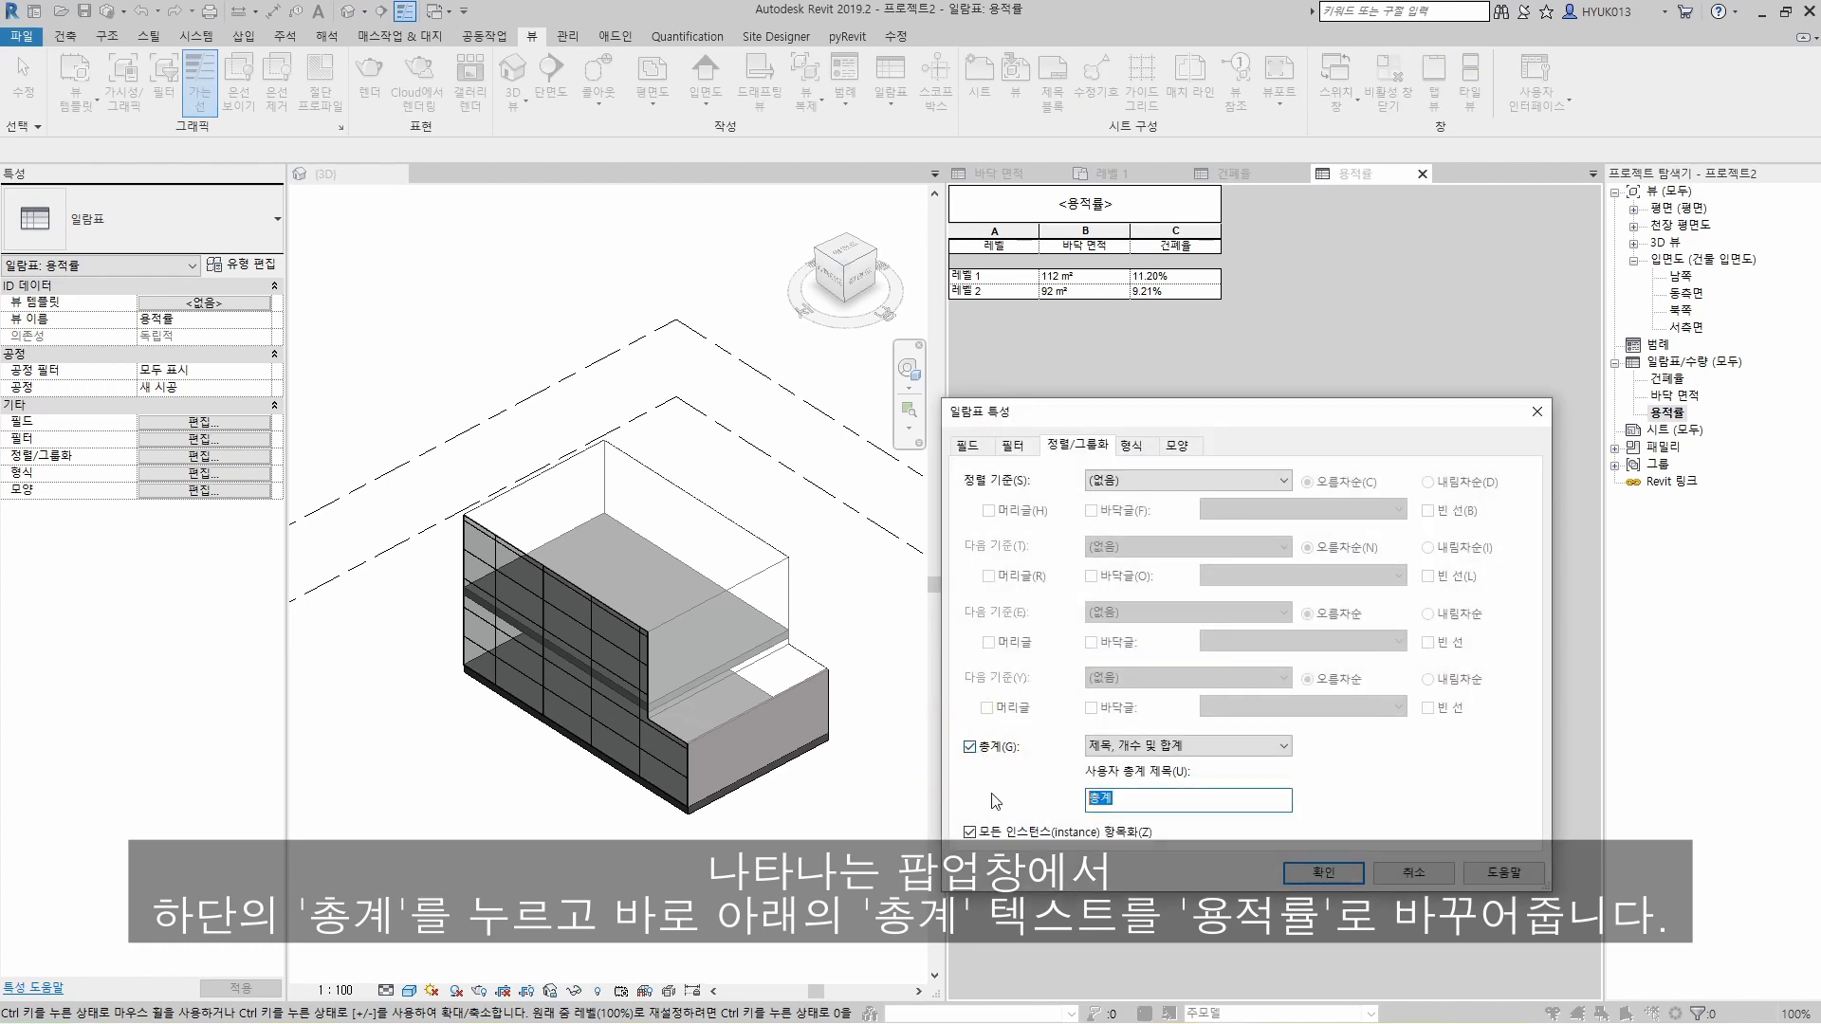
type("용적률")
left_click(993, 793)
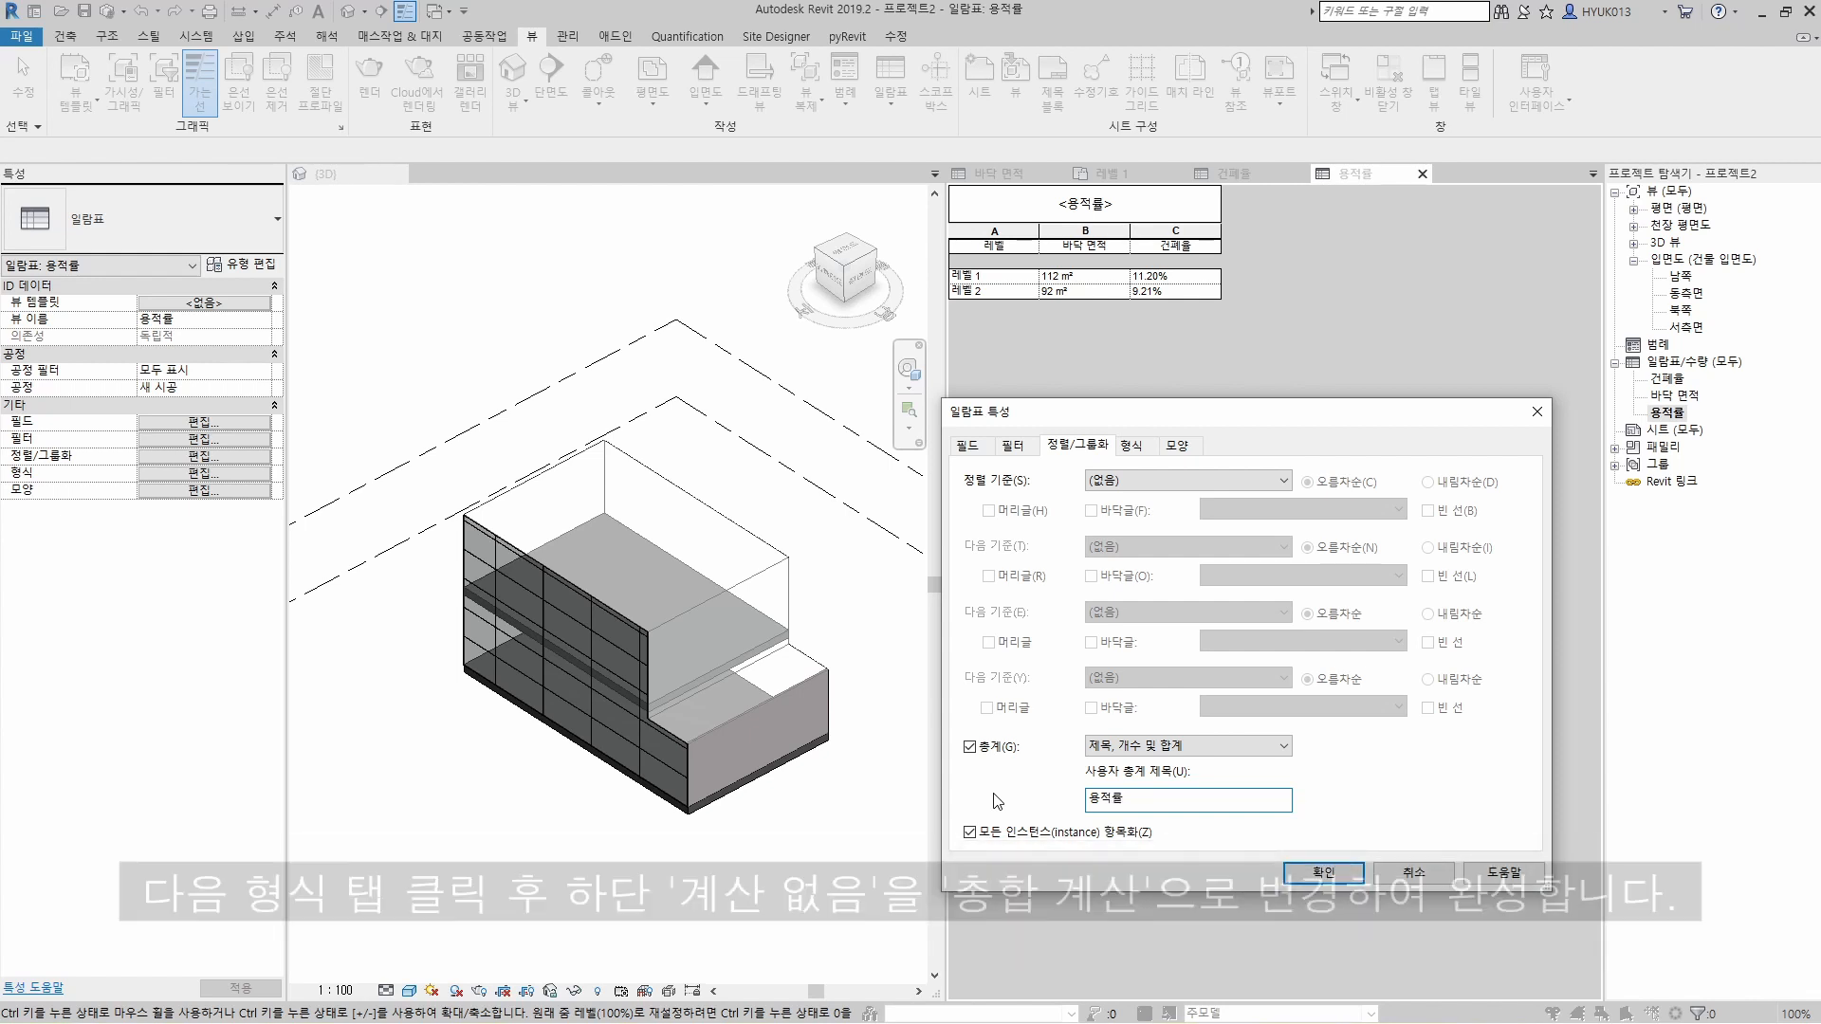
Step: Set the 건폐율 field of the 용적률 schedule to 총합 계산 (calculate totals) and apply the schedule properties
left_click(1132, 446)
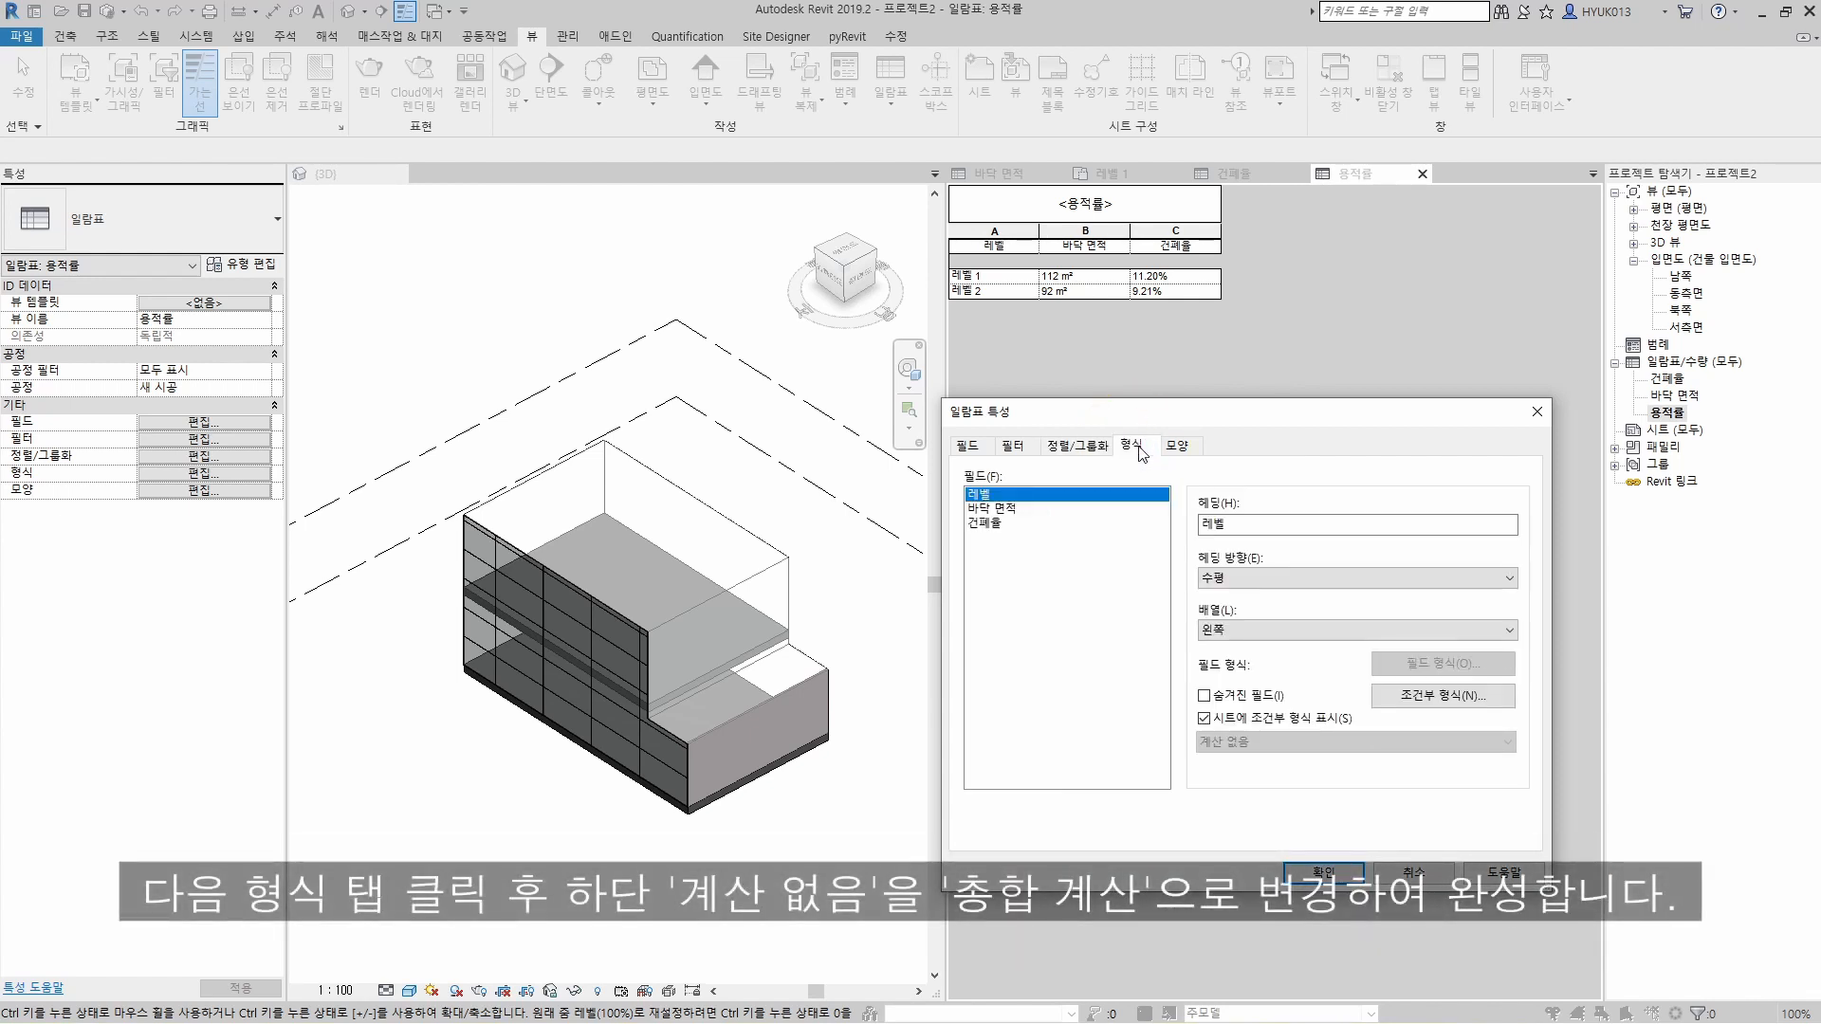
left_click(1110, 524)
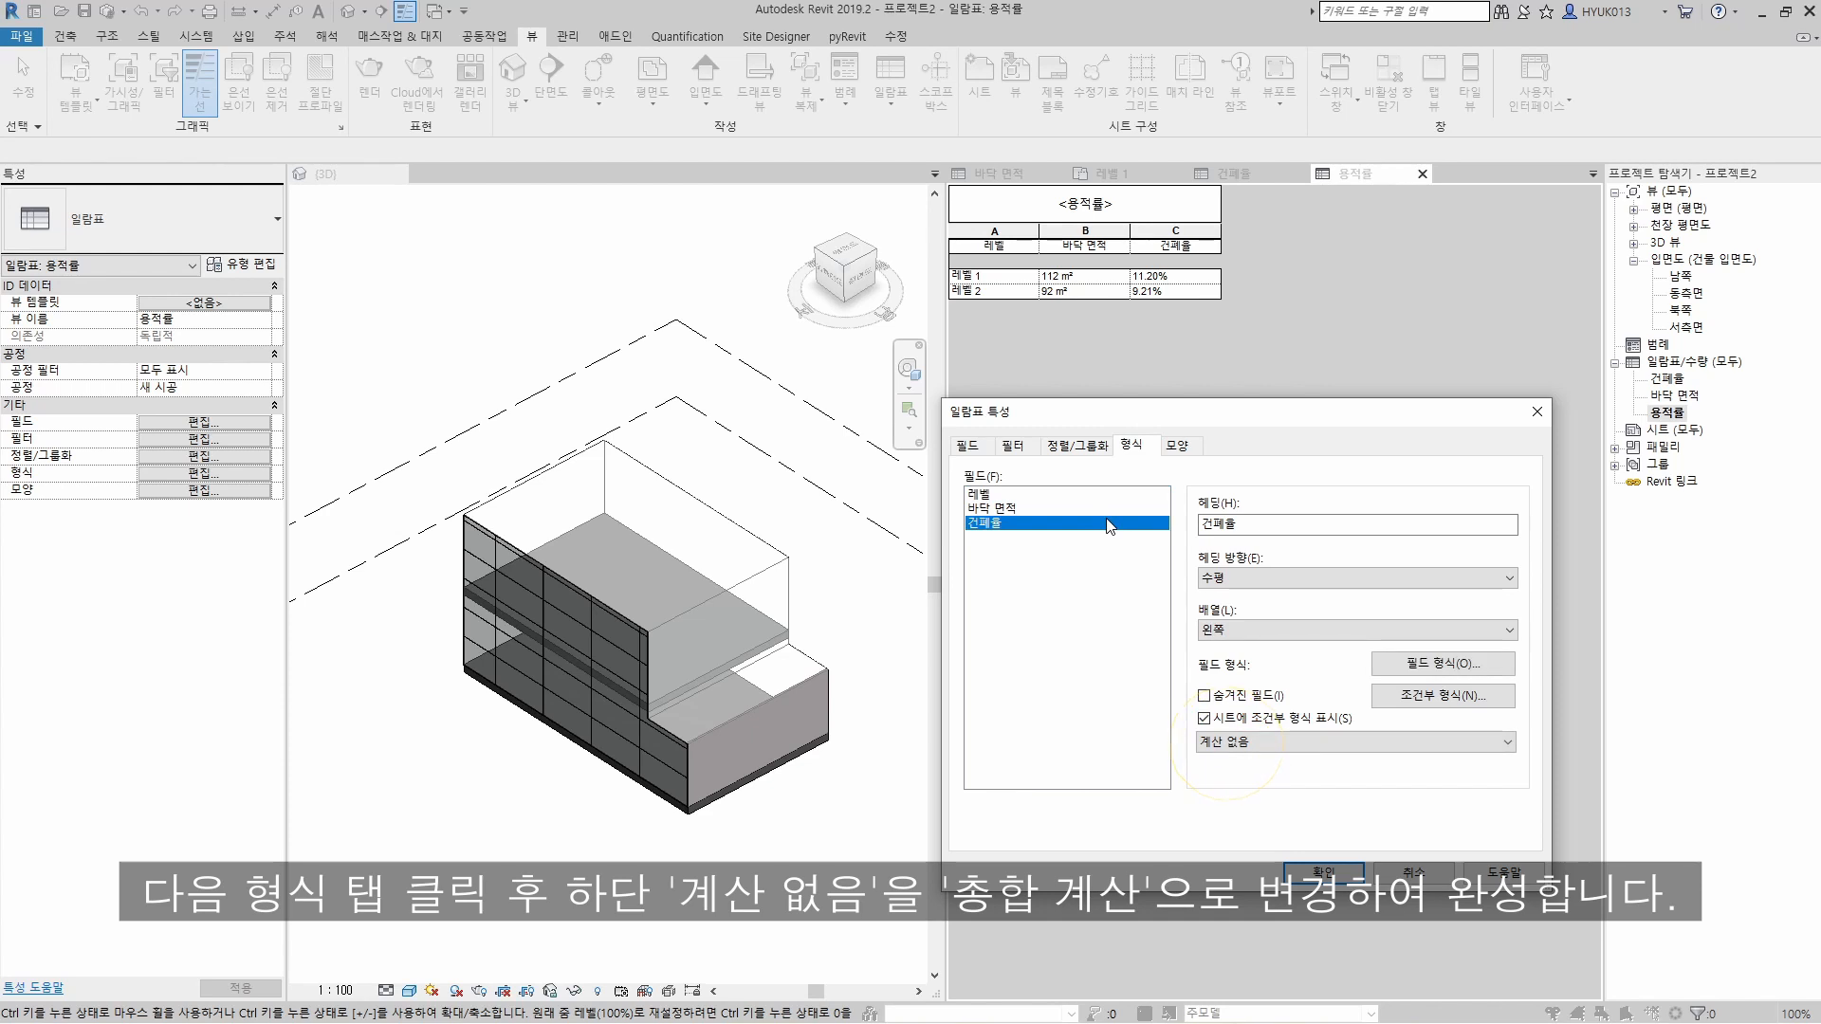
left_click(1271, 742)
left_click(1270, 774)
left_click(1298, 873)
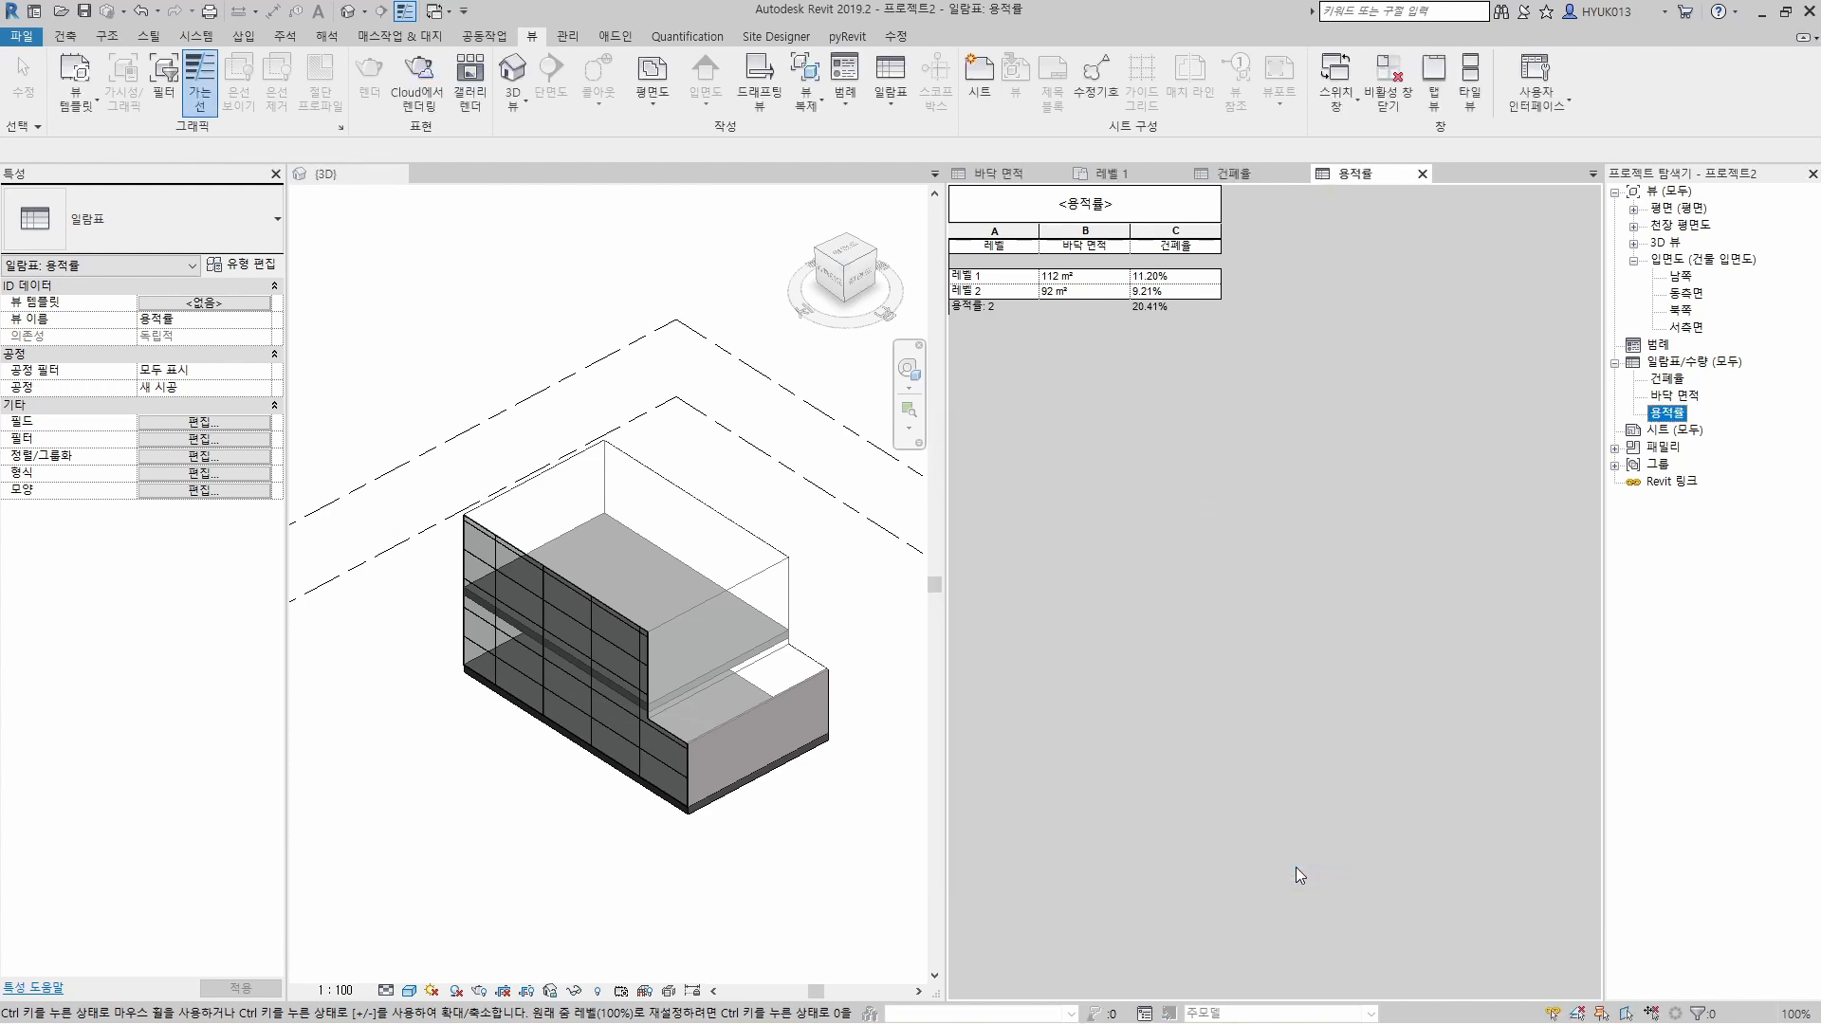